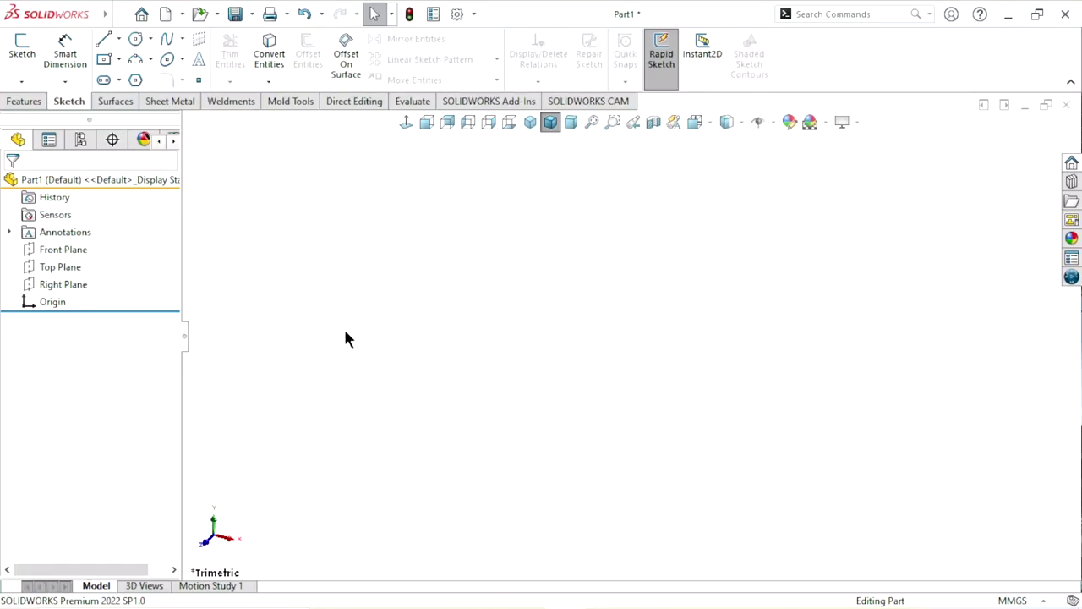
- Start a sketch on the Top Plane and draw a center rectangle at the origin
{"action": "left_click", "coordinate": [60, 267]}
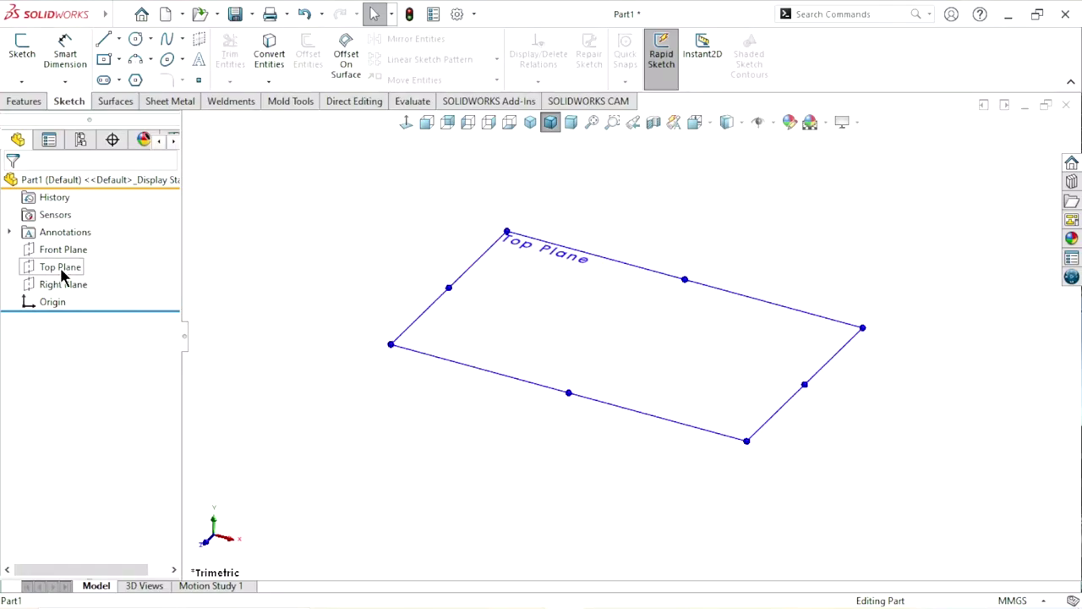
{"action": "left_click", "coordinate": [78, 243]}
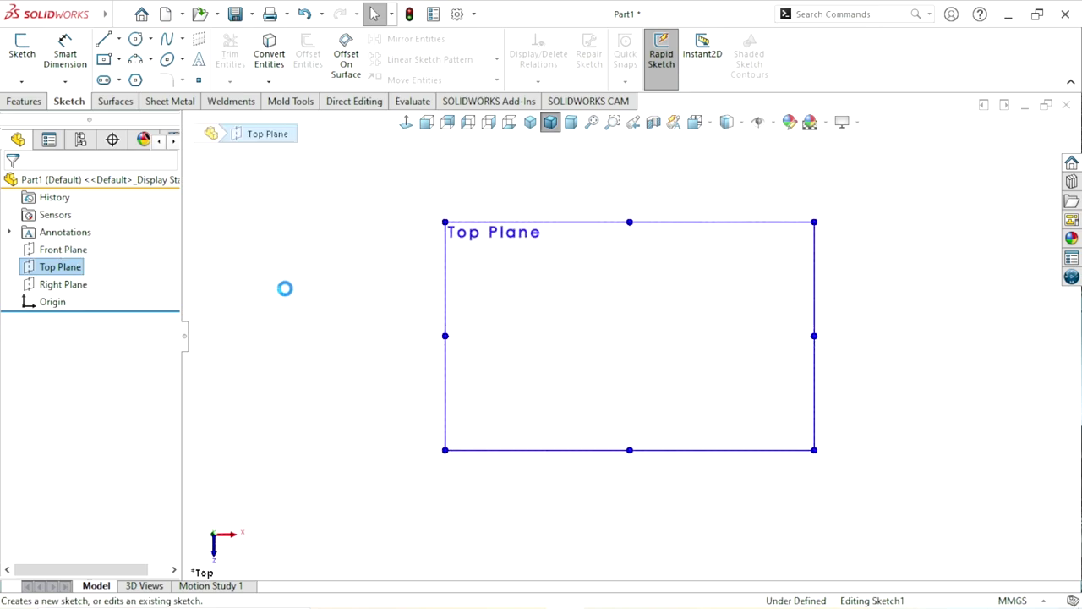
{"action": "left_click", "coordinate": [108, 61]}
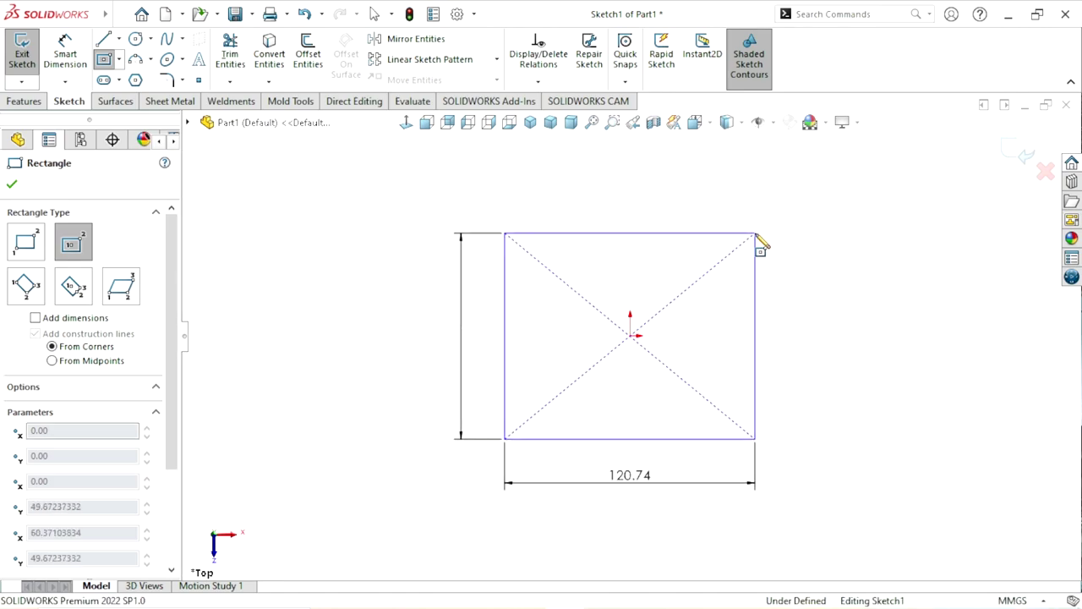
{"action": "left_click", "coordinate": [756, 235]}
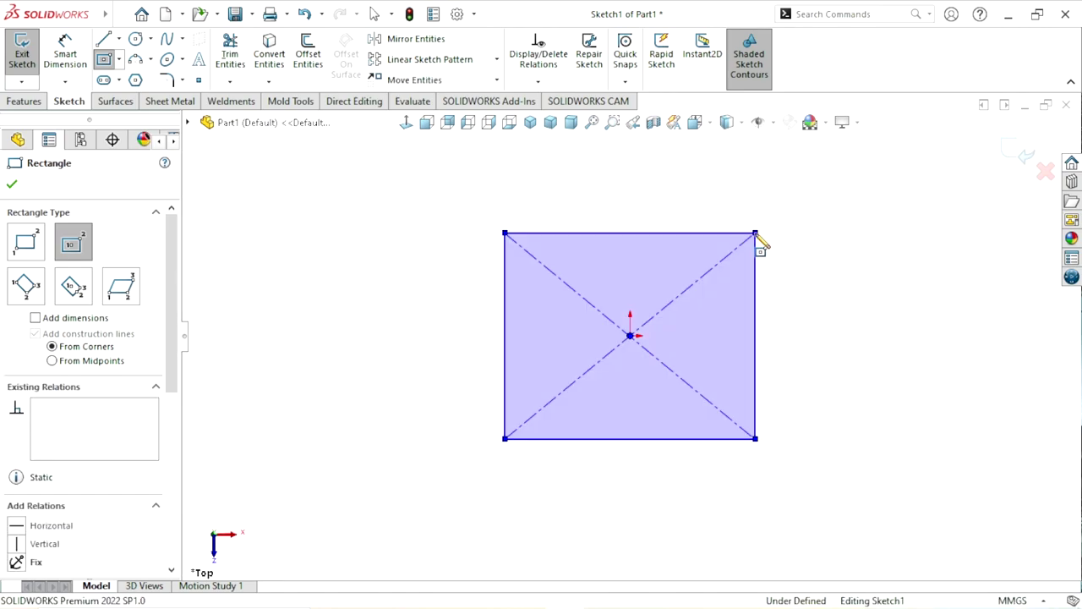
- Dimension the rectangle's height and width to 100 mm each
{"action": "left_click", "coordinate": [67, 59]}
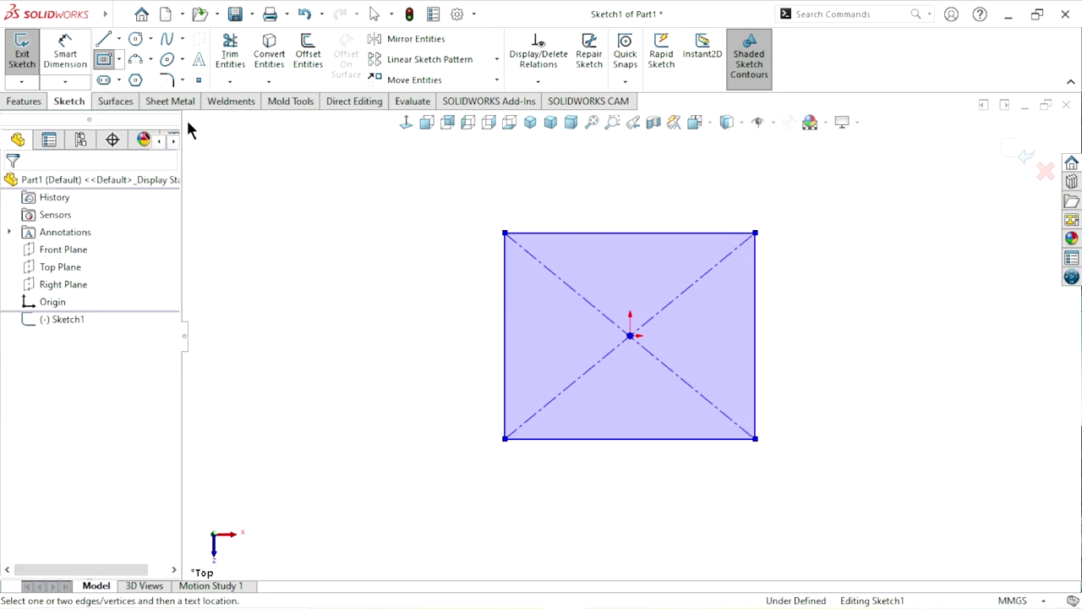
{"action": "left_click", "coordinate": [791, 321]}
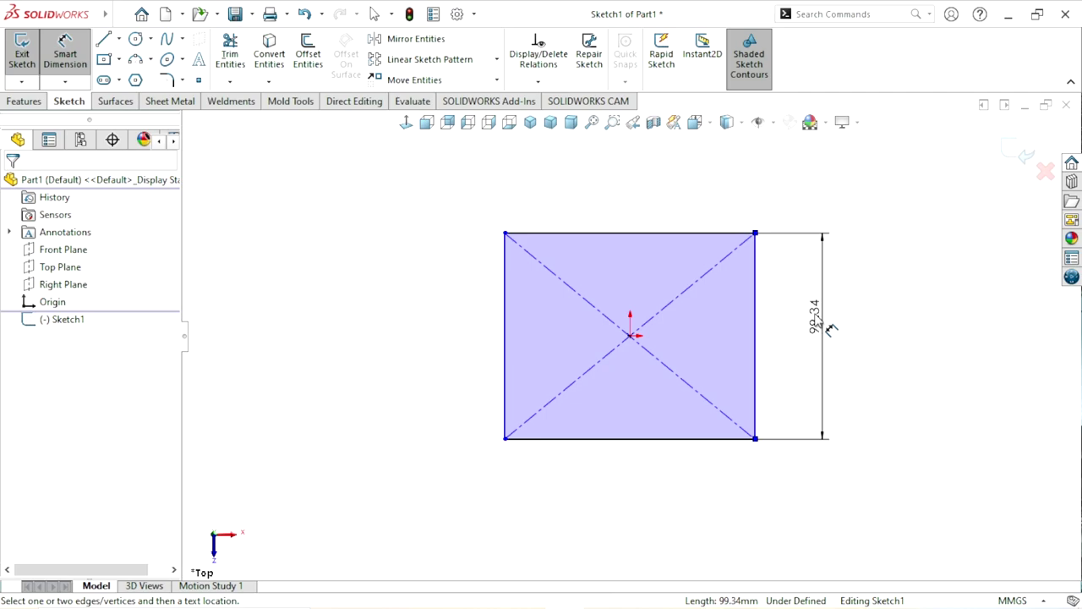
{"action": "left_click", "coordinate": [823, 324]}
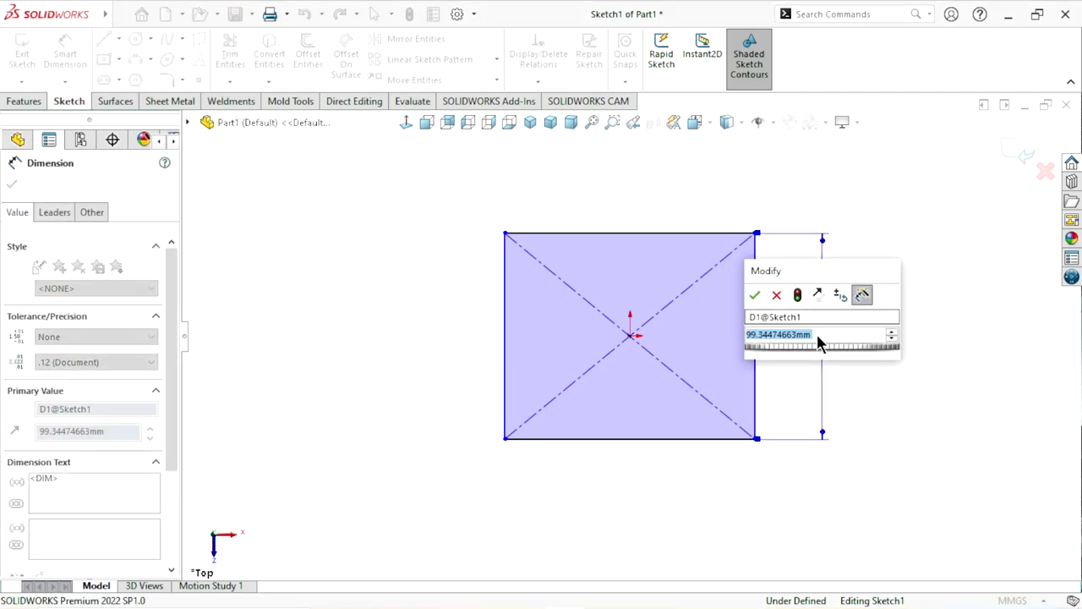
{"action": "type", "text": "100"}
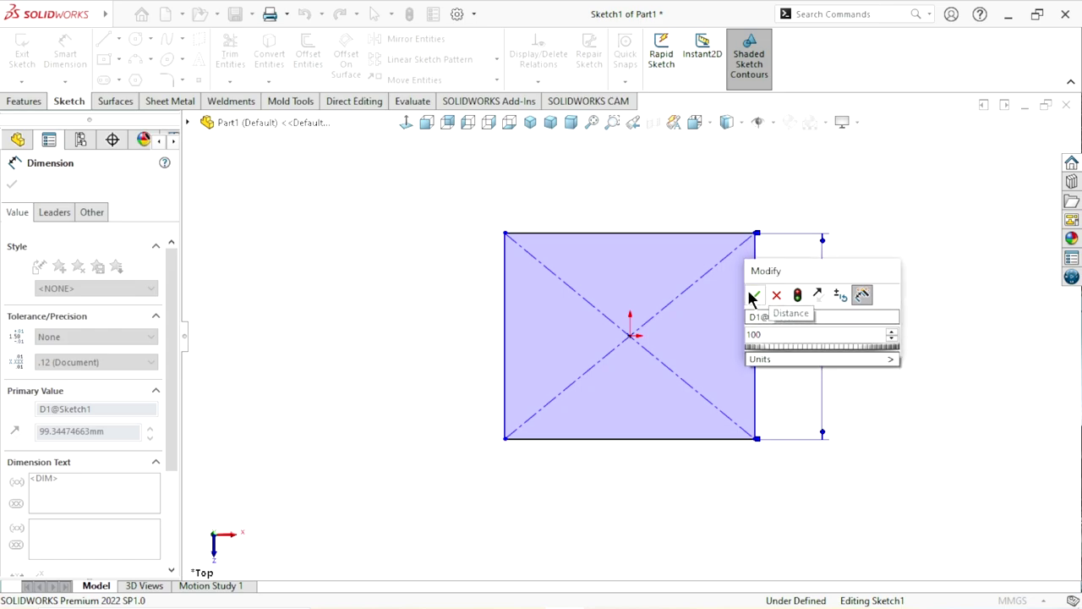
{"action": "left_click", "coordinate": [754, 294]}
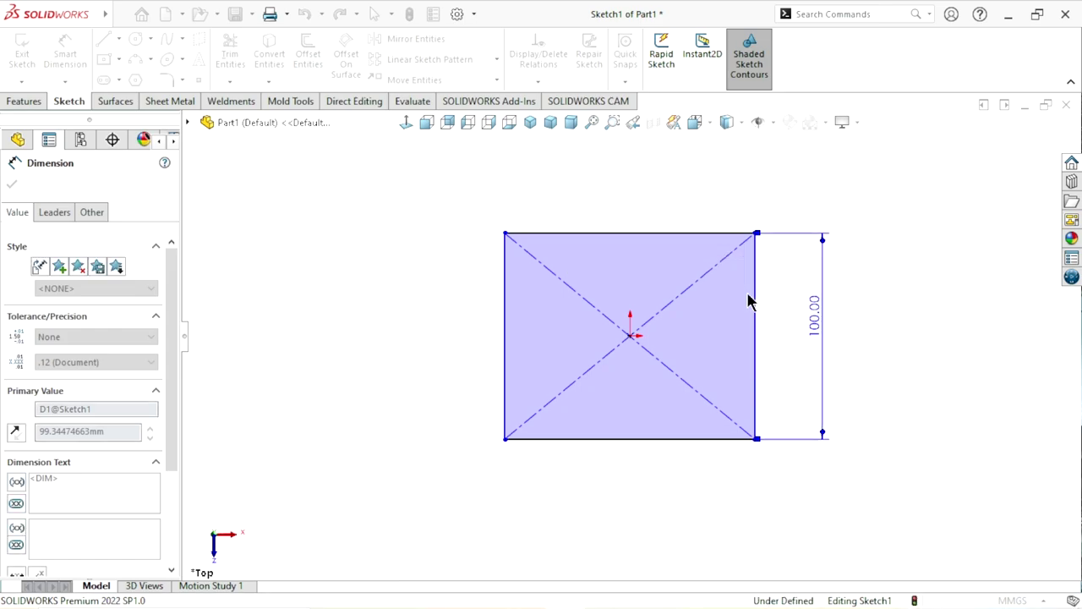
{"action": "left_click", "coordinate": [638, 234]}
{"action": "left_click", "coordinate": [630, 202]}
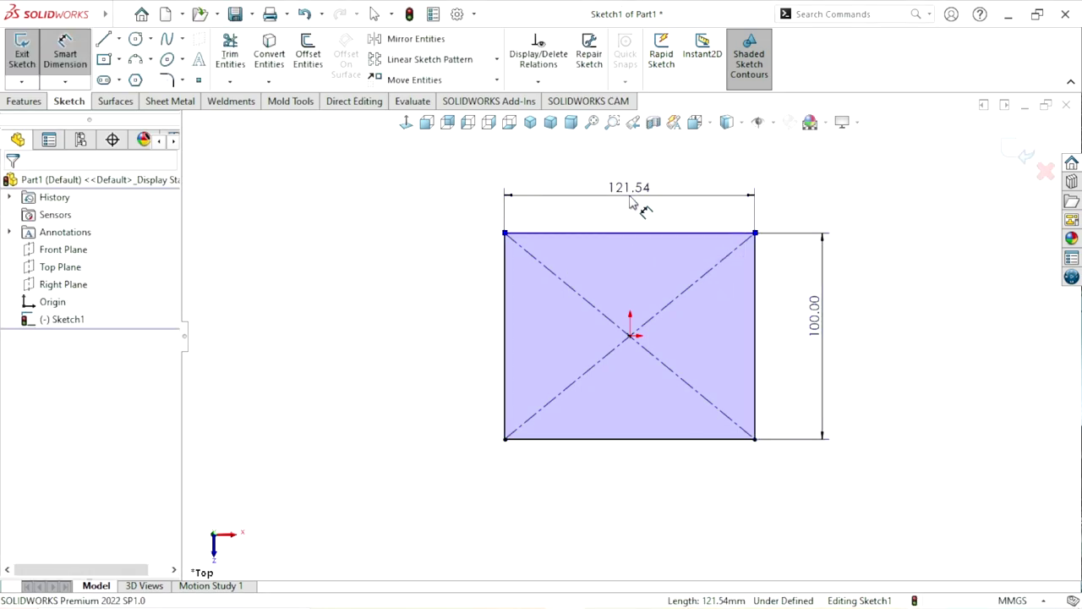
{"action": "type", "text": "100"}
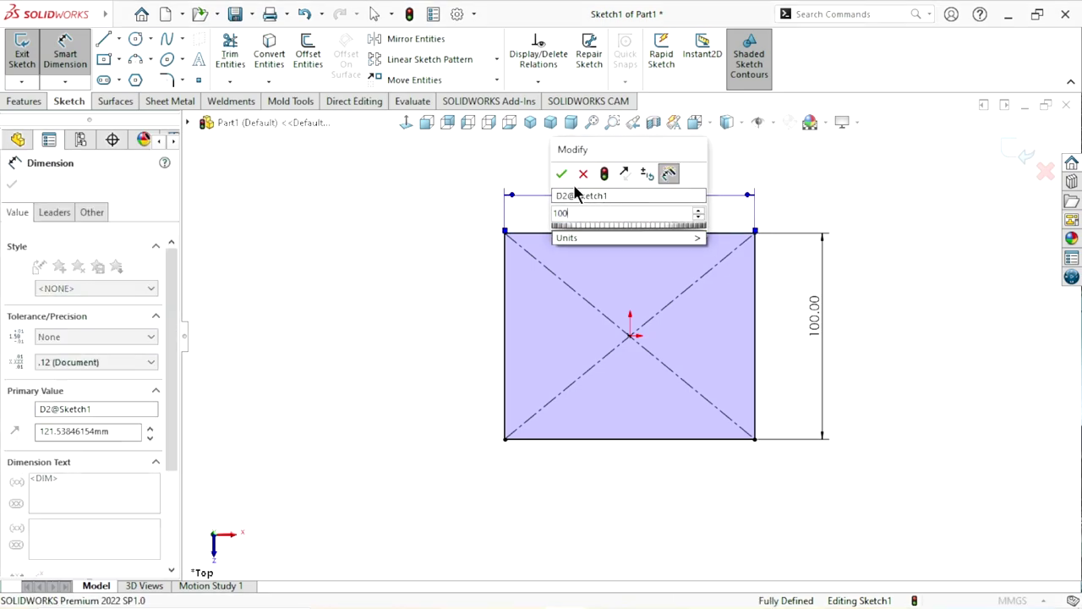
{"action": "left_click", "coordinate": [560, 175]}
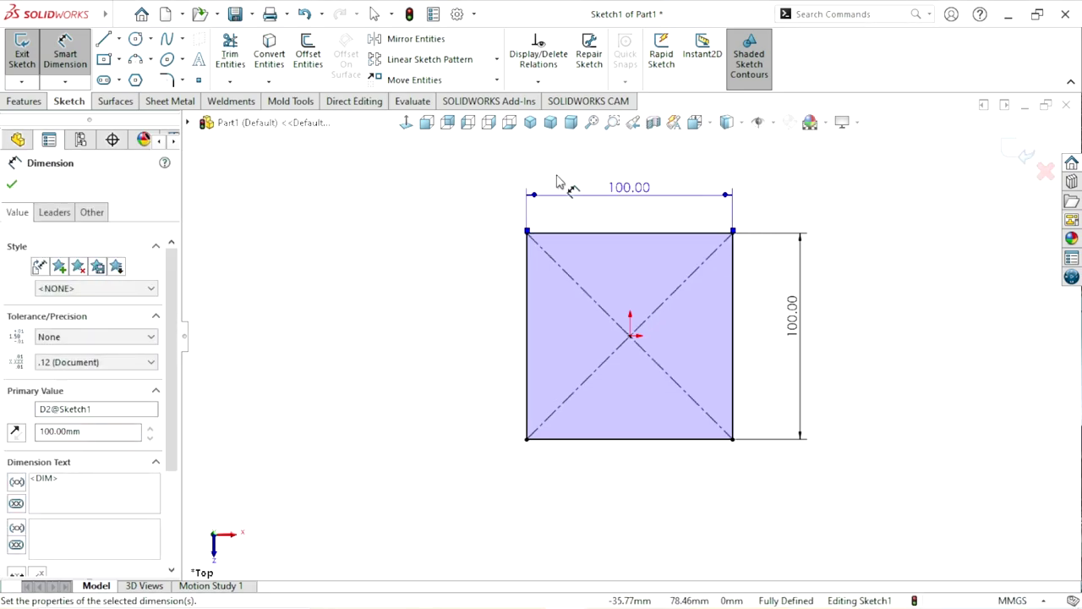
{"action": "left_click", "coordinate": [166, 80]}
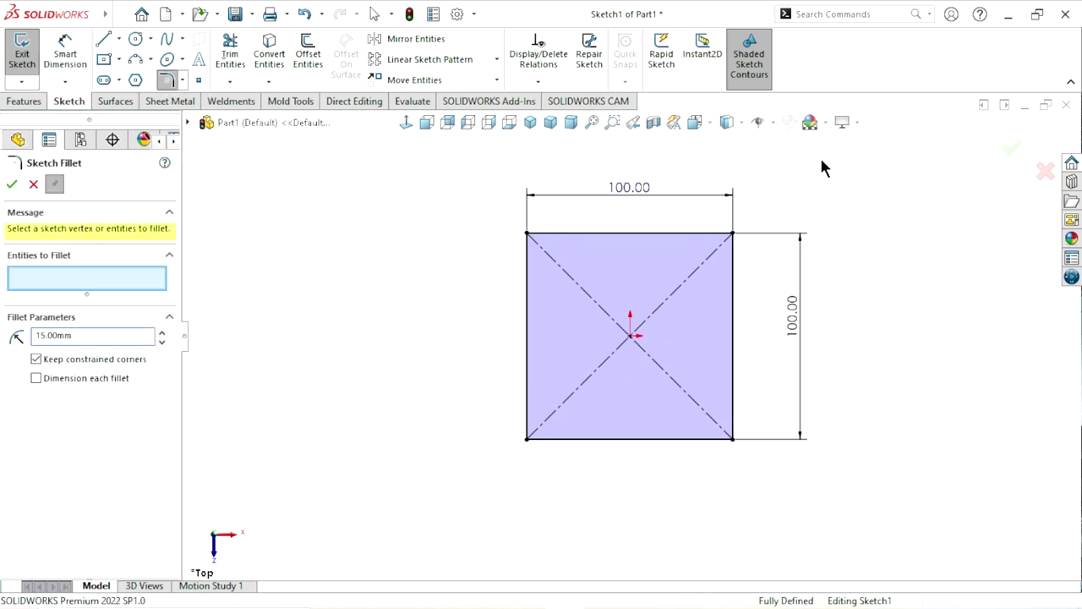
- Round all four square corners with 15 mm sketch fillets
{"action": "key", "text": "ctrl+a"}
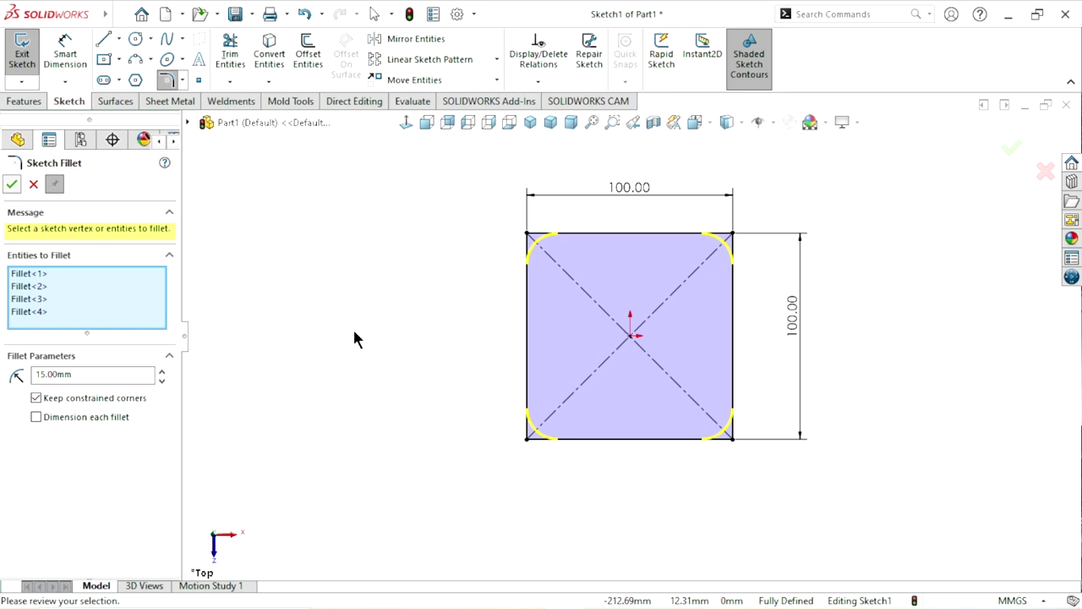
{"action": "key", "text": "Return"}
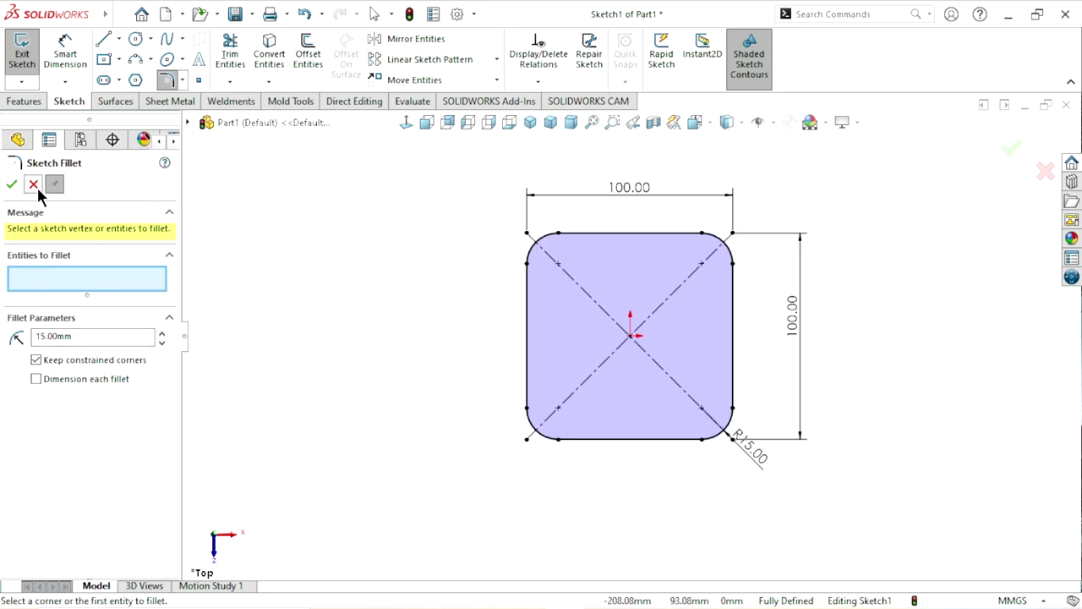
{"action": "left_click", "coordinate": [36, 187]}
- Draw a circle centred on the origin and dimension its diameter to 50.5 mm
{"action": "left_click", "coordinate": [136, 39]}
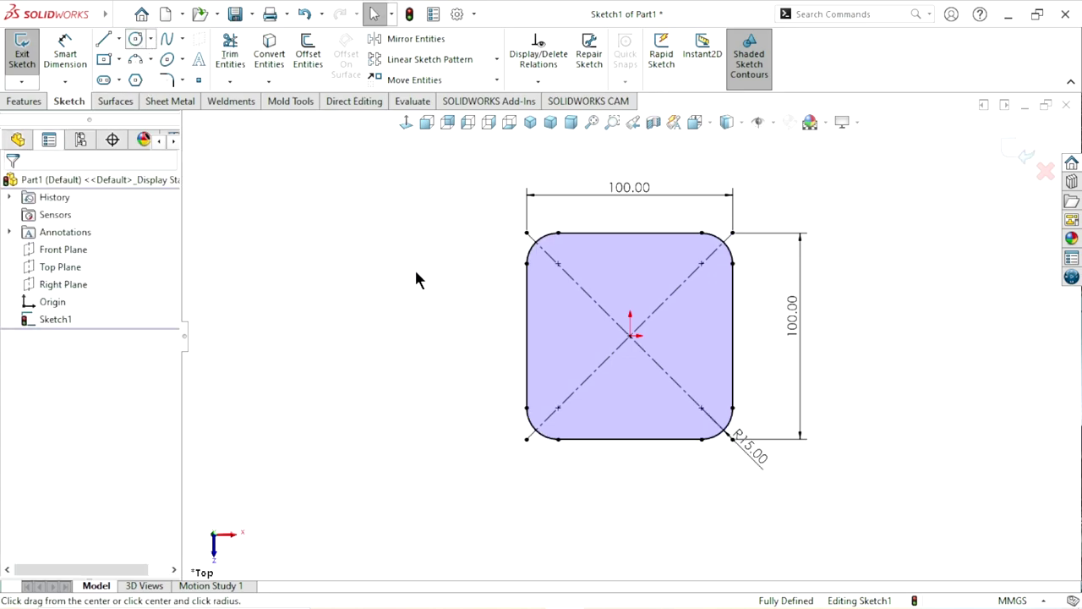
{"action": "left_click", "coordinate": [630, 336]}
{"action": "left_click", "coordinate": [575, 376]}
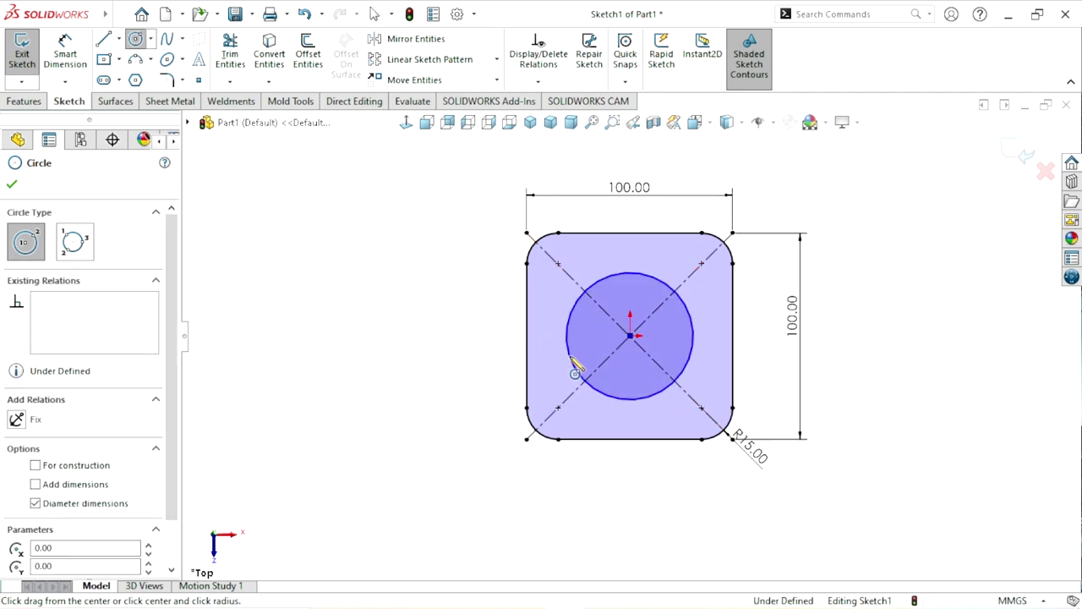
{"action": "left_click", "coordinate": [65, 52]}
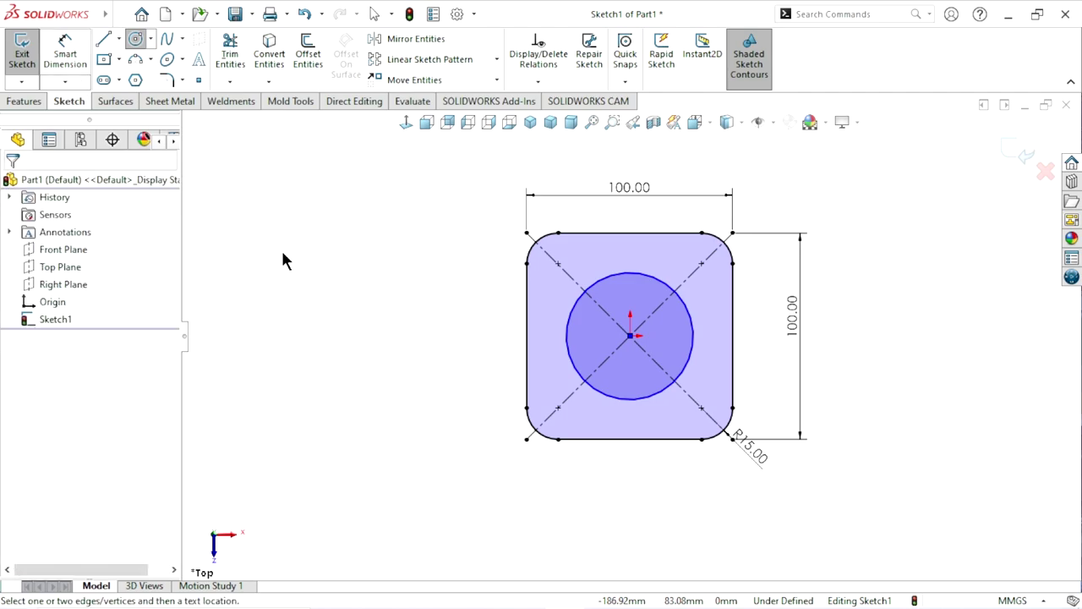
{"action": "left_click", "coordinate": [572, 357]}
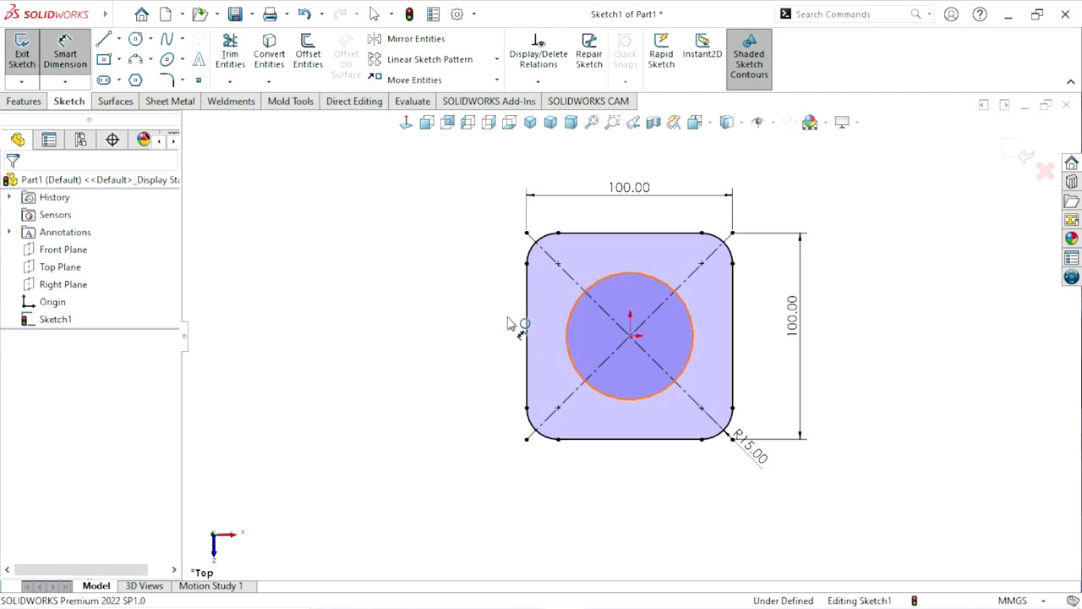
{"action": "left_click", "coordinate": [446, 347]}
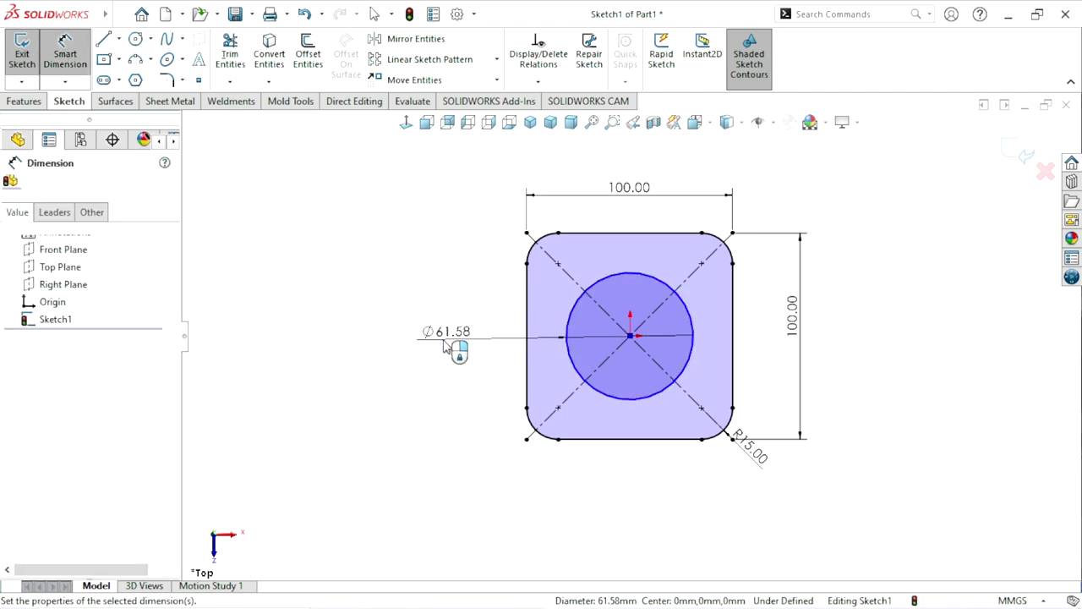
{"action": "type", "text": "50.5"}
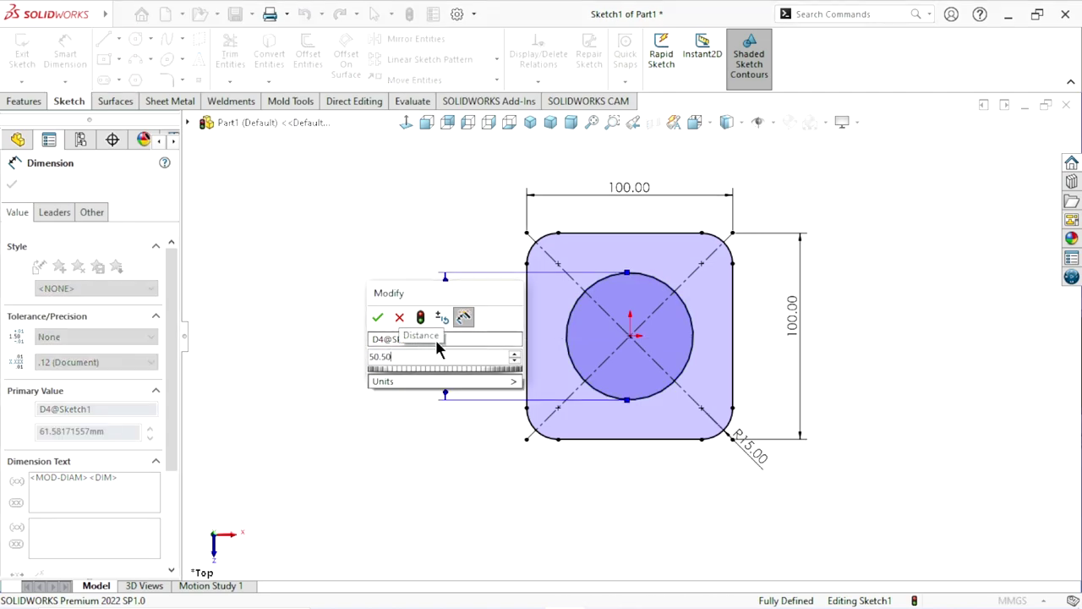
{"action": "left_click", "coordinate": [378, 317]}
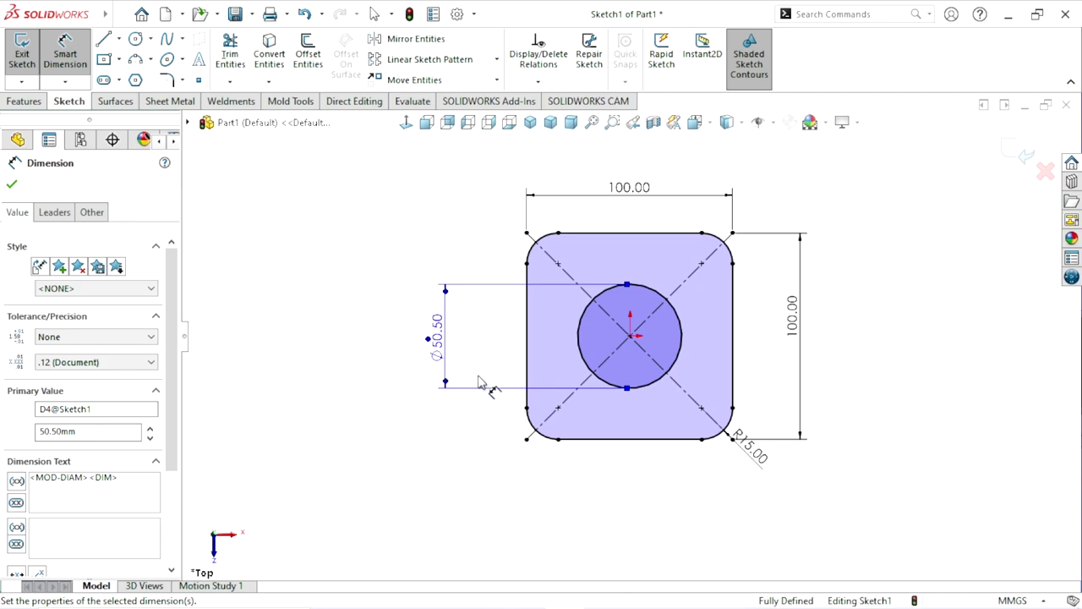
{"action": "left_click", "coordinate": [11, 185]}
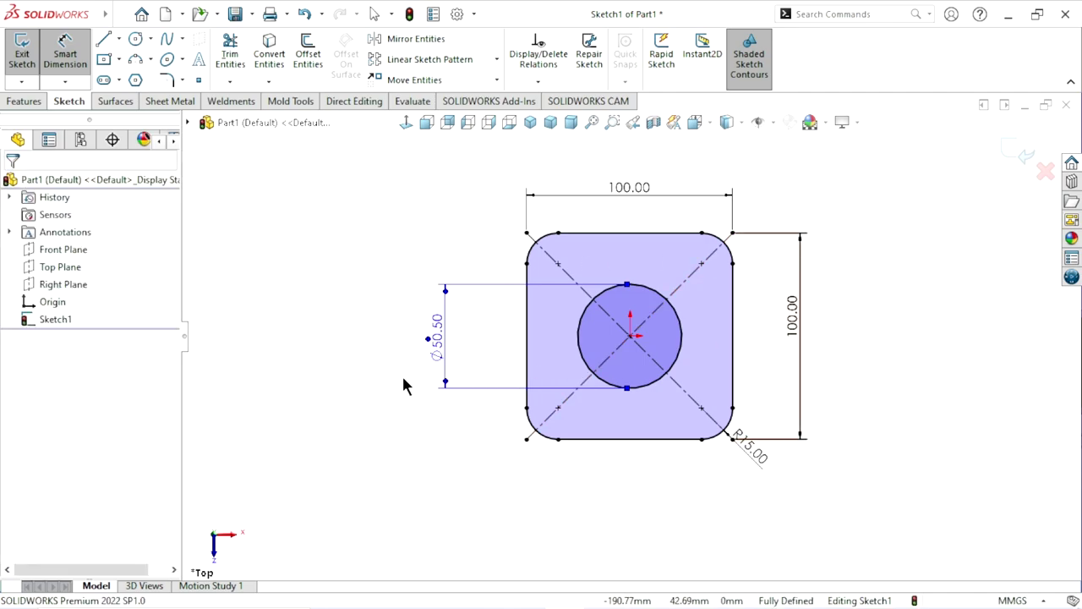
- Extrude the sketch 80 mm blind into a holed block and show it isometrically
{"action": "left_click", "coordinate": [24, 101]}
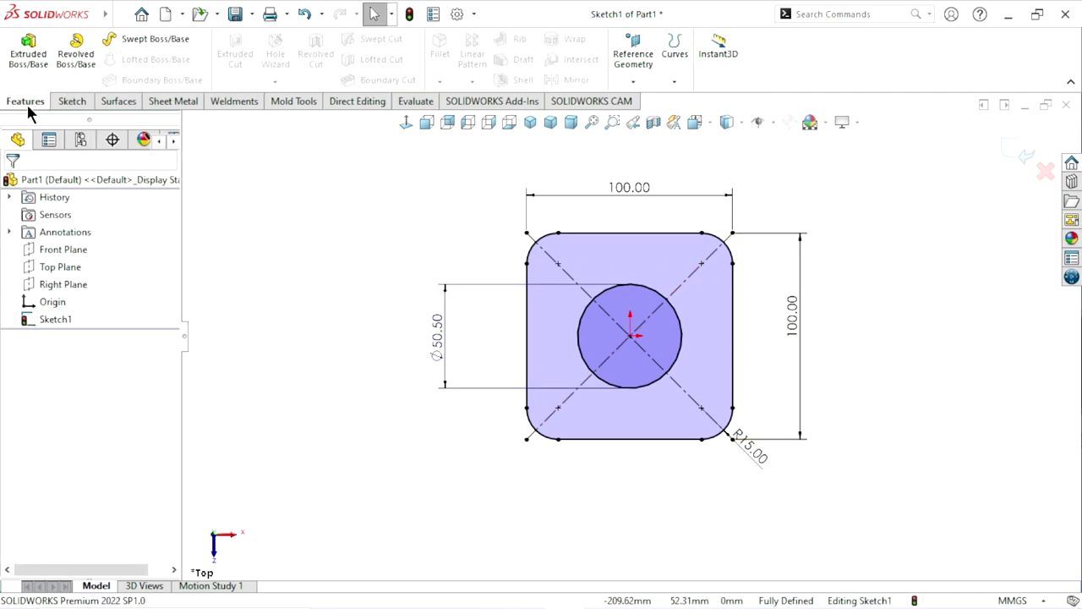
{"action": "left_click", "coordinate": [28, 52]}
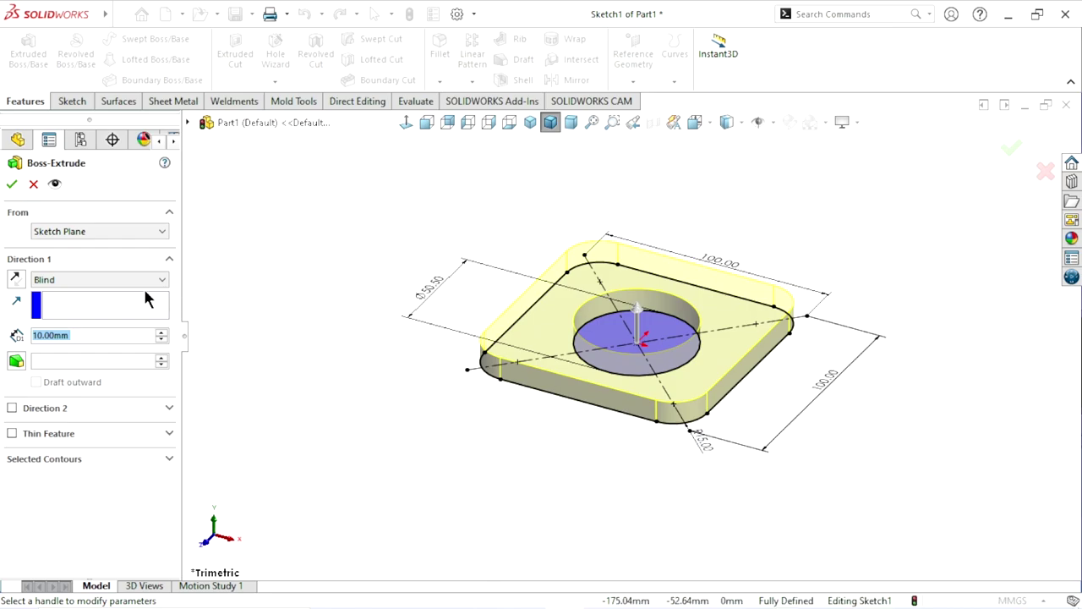
{"action": "type", "text": "8"}
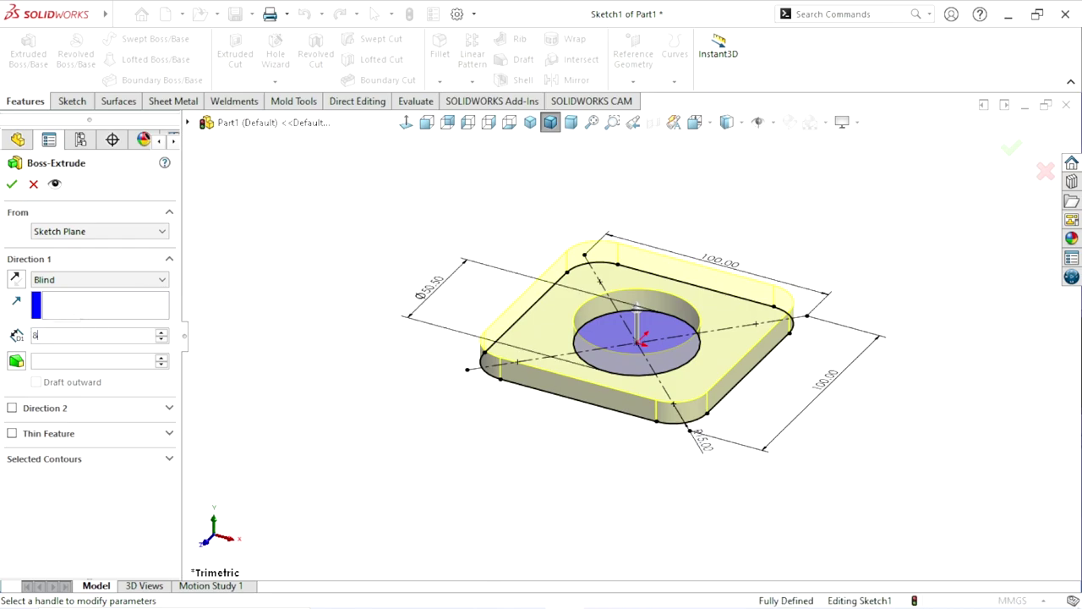
{"action": "type", "text": "0"}
{"action": "key", "text": "Return"}
{"action": "scroll", "coordinate": [487, 410], "scroll_direction": "down", "scroll_amount": 2}
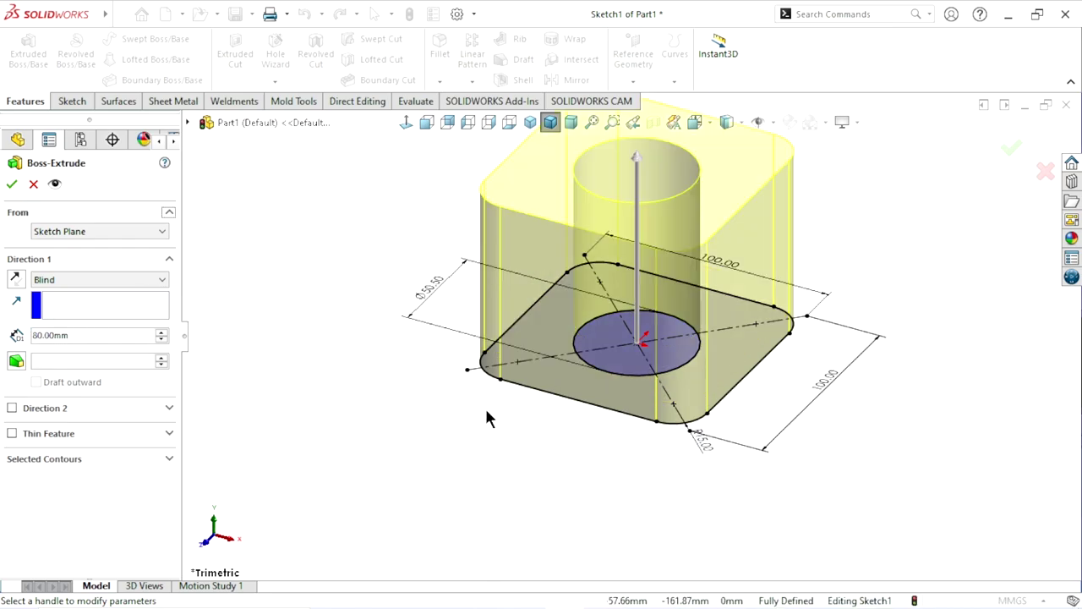
{"action": "scroll", "coordinate": [693, 278], "scroll_direction": "up", "scroll_amount": 3}
{"action": "scroll", "coordinate": [647, 302], "scroll_direction": "down", "scroll_amount": 3}
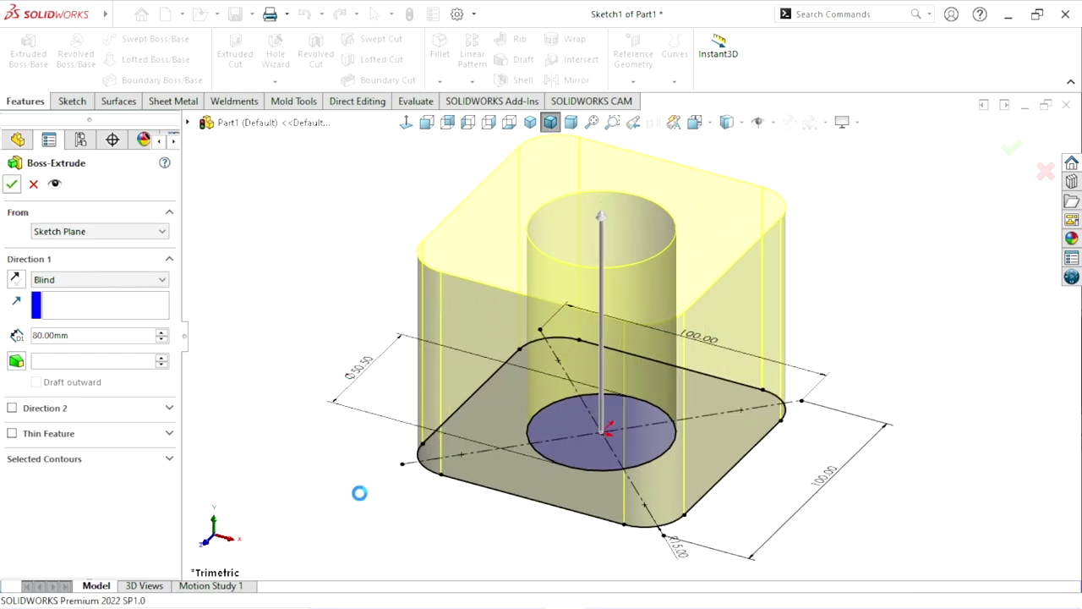
{"action": "key", "text": "Return"}
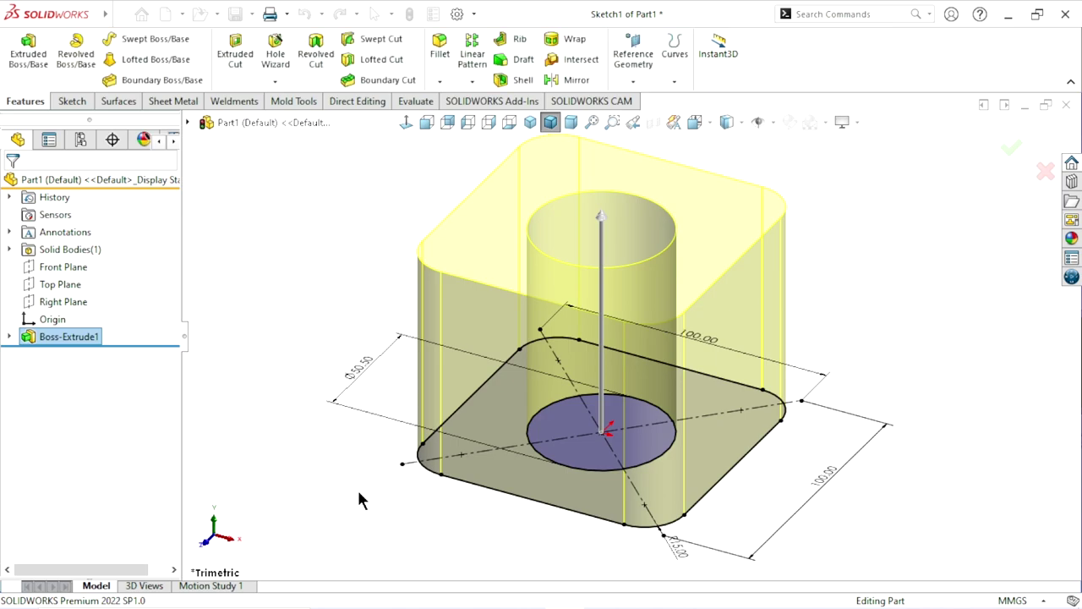
{"action": "mouse_move", "coordinate": [382, 376]}
{"action": "middle_mouse_down"}
{"action": "mouse_move", "coordinate": [541, 225]}
{"action": "mouse_move", "coordinate": [553, 357]}
{"action": "mouse_move", "coordinate": [465, 386]}
{"action": "mouse_move", "coordinate": [414, 426]}
{"action": "middle_mouse_up"}
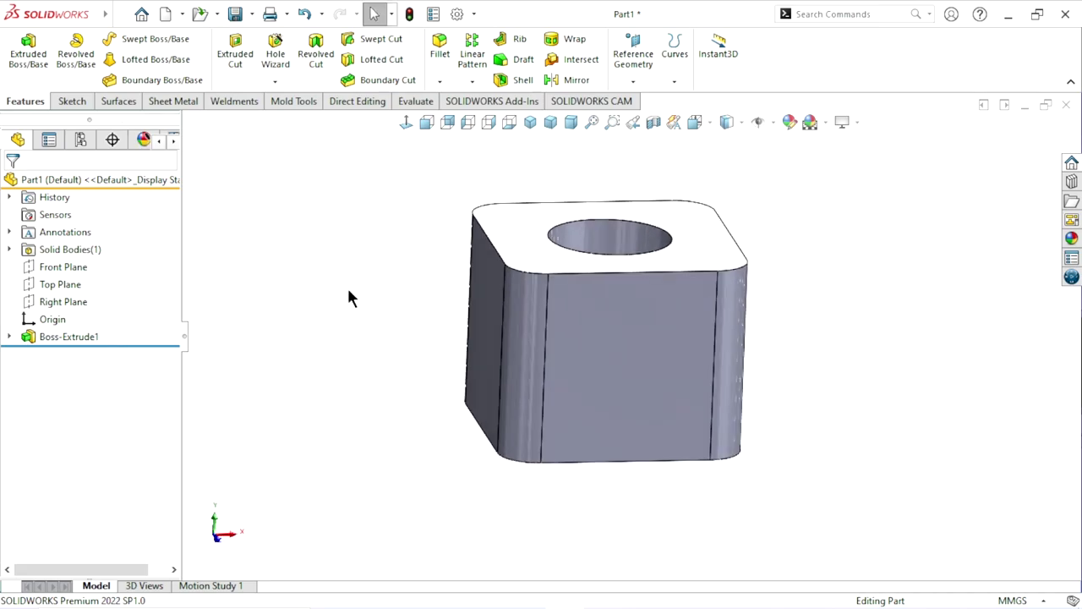
{"action": "left_click", "coordinate": [529, 122]}
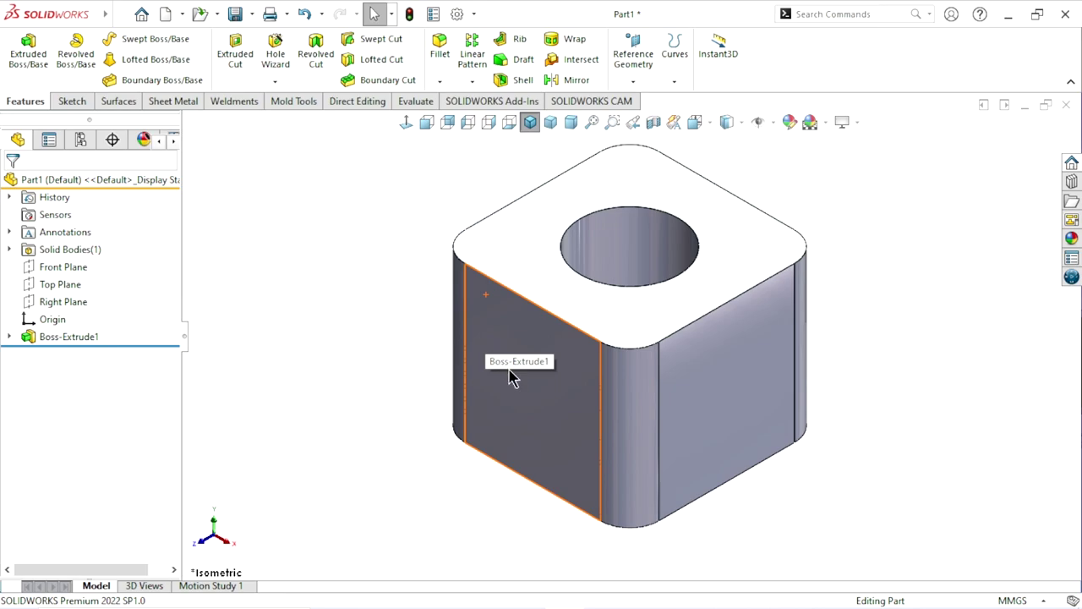
- Sketch a Ø75 circle centred on the origin on the block's top face
{"action": "left_click", "coordinate": [664, 320]}
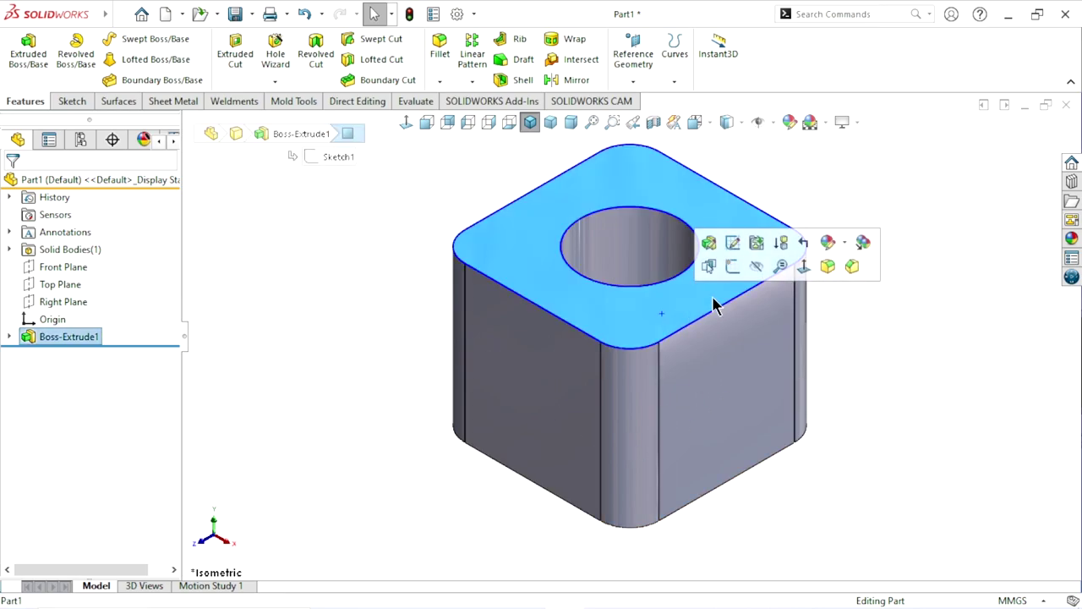
{"action": "left_click", "coordinate": [737, 268]}
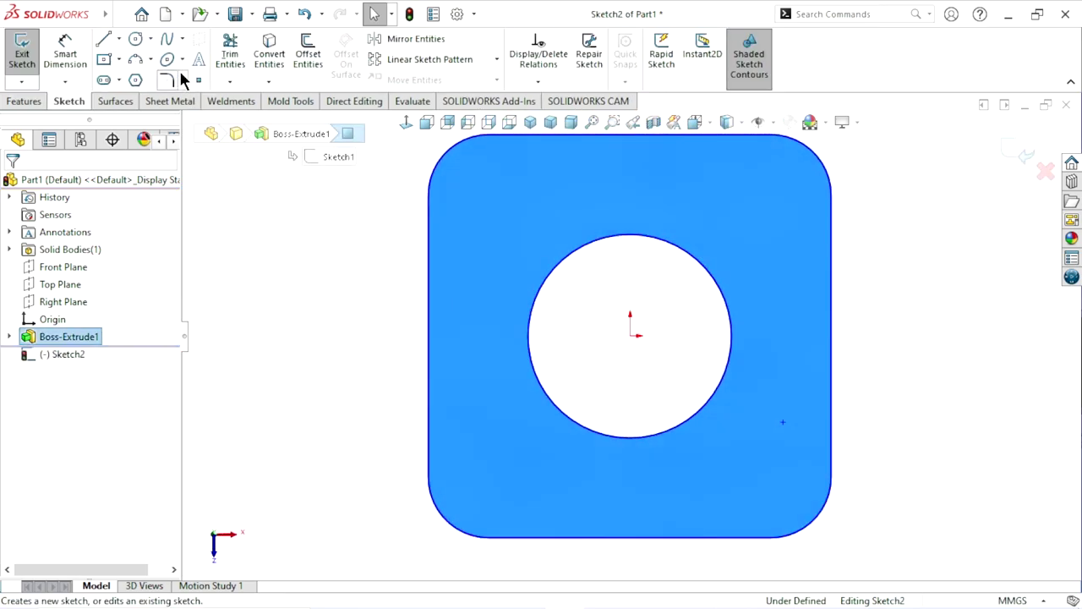
{"action": "left_click", "coordinate": [136, 43]}
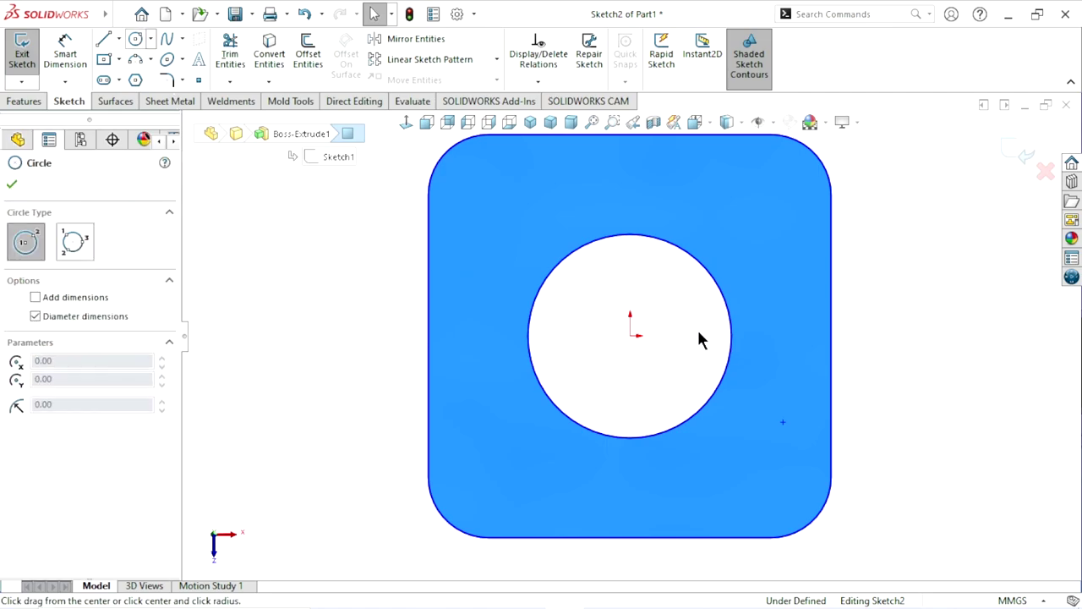
{"action": "left_click", "coordinate": [629, 336]}
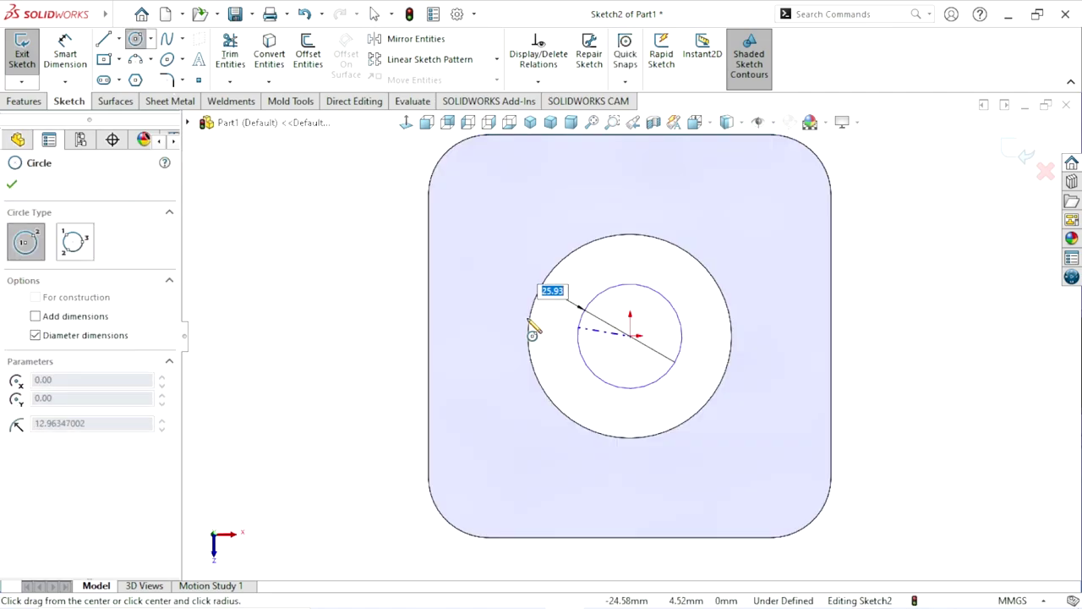
{"action": "left_click", "coordinate": [485, 323]}
{"action": "left_click", "coordinate": [65, 52]}
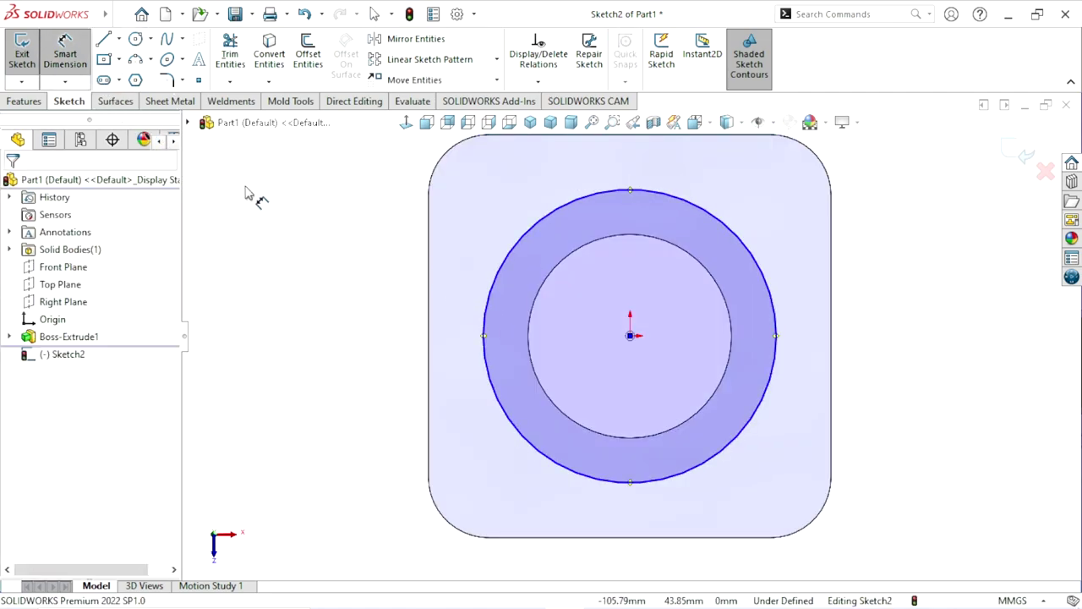
{"action": "left_click", "coordinate": [495, 334]}
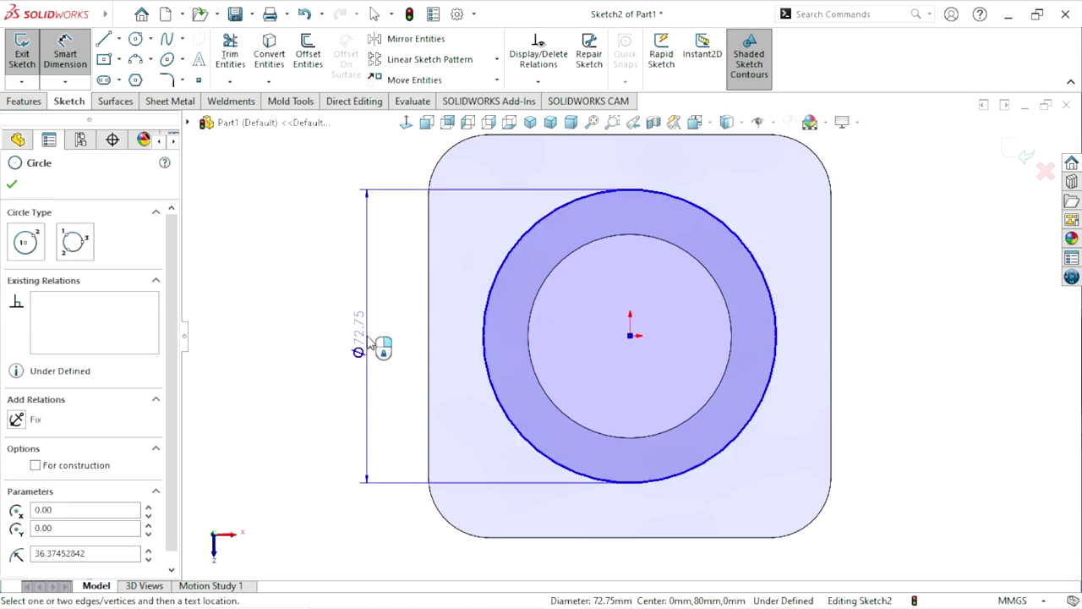
{"action": "left_click", "coordinate": [366, 338]}
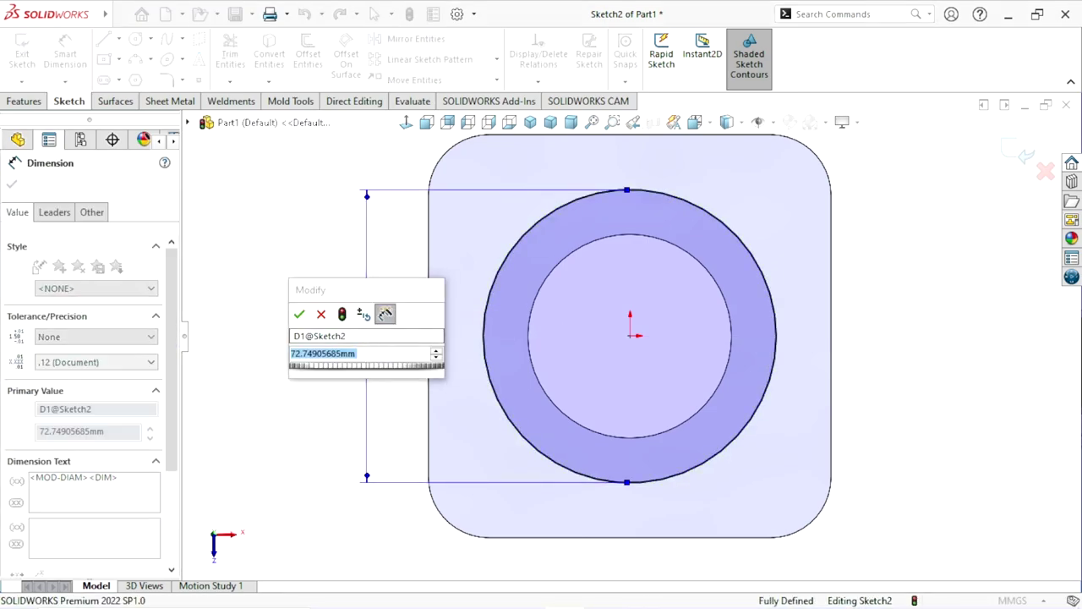
{"action": "type", "text": "75"}
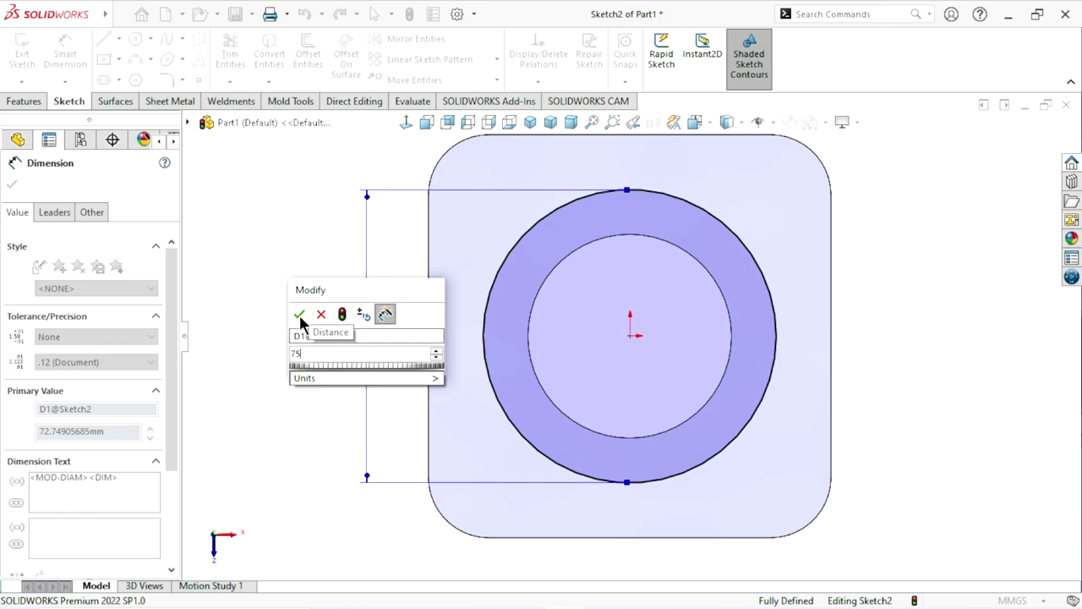
{"action": "left_click", "coordinate": [299, 314]}
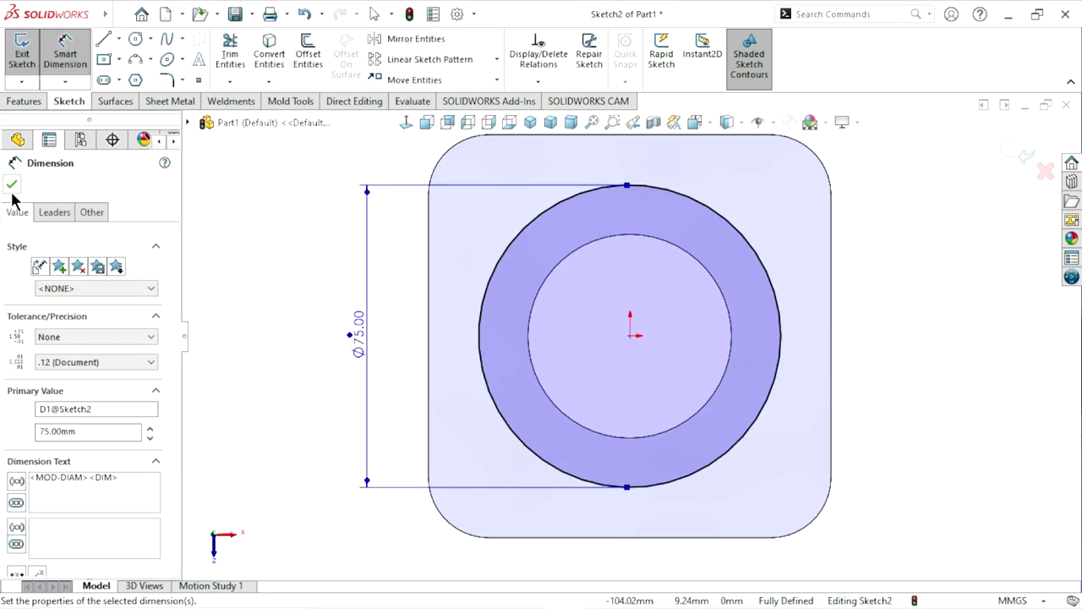
{"action": "left_click", "coordinate": [12, 183]}
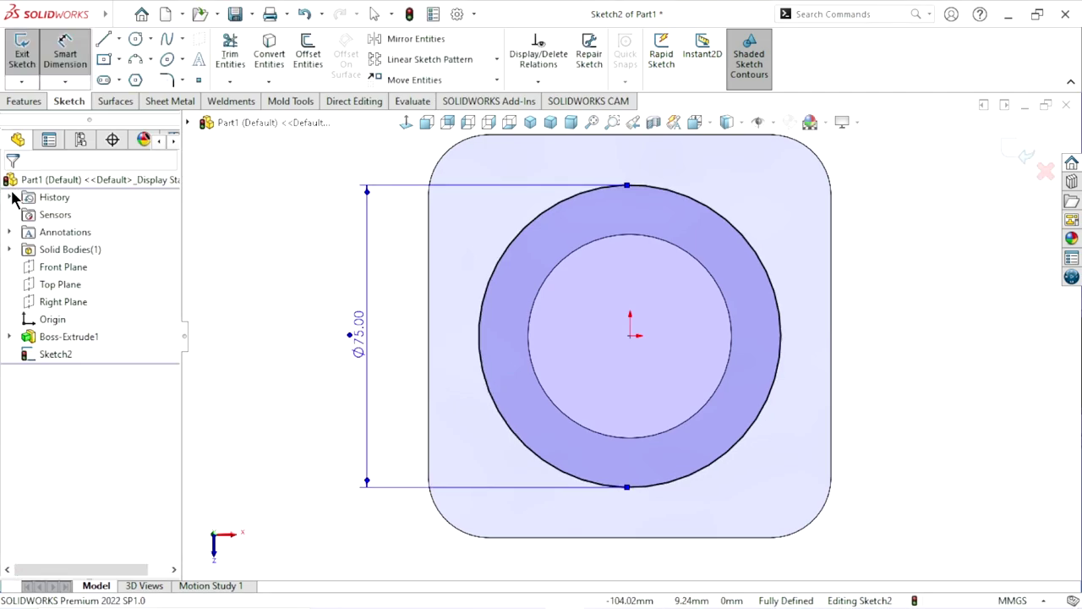
- Convert the 50.5 mm hole edge into the sketch
{"action": "left_click", "coordinate": [624, 236]}
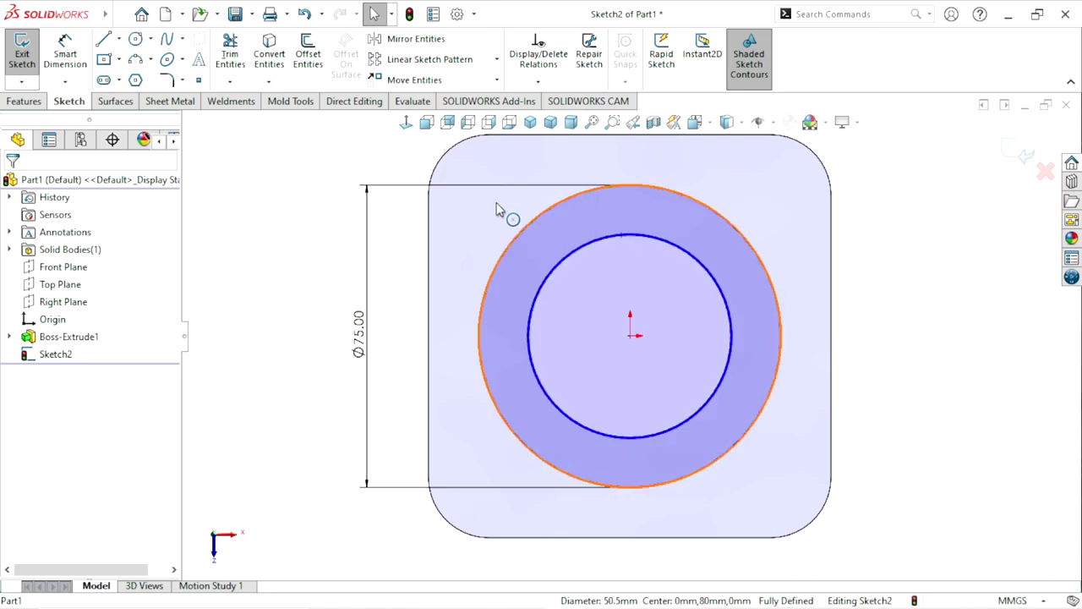
{"action": "left_click", "coordinate": [275, 61]}
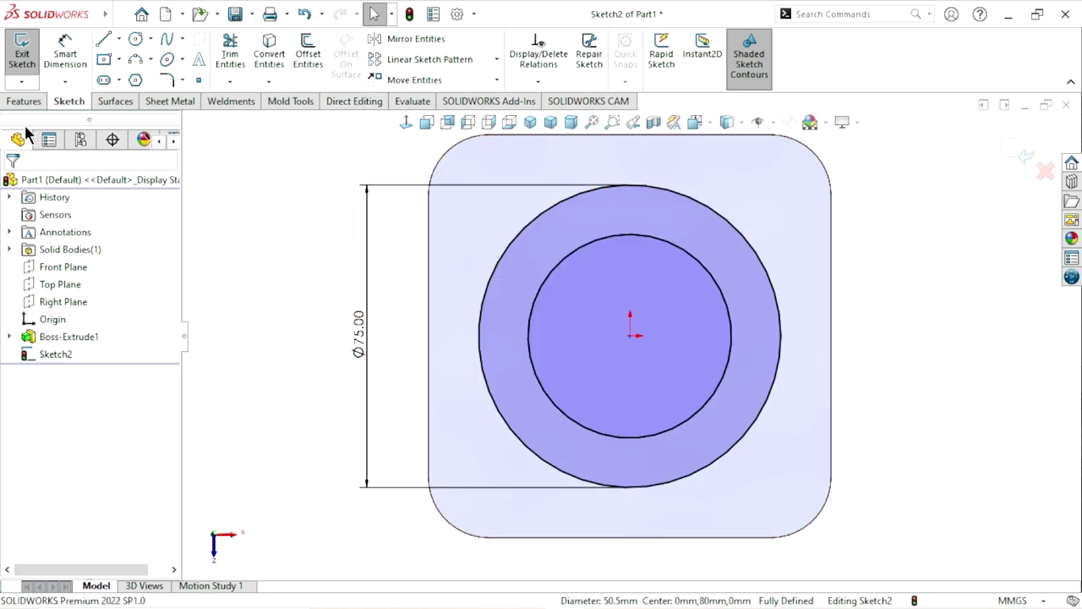
{"action": "left_click", "coordinate": [13, 102]}
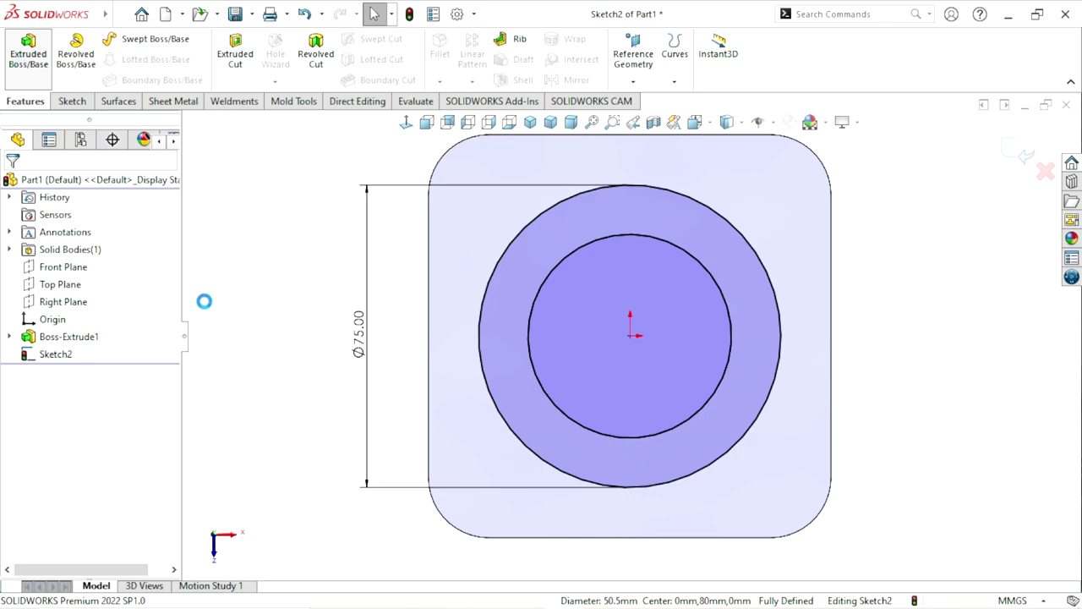
- Extrude Sketch2 30 mm blind into a tube boss around the hole
{"action": "key", "text": "ctrl+7"}
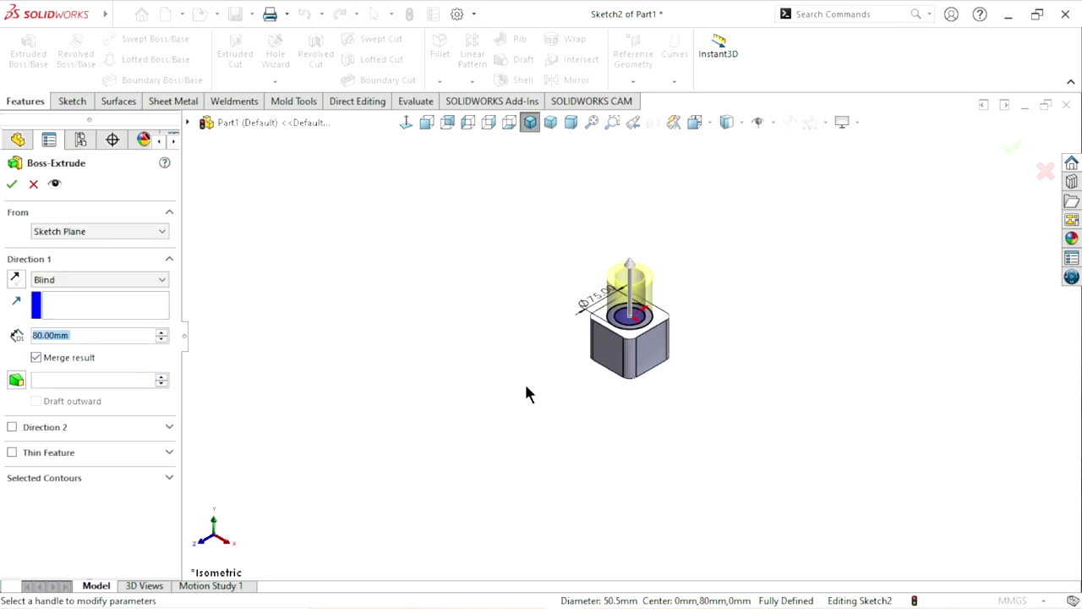
{"action": "scroll", "coordinate": [657, 338], "scroll_direction": "up", "scroll_amount": 1}
{"action": "scroll", "coordinate": [634, 339], "scroll_direction": "up", "scroll_amount": 2}
{"action": "scroll", "coordinate": [625, 338], "scroll_direction": "up", "scroll_amount": 2}
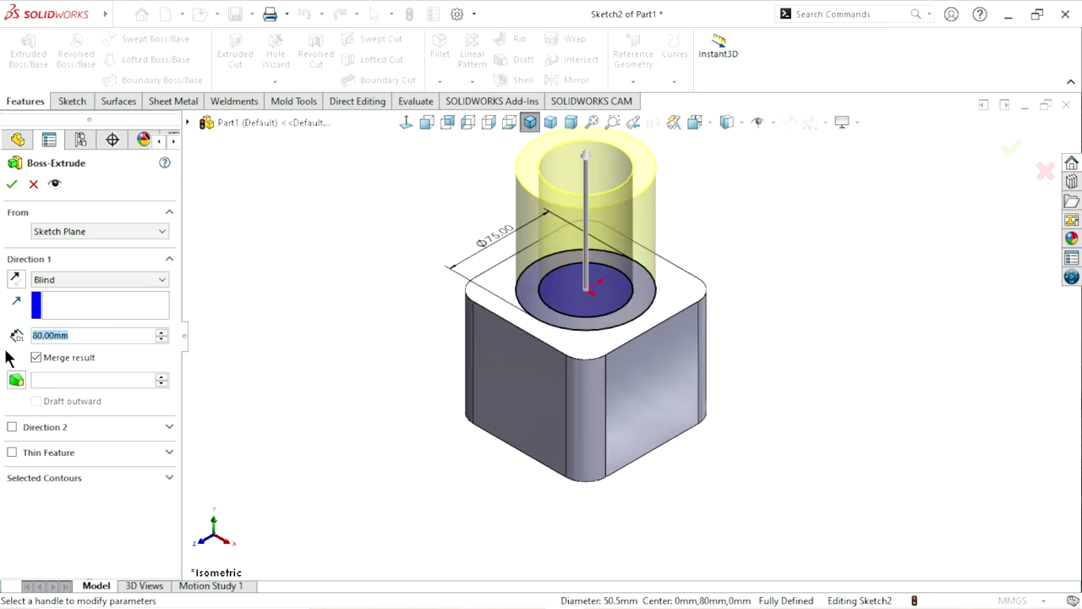
{"action": "type", "text": "30"}
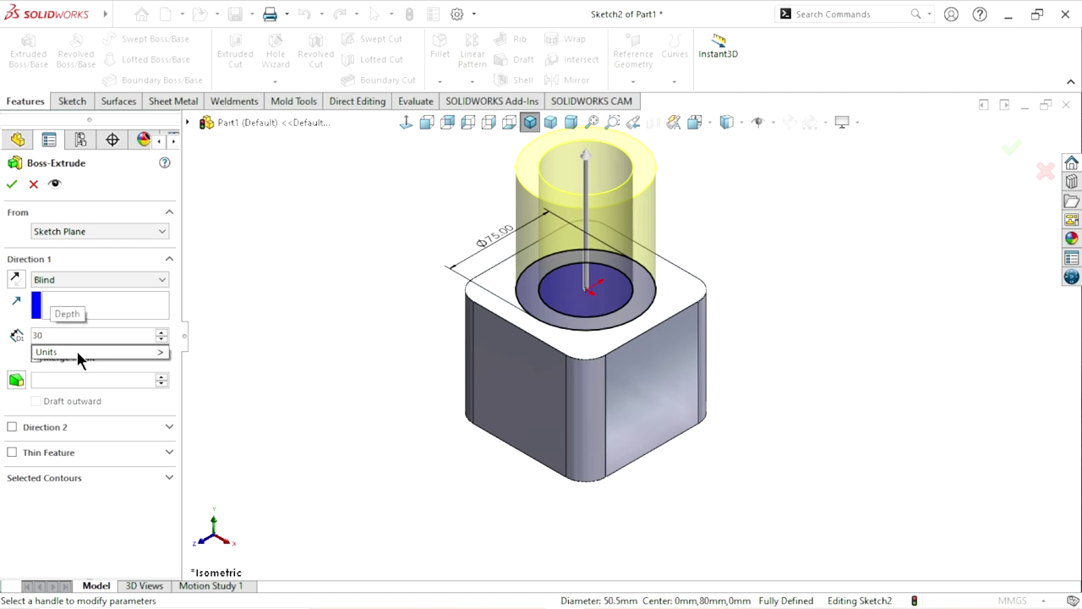
{"action": "key", "text": "Return"}
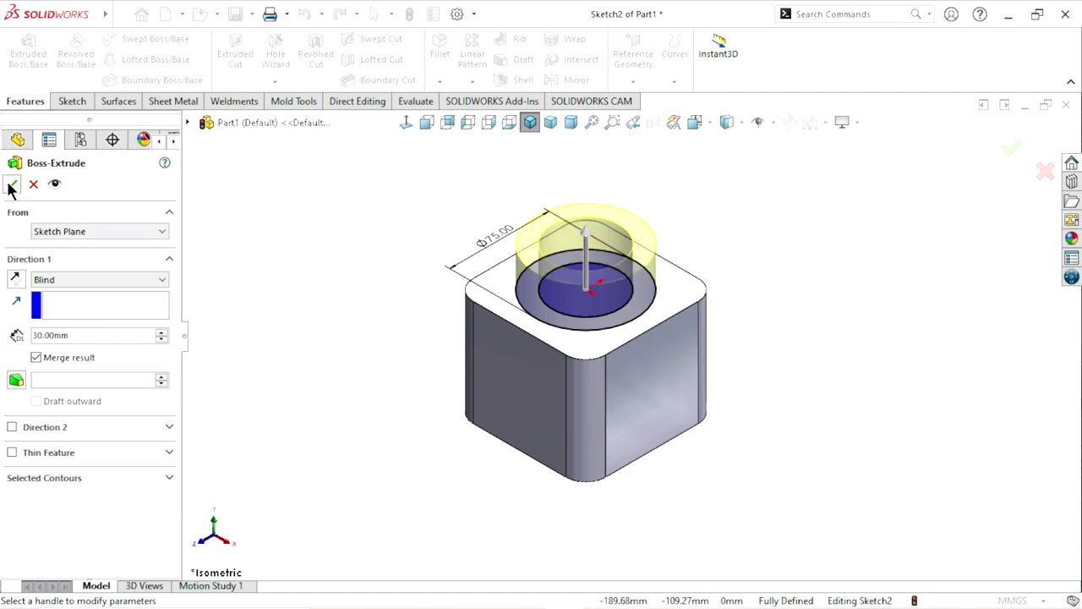
{"action": "left_click", "coordinate": [11, 184]}
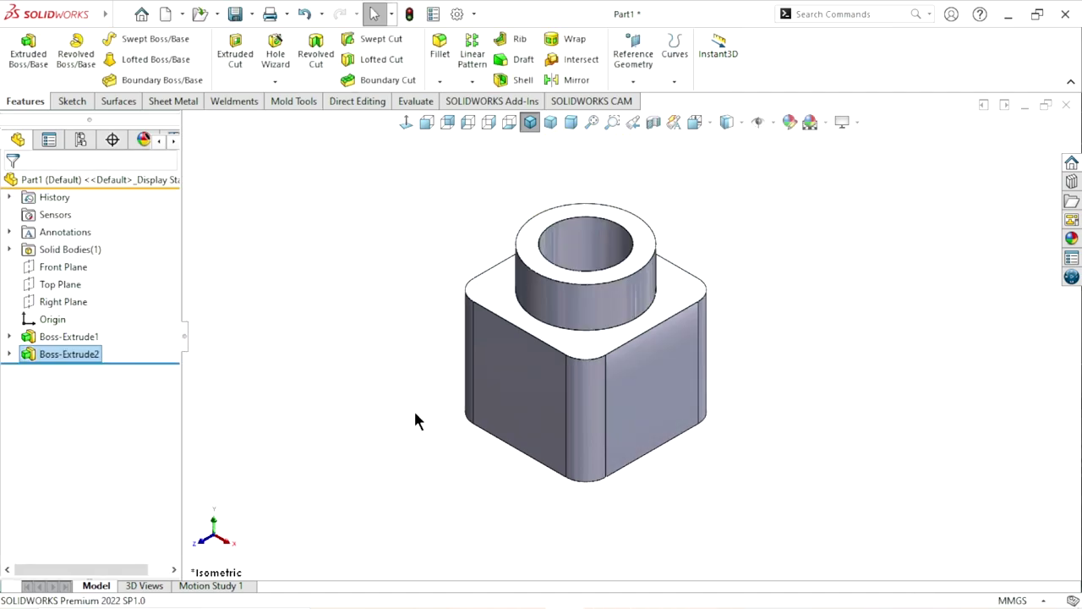
{"action": "left_click", "coordinate": [61, 266]}
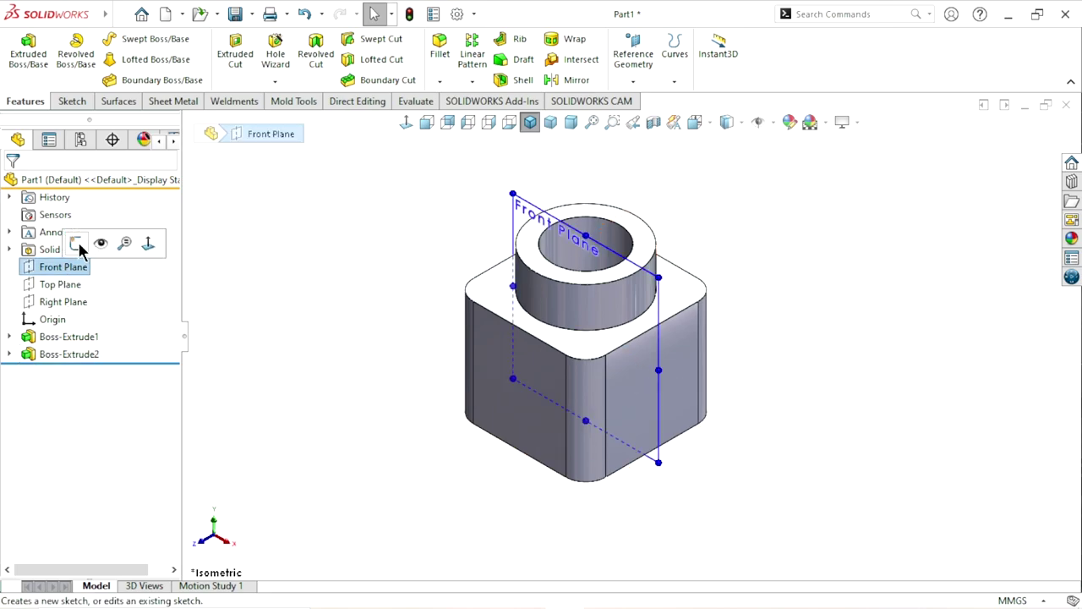
- On the Front Plane, draw a small corner rectangle beside the tube's upper edge
{"action": "left_click", "coordinate": [75, 244]}
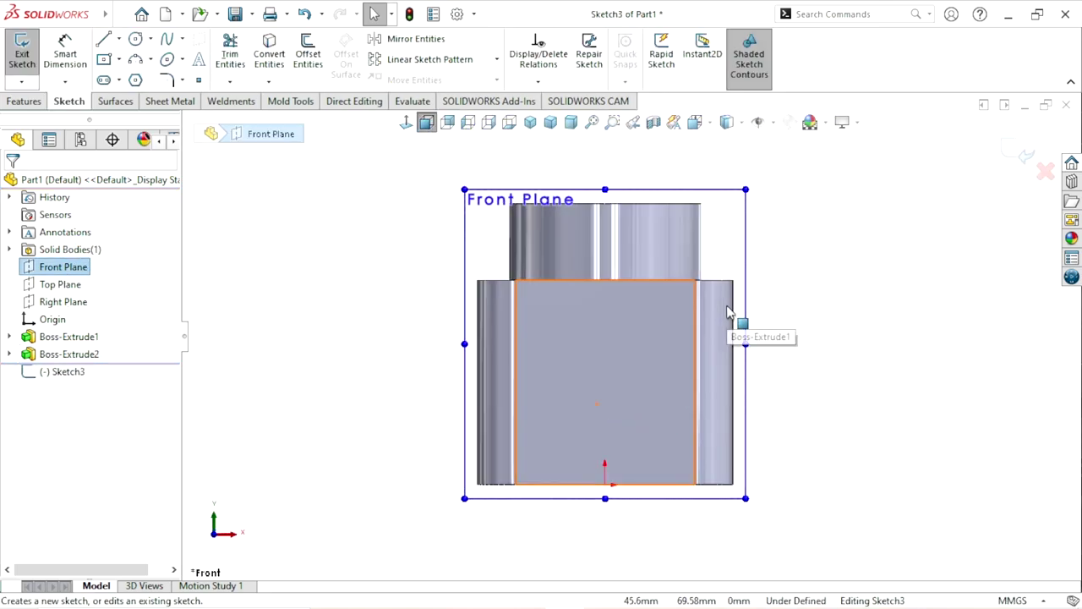
{"action": "left_click", "coordinate": [375, 241]}
{"action": "left_click", "coordinate": [119, 59]}
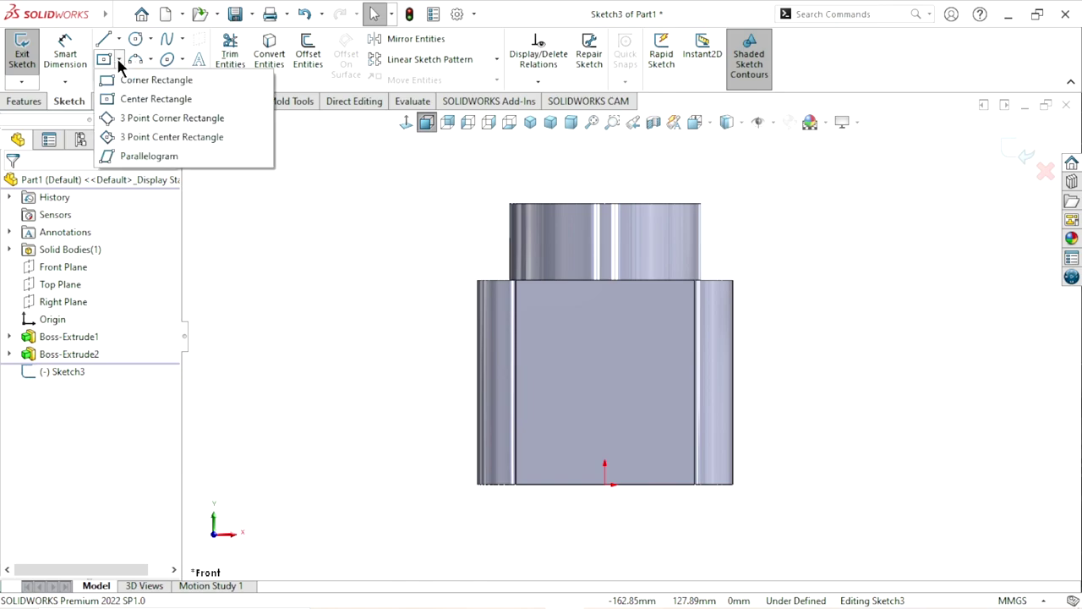
{"action": "left_click", "coordinate": [135, 79]}
{"action": "scroll", "coordinate": [733, 290], "scroll_direction": "down", "scroll_amount": 2}
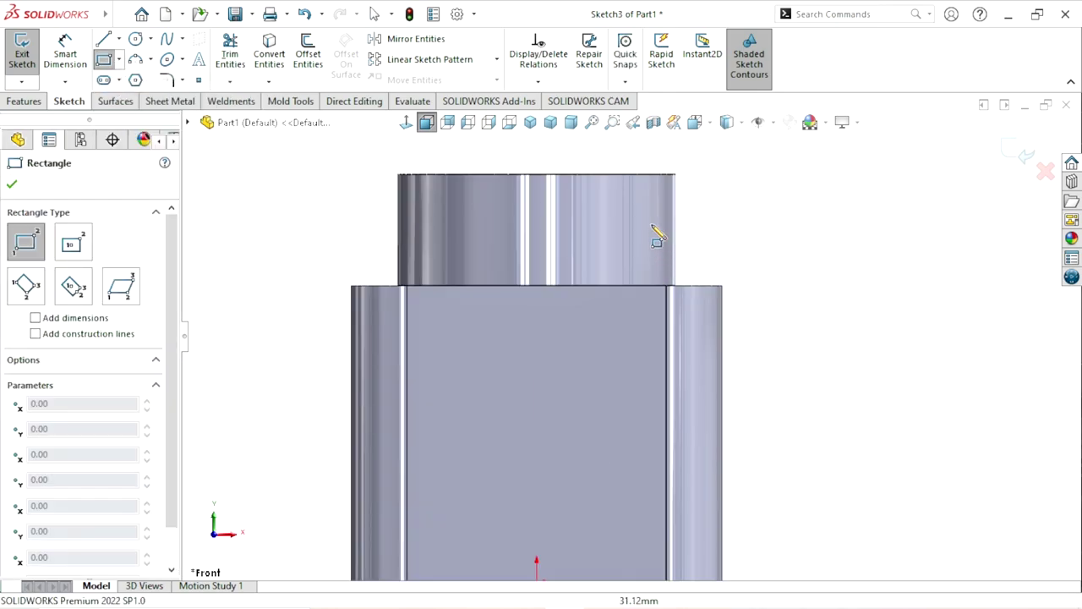
{"action": "left_click", "coordinate": [666, 197]}
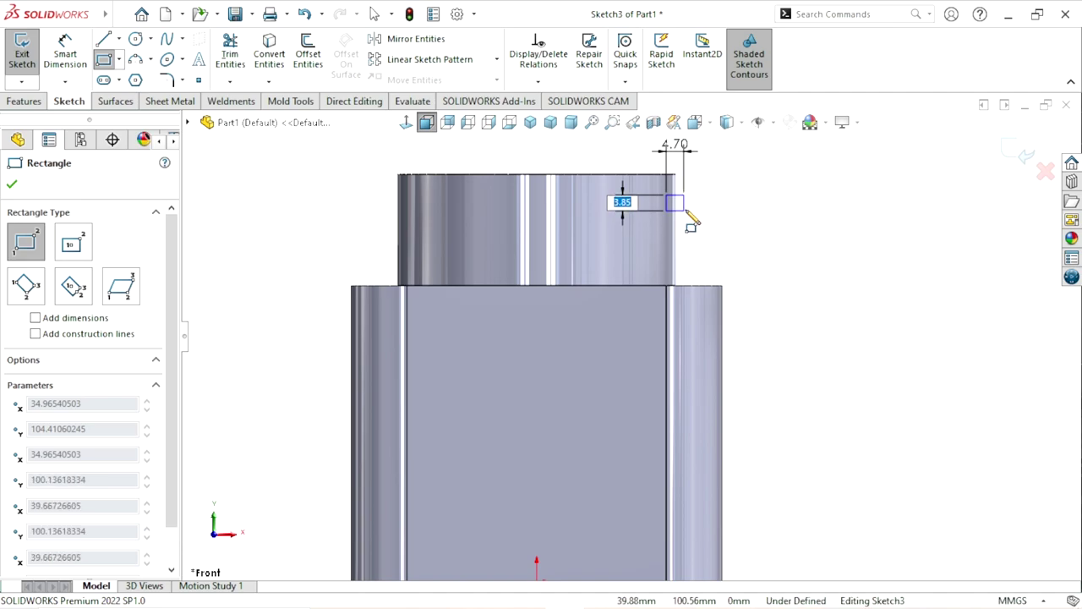
{"action": "left_click", "coordinate": [686, 210]}
{"action": "right_click", "coordinate": [751, 247]}
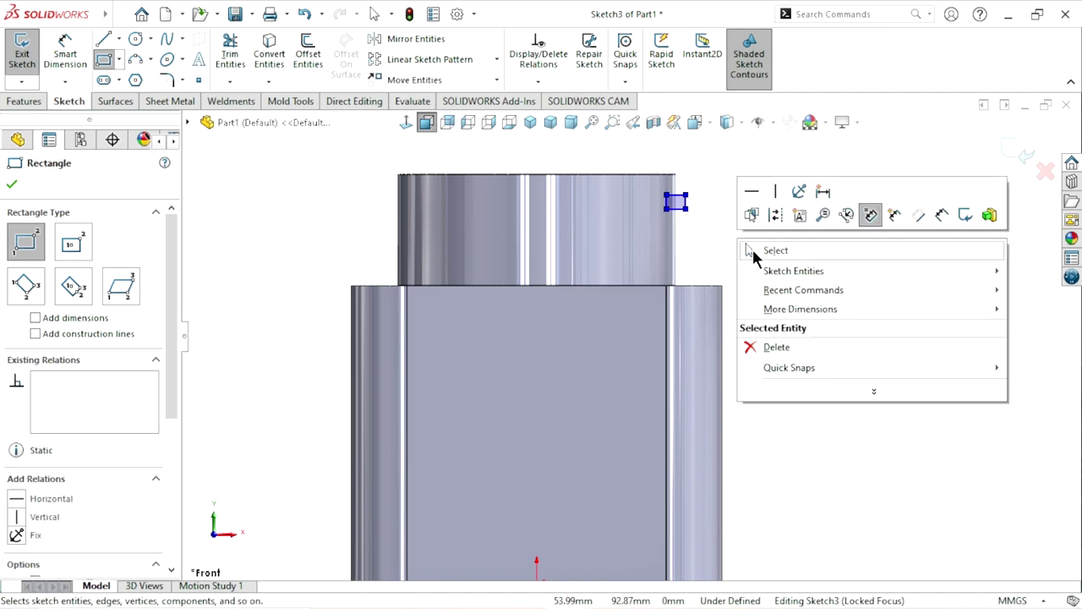
{"action": "left_click", "coordinate": [754, 249]}
{"action": "scroll", "coordinate": [623, 454], "scroll_direction": "up", "scroll_amount": 2}
{"action": "scroll", "coordinate": [429, 280], "scroll_direction": "down", "scroll_amount": 2}
{"action": "scroll", "coordinate": [584, 261], "scroll_direction": "up", "scroll_amount": 2}
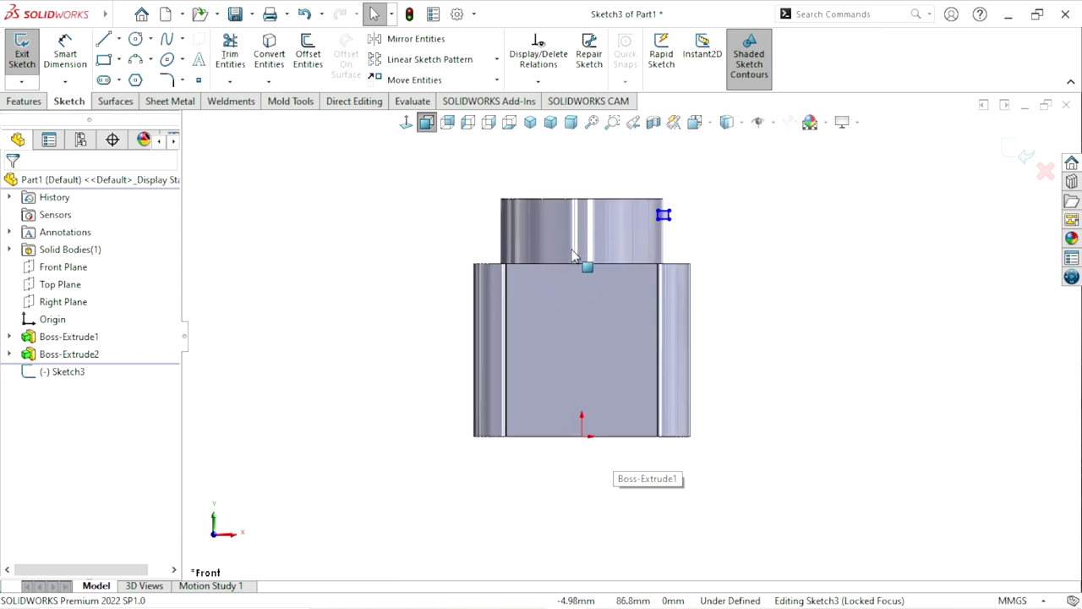
- Draw a vertical 110 mm construction centerline from the origin up the tube's axis
{"action": "left_click", "coordinate": [119, 38]}
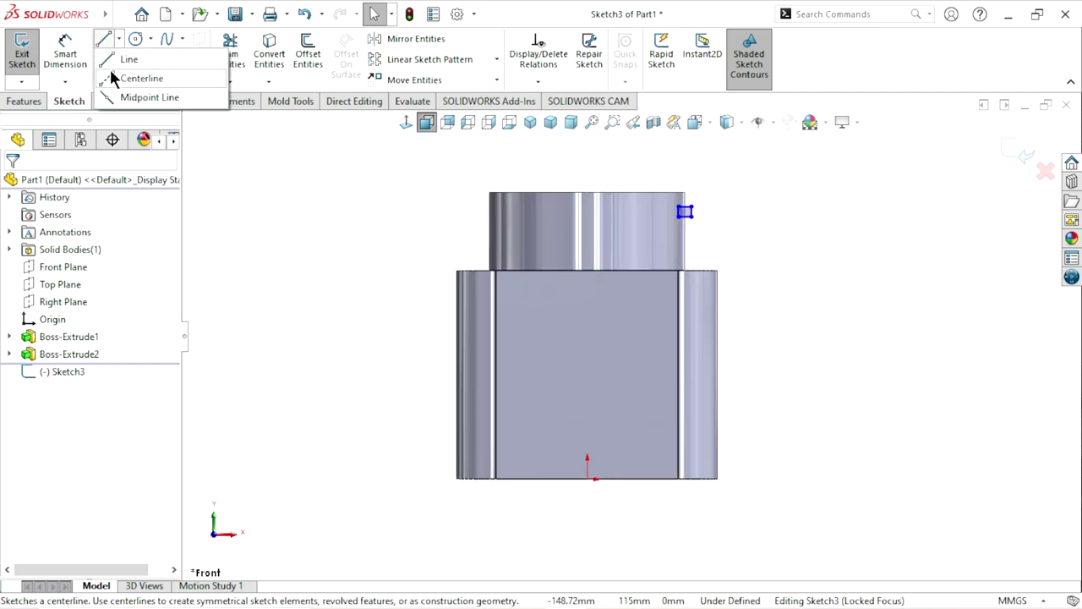
{"action": "left_click", "coordinate": [115, 77]}
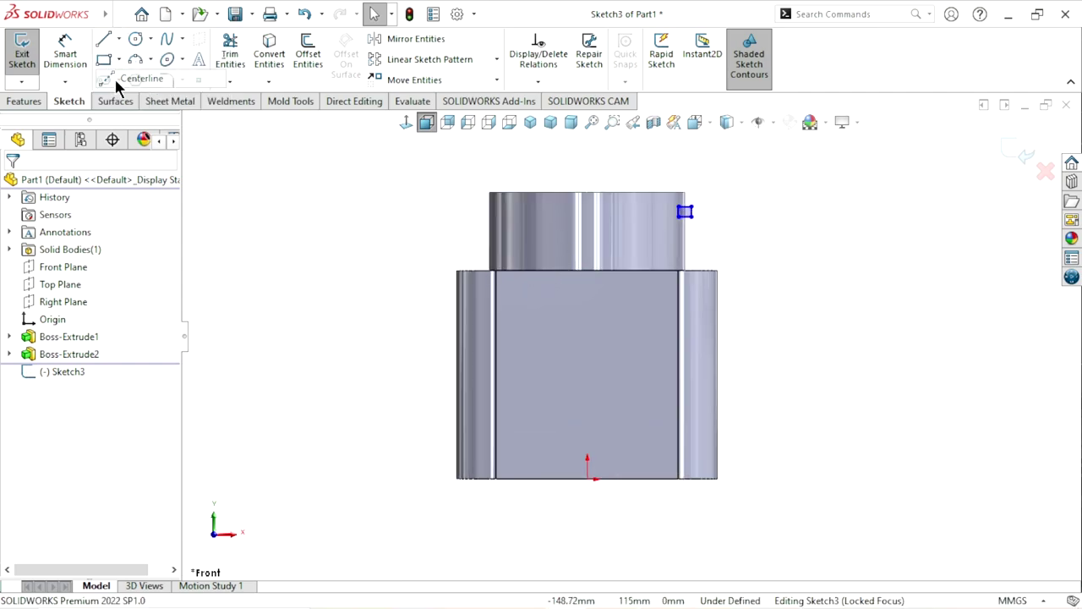
{"action": "left_click", "coordinate": [586, 193]}
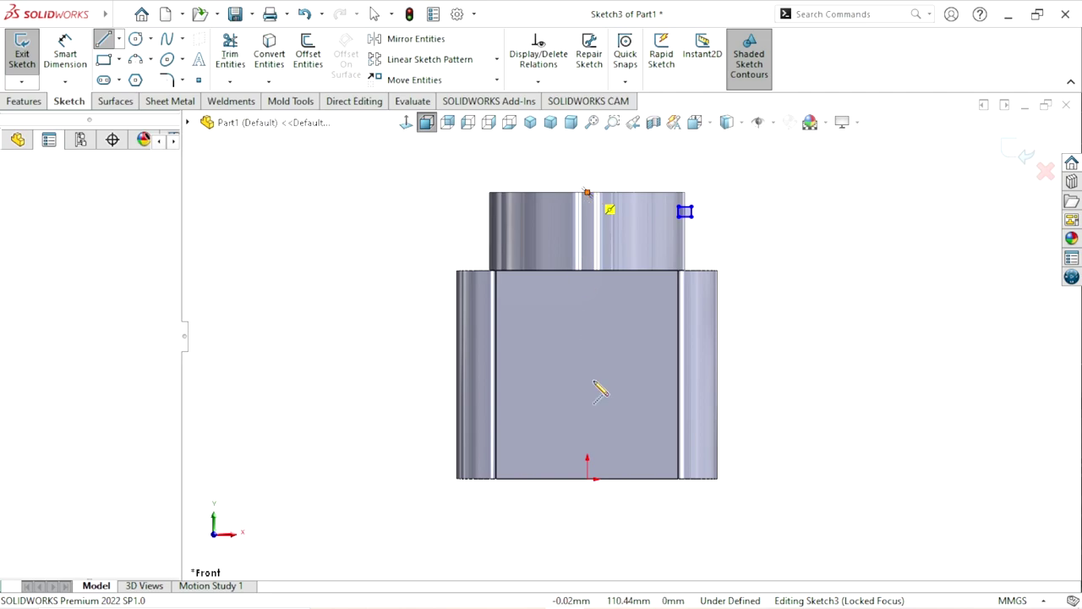
{"action": "left_click", "coordinate": [587, 479]}
{"action": "right_click", "coordinate": [765, 350]}
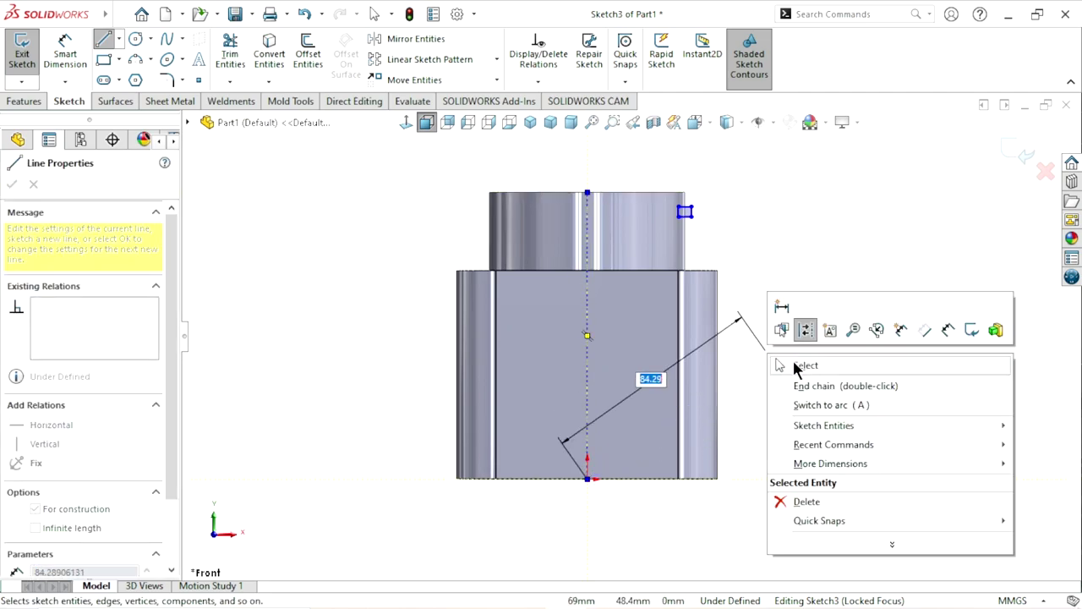
{"action": "left_click", "coordinate": [799, 384]}
{"action": "left_click", "coordinate": [69, 56]}
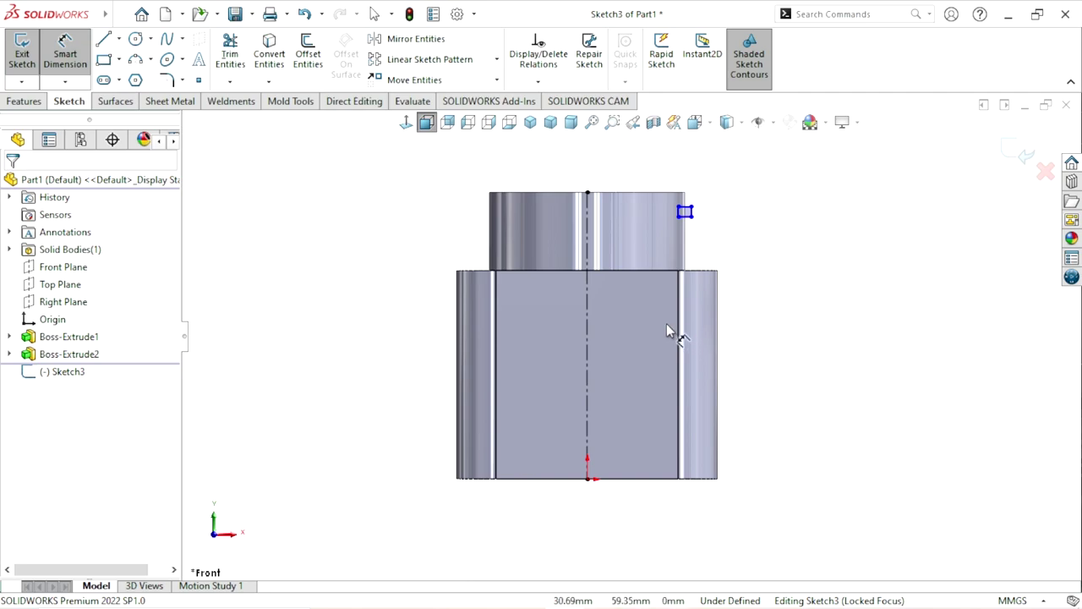
{"action": "left_click", "coordinate": [586, 237]}
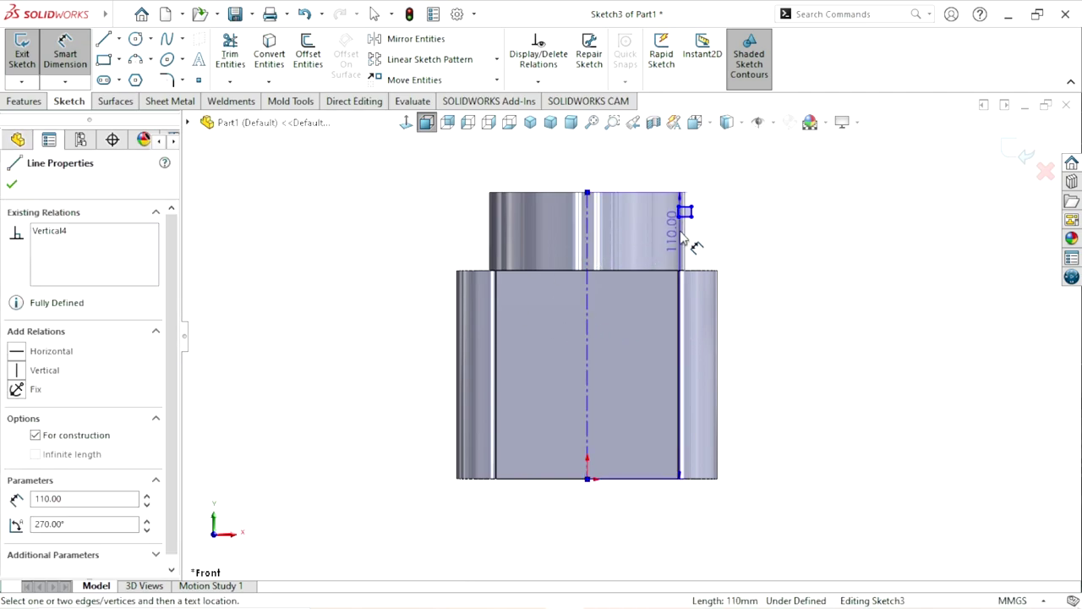
- Place the rectangle 36 mm from the centerline and 4 mm below the tube's top
{"action": "scroll", "coordinate": [667, 237], "scroll_direction": "down", "scroll_amount": 5}
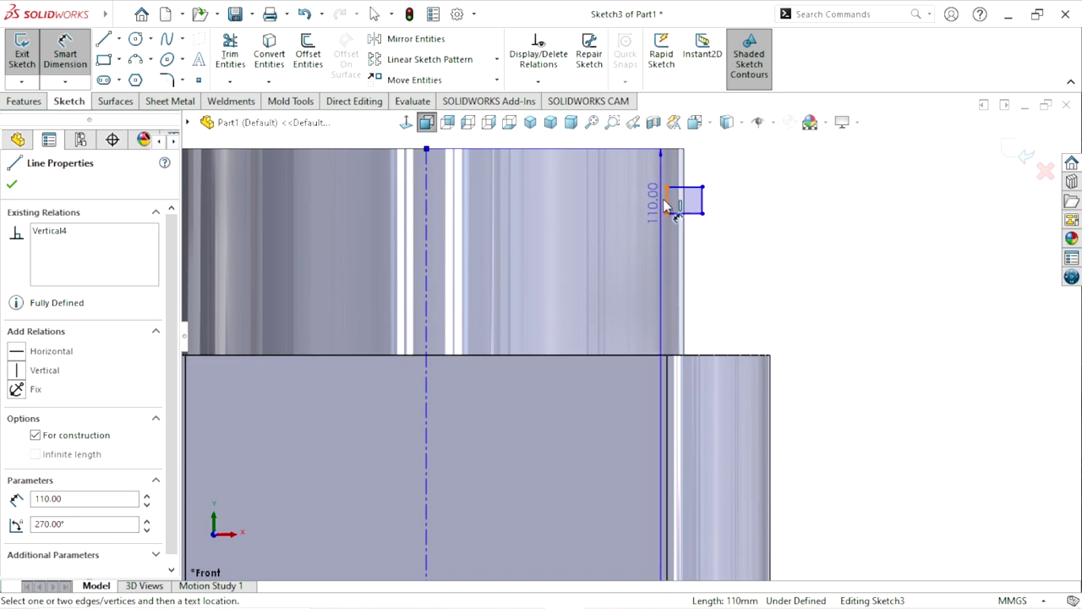
{"action": "left_click", "coordinate": [668, 203]}
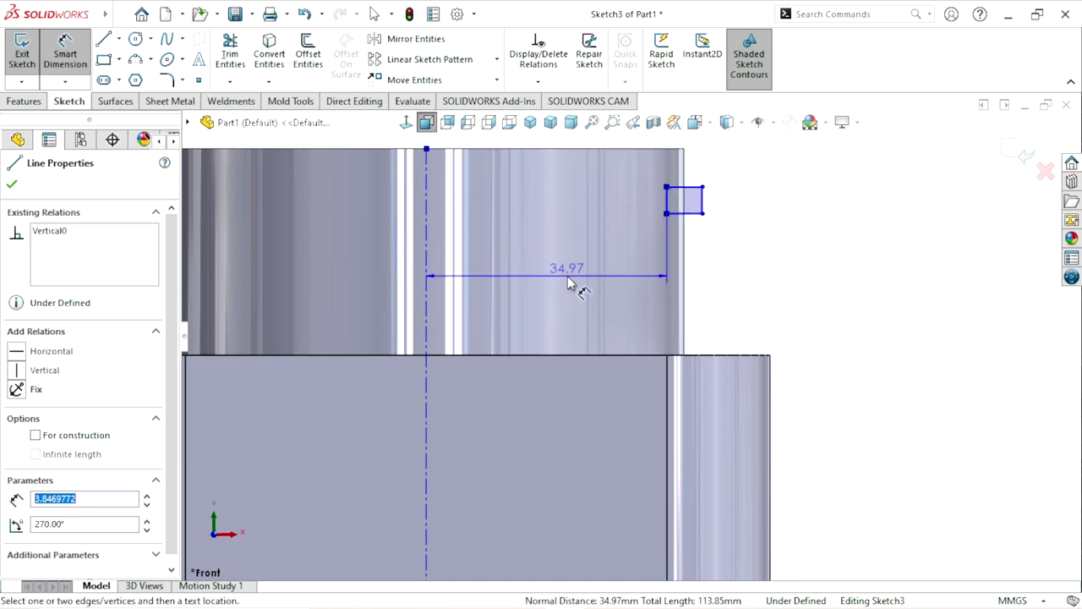
{"action": "left_click", "coordinate": [740, 291]}
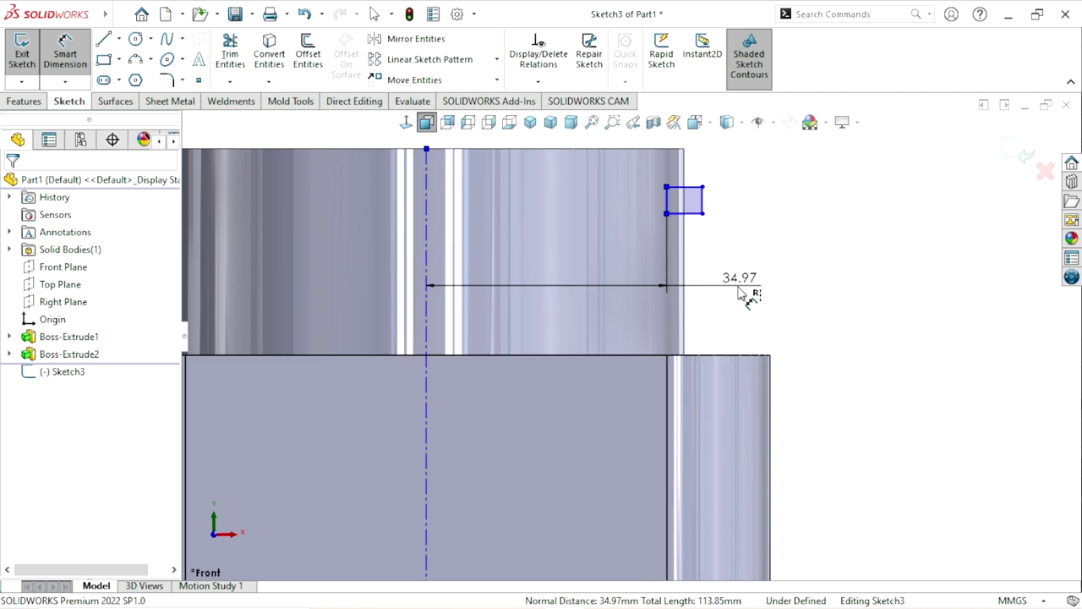
{"action": "type", "text": "36"}
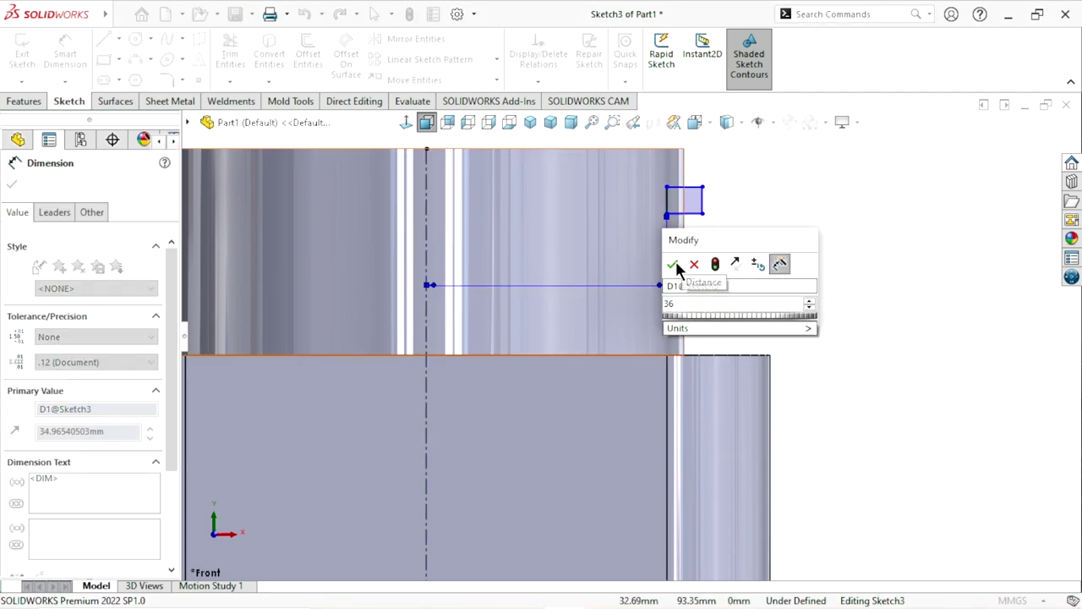
{"action": "left_click", "coordinate": [672, 264]}
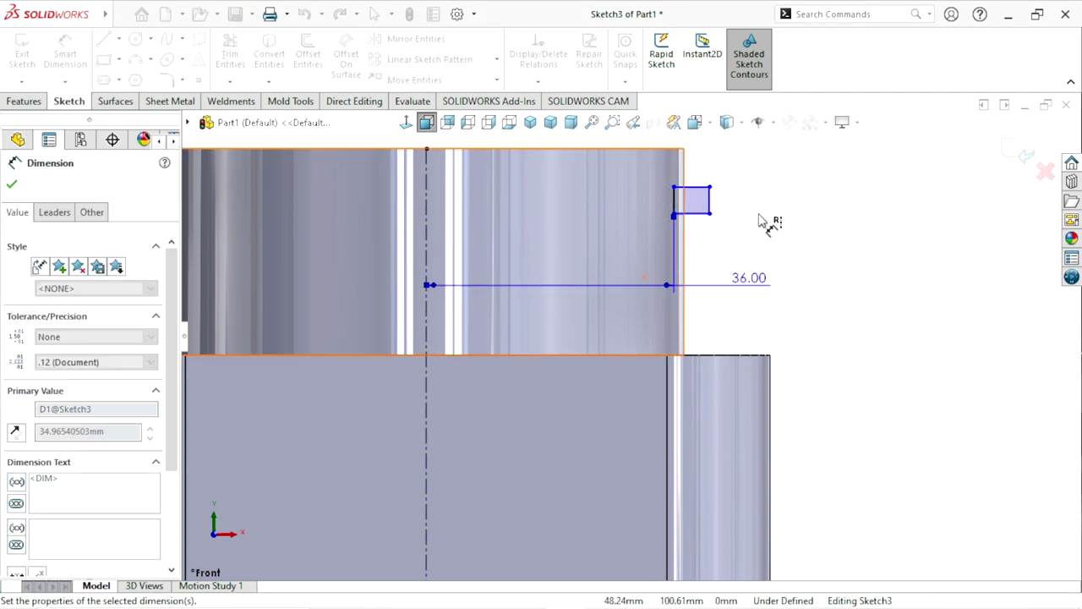
{"action": "left_click", "coordinate": [676, 149]}
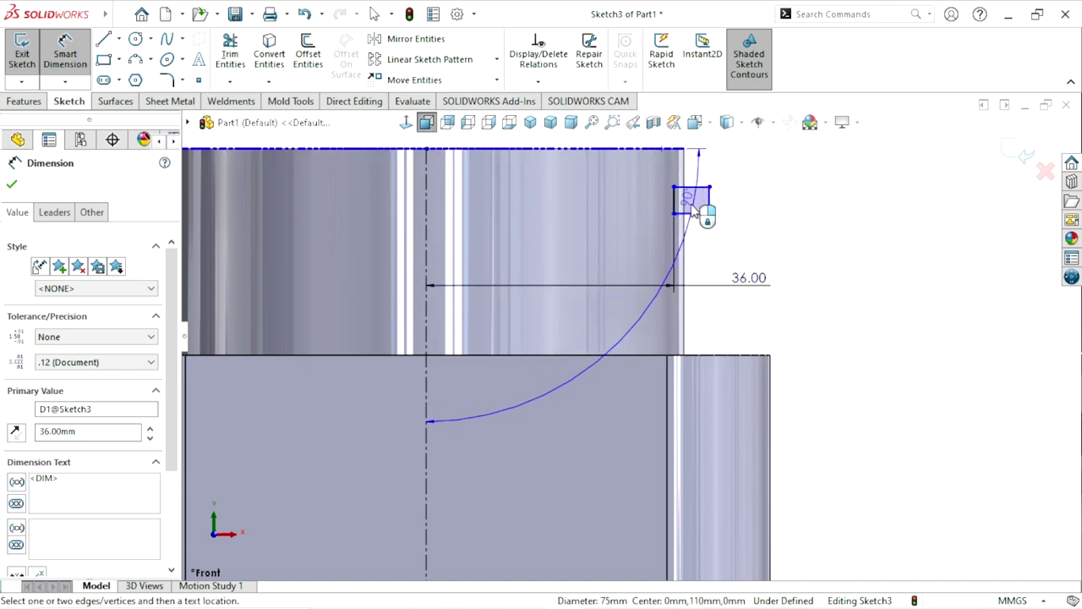
{"action": "key", "text": "Escape"}
{"action": "left_click", "coordinate": [649, 150]}
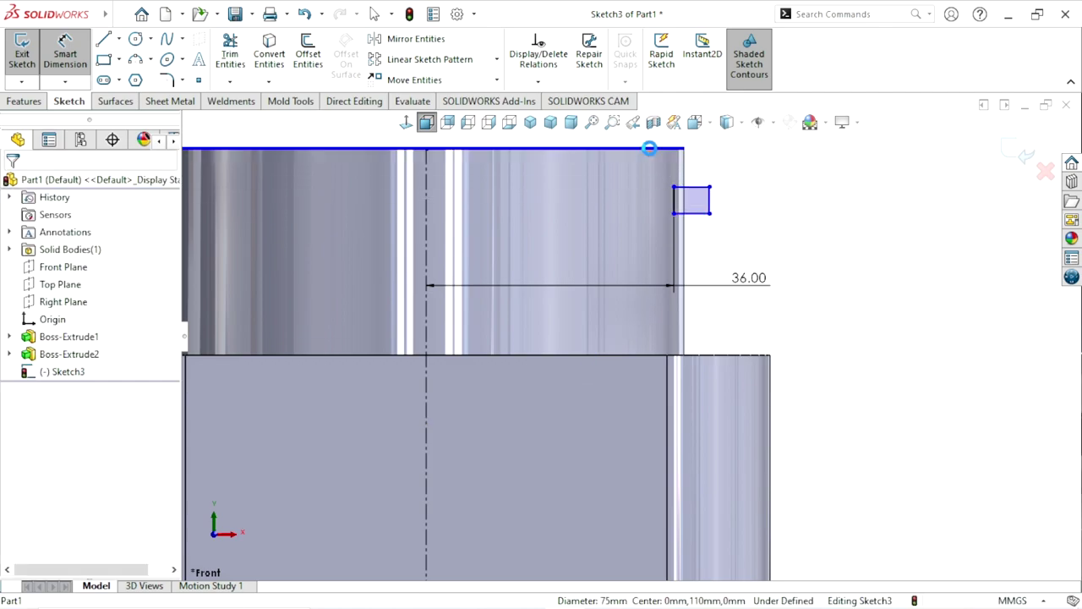
{"action": "left_click", "coordinate": [694, 187]}
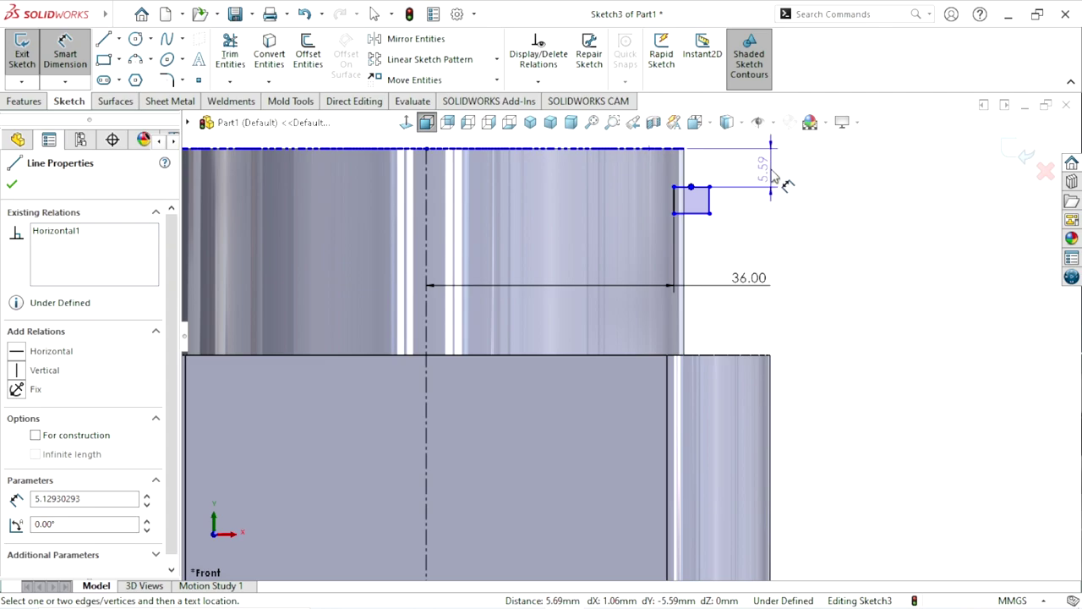
{"action": "left_click", "coordinate": [774, 178]}
{"action": "left_click", "coordinate": [771, 174]}
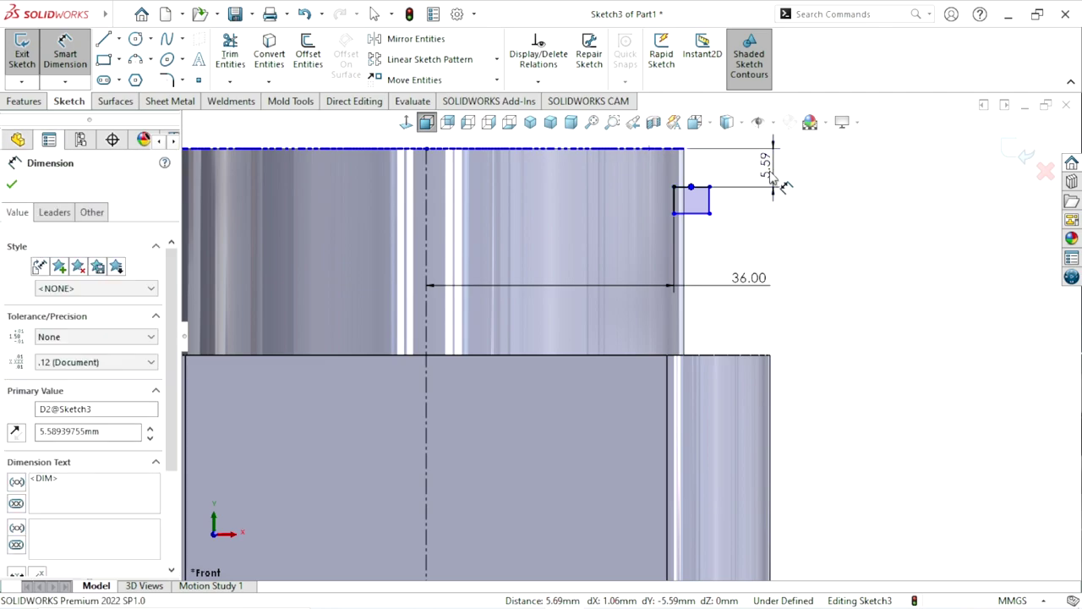
{"action": "type", "text": "4"}
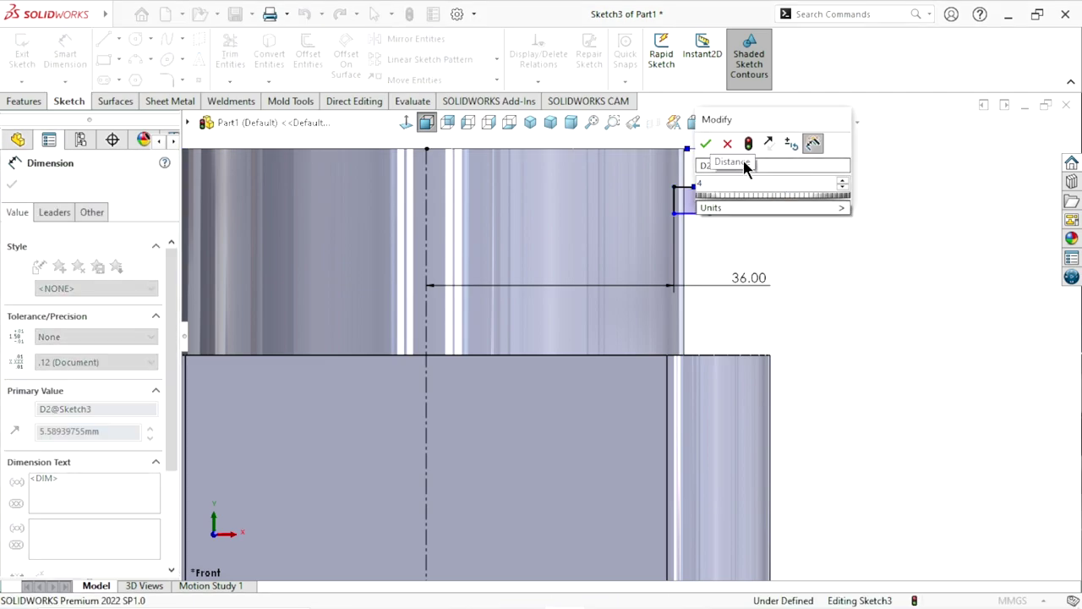
{"action": "left_click", "coordinate": [705, 145]}
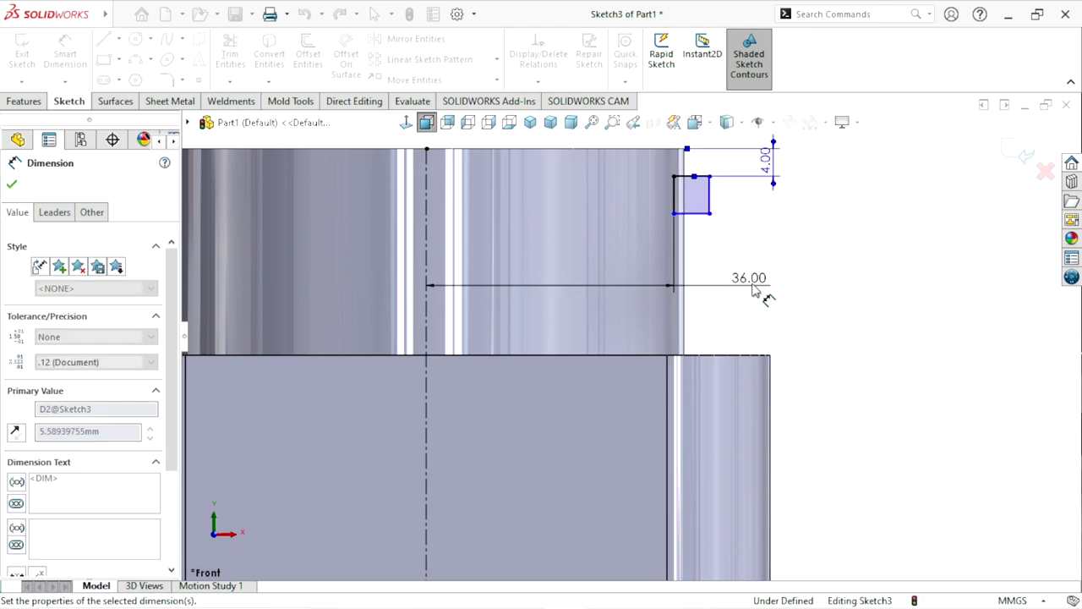
- Size the rectangle to 2.5 mm wide by 2.5 mm tall
{"action": "scroll", "coordinate": [712, 257], "scroll_direction": "down", "scroll_amount": 1}
{"action": "scroll", "coordinate": [723, 220], "scroll_direction": "down", "scroll_amount": 1}
{"action": "scroll", "coordinate": [710, 228], "scroll_direction": "down", "scroll_amount": 1}
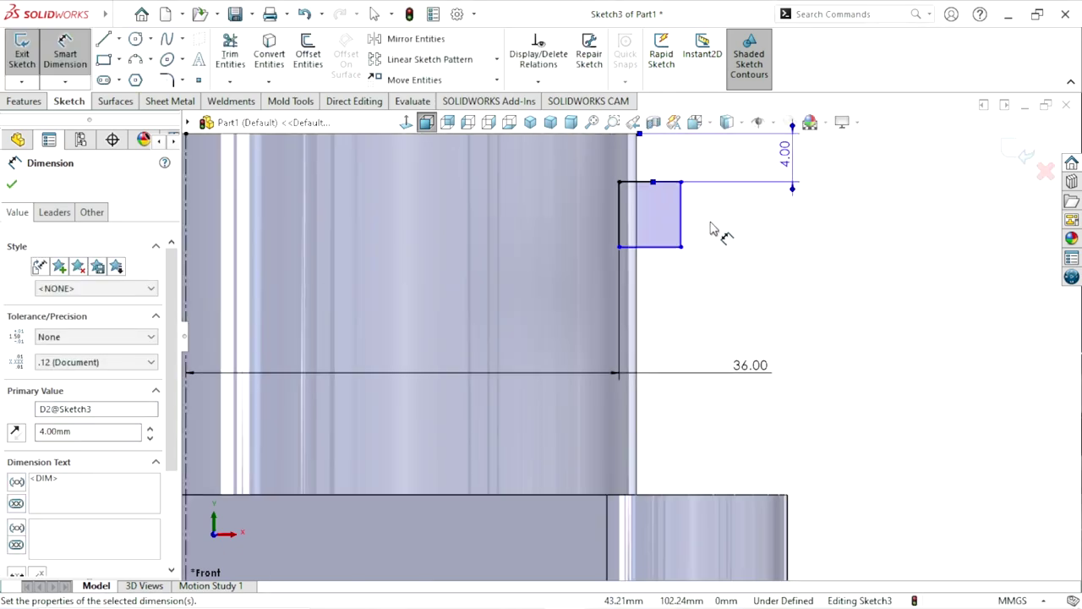
{"action": "left_click", "coordinate": [673, 247]}
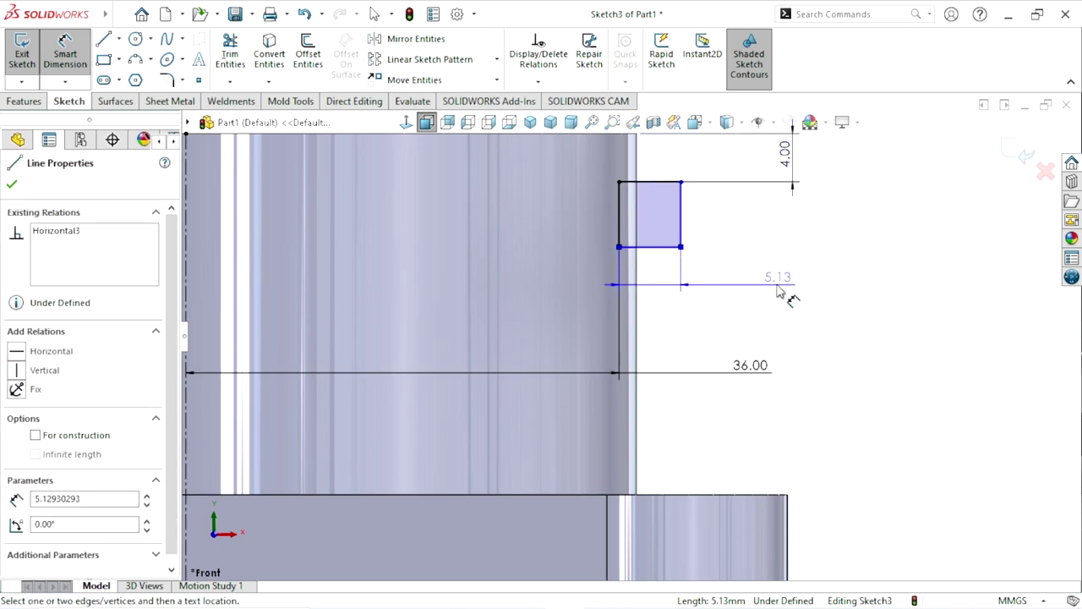
{"action": "left_click", "coordinate": [764, 288]}
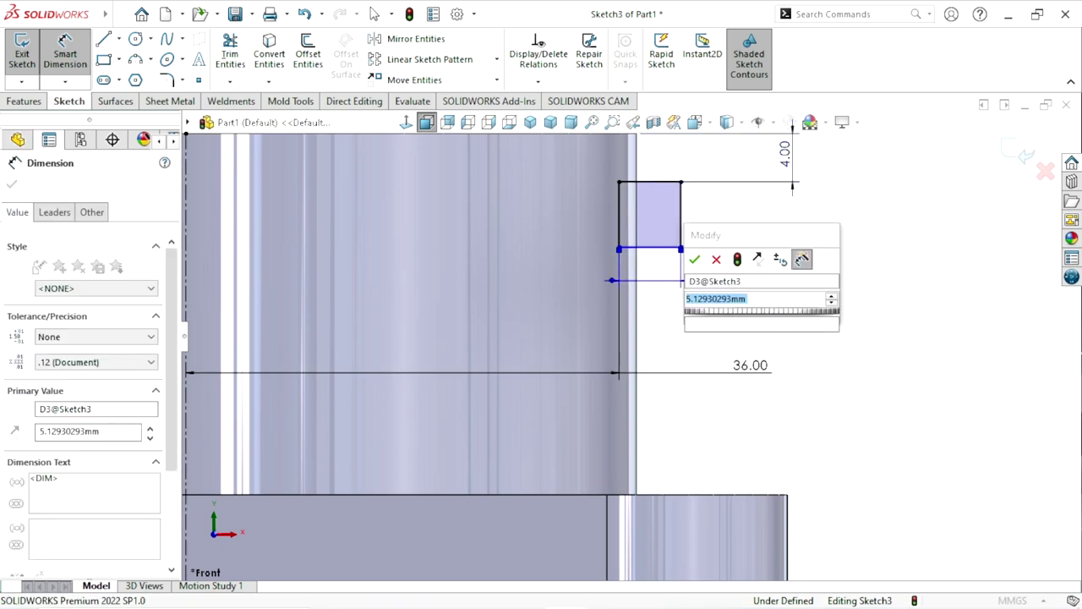
{"action": "type", "text": "2.5"}
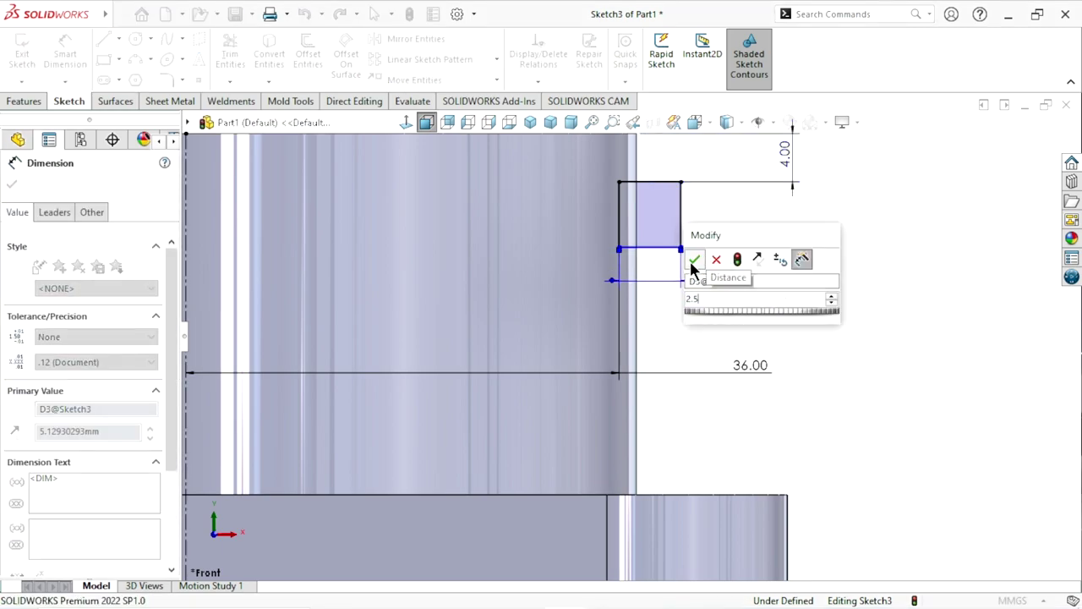
{"action": "left_click", "coordinate": [694, 260]}
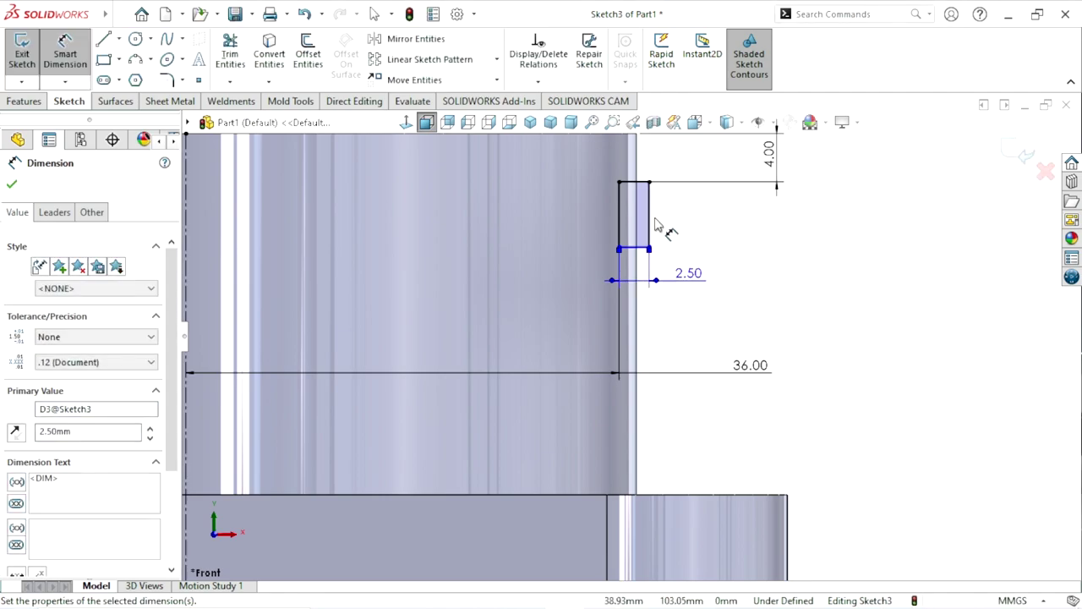
{"action": "left_click", "coordinate": [649, 228]}
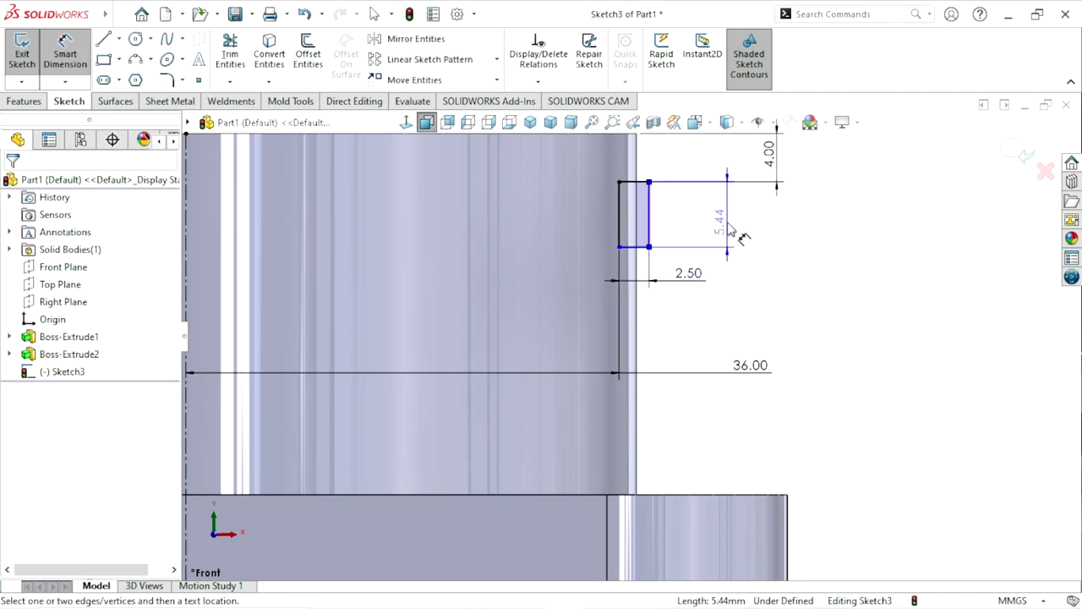
{"action": "left_click", "coordinate": [724, 227]}
{"action": "type", "text": "2.5"}
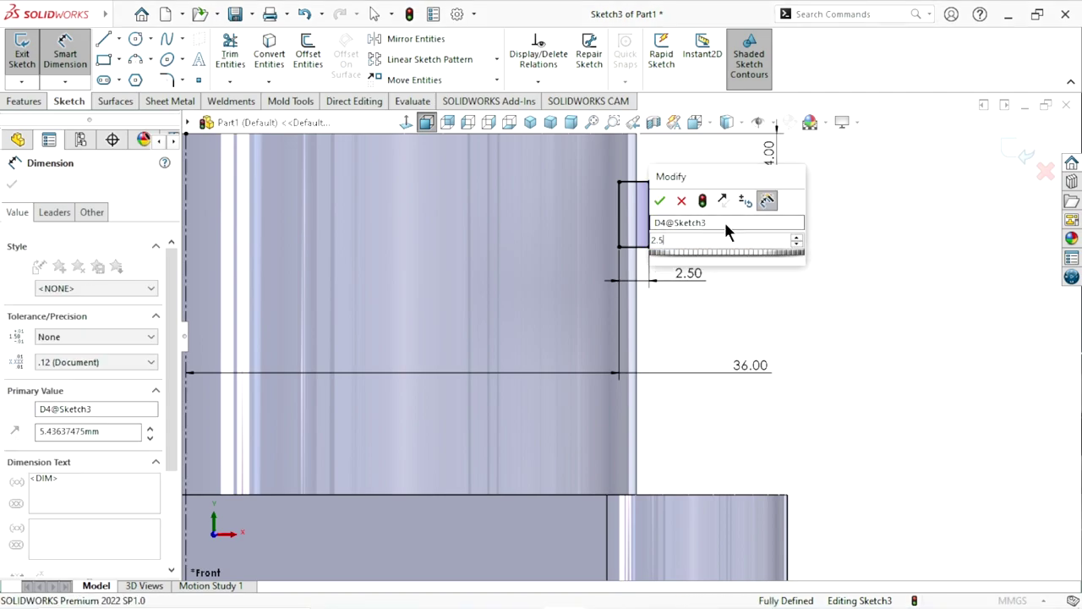
{"action": "key", "text": "Return"}
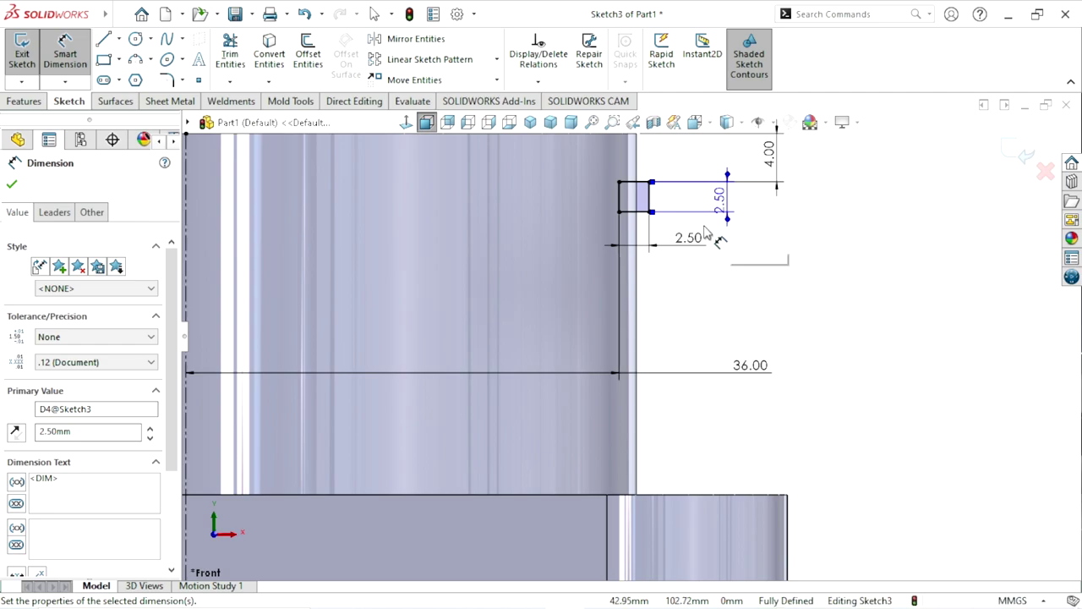
{"action": "scroll", "coordinate": [731, 381], "scroll_direction": "up", "scroll_amount": 3}
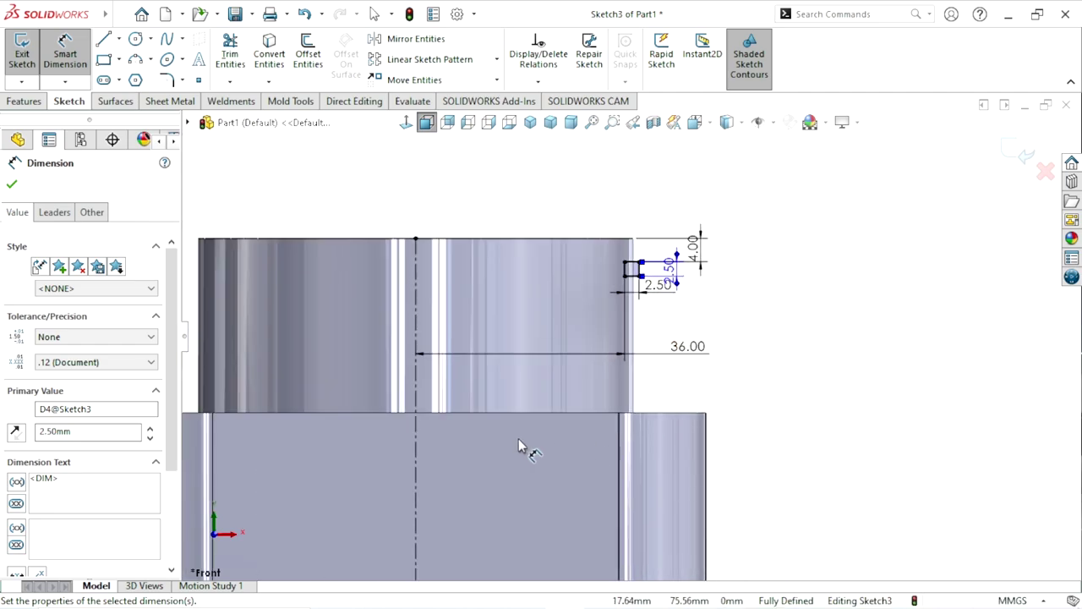
{"action": "scroll", "coordinate": [518, 438], "scroll_direction": "down", "scroll_amount": 1}
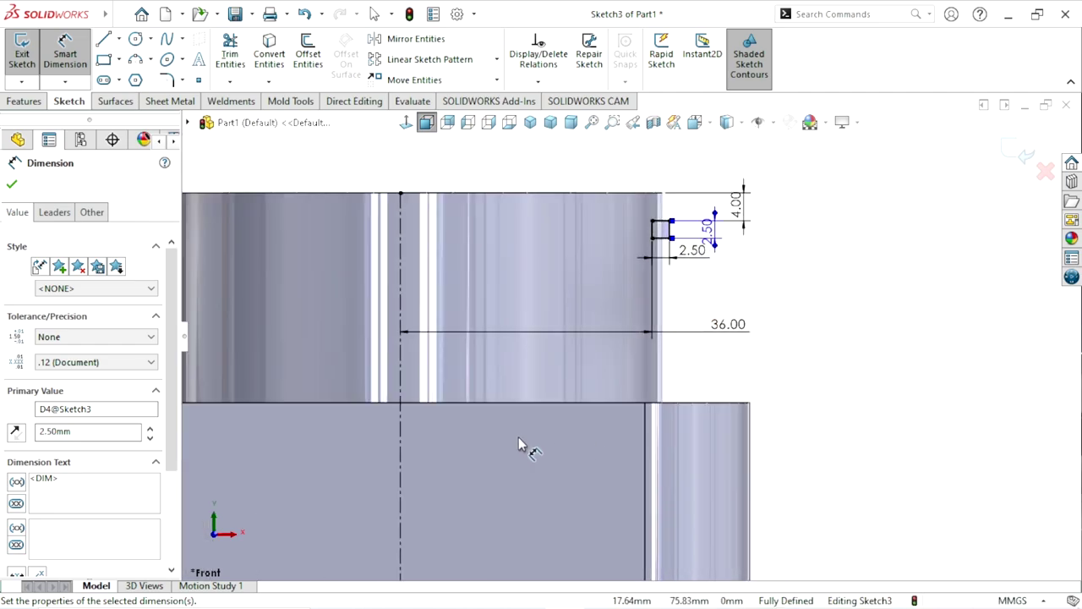
{"action": "left_click", "coordinate": [12, 184]}
- Revolve-cut the 2.5 mm square 360° about the centerline to form a ring groove
{"action": "scroll", "coordinate": [414, 482], "scroll_direction": "up", "scroll_amount": 2}
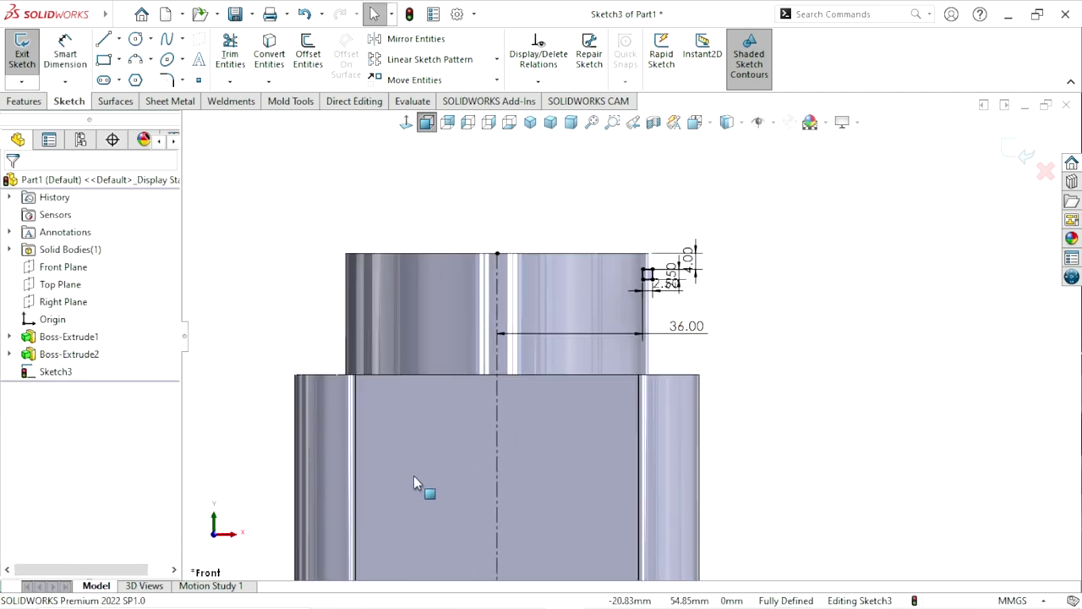
{"action": "scroll", "coordinate": [414, 482], "scroll_direction": "down", "scroll_amount": 1}
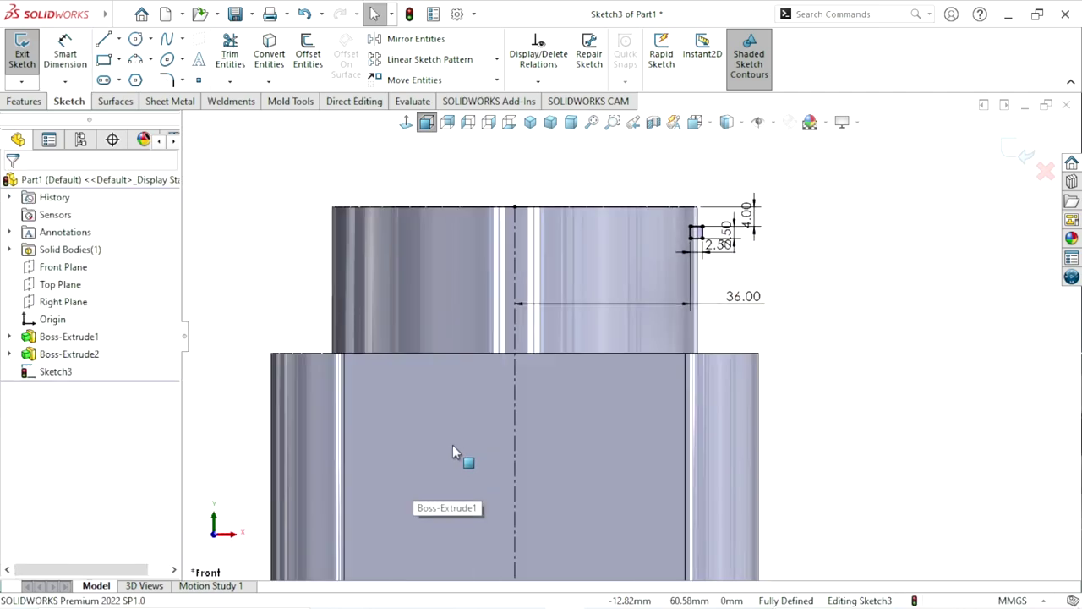
{"action": "left_click", "coordinate": [24, 101]}
{"action": "left_click", "coordinate": [315, 57]}
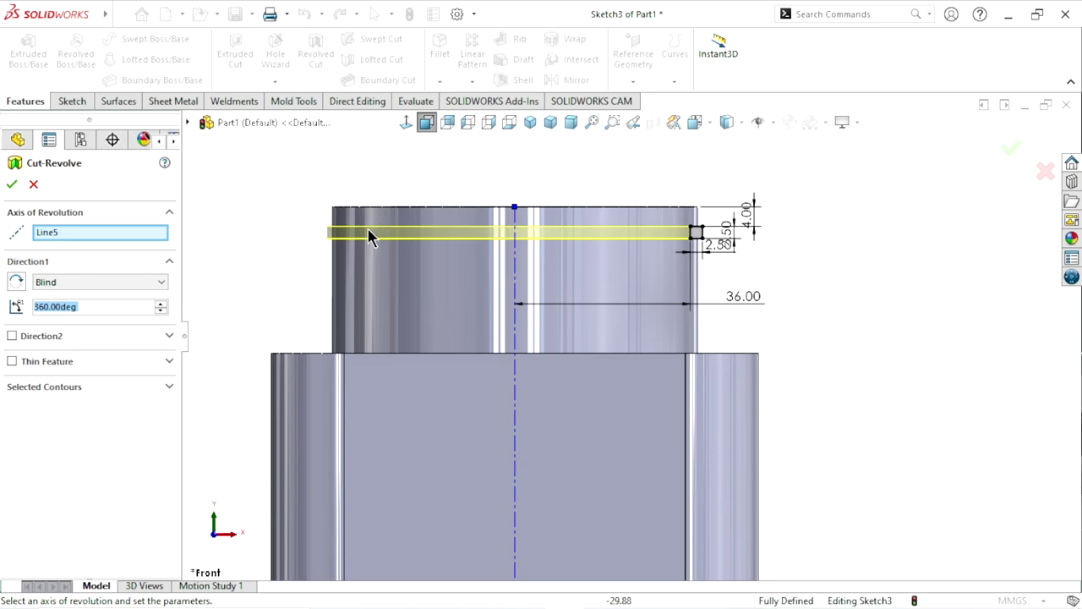
{"action": "left_click", "coordinate": [12, 183]}
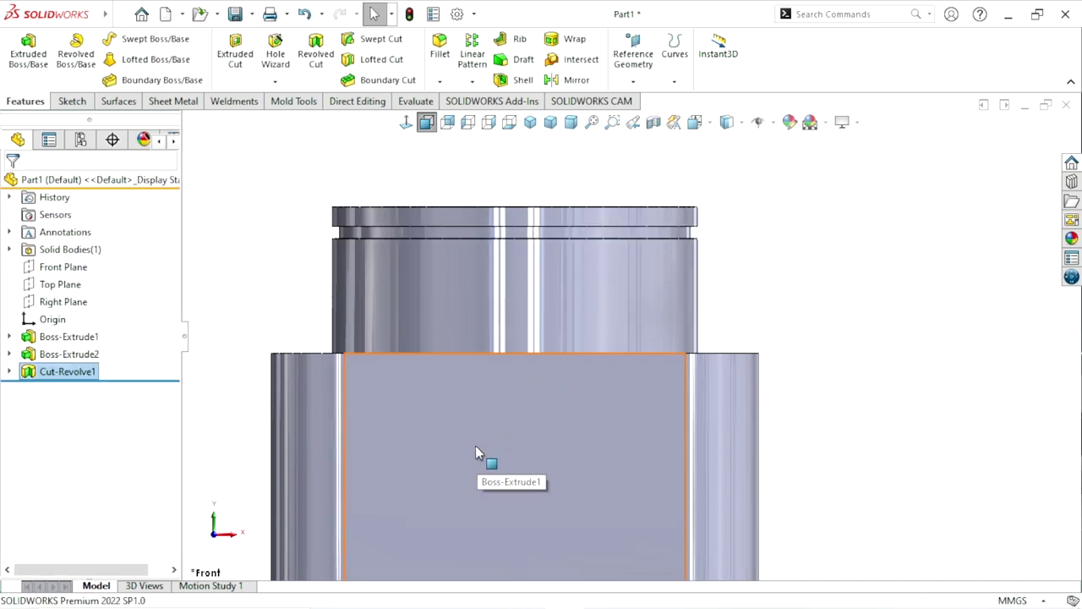
{"action": "key", "text": "f"}
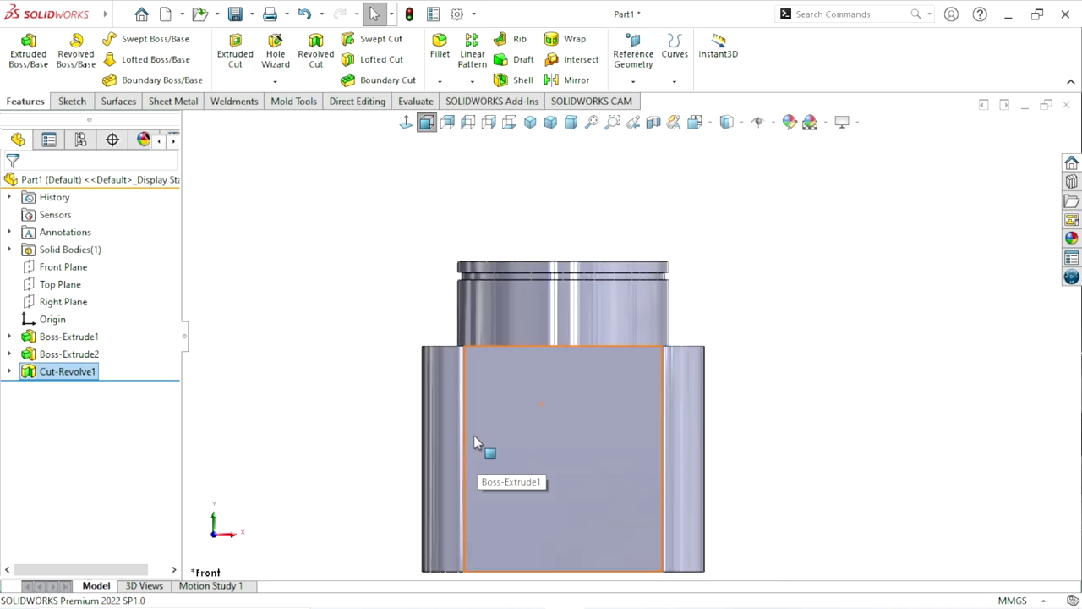
{"action": "scroll", "coordinate": [473, 434], "scroll_direction": "up", "scroll_amount": 3}
{"action": "scroll", "coordinate": [623, 430], "scroll_direction": "down", "scroll_amount": 3}
- On the tube's annular top face, sketch a Ø68 circle centred on the origin
{"action": "mouse_move", "coordinate": [687, 239]}
{"action": "middle_mouse_down"}
{"action": "mouse_move", "coordinate": [679, 304]}
{"action": "mouse_move", "coordinate": [645, 270]}
{"action": "middle_mouse_up"}
{"action": "left_click", "coordinate": [658, 218]}
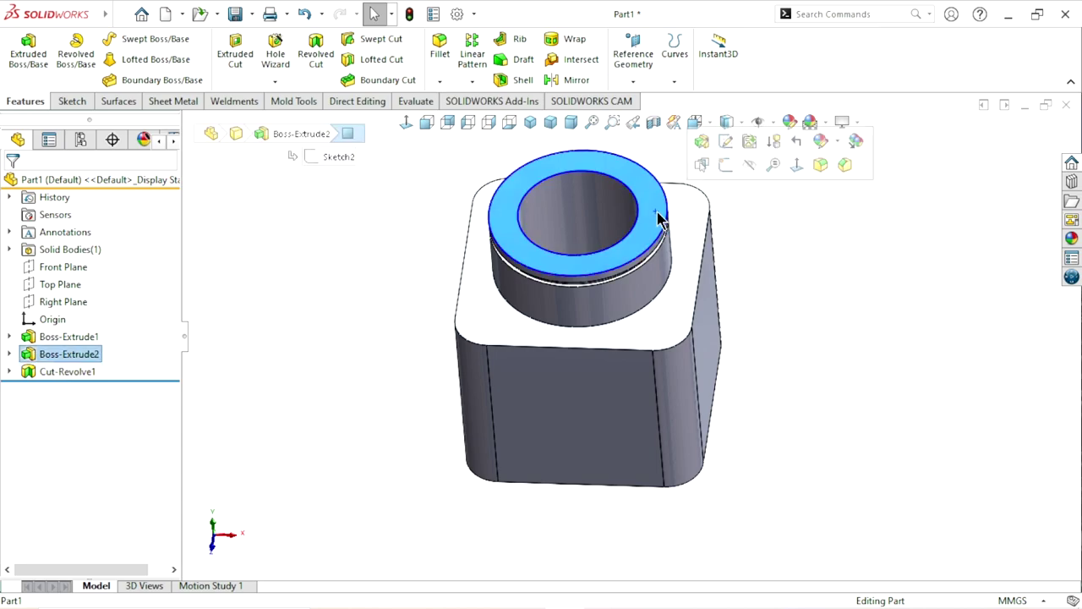
{"action": "left_click", "coordinate": [723, 164]}
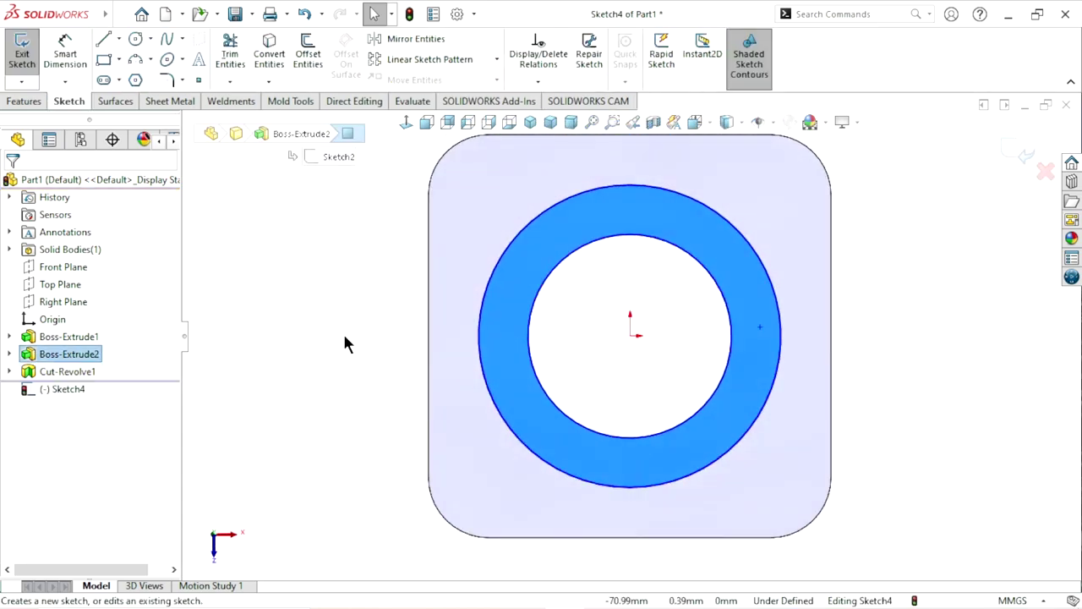
{"action": "left_click", "coordinate": [135, 40]}
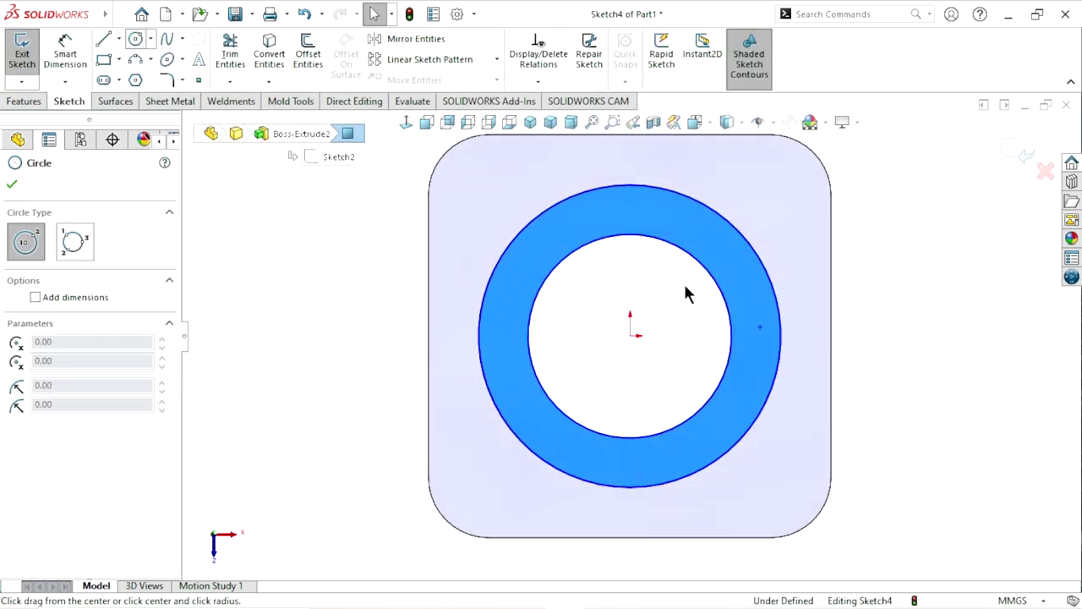
{"action": "left_click", "coordinate": [630, 336]}
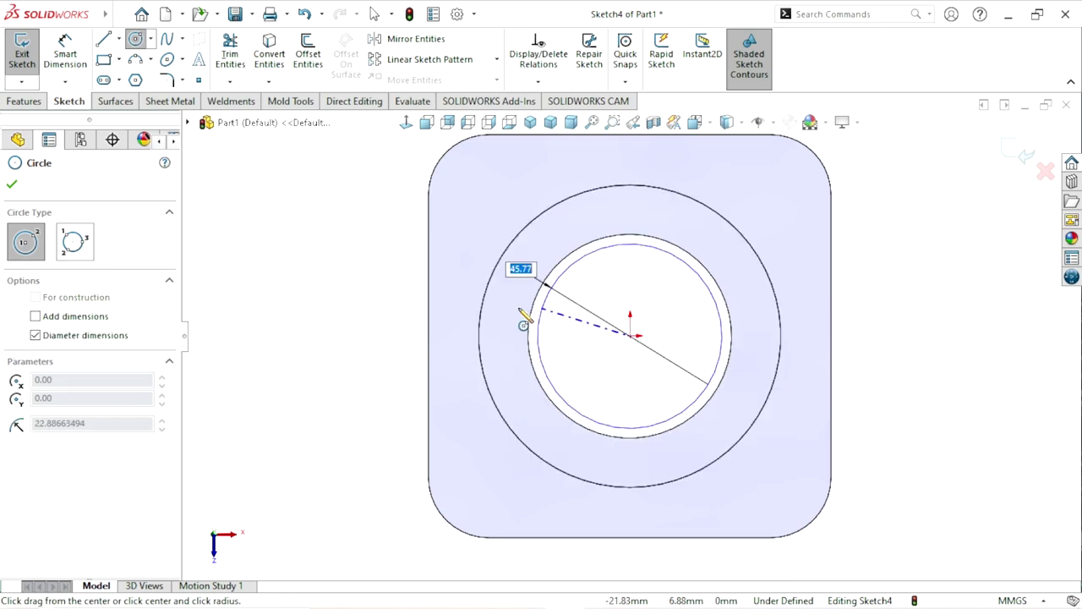
{"action": "left_click", "coordinate": [495, 314]}
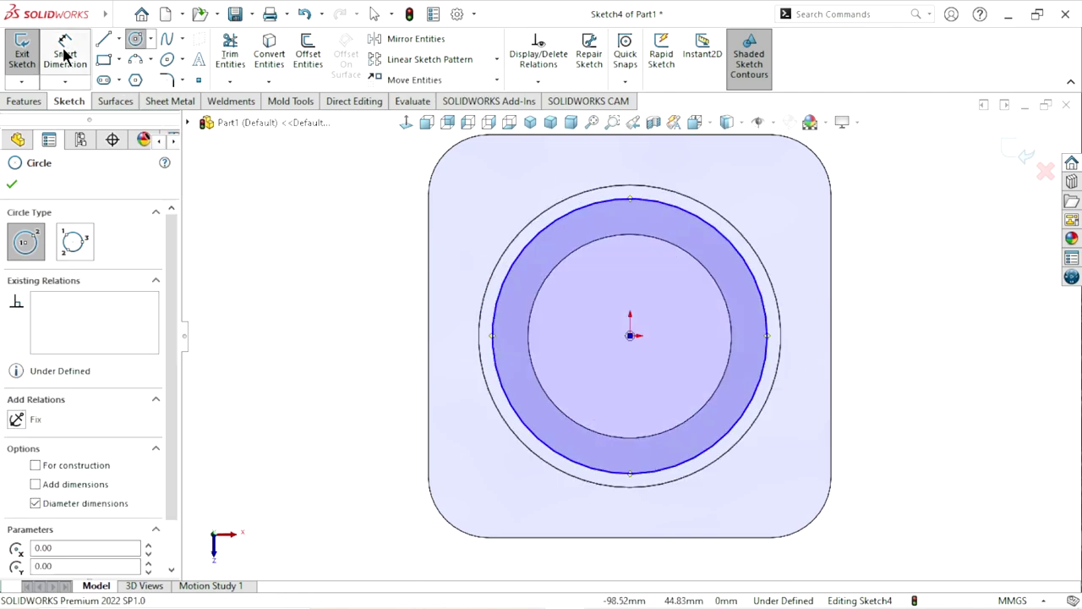
{"action": "left_click", "coordinate": [65, 52]}
{"action": "left_click", "coordinate": [767, 335]}
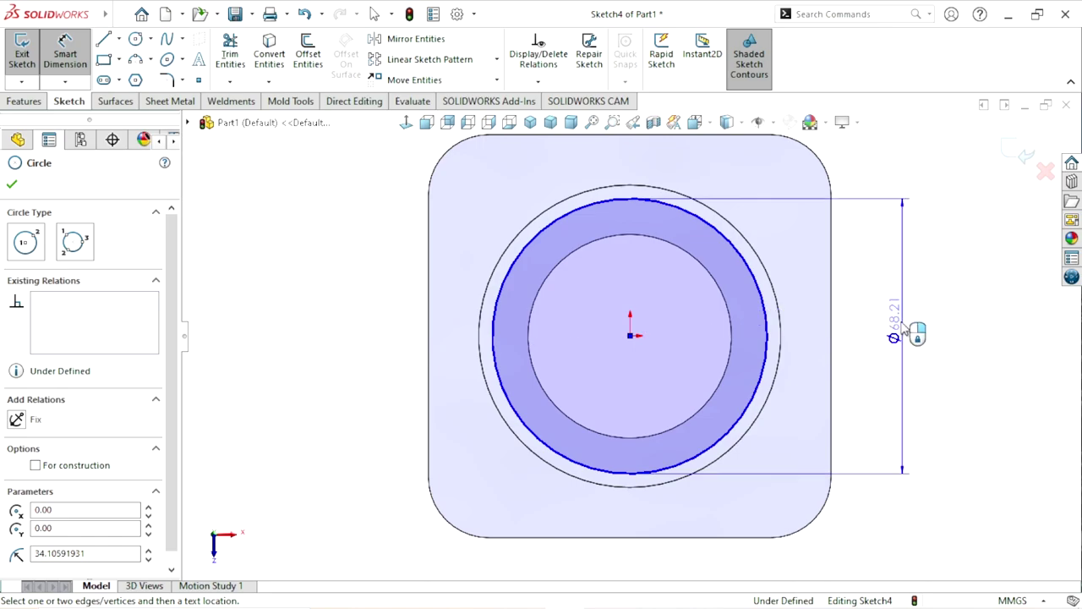
{"action": "left_click", "coordinate": [888, 326]}
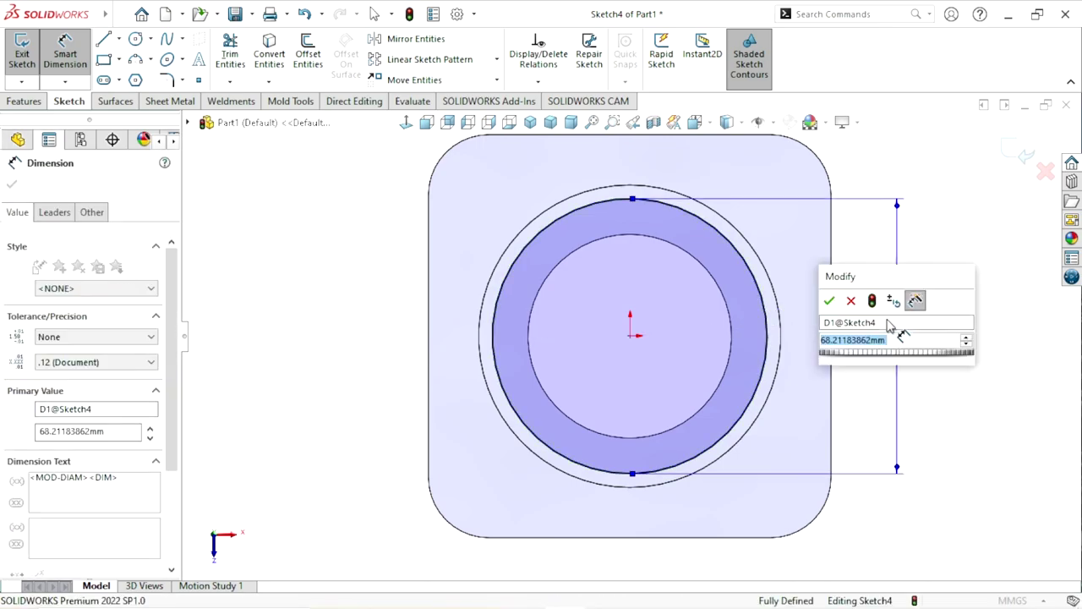
{"action": "type", "text": "68"}
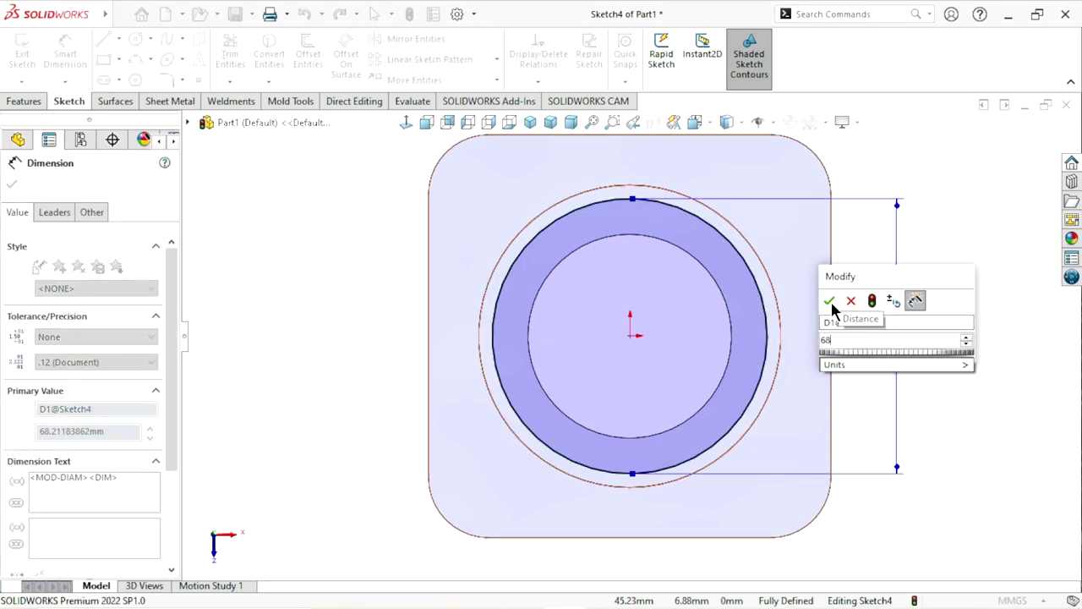
{"action": "left_click", "coordinate": [829, 302]}
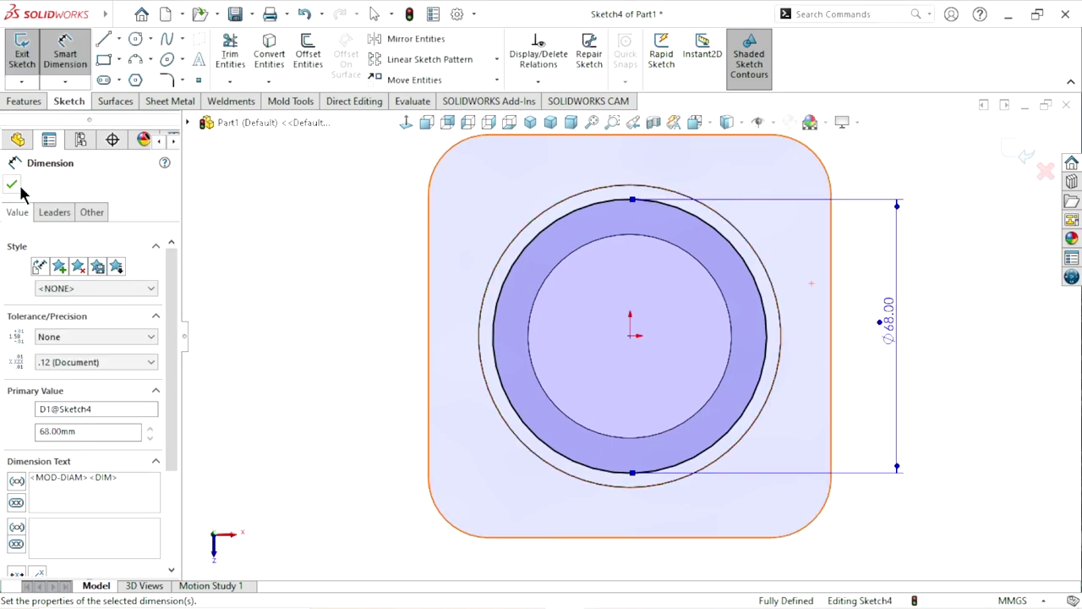
{"action": "left_click", "coordinate": [12, 184]}
{"action": "left_click", "coordinate": [24, 100]}
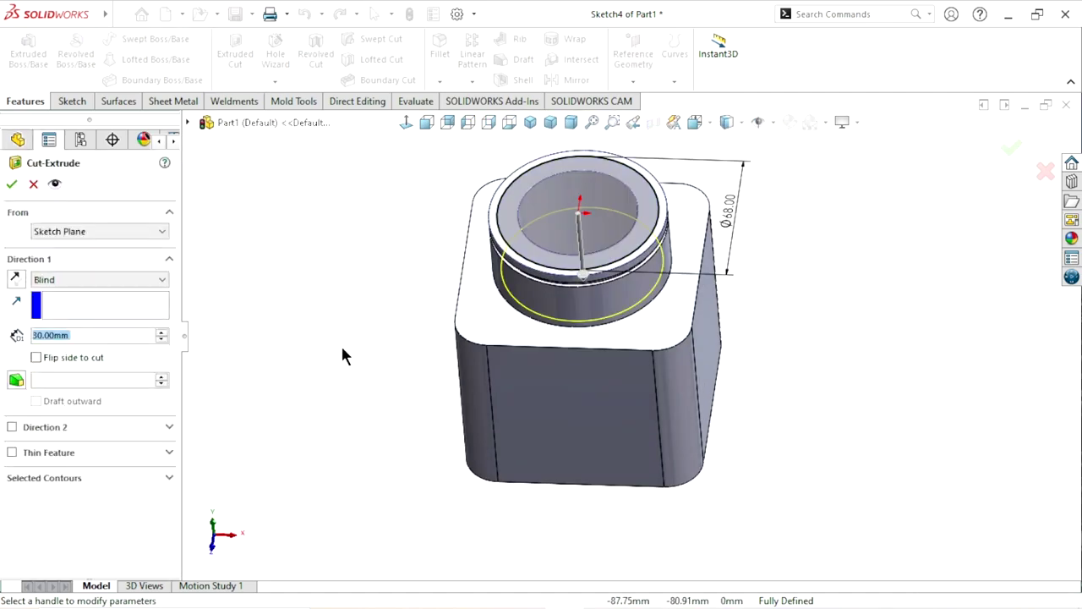
- Extrude-cut the Ø68 circle 1 mm blind into the tube boss top
{"action": "left_click_drag", "start_coordinate": [78, 332], "coordinate": [15, 337]}
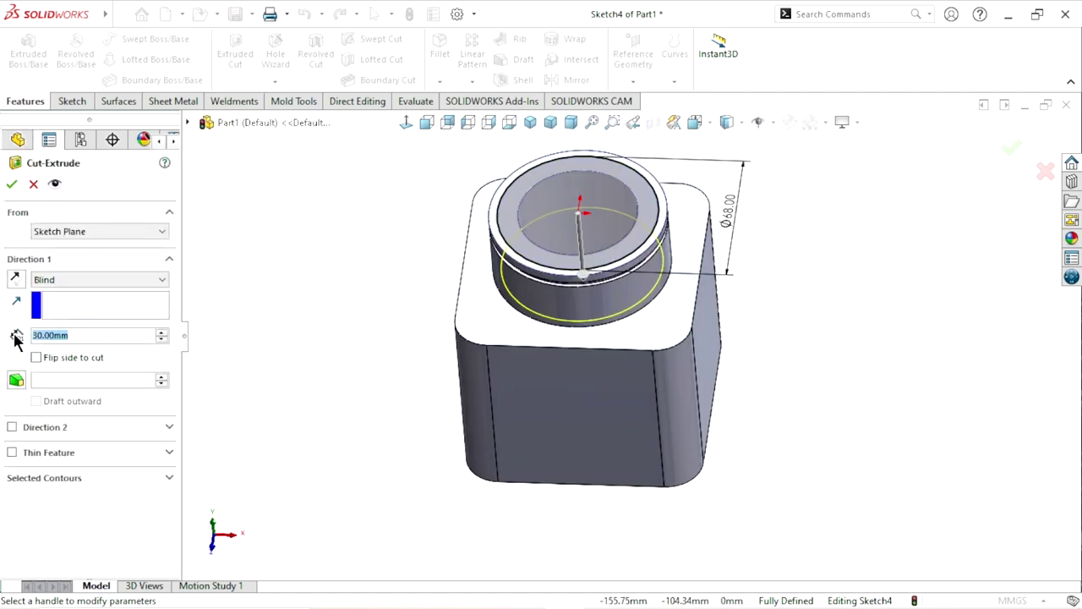
{"action": "type", "text": "1"}
{"action": "key", "text": "Return"}
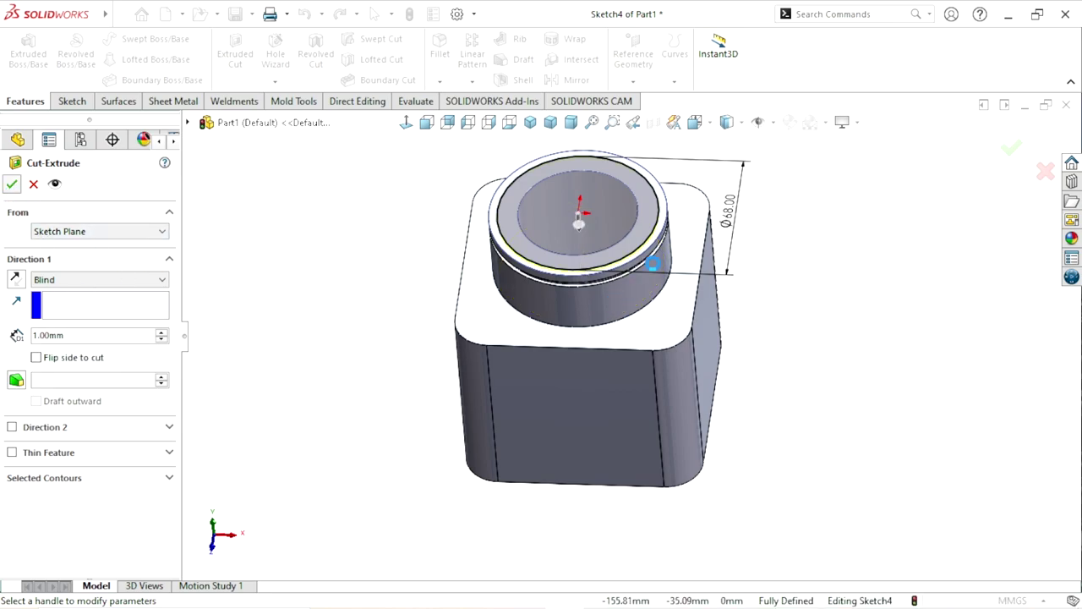
{"action": "key", "text": "Return"}
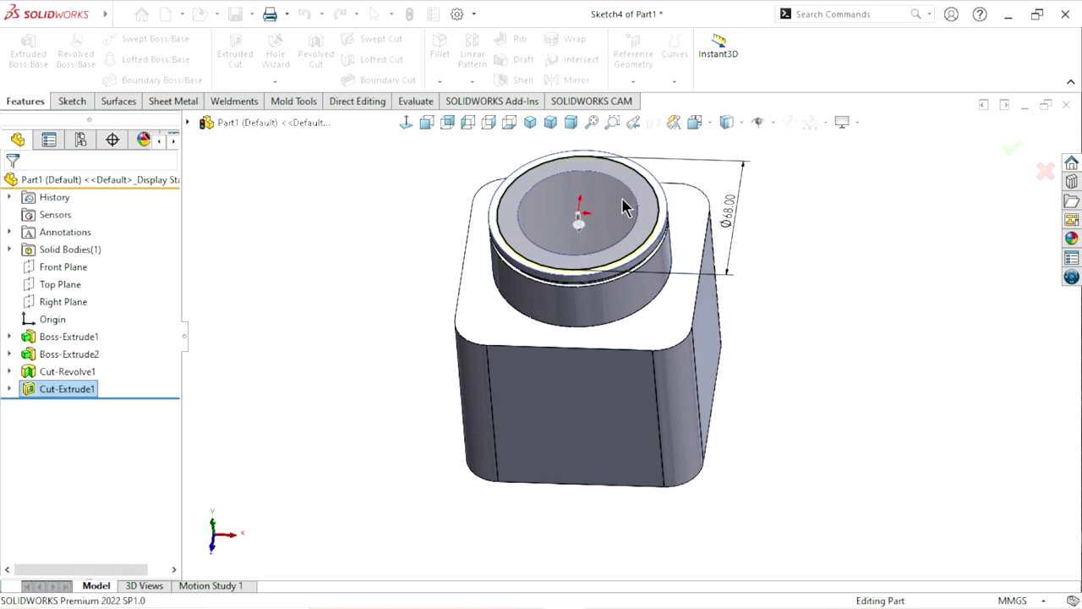
{"action": "scroll", "coordinate": [616, 207], "scroll_direction": "up", "scroll_amount": 2}
{"action": "scroll", "coordinate": [616, 212], "scroll_direction": "up", "scroll_amount": 2}
{"action": "left_click", "coordinate": [833, 245]}
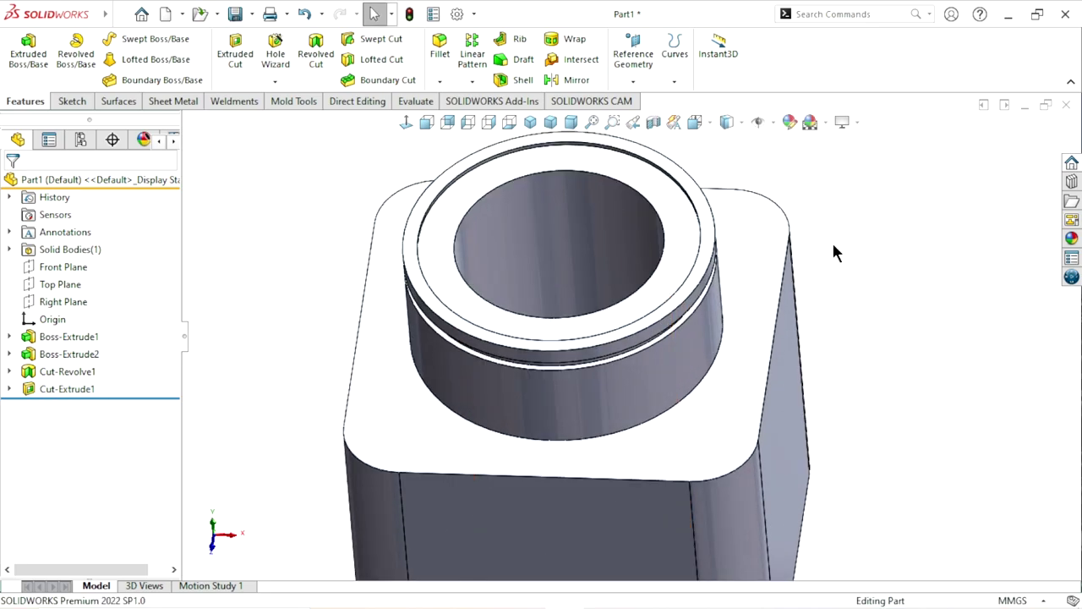
{"action": "scroll", "coordinate": [606, 250], "scroll_direction": "down", "scroll_amount": 1}
{"action": "scroll", "coordinate": [580, 345], "scroll_direction": "down", "scroll_amount": 1}
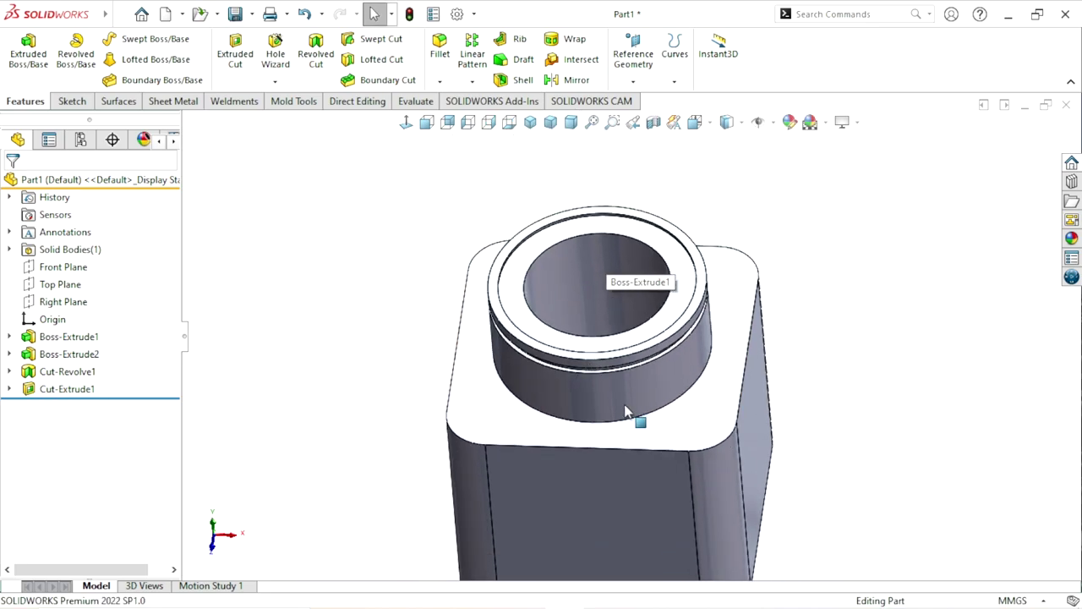
{"action": "scroll", "coordinate": [640, 418], "scroll_direction": "down", "scroll_amount": 1}
{"action": "scroll", "coordinate": [644, 432], "scroll_direction": "up", "scroll_amount": 2}
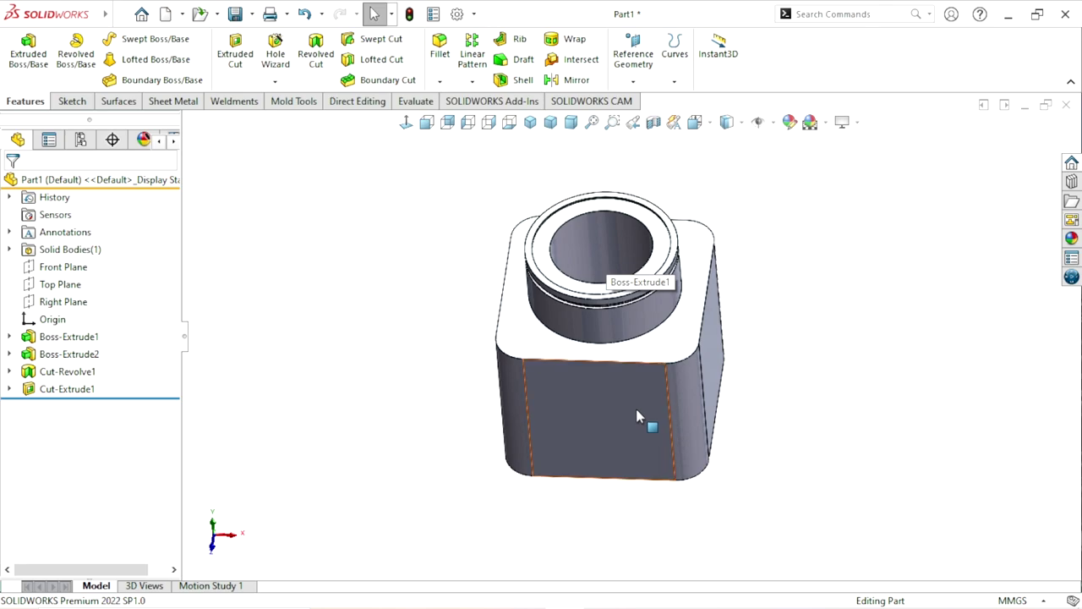
{"action": "scroll", "coordinate": [636, 412], "scroll_direction": "down", "scroll_amount": 1}
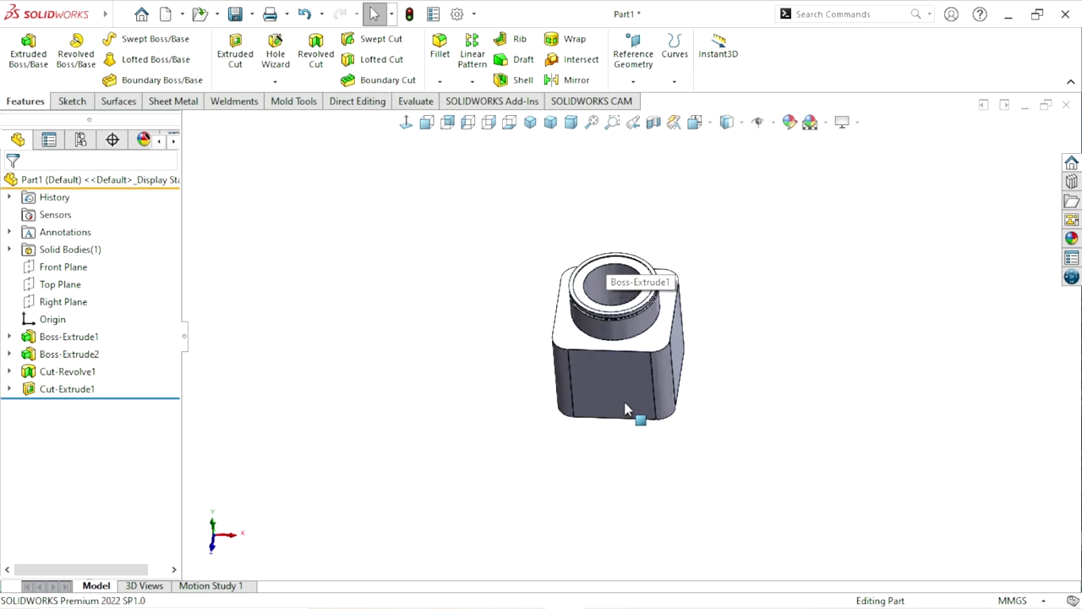
{"action": "left_click", "coordinate": [63, 266]}
- Sketch a horizontal centreline across the tube boss on the Front Plane
{"action": "left_click", "coordinate": [70, 242]}
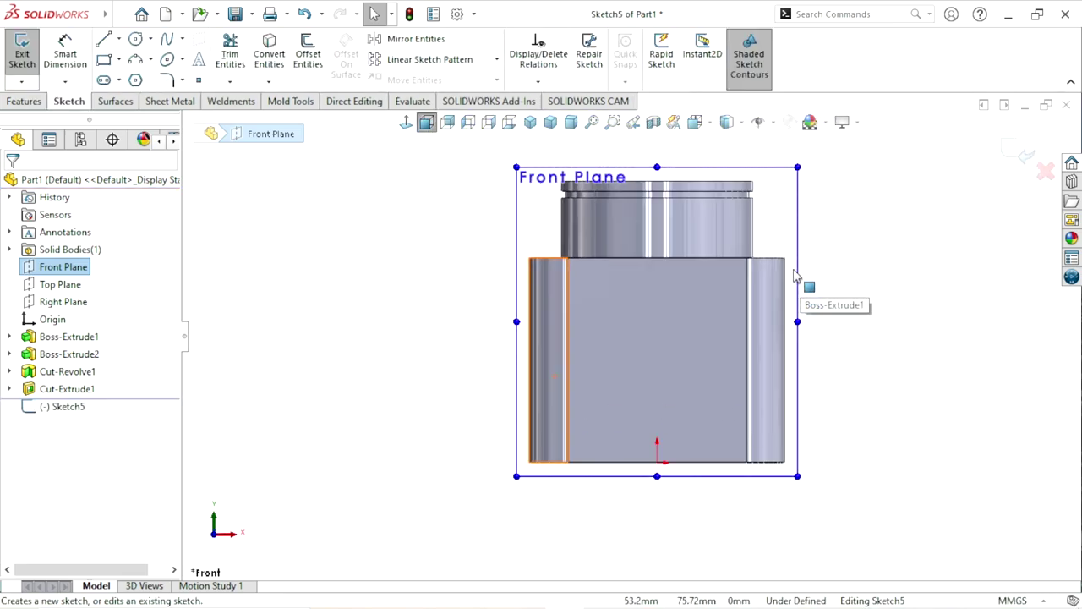
{"action": "scroll", "coordinate": [795, 290], "scroll_direction": "up", "scroll_amount": 2}
{"action": "left_click", "coordinate": [886, 251]}
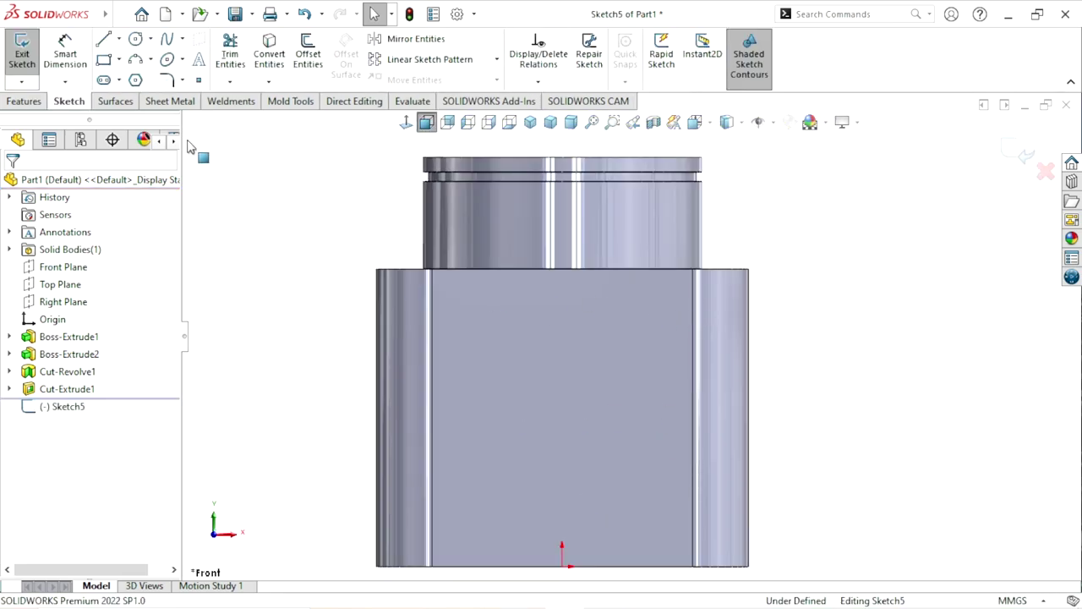
{"action": "left_click", "coordinate": [120, 40]}
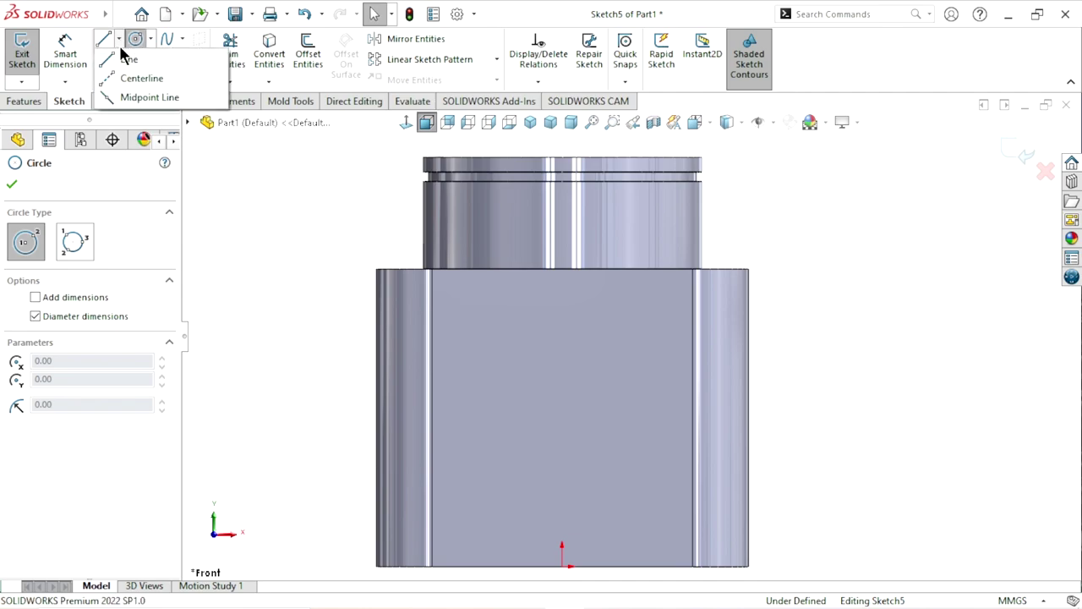
{"action": "left_click", "coordinate": [136, 78]}
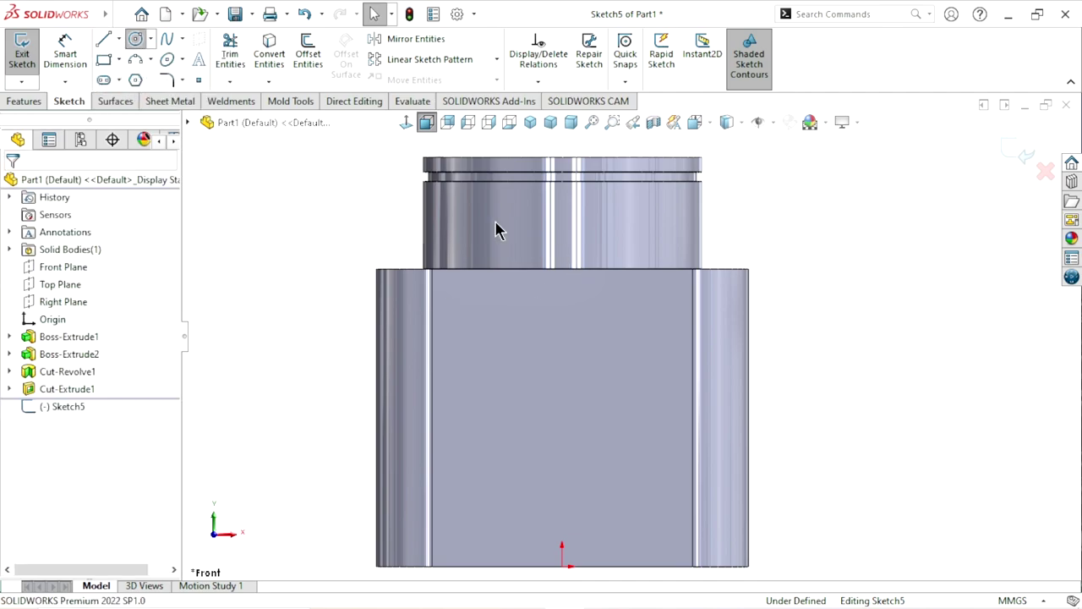
{"action": "left_click", "coordinate": [422, 224]}
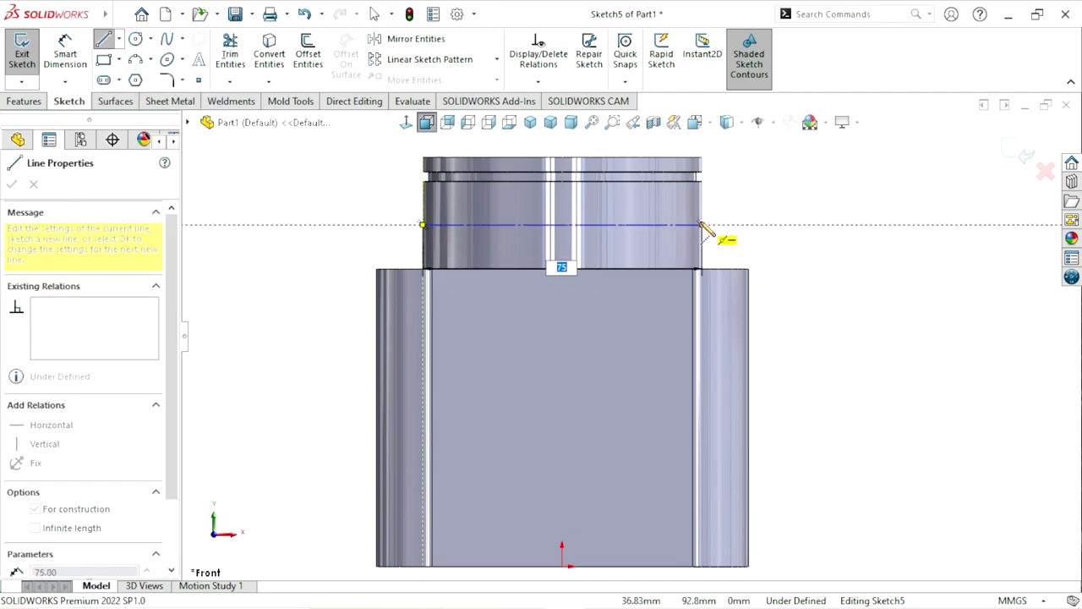
{"action": "left_click", "coordinate": [702, 224]}
{"action": "right_click", "coordinate": [782, 212]}
{"action": "left_click", "coordinate": [803, 234]}
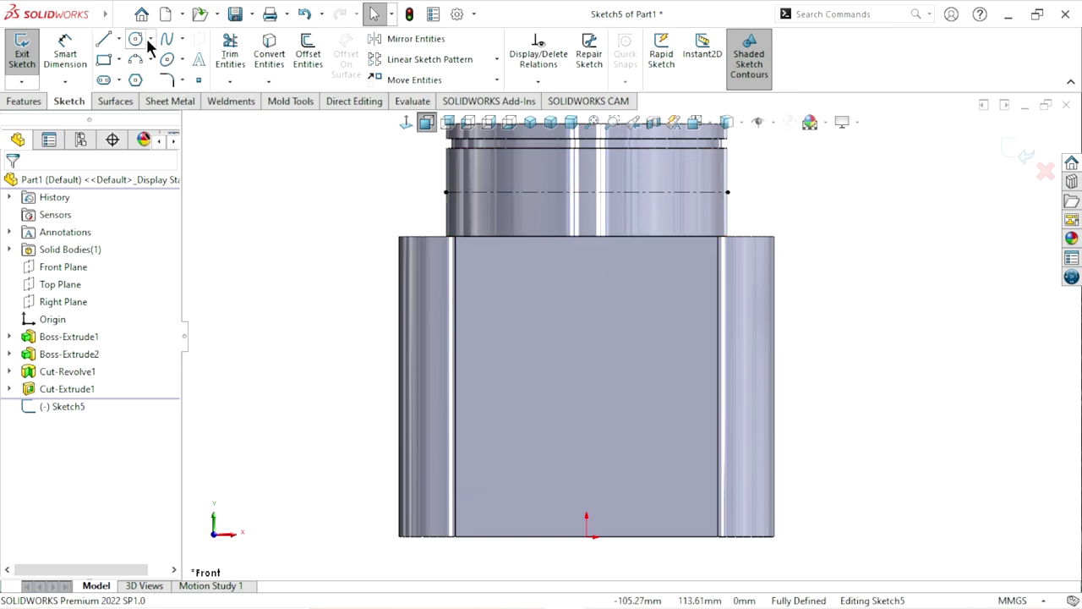
- Add a circle centred on the centreline and dimension its diameter to 12 mm
{"action": "left_click", "coordinate": [131, 39]}
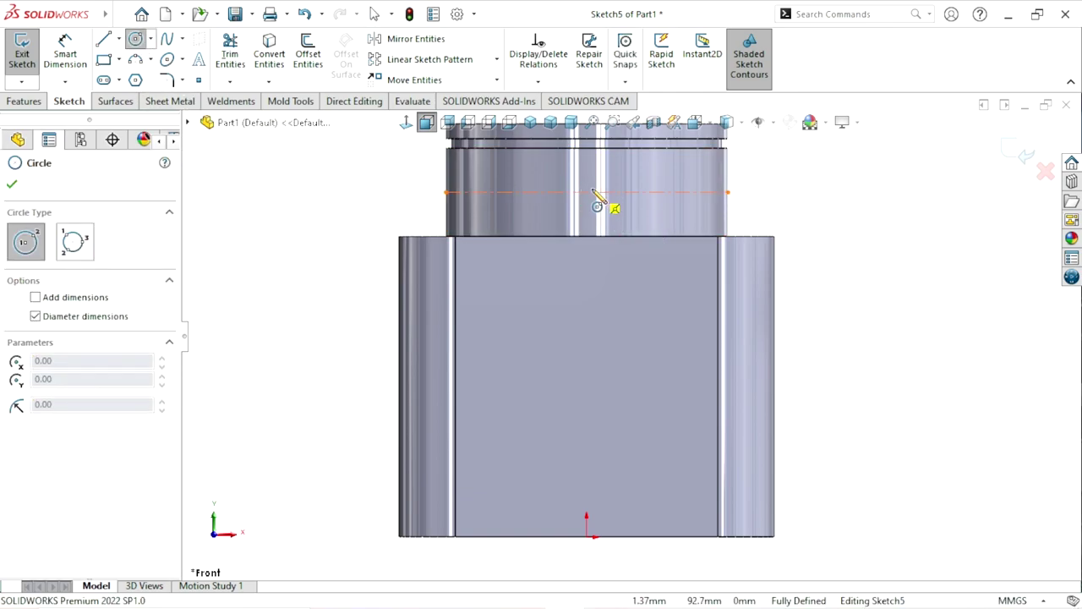
{"action": "left_click", "coordinate": [586, 192]}
{"action": "left_click", "coordinate": [610, 191]}
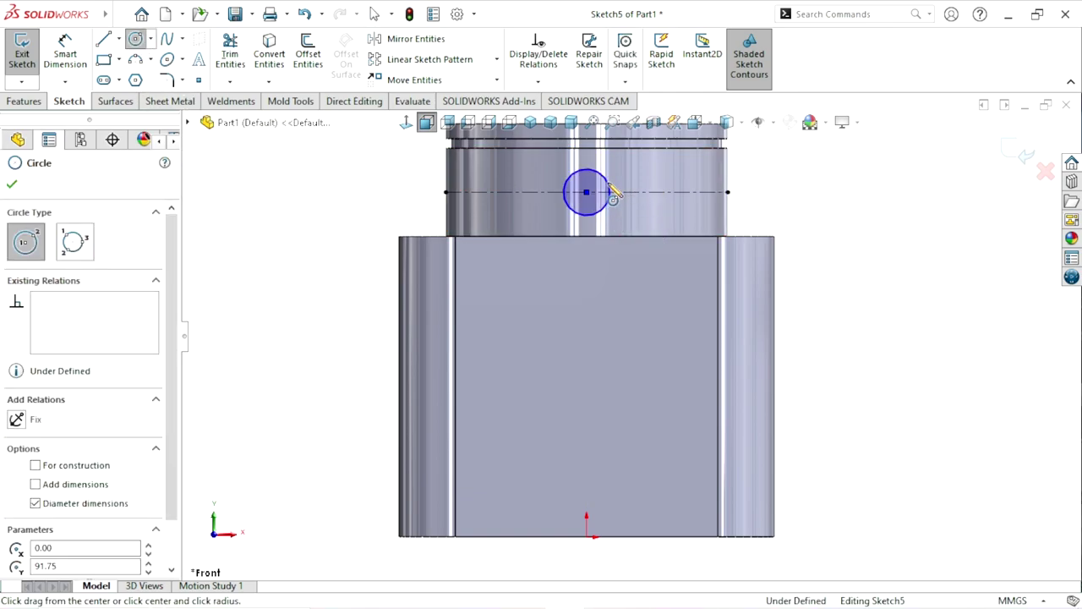
{"action": "left_click", "coordinate": [63, 64]}
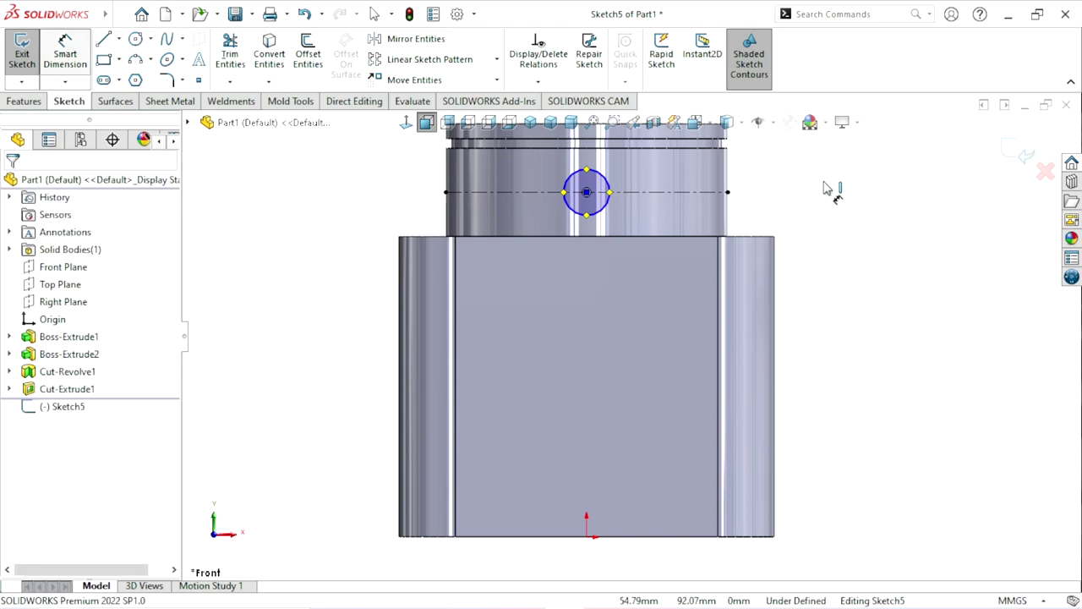
{"action": "left_click", "coordinate": [609, 190]}
{"action": "left_click", "coordinate": [786, 187]}
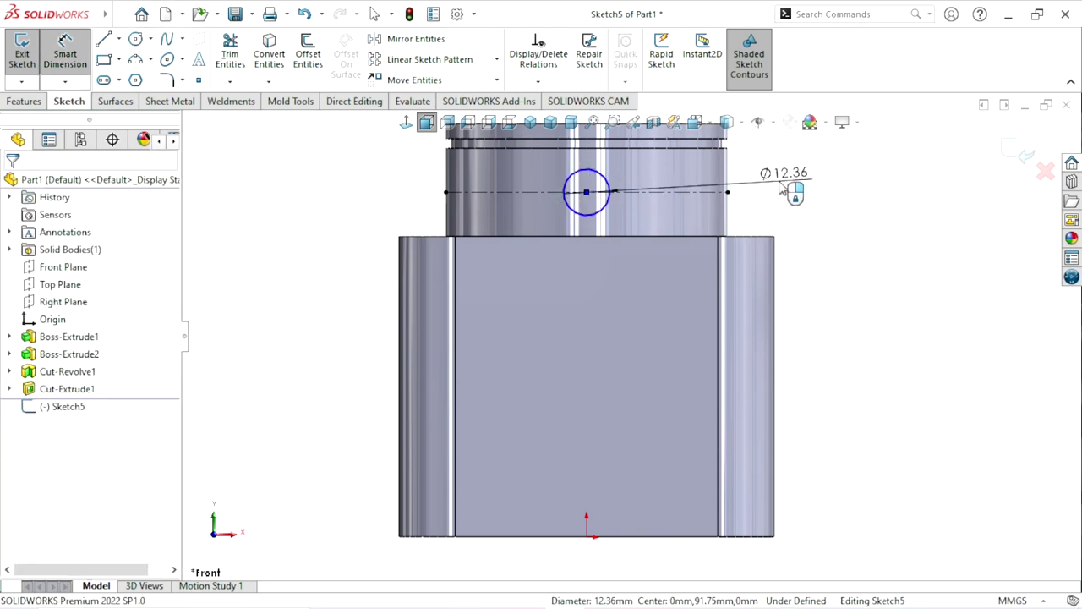
{"action": "type", "text": "12"}
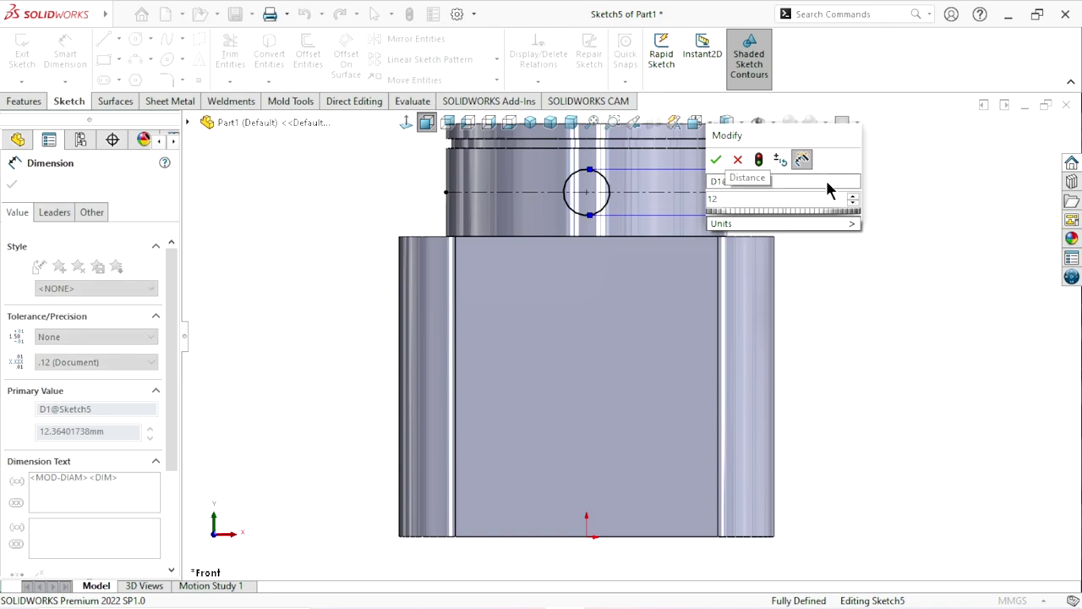
{"action": "left_click", "coordinate": [715, 161]}
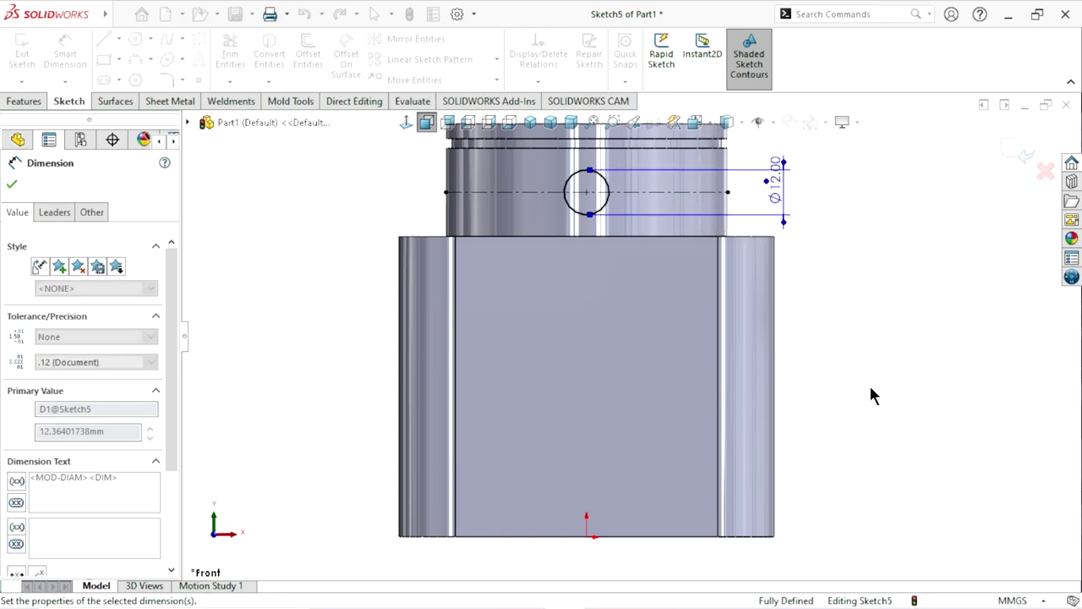
{"action": "left_click", "coordinate": [12, 184]}
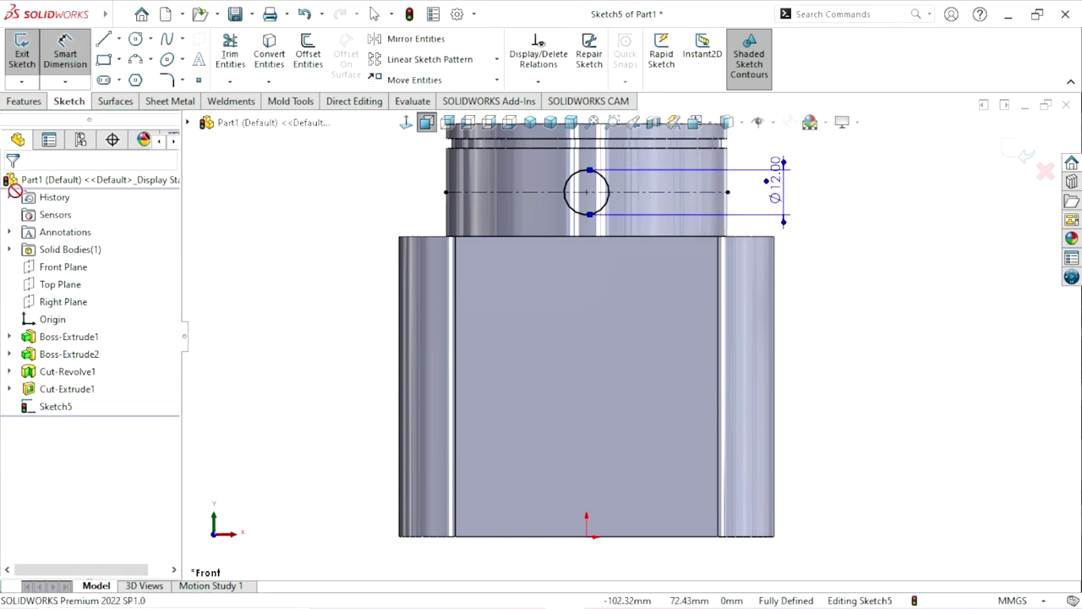
{"action": "left_click", "coordinate": [26, 105]}
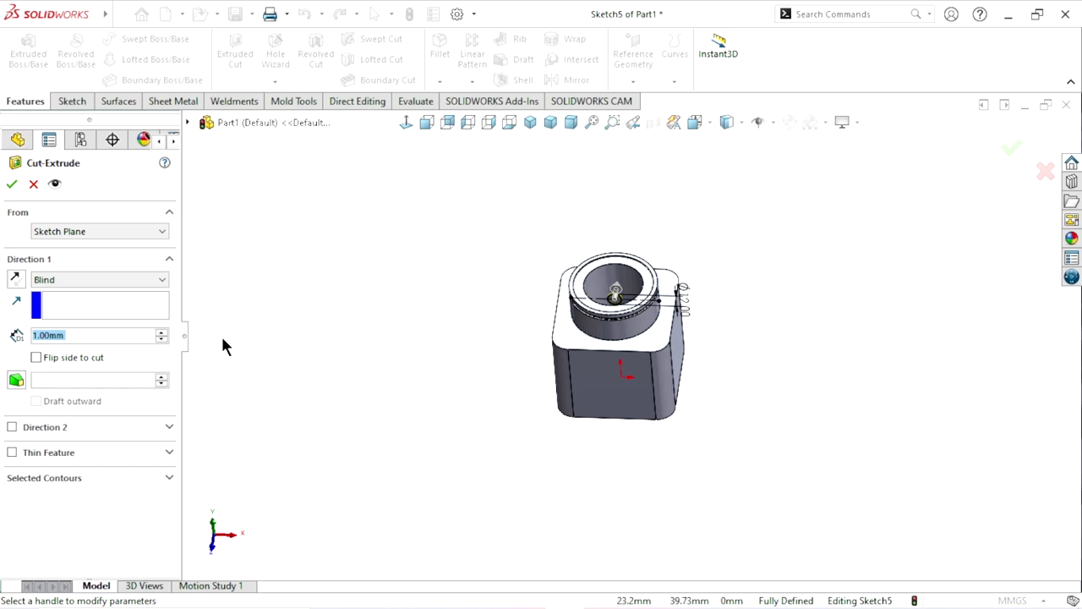
- Cut the Ø12 circle Mid Plane 141 mm through both walls of the tube boss
{"action": "left_click", "coordinate": [119, 287]}
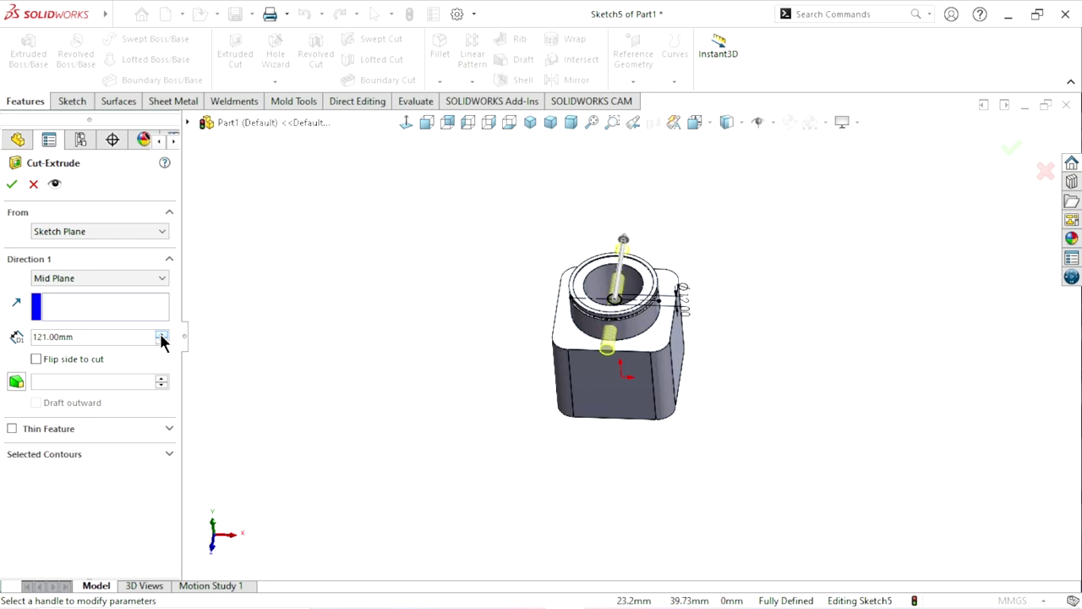
{"action": "double_click", "coordinate": [160, 334]}
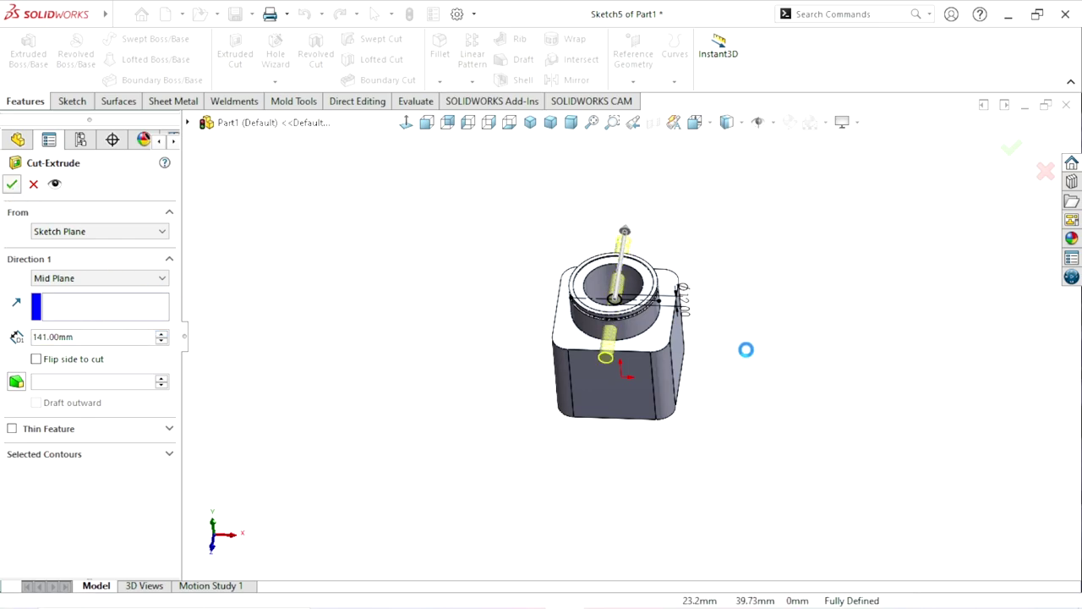
{"action": "key", "text": "Return"}
{"action": "middle_click_drag", "start_coordinate": [689, 335], "coordinate": [689, 337]}
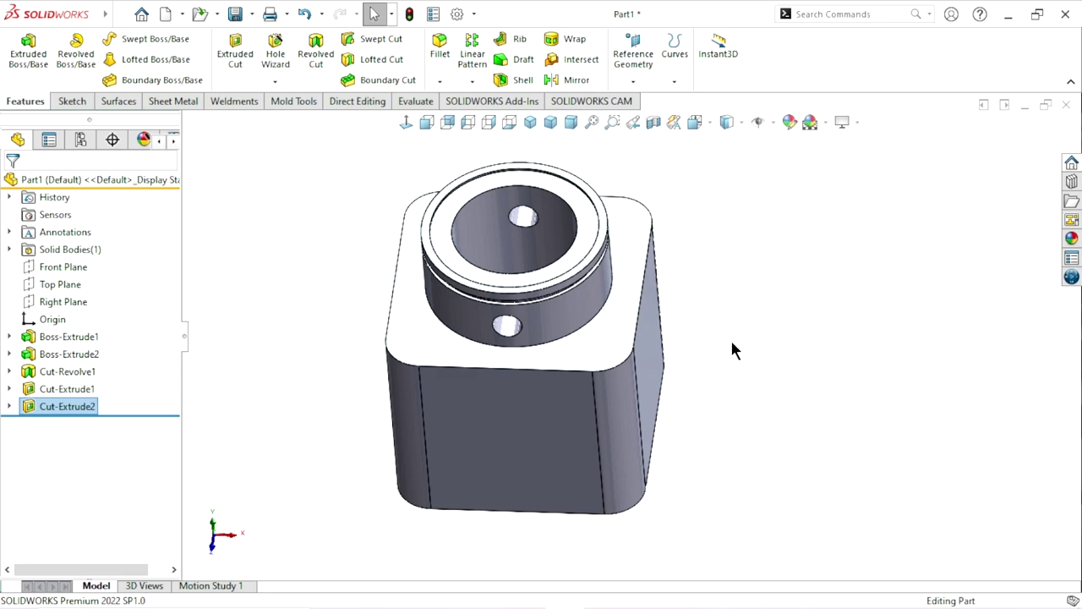
- Circular-pattern Cut-Extrude2 around the tube's cylindrical face as 6 equal instances over 360°
{"action": "key", "text": "ctrl+7"}
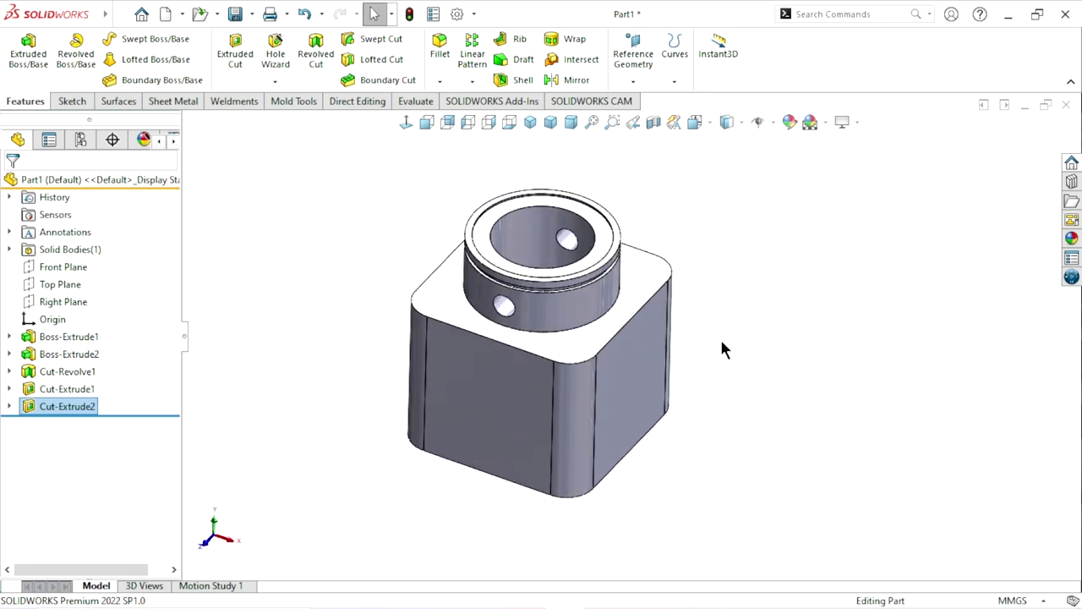
{"action": "key", "text": "Escape"}
{"action": "left_click", "coordinate": [471, 82]}
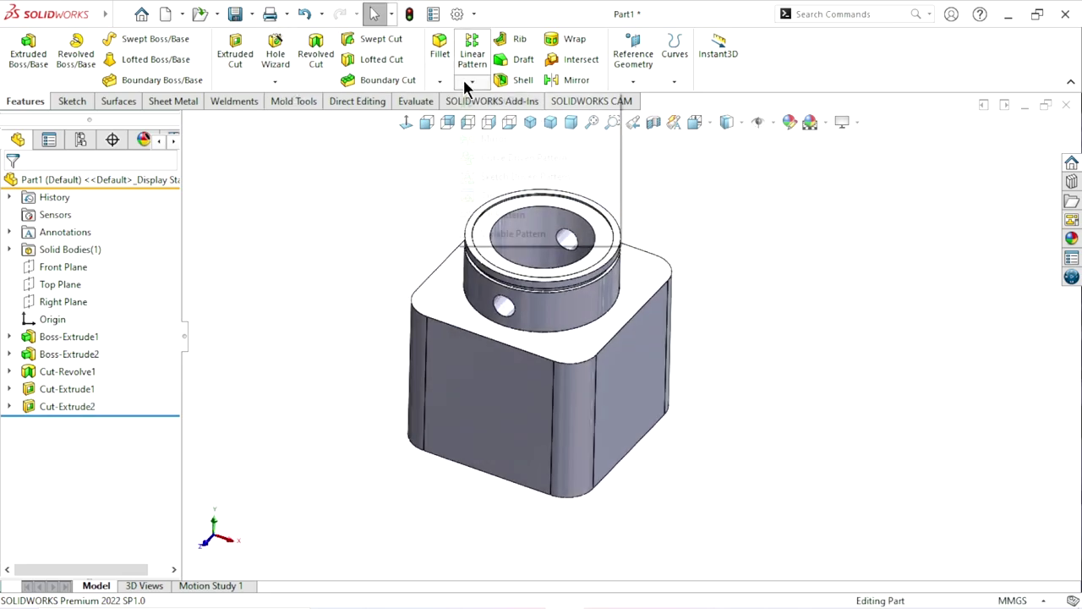
{"action": "left_click", "coordinate": [490, 119]}
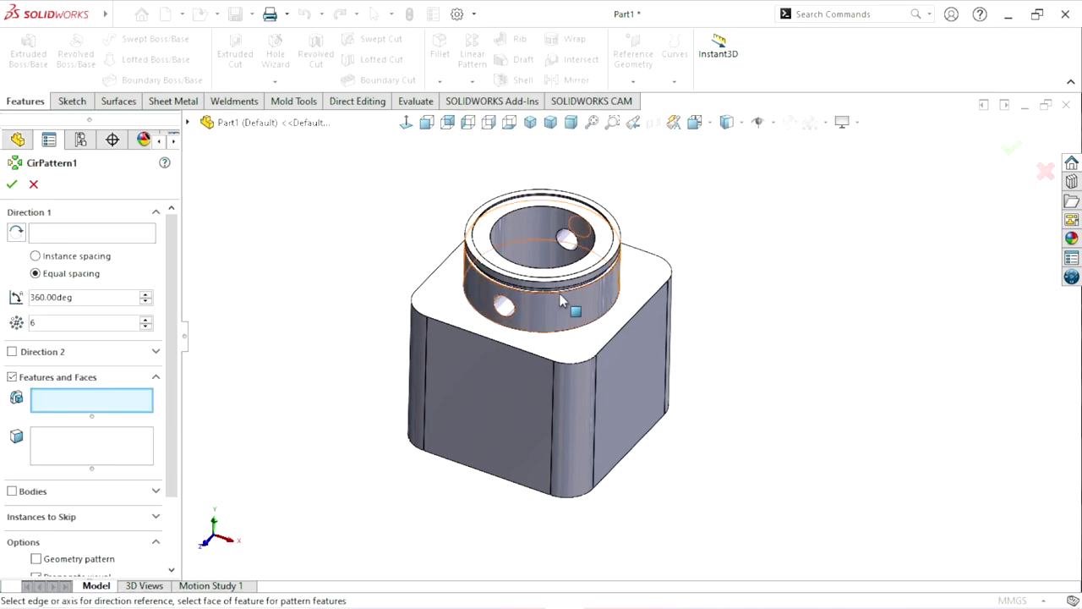
{"action": "left_click", "coordinate": [565, 243]}
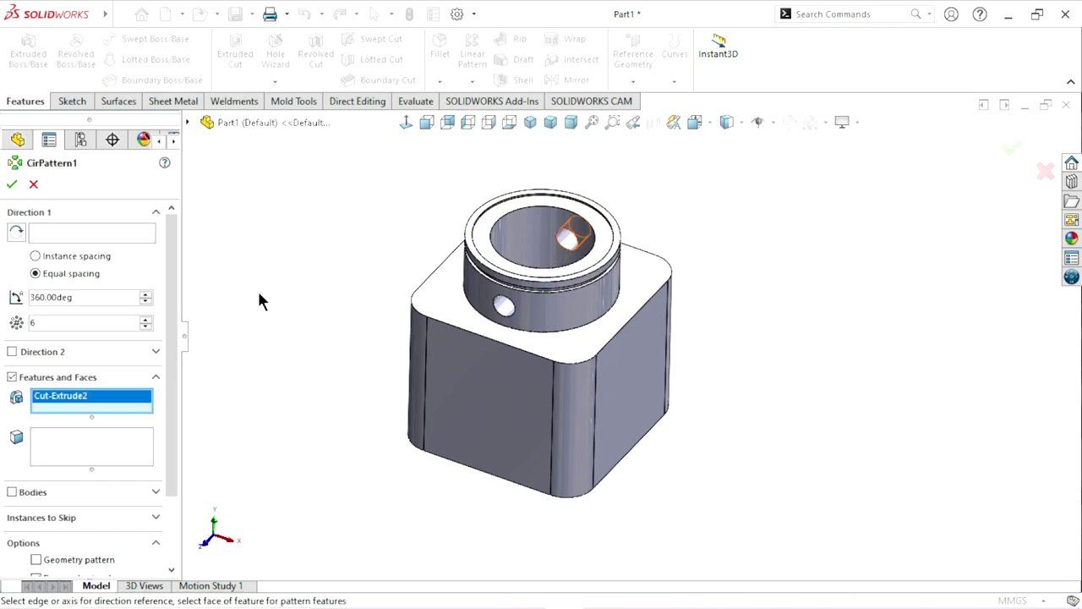
{"action": "left_click", "coordinate": [52, 236]}
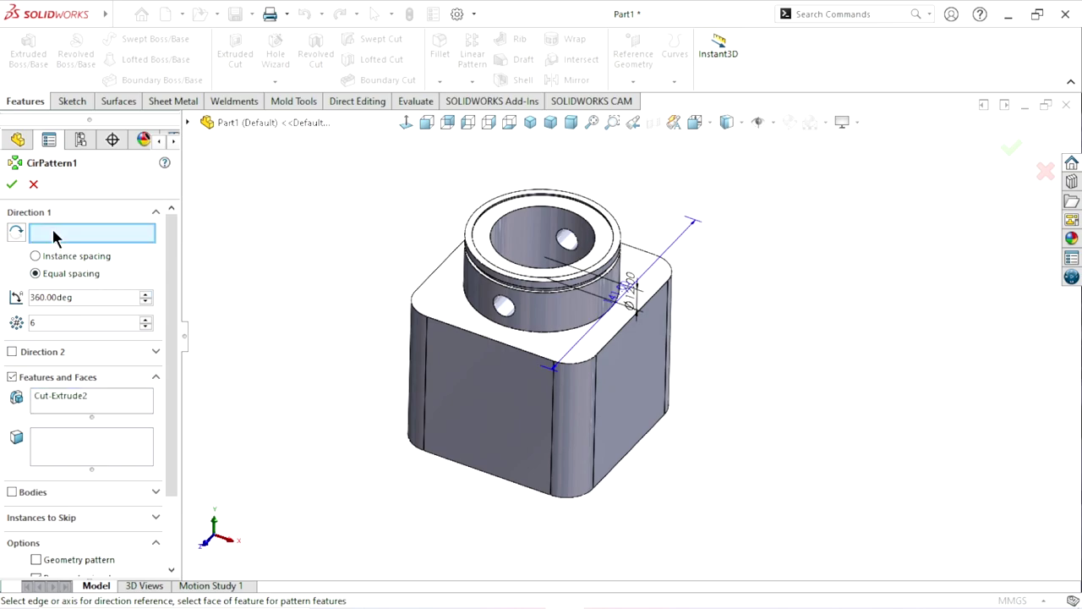
{"action": "left_click", "coordinate": [567, 305]}
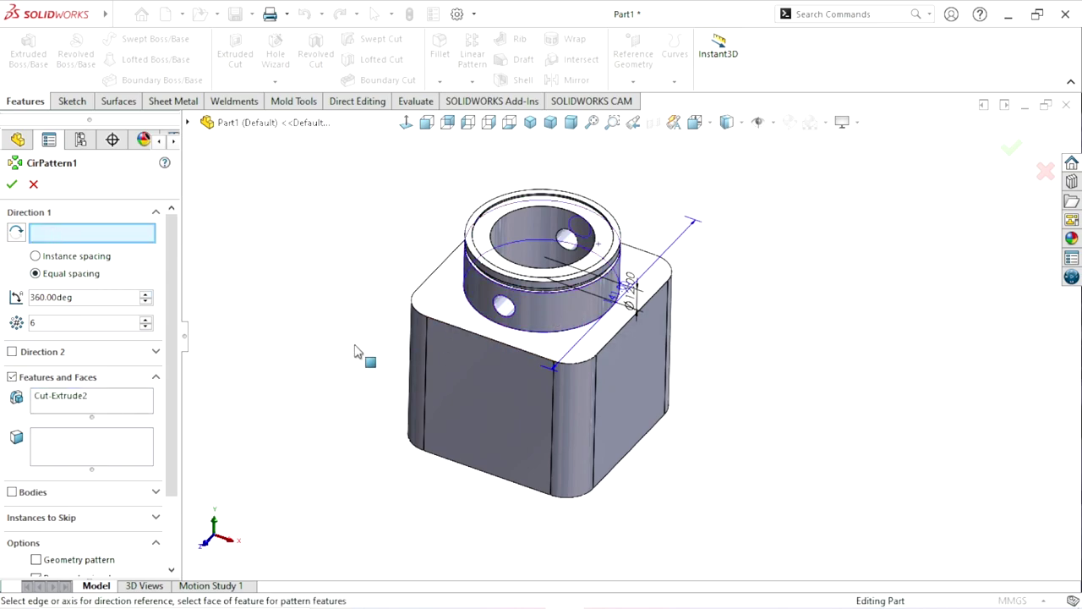
{"action": "left_click", "coordinate": [146, 328]}
{"action": "left_click", "coordinate": [146, 328]}
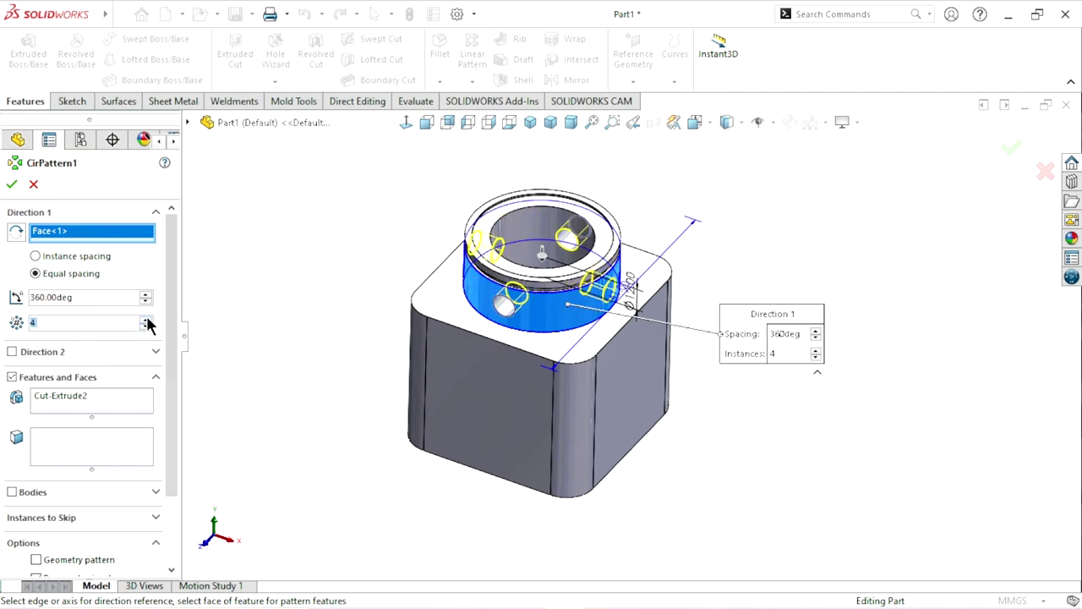
{"action": "left_click", "coordinate": [147, 319]}
{"action": "left_click", "coordinate": [146, 319]}
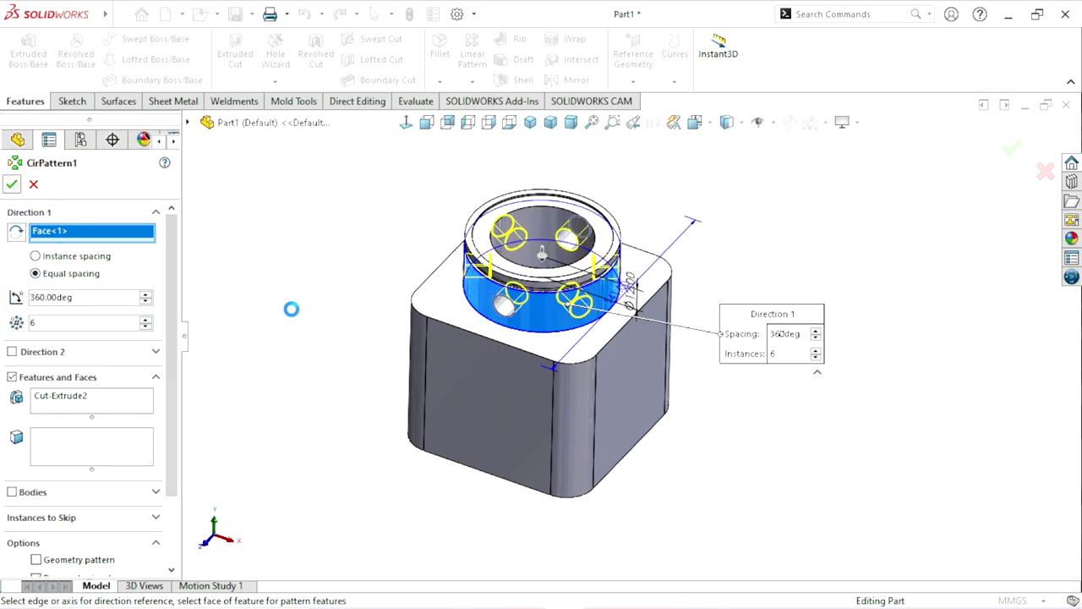
{"action": "key", "text": "Return"}
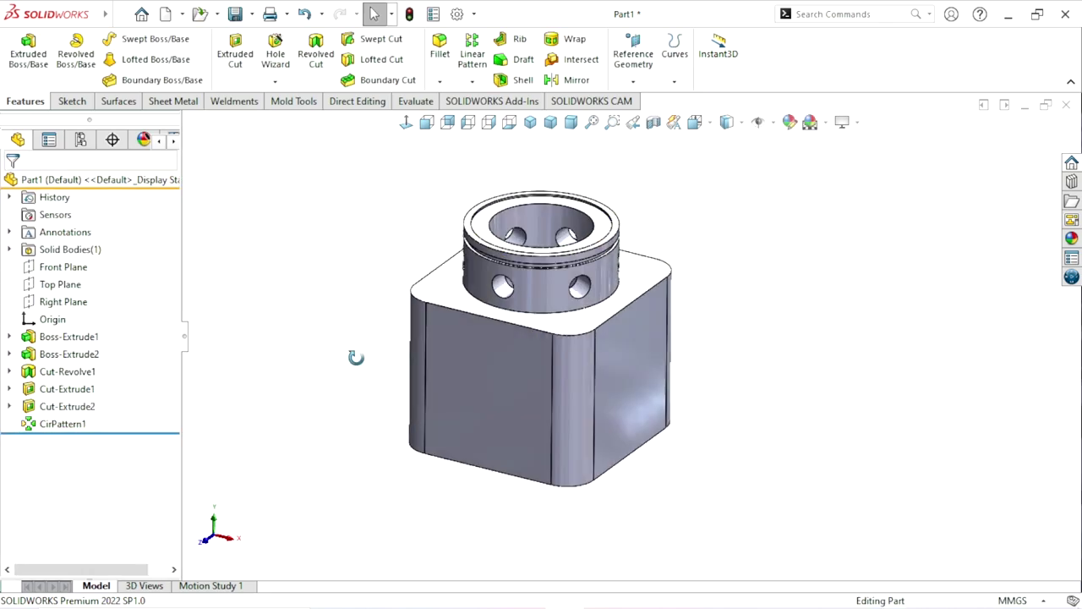
{"action": "mouse_move", "coordinate": [355, 357]}
{"action": "middle_mouse_down"}
{"action": "mouse_move", "coordinate": [599, 391]}
{"action": "mouse_move", "coordinate": [633, 445]}
{"action": "mouse_move", "coordinate": [485, 401]}
{"action": "mouse_move", "coordinate": [578, 448]}
{"action": "middle_mouse_up"}
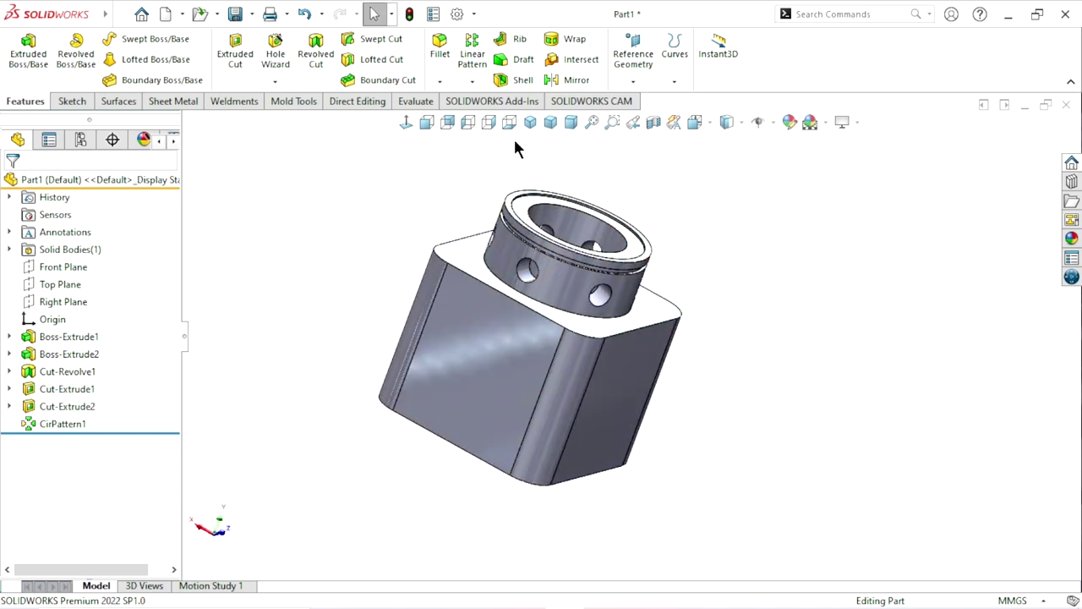
- Draw a diagonal straight slot on the block's front face from upper left to lower right
{"action": "left_click", "coordinate": [530, 123]}
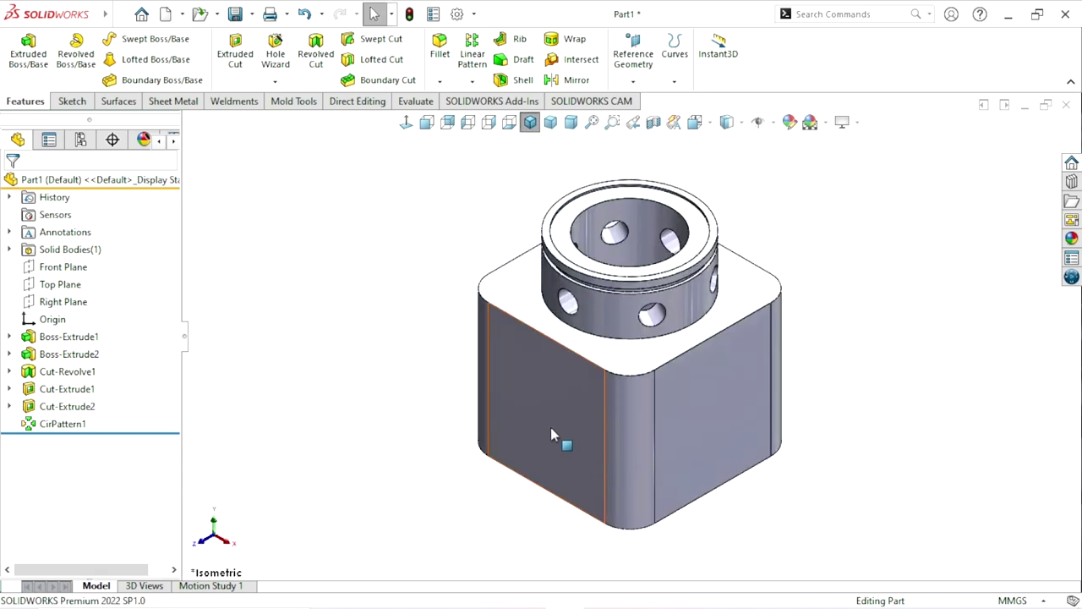
{"action": "left_click", "coordinate": [552, 431]}
{"action": "left_click", "coordinate": [630, 373]}
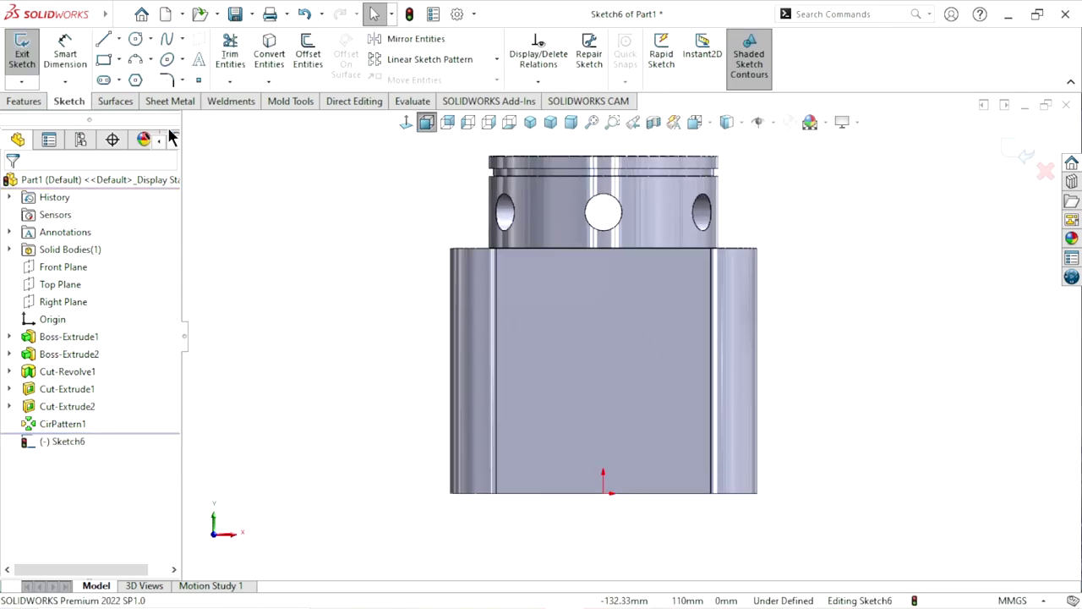
{"action": "left_click", "coordinate": [121, 83]}
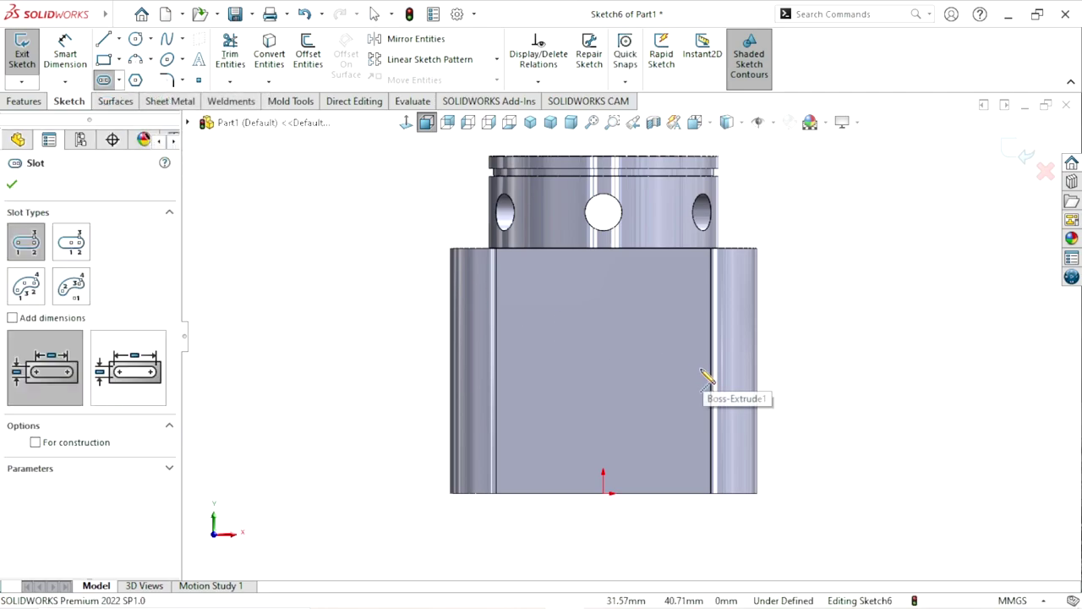
{"action": "left_click", "coordinate": [515, 279]}
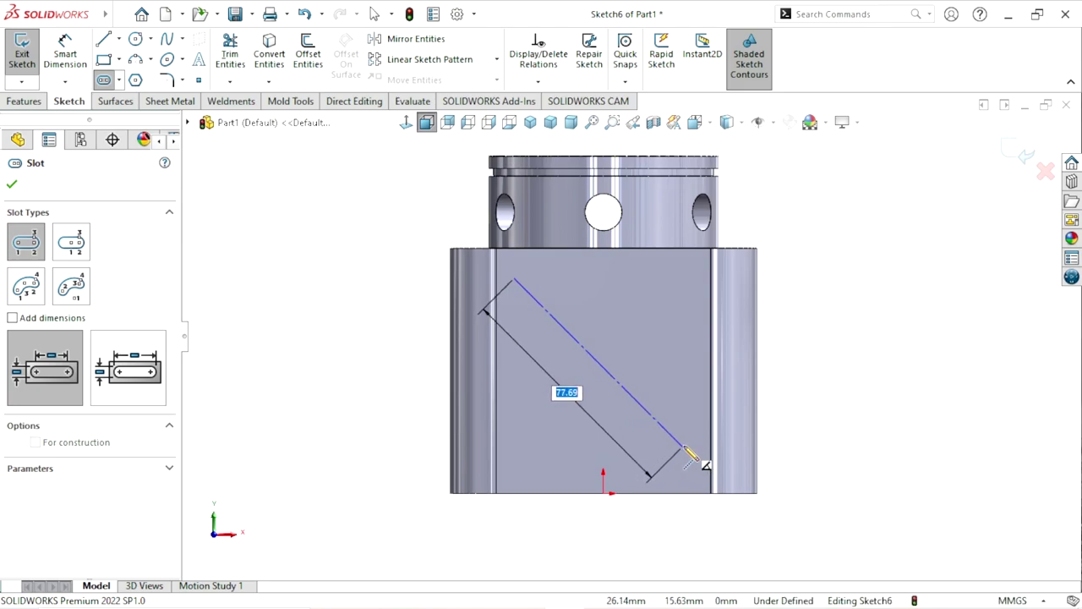
{"action": "left_click", "coordinate": [682, 446]}
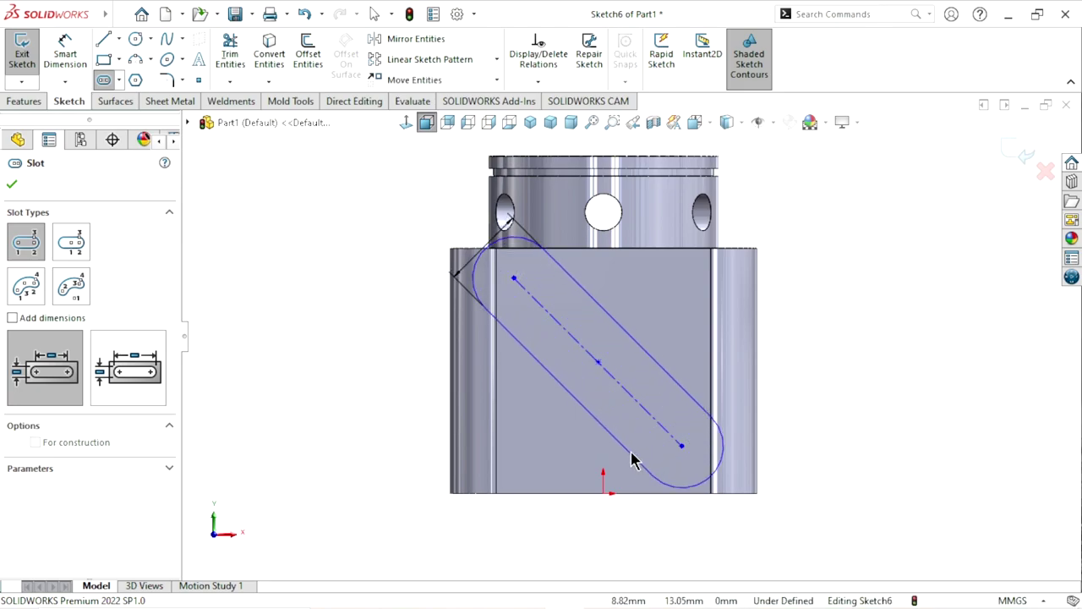
{"action": "left_click", "coordinate": [833, 383]}
{"action": "right_click", "coordinate": [859, 394]}
{"action": "left_click", "coordinate": [854, 385]}
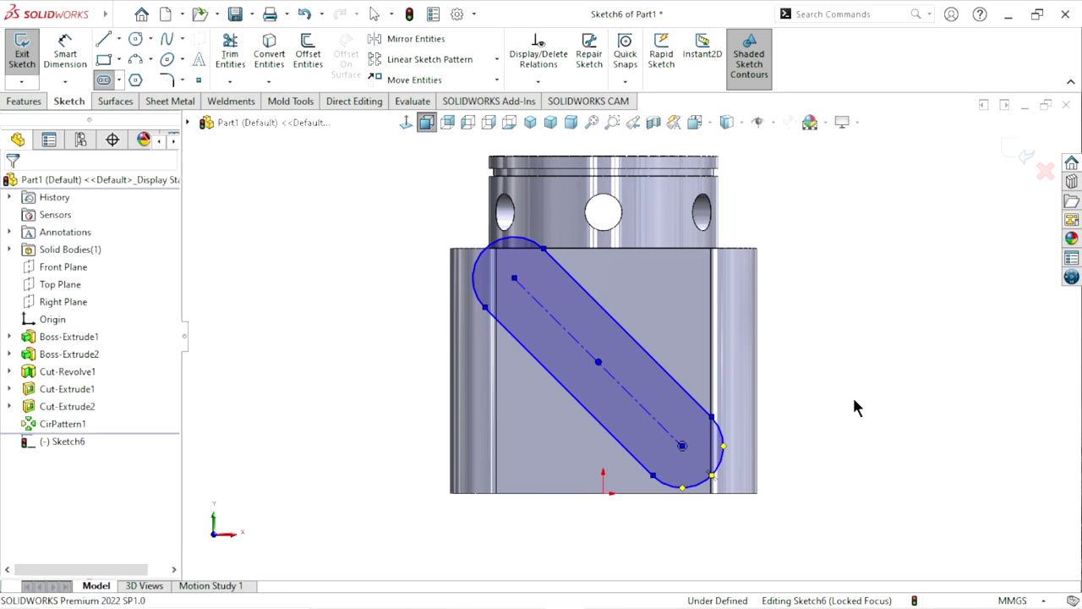
{"action": "scroll", "coordinate": [644, 491], "scroll_direction": "up", "scroll_amount": 3}
{"action": "scroll", "coordinate": [657, 429], "scroll_direction": "down", "scroll_amount": 1}
{"action": "scroll", "coordinate": [651, 397], "scroll_direction": "down", "scroll_amount": 1}
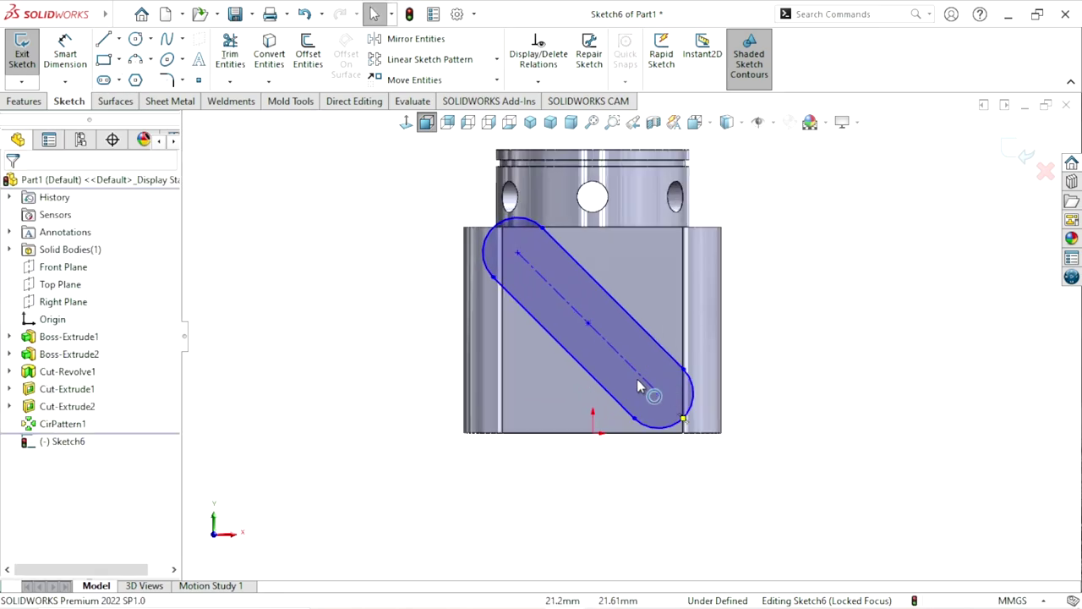
- Dimension the slot's lower-right end arc to R15
{"action": "left_click", "coordinate": [67, 54]}
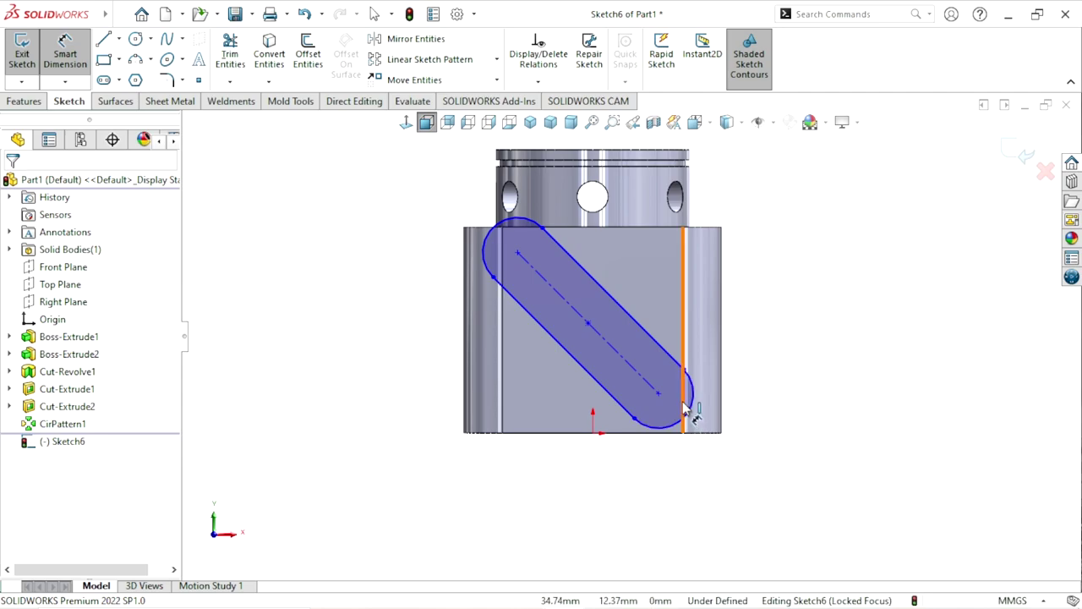
{"action": "left_click", "coordinate": [690, 415]}
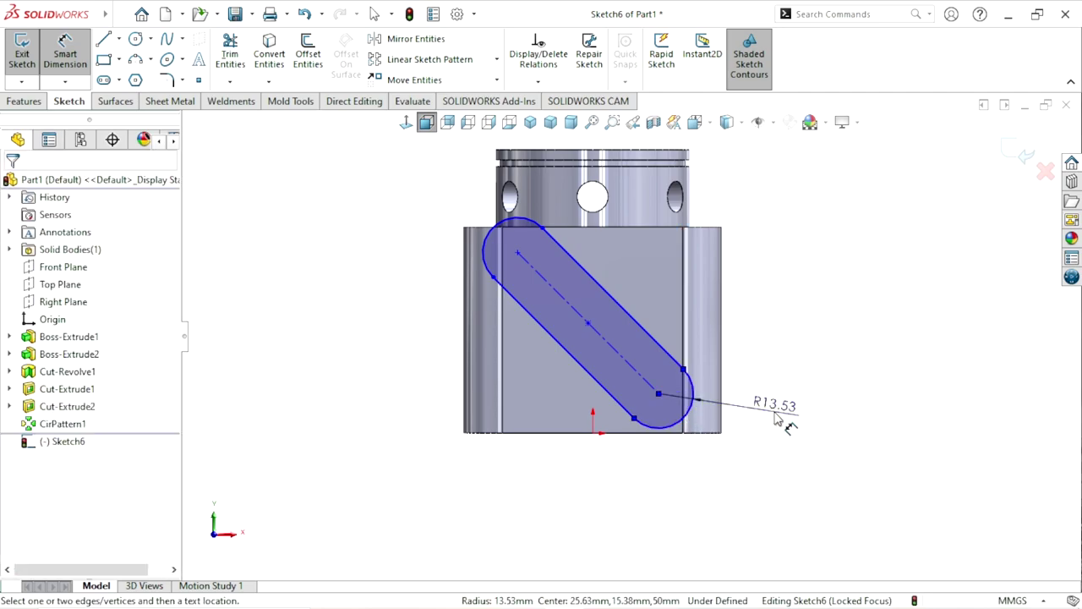
{"action": "left_click", "coordinate": [771, 423]}
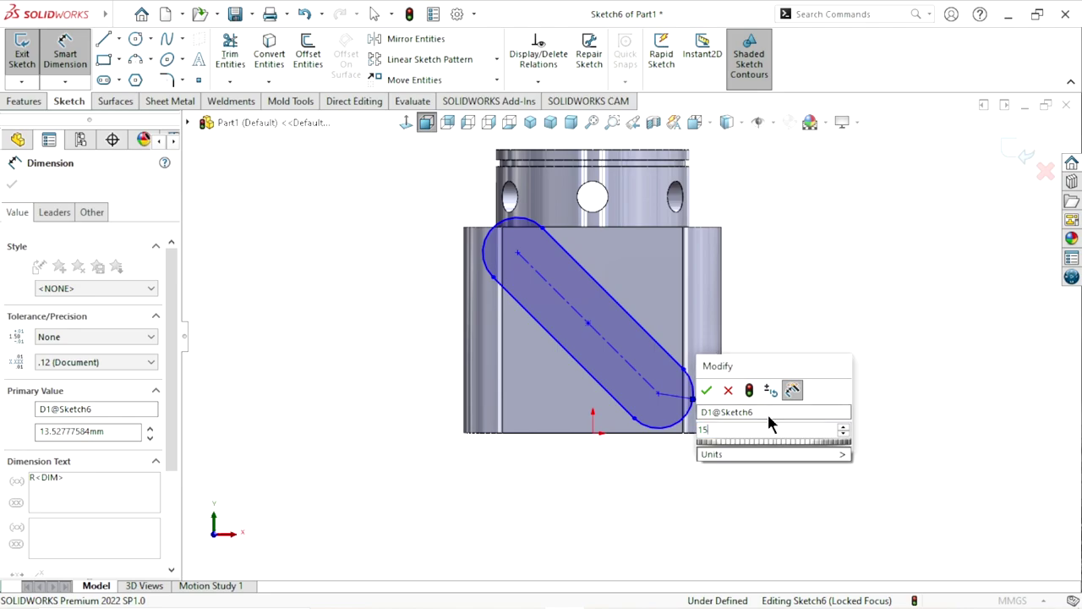
{"action": "type", "text": "15"}
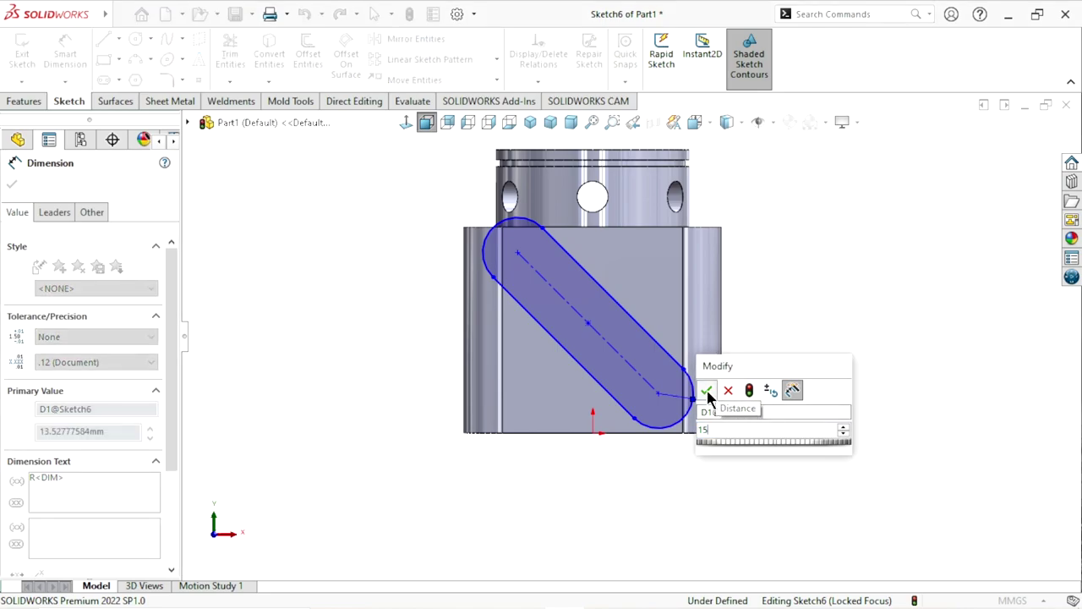
{"action": "left_click", "coordinate": [706, 390]}
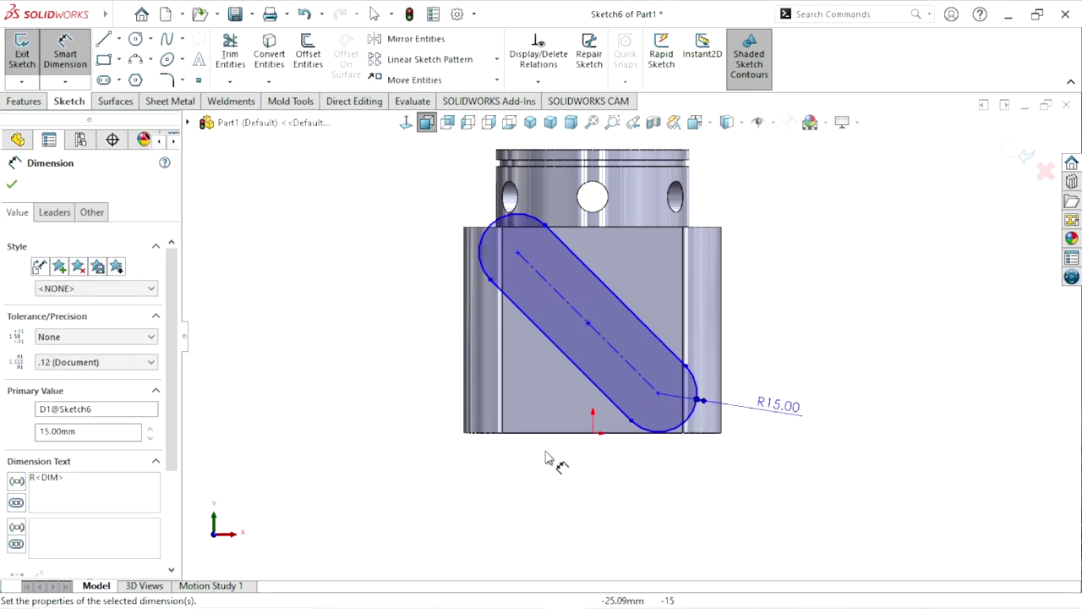
- Make the slot's upper-left end arc tangent to the block's top edge
{"action": "scroll", "coordinate": [558, 456], "scroll_direction": "up", "scroll_amount": 2}
{"action": "scroll", "coordinate": [577, 293], "scroll_direction": "down", "scroll_amount": 2}
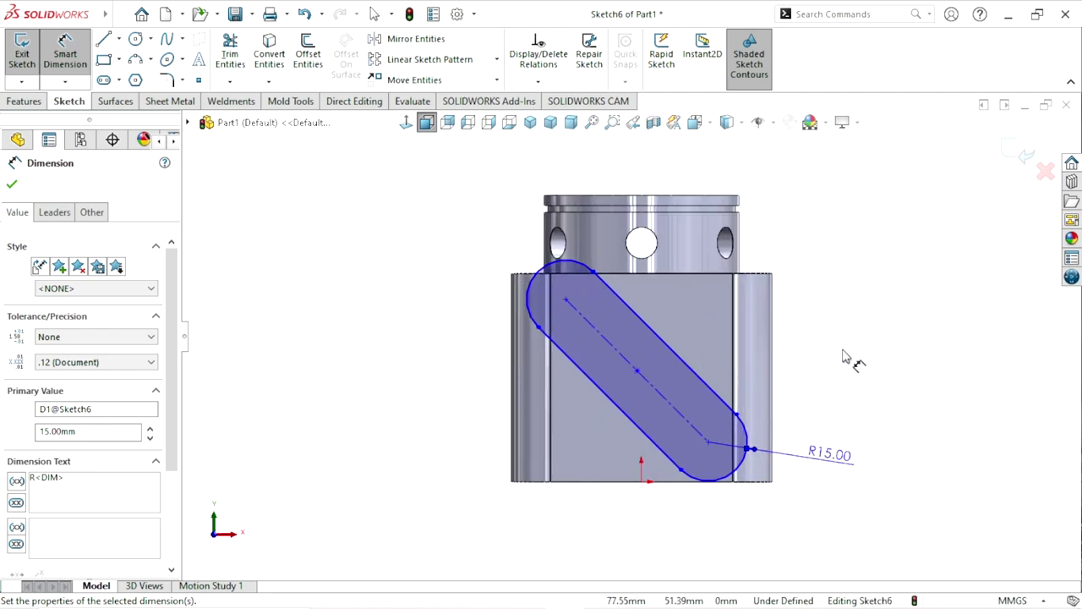
{"action": "key", "text": "Escape"}
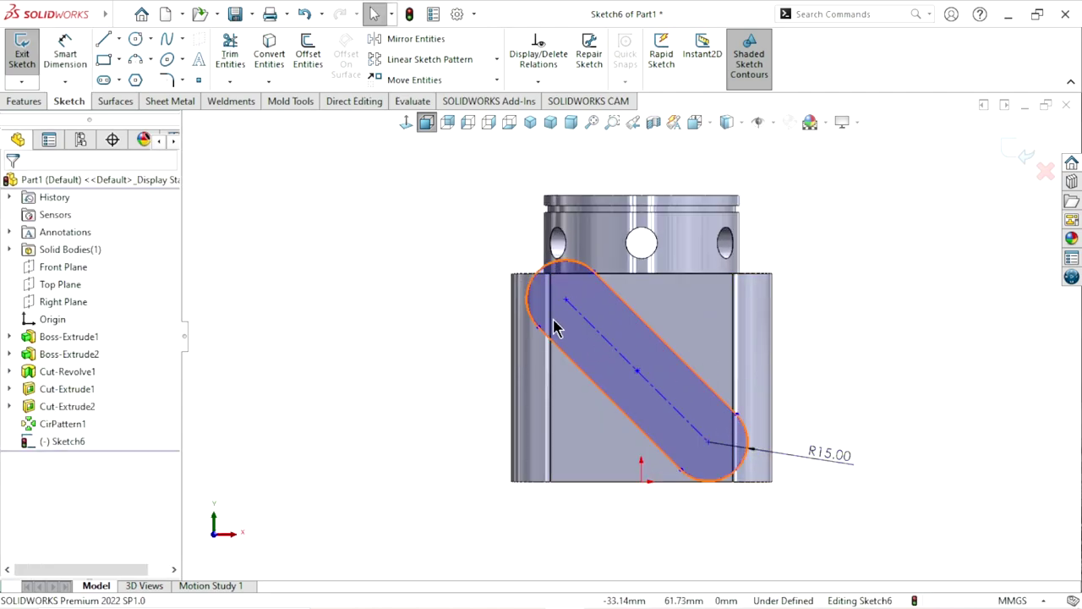
{"action": "scroll", "coordinate": [550, 317], "scroll_direction": "down", "scroll_amount": 3}
{"action": "left_click", "coordinate": [592, 233]}
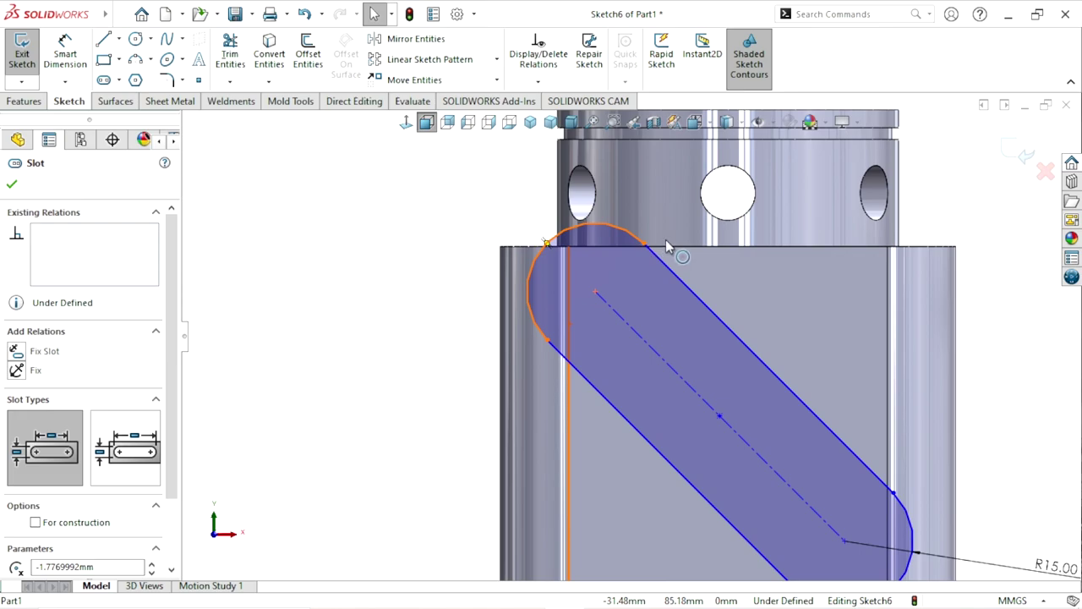
{"action": "left_click", "coordinate": [665, 250], "text": "ctrl"}
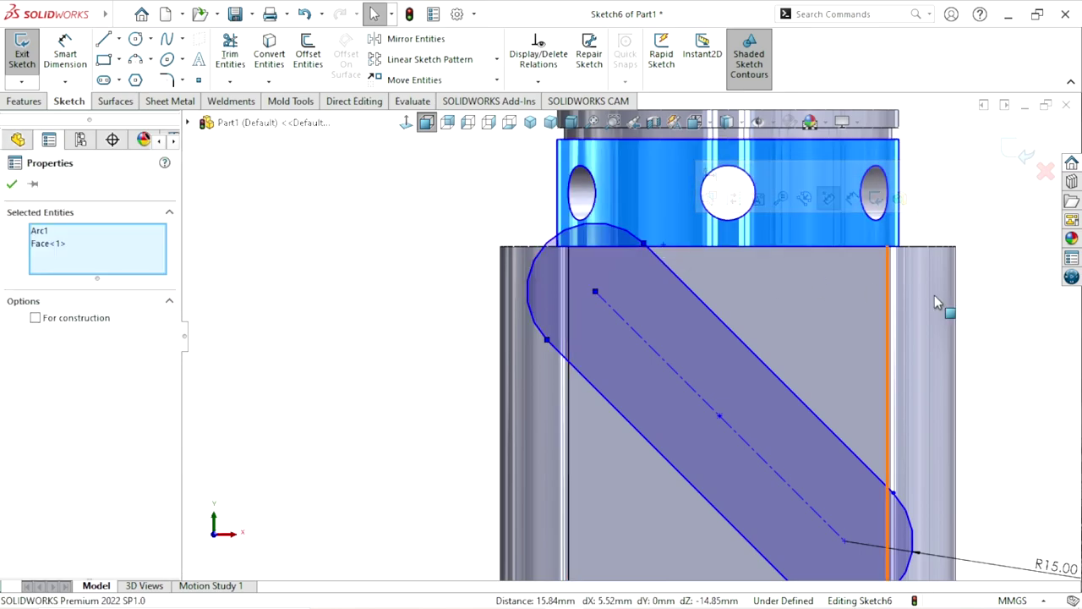
{"action": "key", "text": "Escape"}
{"action": "left_click", "coordinate": [576, 233]}
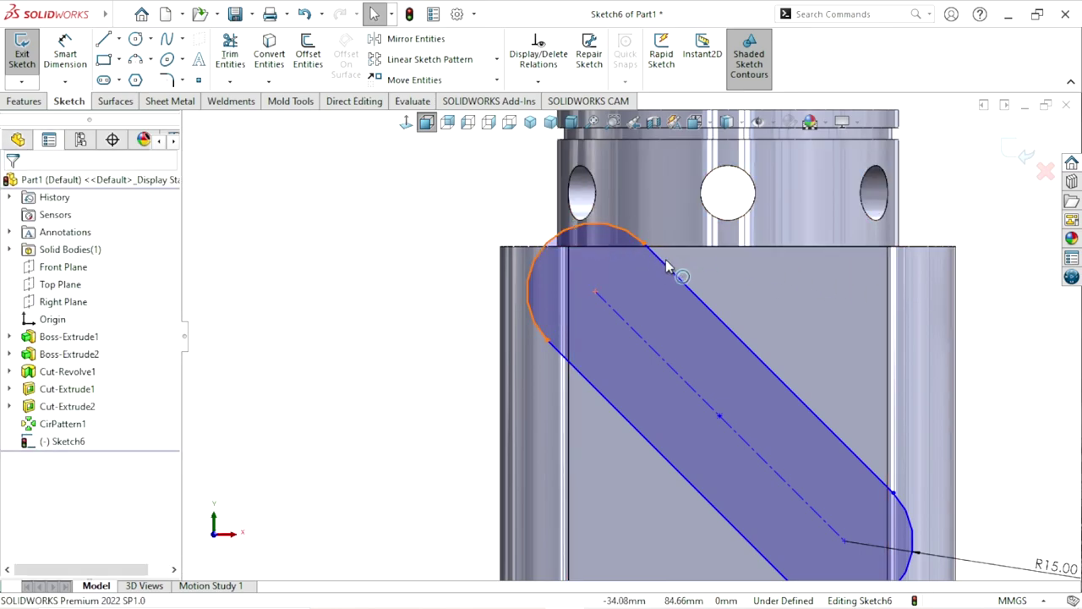
{"action": "left_click", "coordinate": [662, 247], "text": "ctrl"}
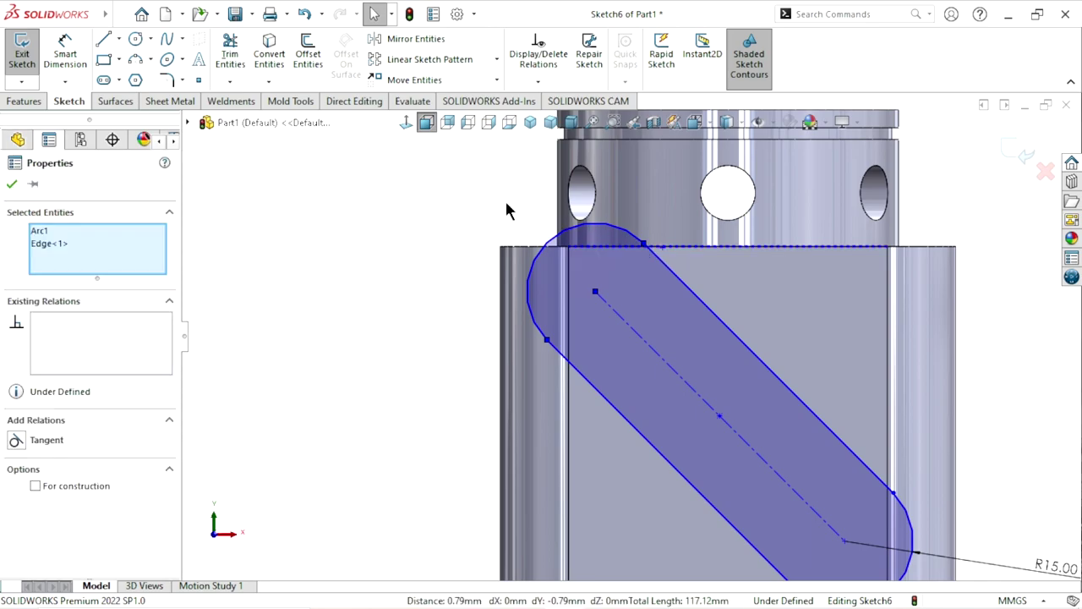
{"action": "left_click", "coordinate": [16, 441]}
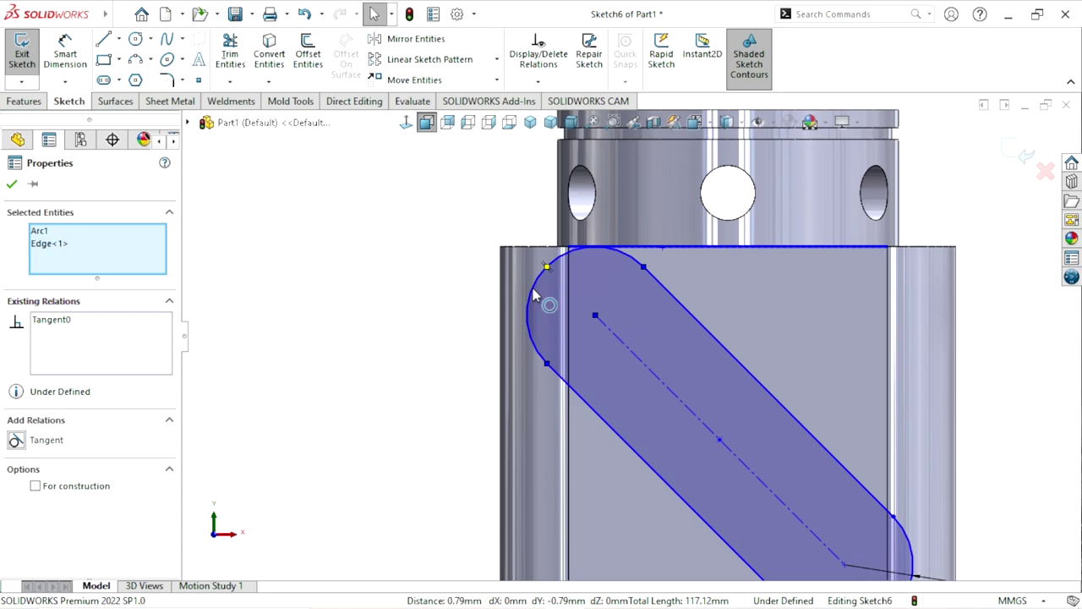
{"action": "left_click", "coordinate": [420, 296]}
{"action": "left_click", "coordinate": [536, 278]}
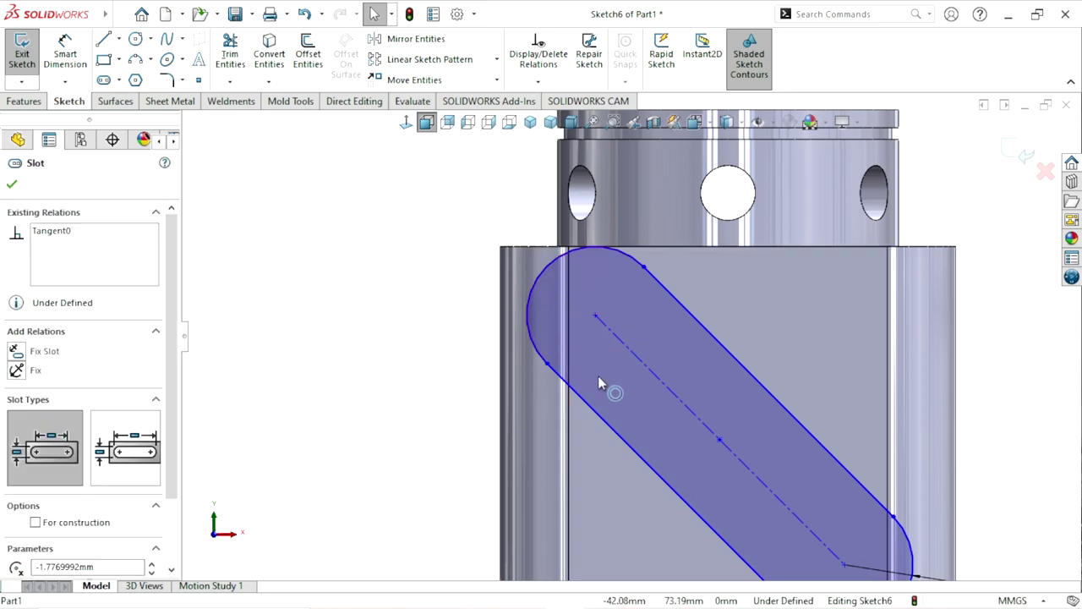
{"action": "left_click", "coordinate": [572, 433], "text": "ctrl"}
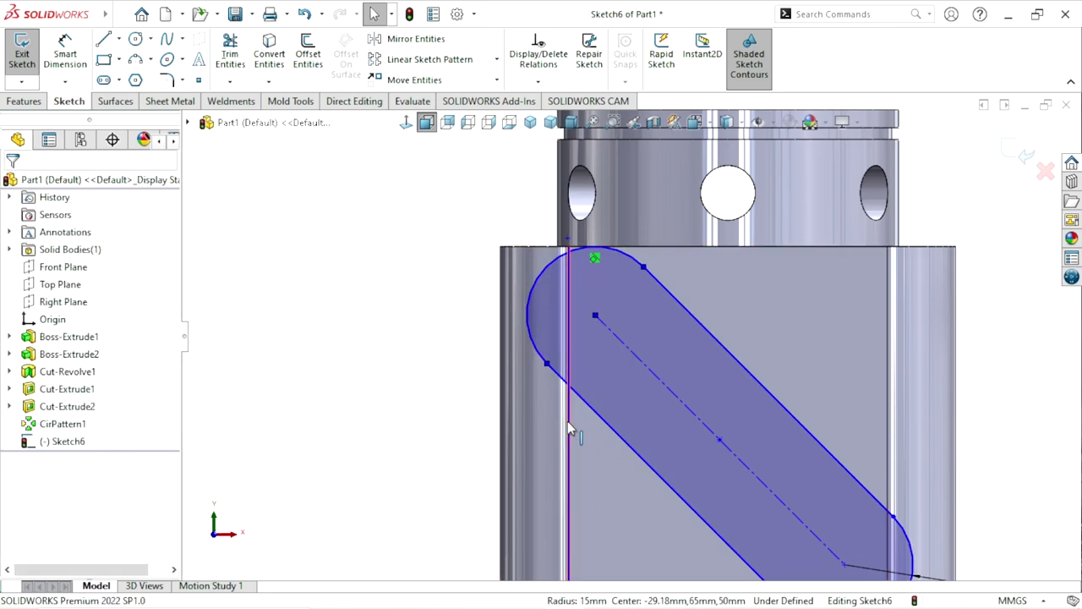
{"action": "left_click", "coordinate": [610, 353]}
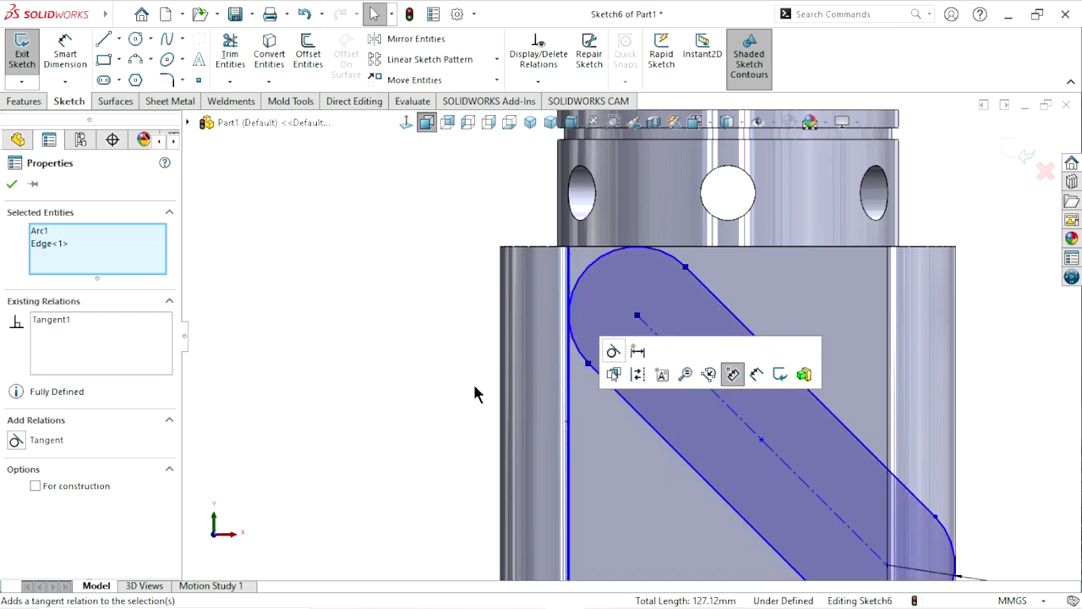
{"action": "left_click", "coordinate": [369, 405]}
- Make the lower-right end arc tangent to the block's vertical right edge and test the slot
{"action": "scroll", "coordinate": [437, 431], "scroll_direction": "up", "scroll_amount": 3}
{"action": "scroll", "coordinate": [626, 440], "scroll_direction": "up", "scroll_amount": 3}
{"action": "scroll", "coordinate": [783, 442], "scroll_direction": "down", "scroll_amount": 5}
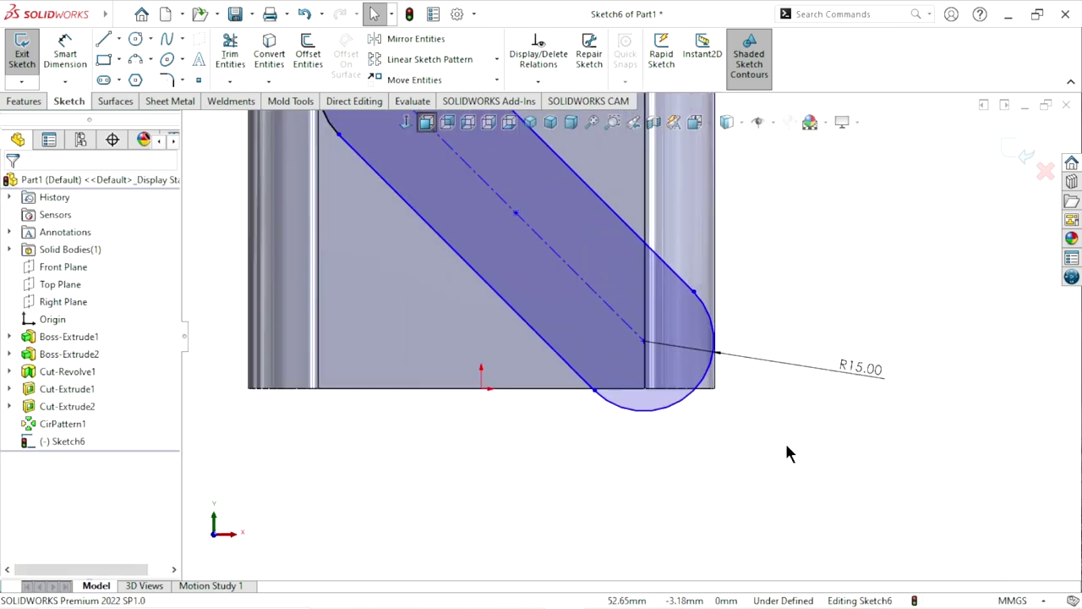
{"action": "left_click", "coordinate": [706, 313]}
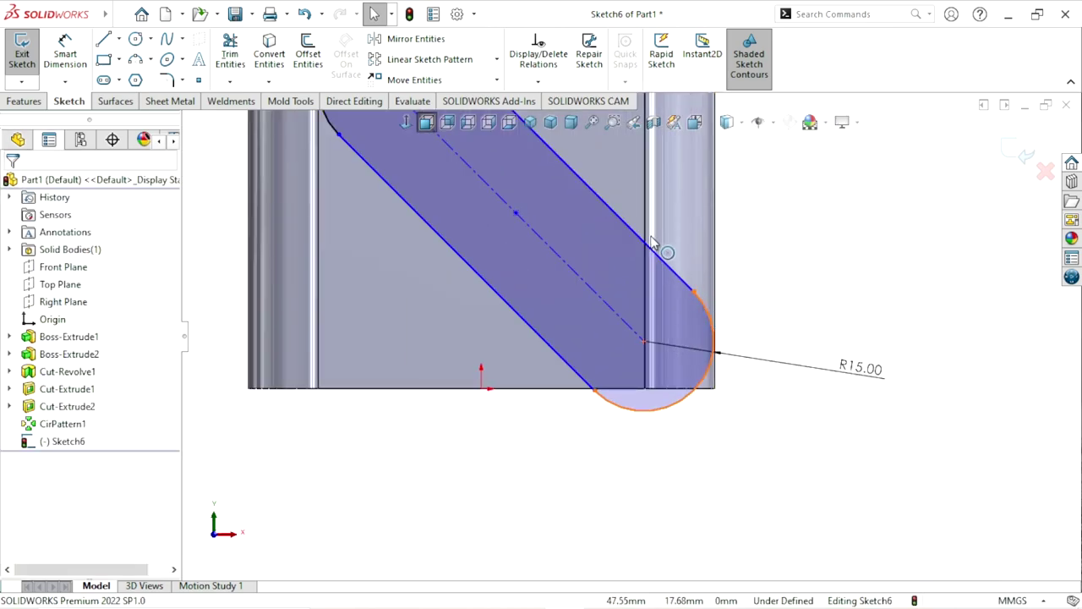
{"action": "left_click", "coordinate": [649, 242], "text": "ctrl"}
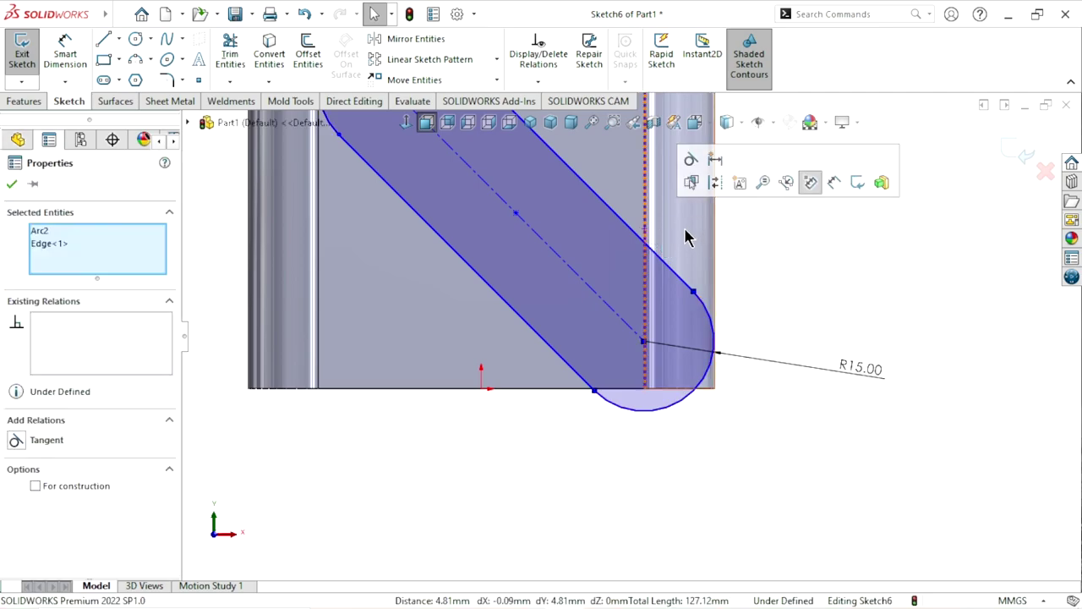
{"action": "left_click", "coordinate": [691, 160]}
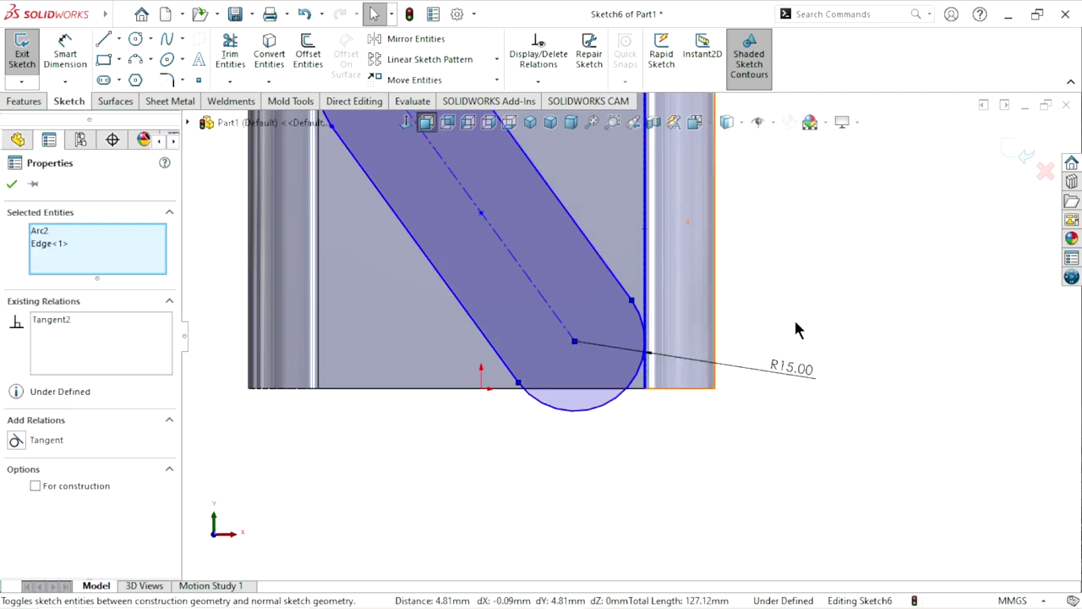
{"action": "scroll", "coordinate": [745, 414], "scroll_direction": "up", "scroll_amount": 3}
{"action": "scroll", "coordinate": [651, 410], "scroll_direction": "down", "scroll_amount": 2}
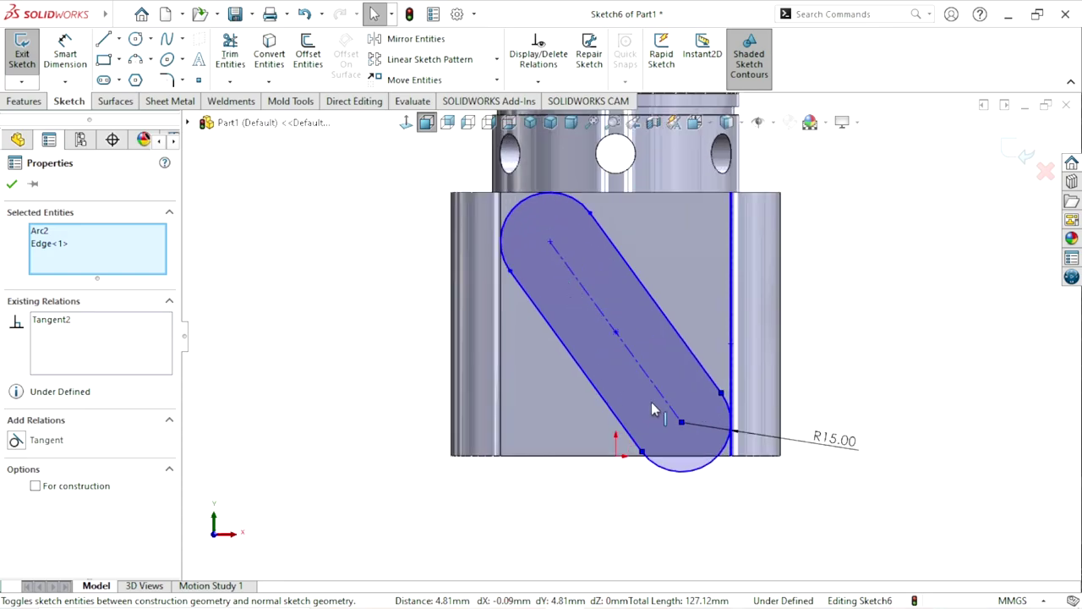
{"action": "left_click_drag", "start_coordinate": [683, 425], "coordinate": [639, 374]}
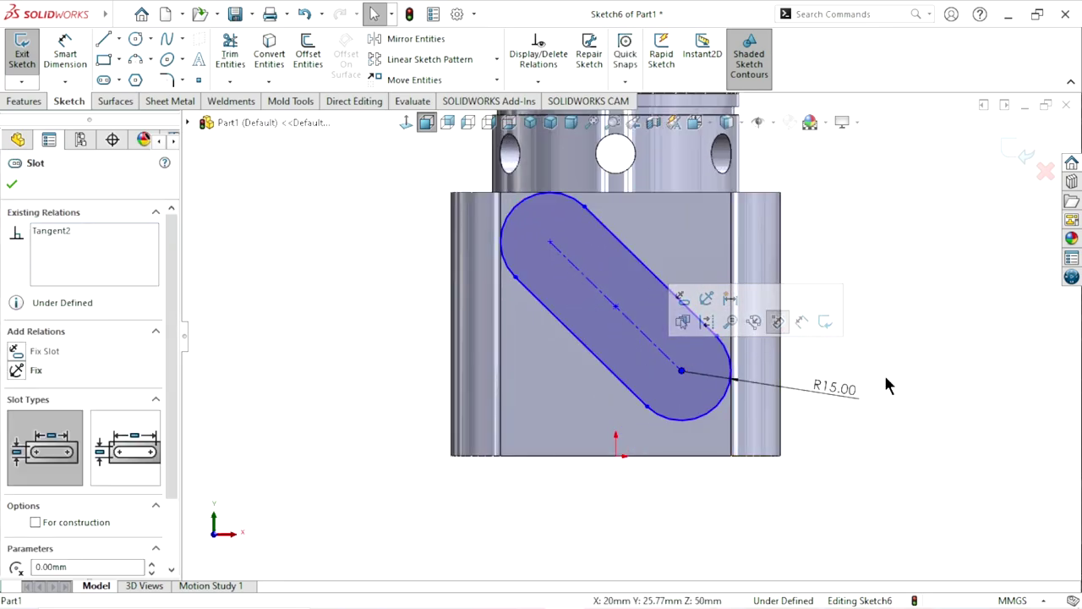
- Draw a vertical centreline from the origin up to the block's top edge
{"action": "left_click", "coordinate": [118, 39]}
{"action": "left_click", "coordinate": [127, 75]}
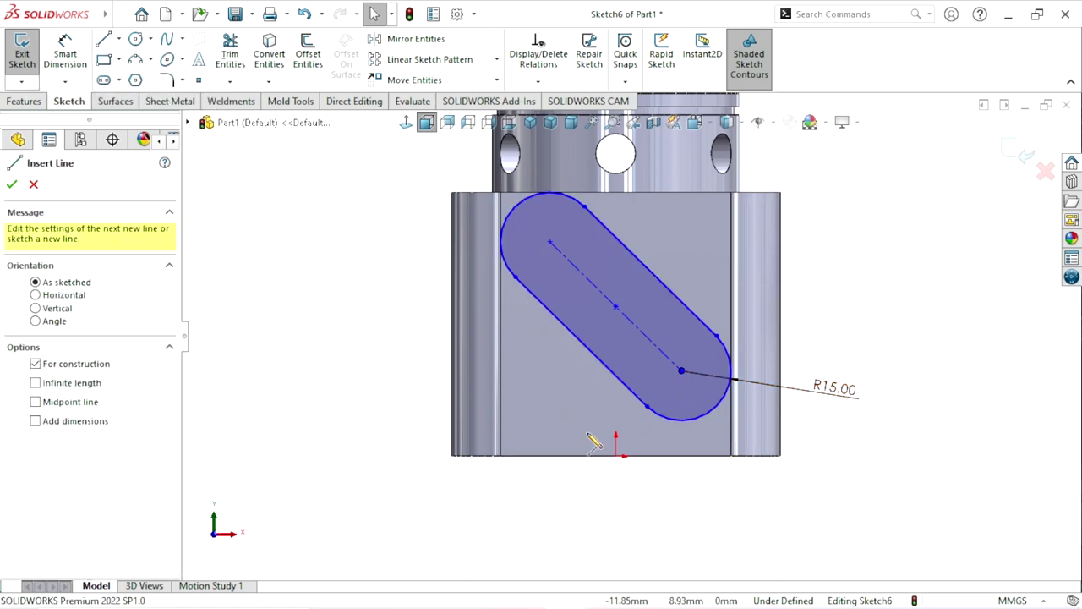
{"action": "left_click", "coordinate": [616, 456]}
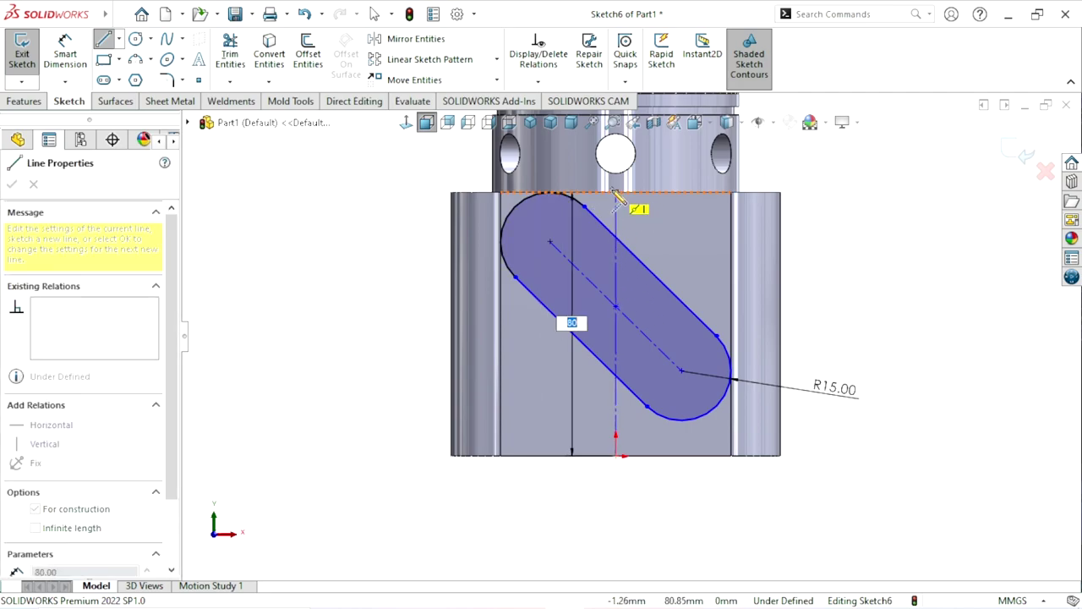
{"action": "left_click", "coordinate": [615, 193]}
{"action": "right_click", "coordinate": [879, 275]}
{"action": "left_click", "coordinate": [869, 278]}
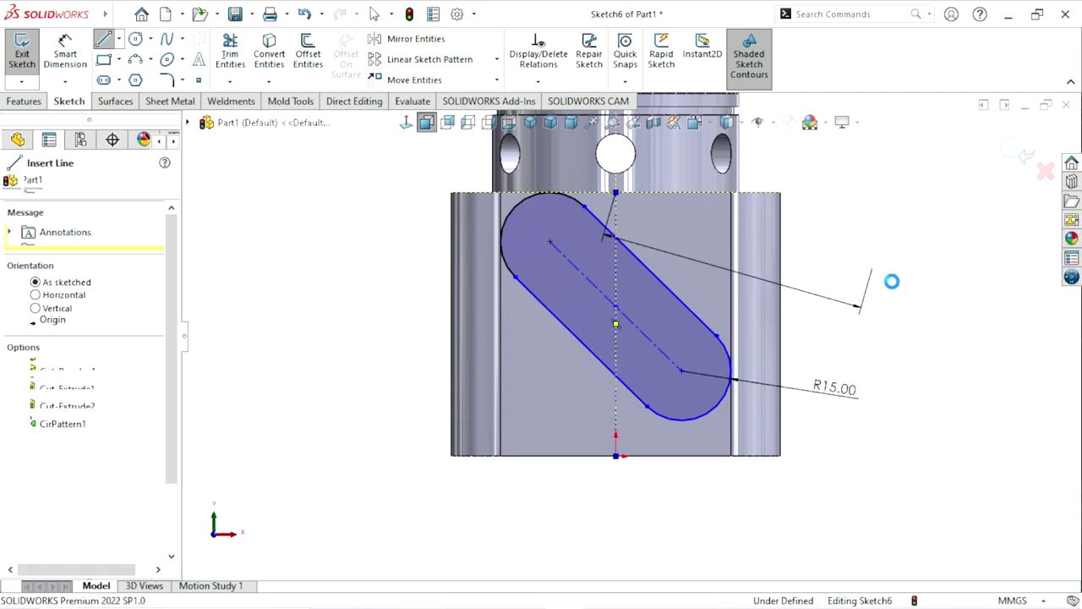
- Dimension the angle between the slot centreline and the vertical centreline as 45°
{"action": "left_click", "coordinate": [75, 64]}
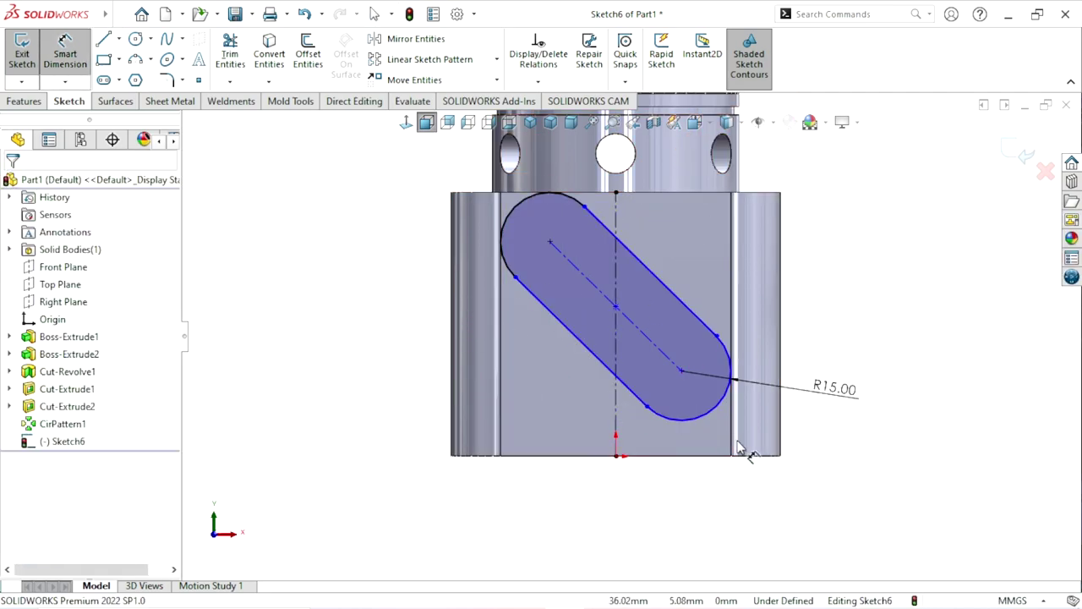
{"action": "left_click", "coordinate": [658, 355]}
{"action": "left_click", "coordinate": [618, 415]}
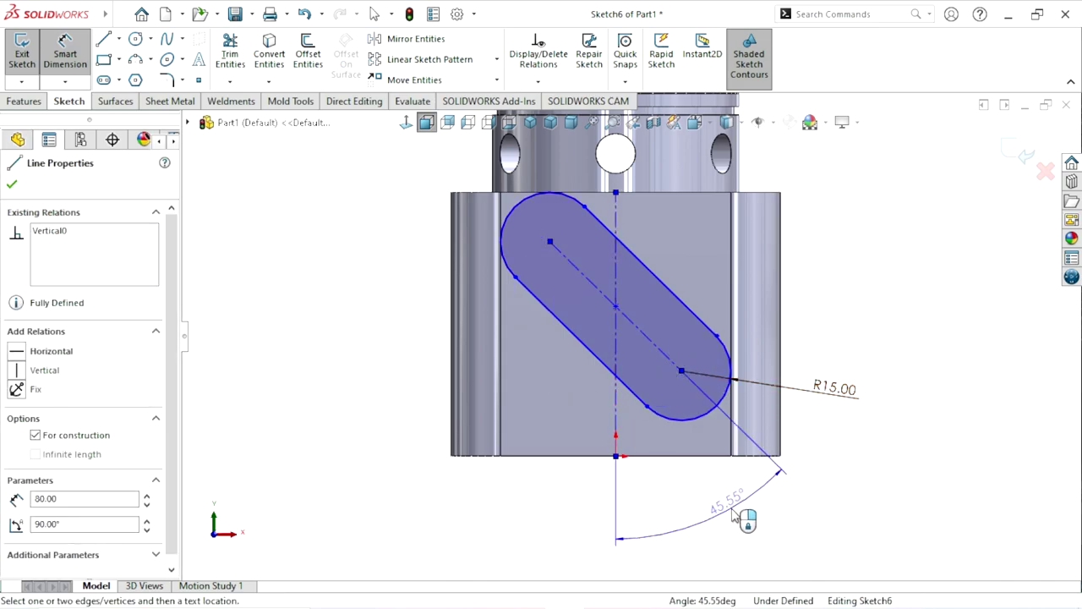
{"action": "left_click", "coordinate": [732, 512]}
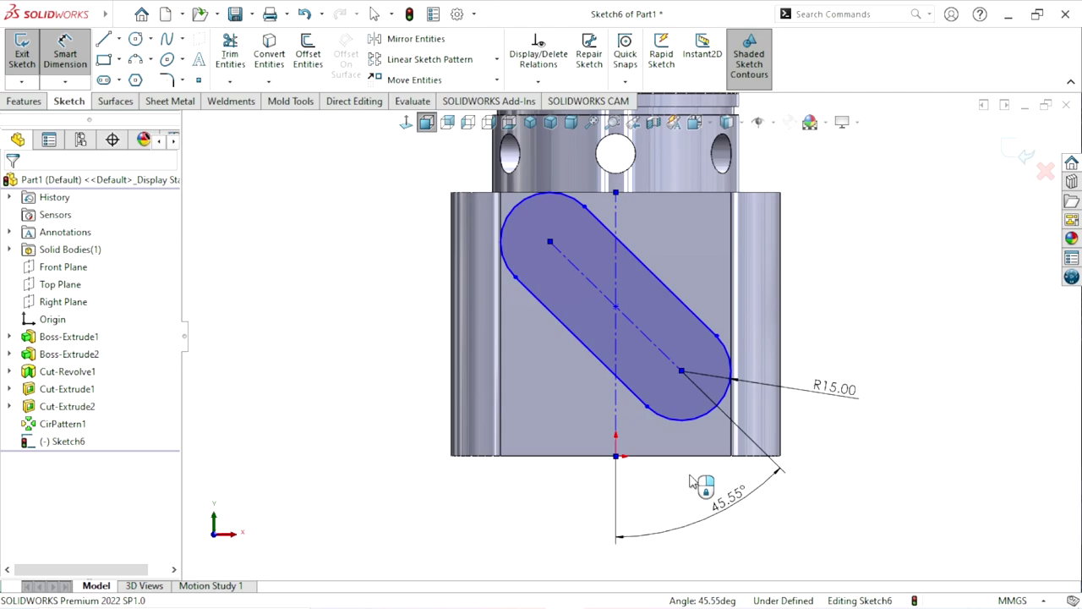
{"action": "type", "text": "45"}
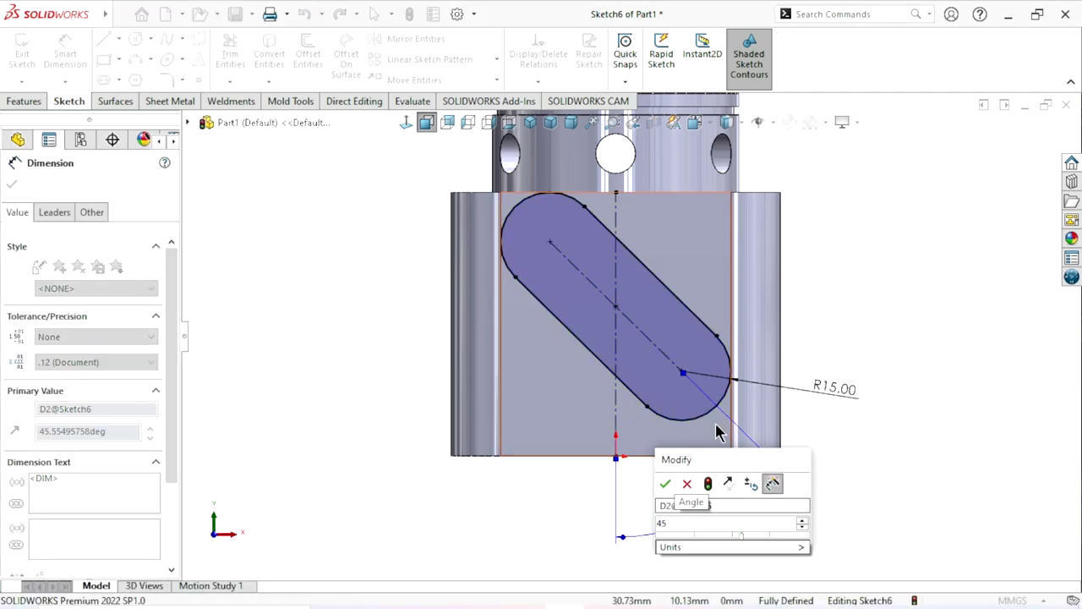
{"action": "left_click", "coordinate": [663, 484]}
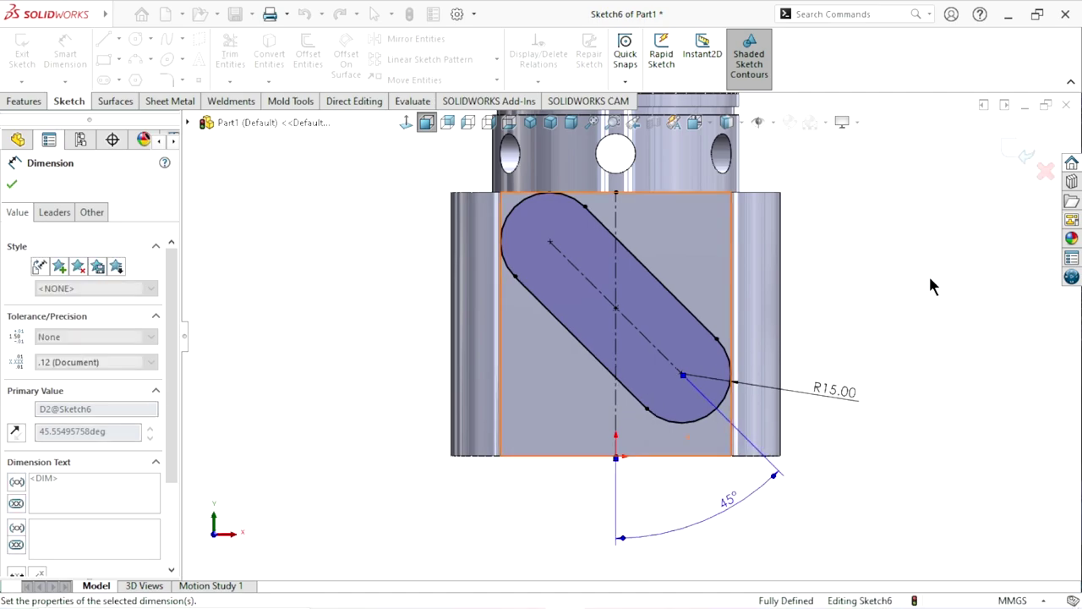
{"action": "key", "text": "z"}
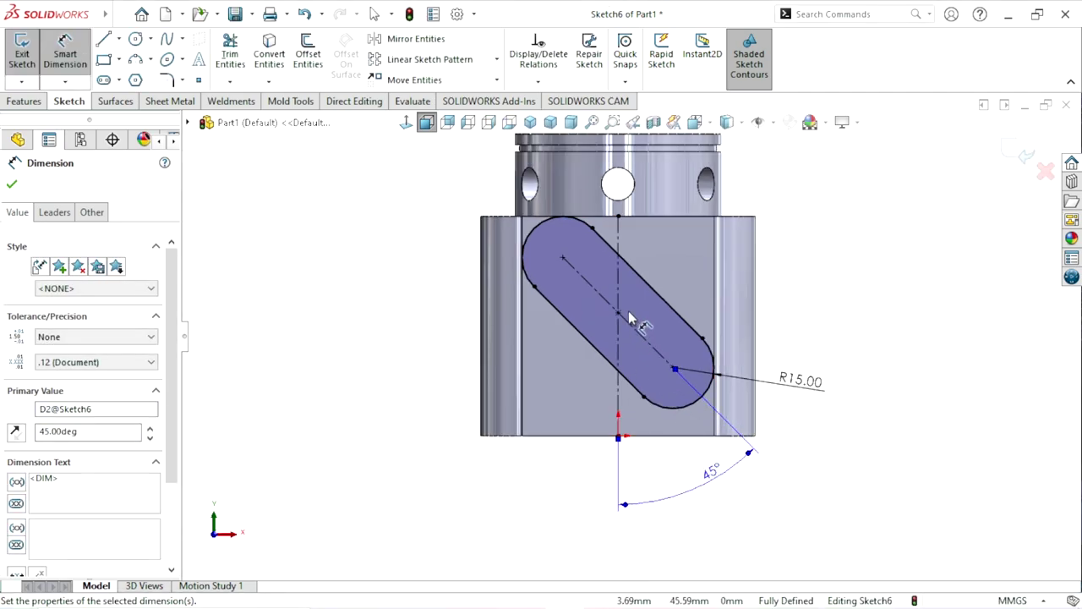
{"action": "scroll", "coordinate": [629, 317], "scroll_direction": "down", "scroll_amount": 1}
{"action": "key", "text": "Escape"}
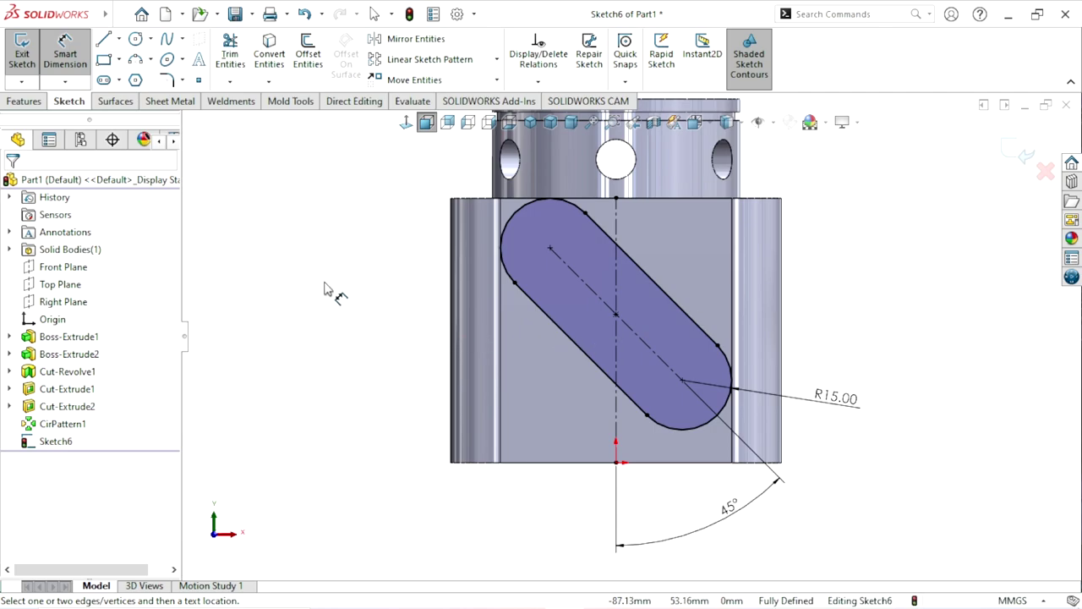
- Extrude the slot sketch Blind 15 mm outward from the block face as a boss
{"action": "left_click", "coordinate": [23, 103]}
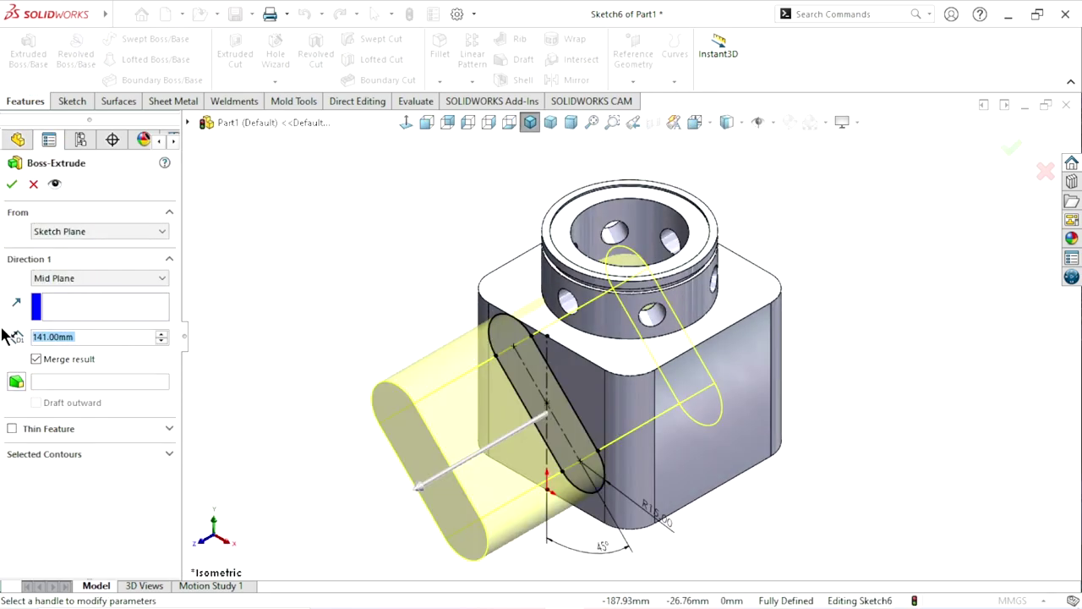
{"action": "left_click", "coordinate": [114, 285]}
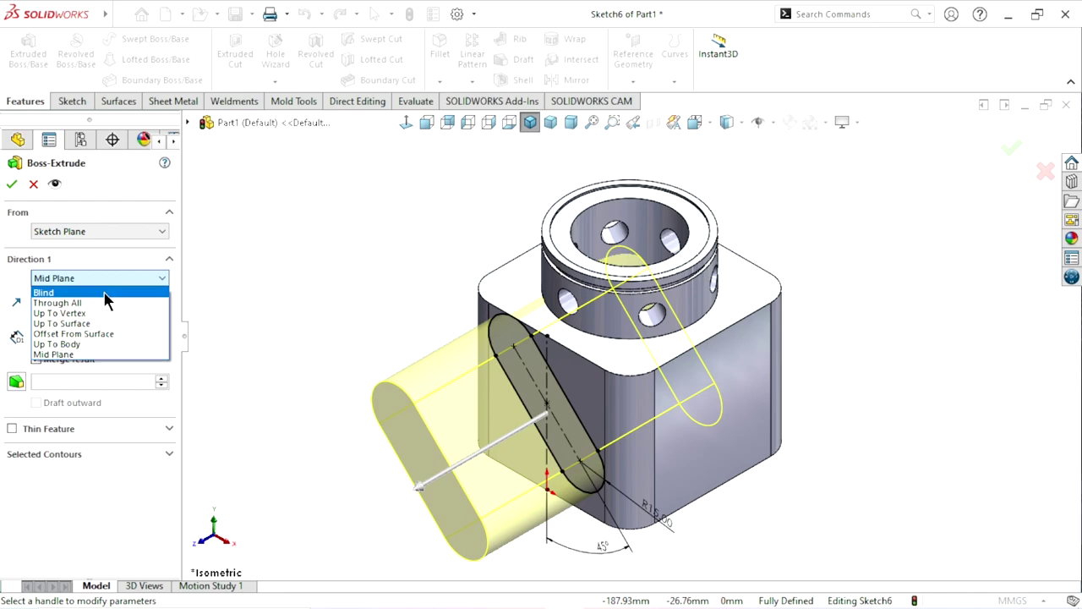
{"action": "left_click", "coordinate": [109, 294]}
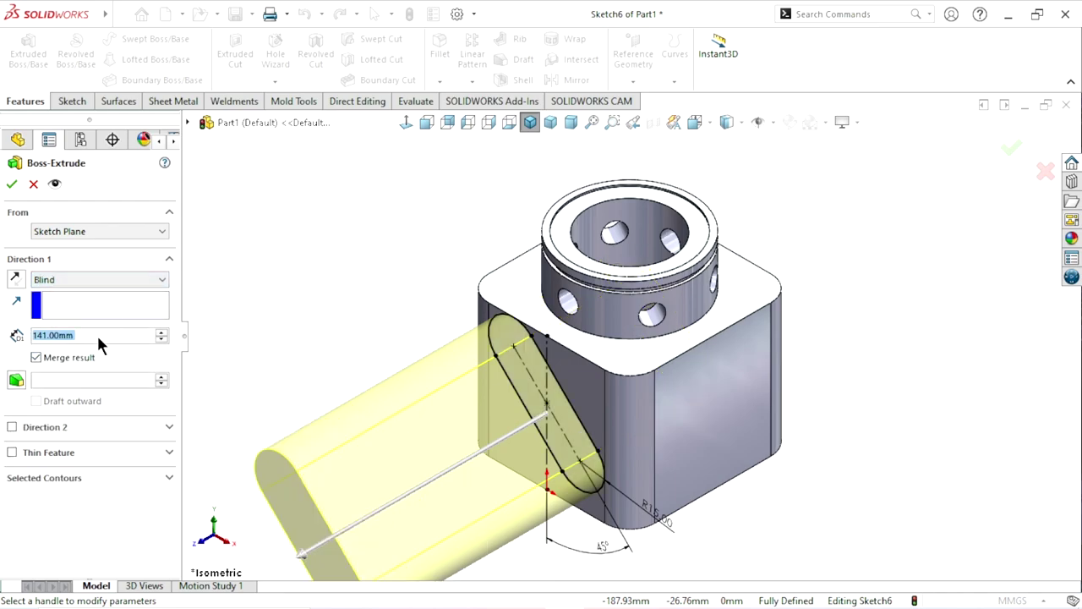
{"action": "left_click", "coordinate": [97, 335]}
{"action": "double_click", "coordinate": [102, 335]}
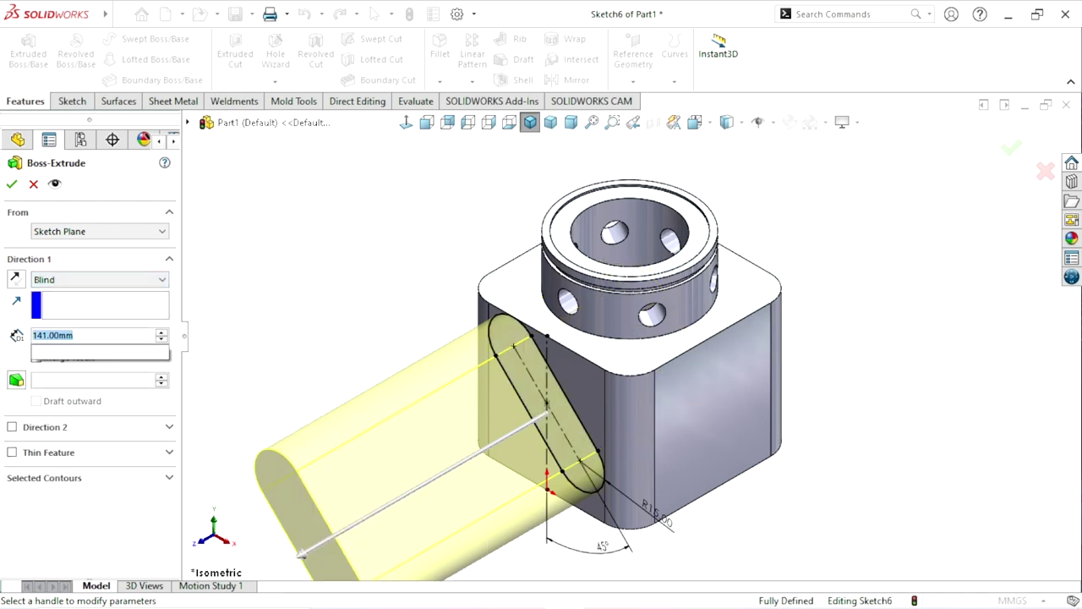
{"action": "type", "text": "15"}
{"action": "key", "text": "Return"}
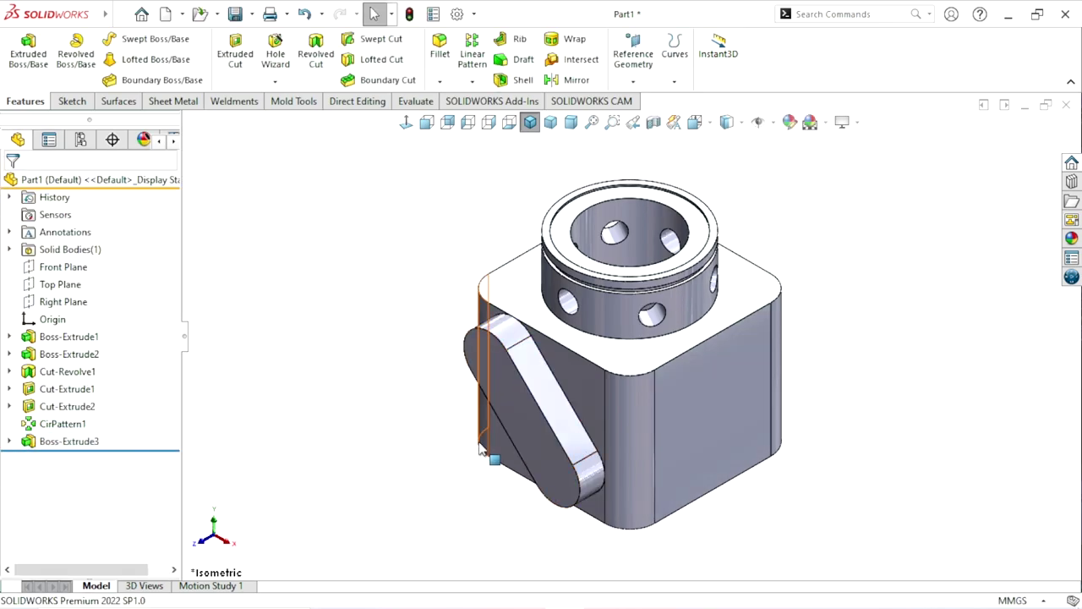
{"action": "mouse_move", "coordinate": [422, 415]}
{"action": "middle_mouse_down"}
{"action": "mouse_move", "coordinate": [373, 253]}
{"action": "mouse_move", "coordinate": [350, 352]}
{"action": "mouse_move", "coordinate": [425, 358]}
{"action": "mouse_move", "coordinate": [459, 374]}
{"action": "middle_mouse_up"}
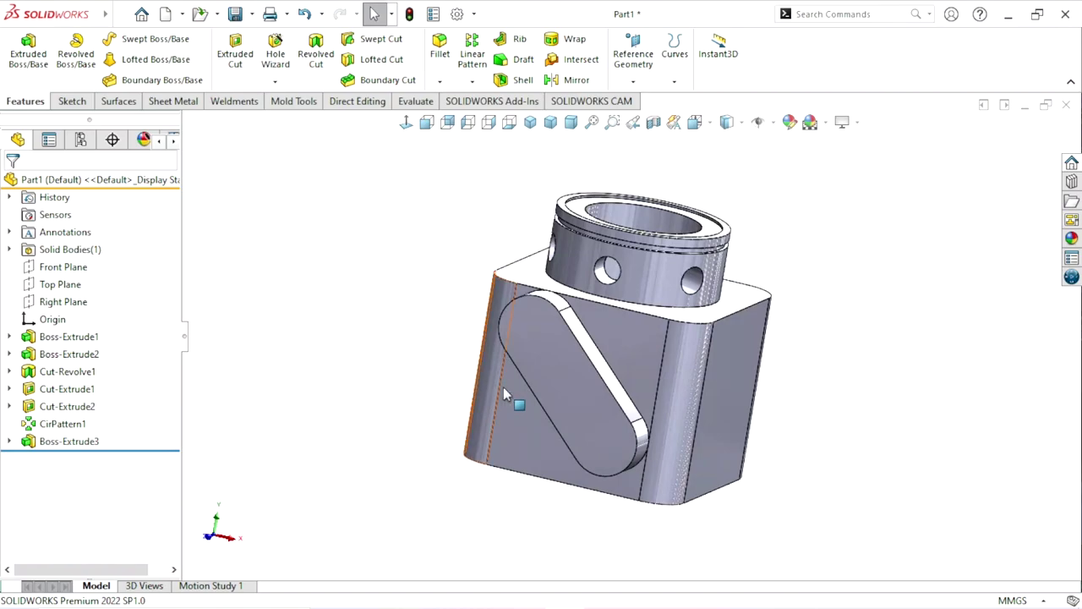
- View the slot boss face normal and start a Hole Wizard hole with the ANSI Metric standard
{"action": "left_click", "coordinate": [557, 396]}
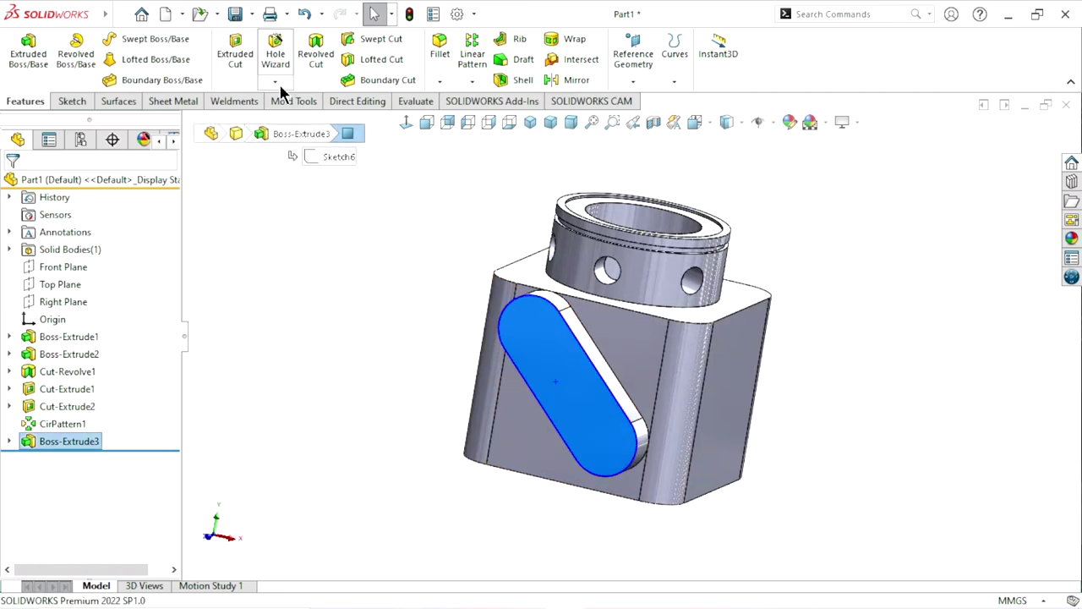
{"action": "left_click", "coordinate": [404, 121]}
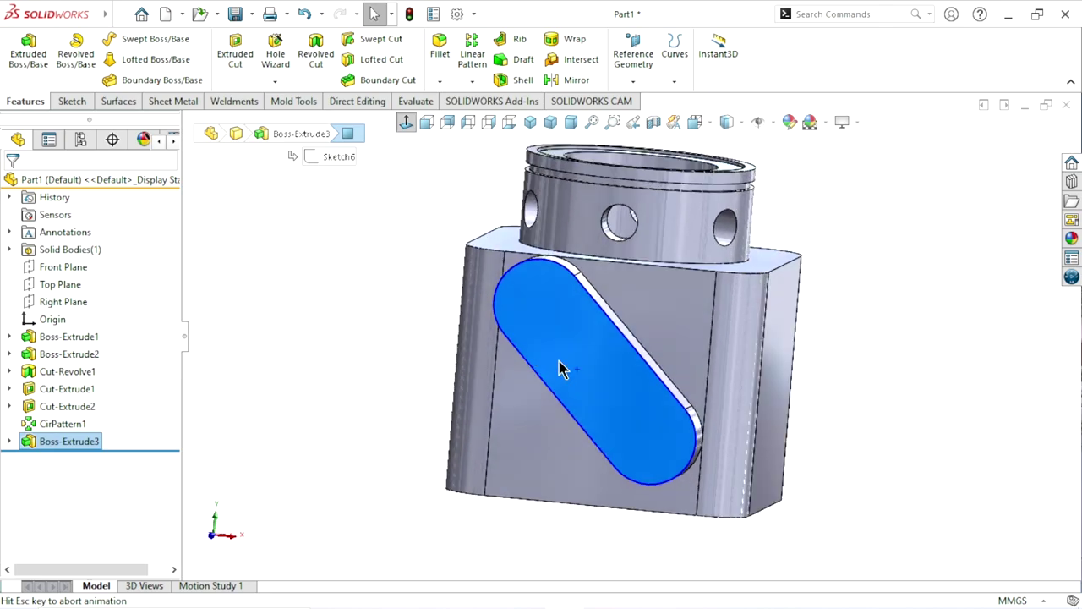
{"action": "left_click", "coordinate": [281, 43]}
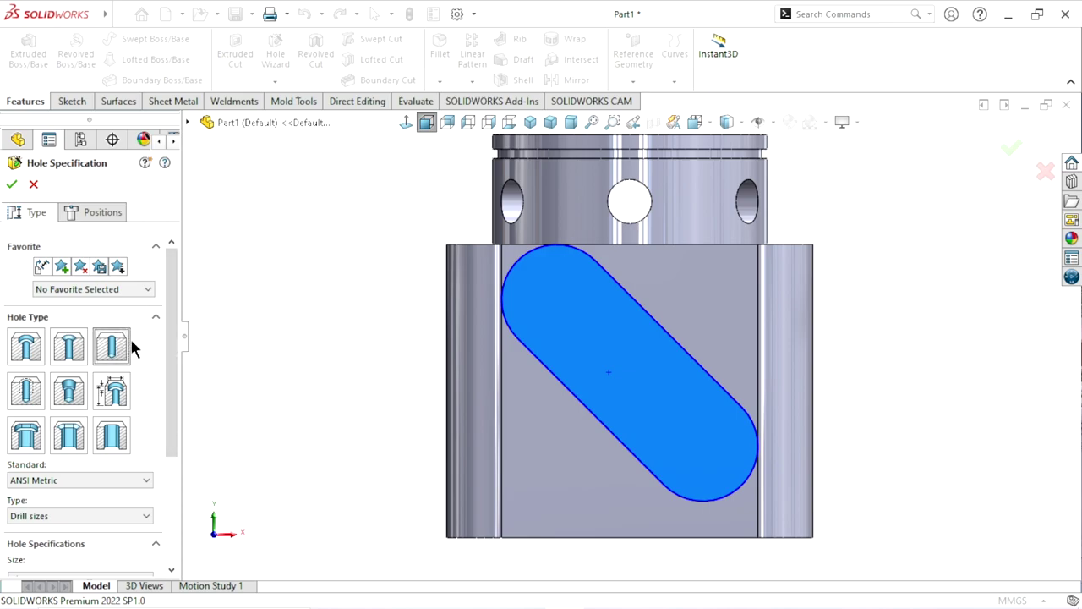
{"action": "left_click_drag", "start_coordinate": [175, 340], "coordinate": [174, 401]}
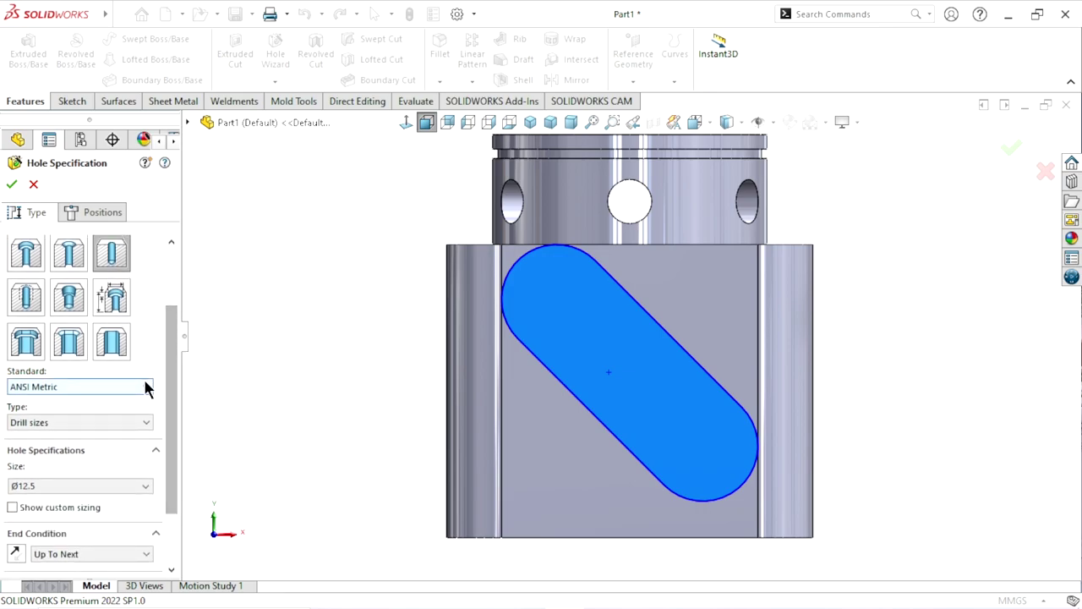
{"action": "left_click", "coordinate": [144, 386]}
{"action": "left_click", "coordinate": [98, 398]}
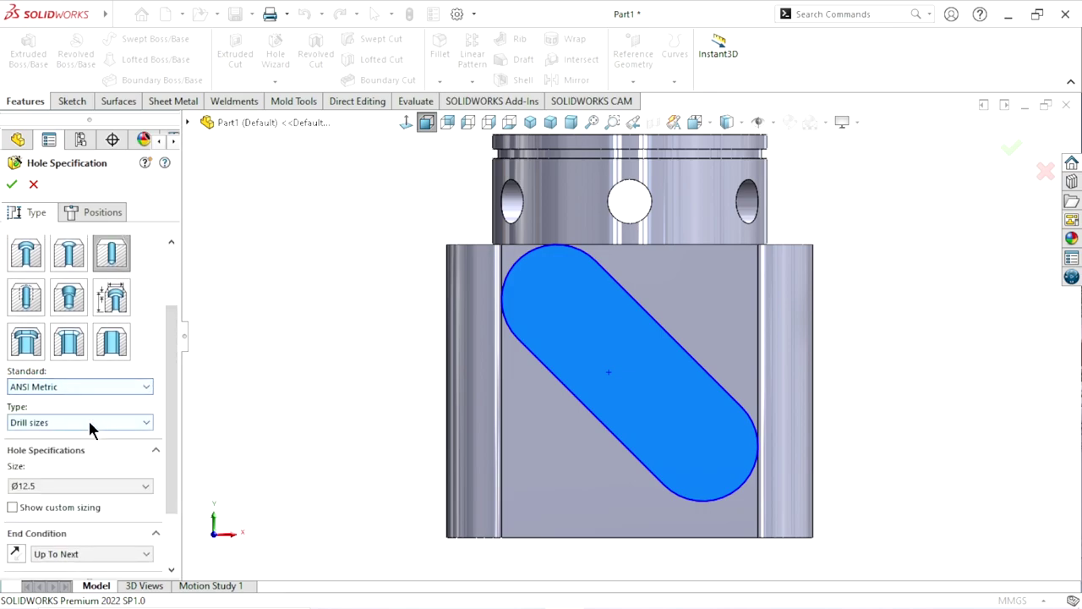
- Set the hole type to Tap Drills with size M18x1.5 and proceed to positions
{"action": "left_click", "coordinate": [90, 424]}
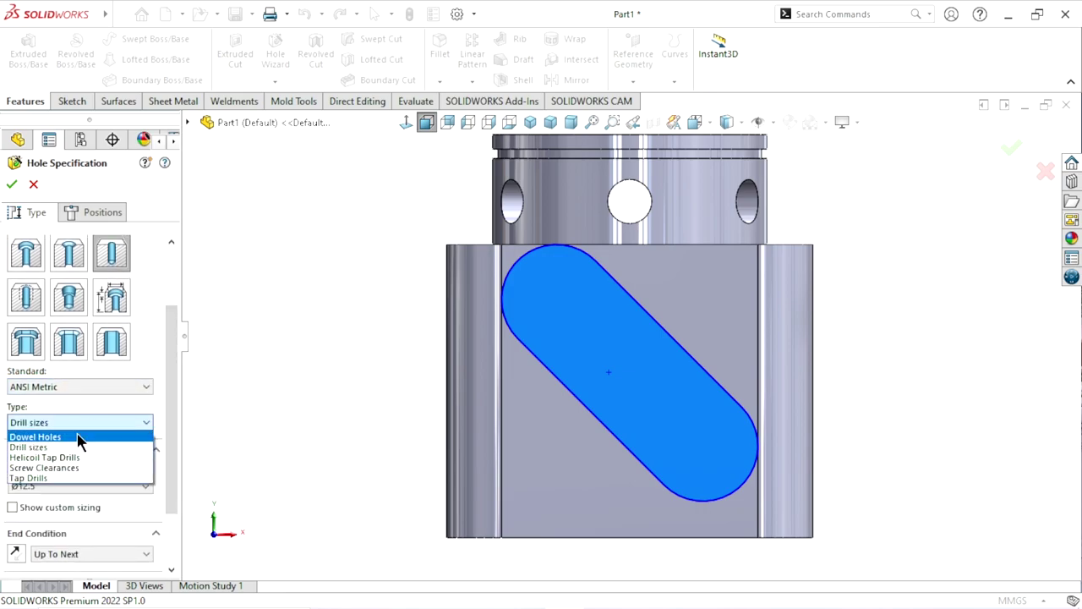
{"action": "left_click", "coordinate": [60, 479]}
{"action": "left_click_drag", "start_coordinate": [165, 436], "coordinate": [168, 492]}
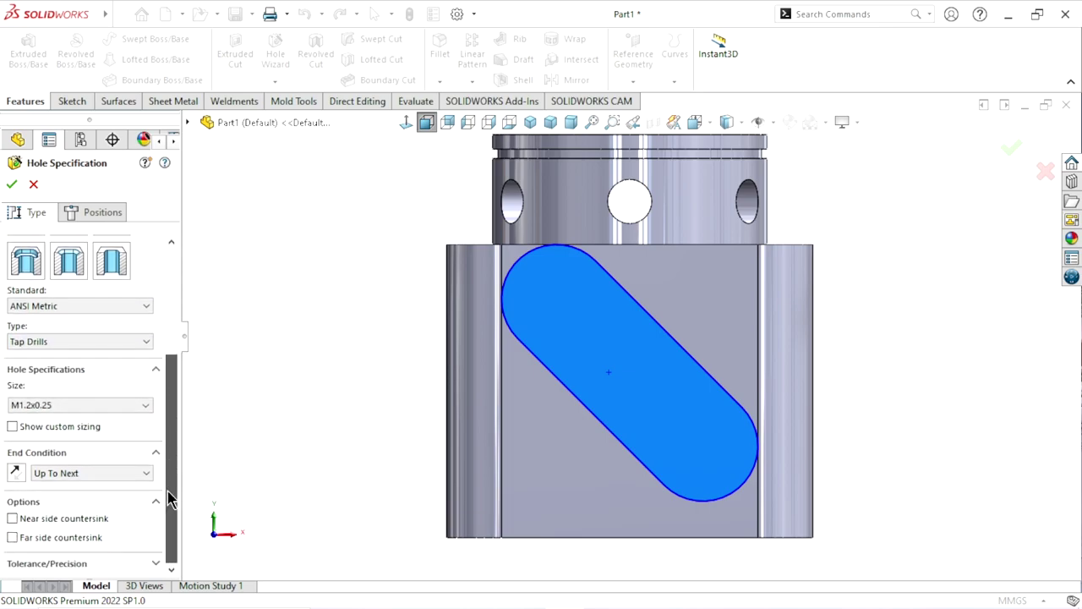
{"action": "left_click", "coordinate": [144, 405]}
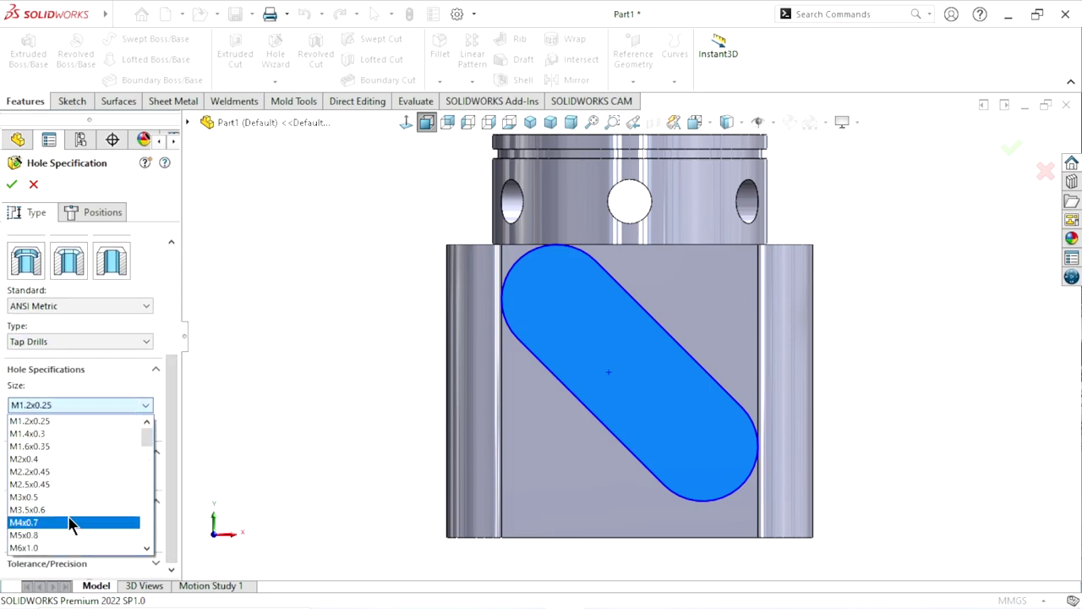
{"action": "scroll", "coordinate": [70, 519], "scroll_direction": "down", "scroll_amount": 1}
{"action": "scroll", "coordinate": [71, 517], "scroll_direction": "down", "scroll_amount": 3}
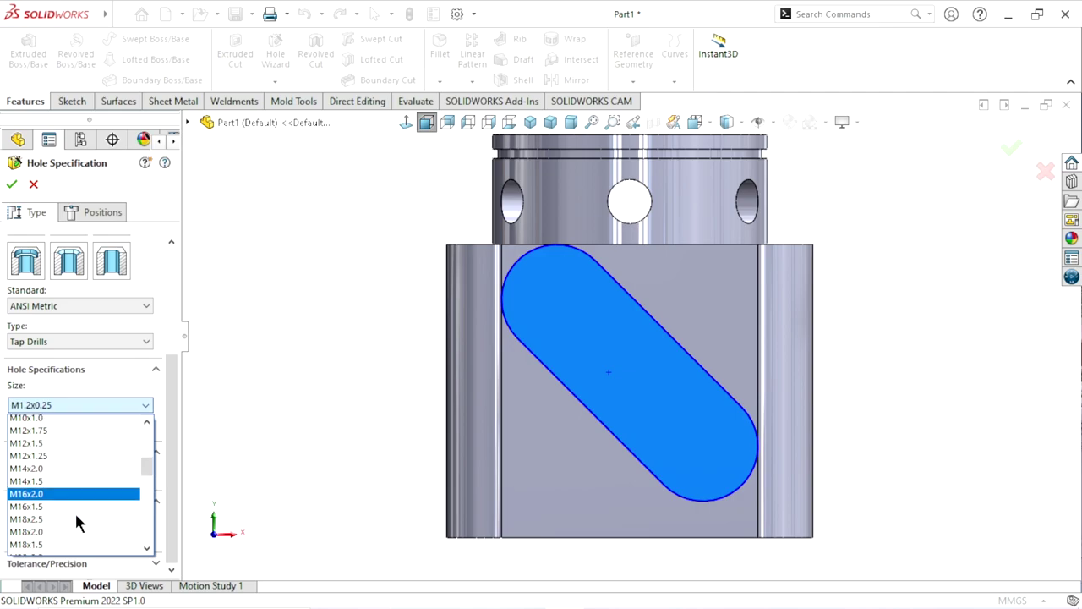
{"action": "scroll", "coordinate": [74, 511], "scroll_direction": "down", "scroll_amount": 2}
{"action": "left_click", "coordinate": [67, 521]}
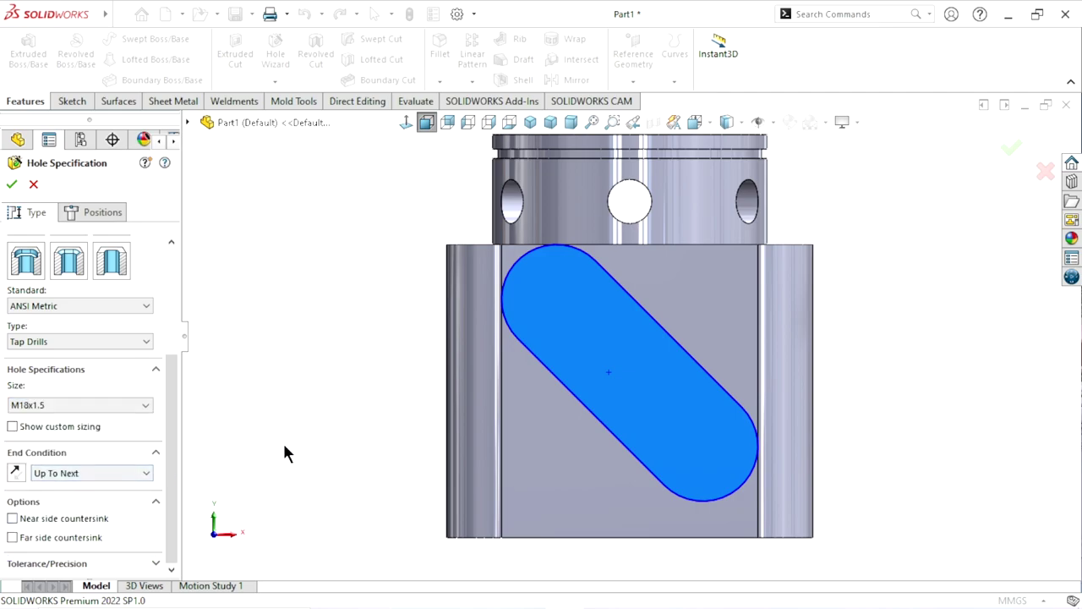
{"action": "left_click", "coordinate": [102, 212]}
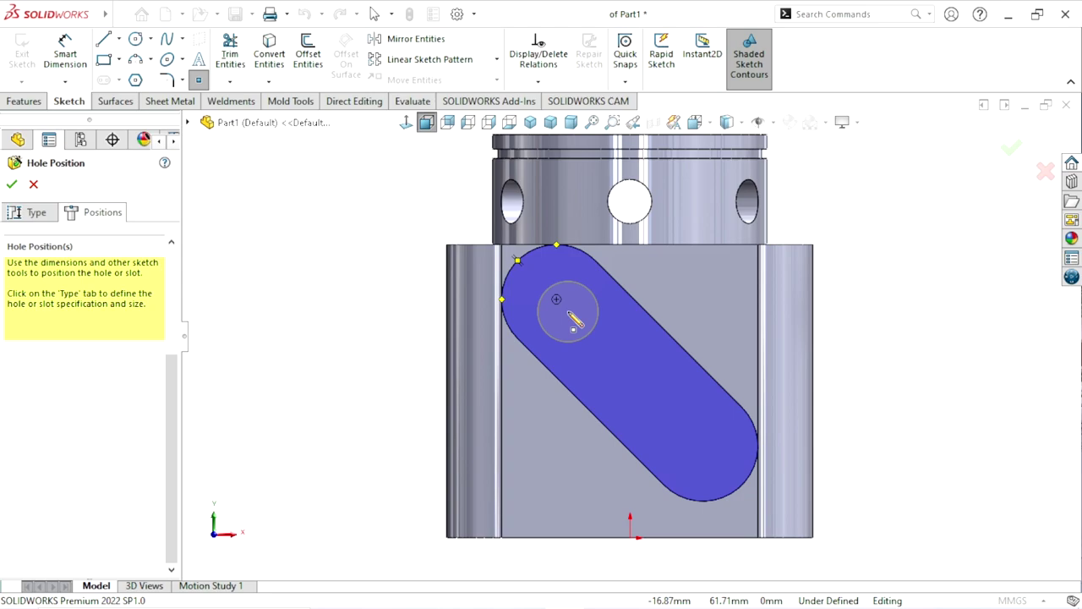
- Place two hole centres at the slot's upper and lower ends
{"action": "left_click", "coordinate": [568, 310]}
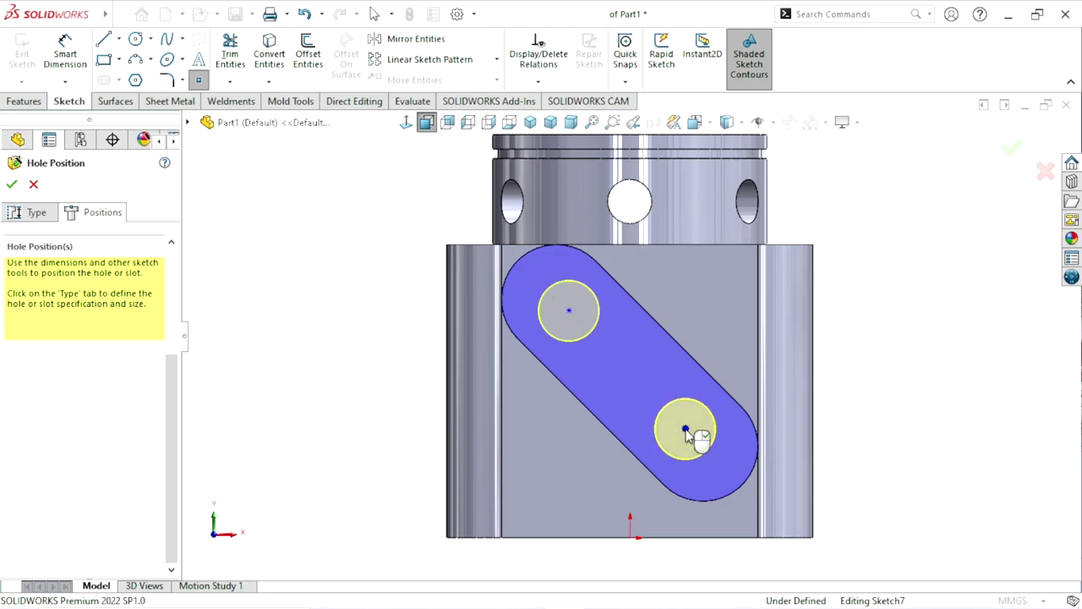
{"action": "left_click", "coordinate": [689, 435]}
{"action": "right_click", "coordinate": [835, 377]}
{"action": "left_click", "coordinate": [860, 379]}
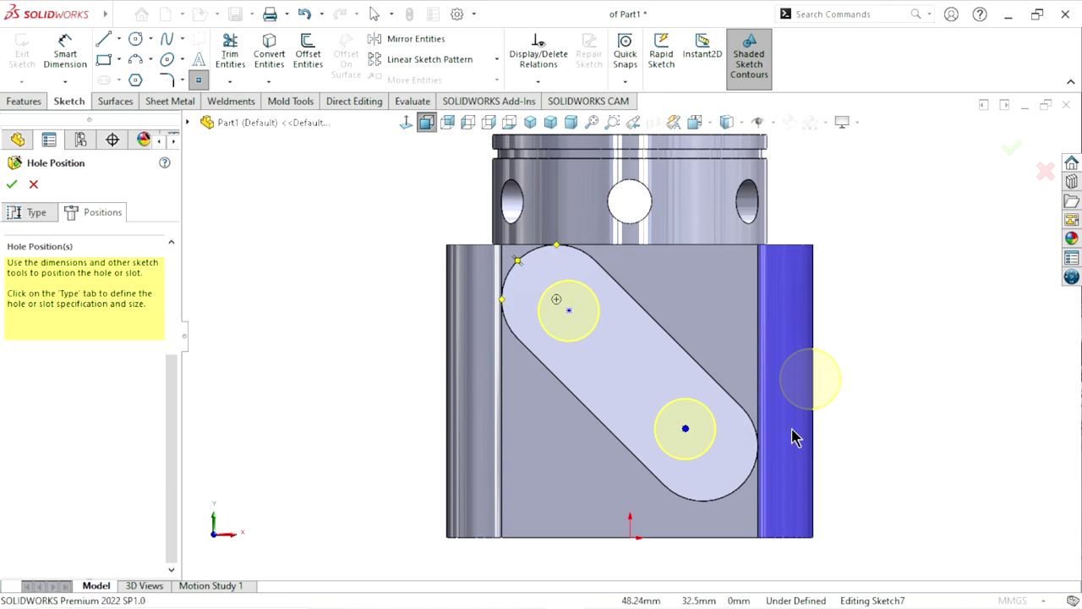
{"action": "key", "text": "f"}
{"action": "scroll", "coordinate": [689, 382], "scroll_direction": "down", "scroll_amount": 2}
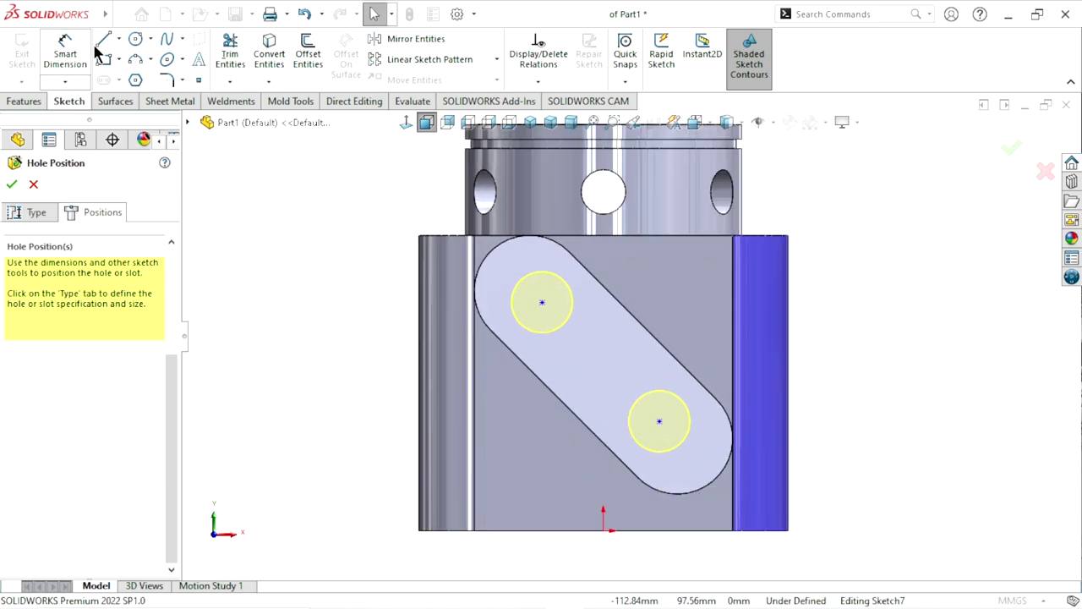
- Draw a construction centreline joining the two hole centres
{"action": "left_click", "coordinate": [119, 39]}
{"action": "left_click", "coordinate": [129, 75]}
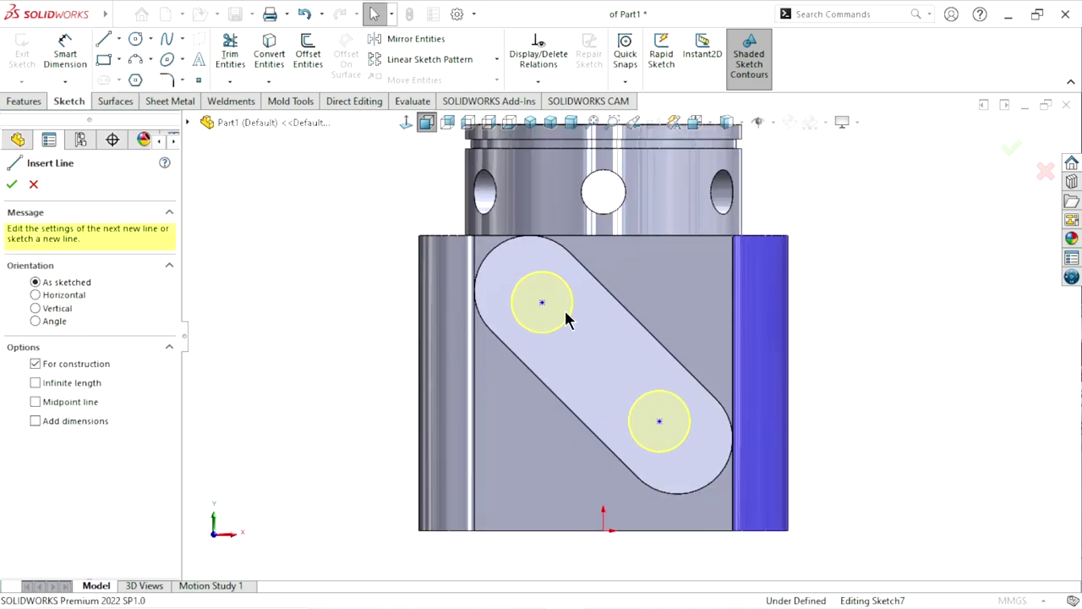
{"action": "left_click", "coordinate": [542, 303]}
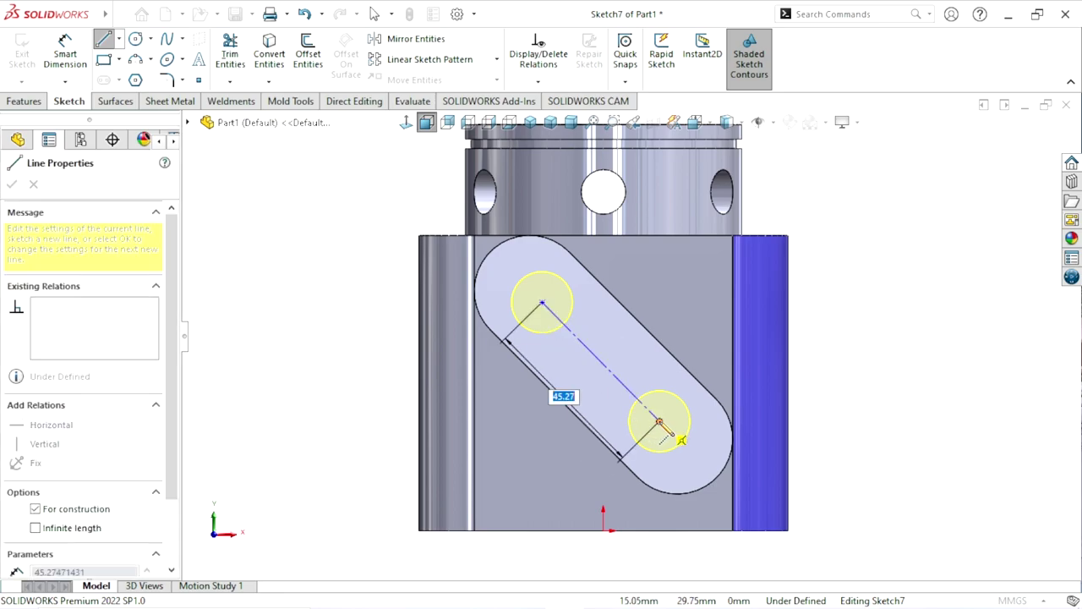
{"action": "left_click", "coordinate": [659, 421]}
{"action": "right_click", "coordinate": [845, 364]}
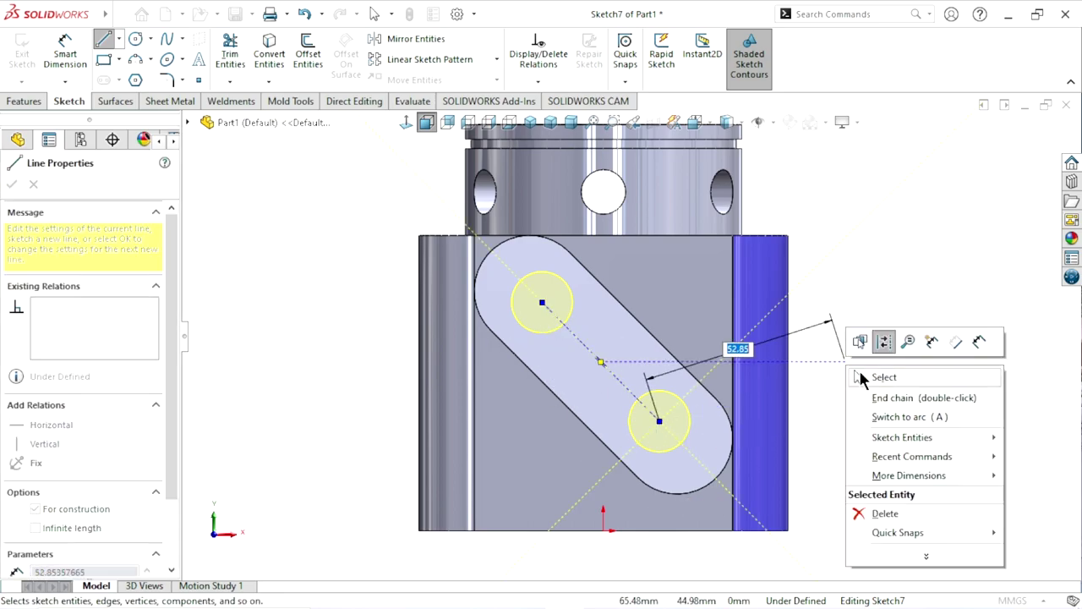
{"action": "left_click", "coordinate": [871, 379]}
{"action": "key", "text": "Escape"}
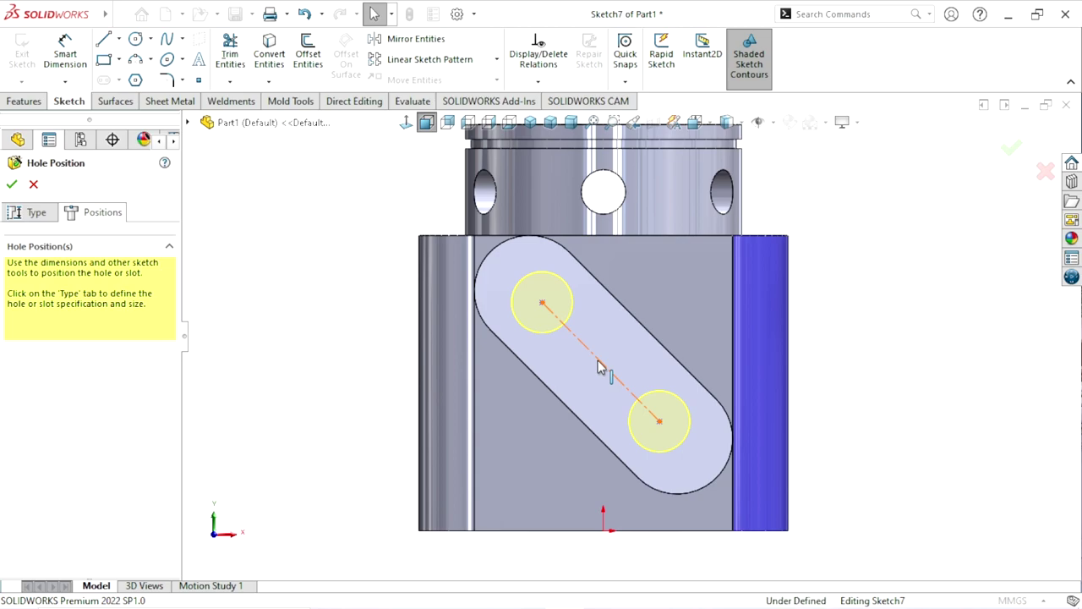
- Make the construction centreline parallel to the slot edge
{"action": "left_click", "coordinate": [599, 365]}
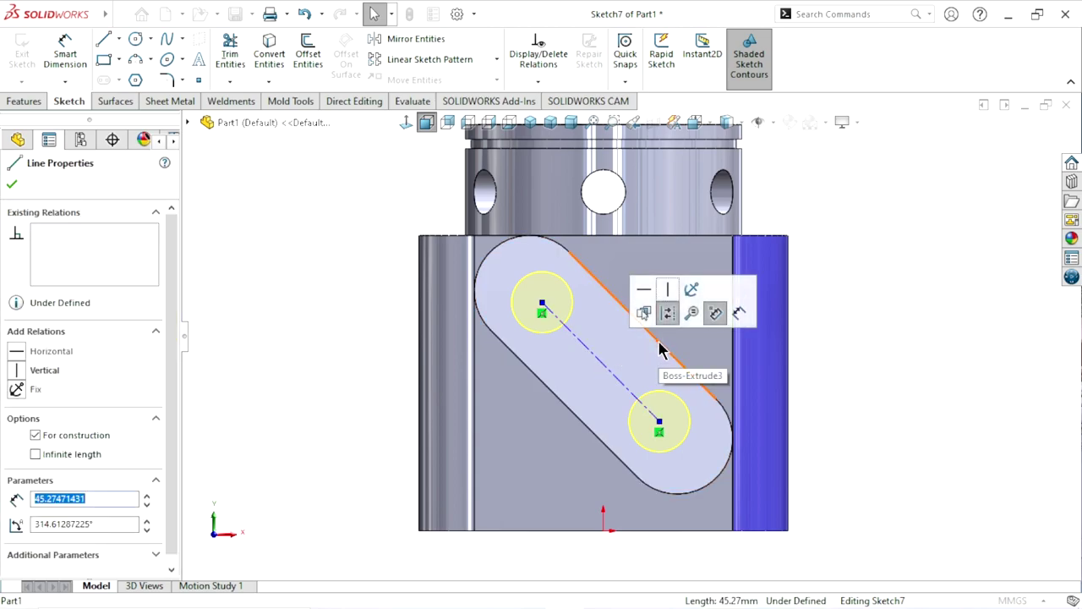
{"action": "key", "text": "Escape"}
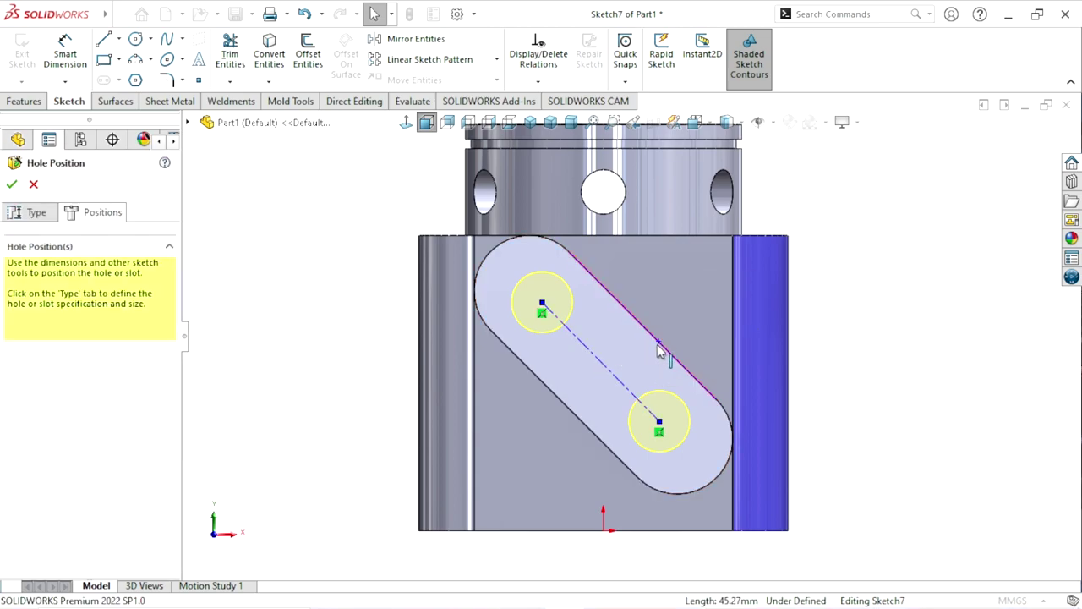
{"action": "left_click", "coordinate": [661, 353], "text": "ctrl"}
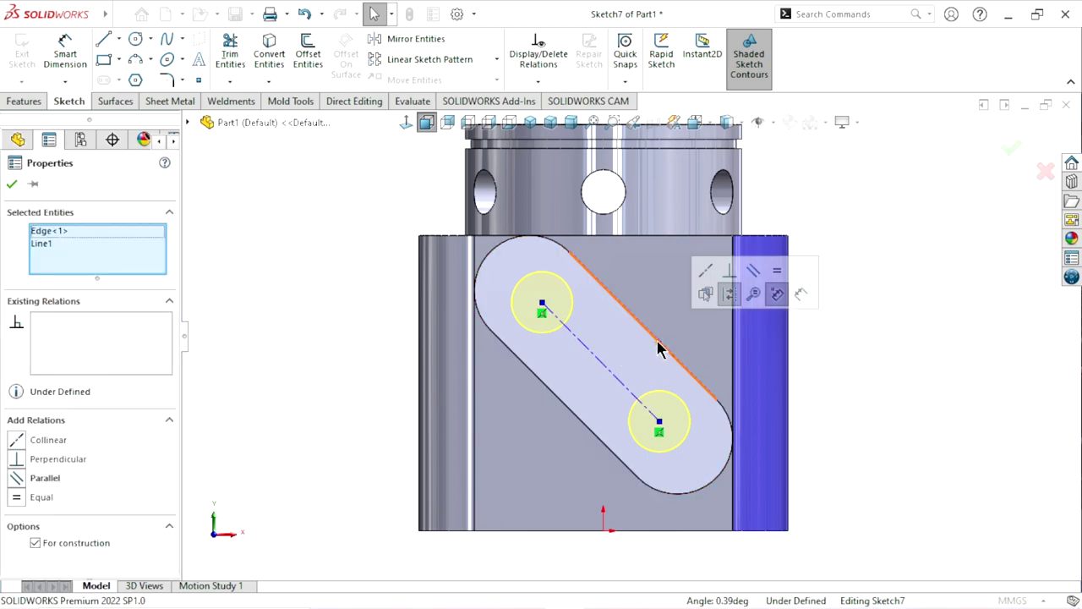
{"action": "left_click", "coordinate": [754, 272]}
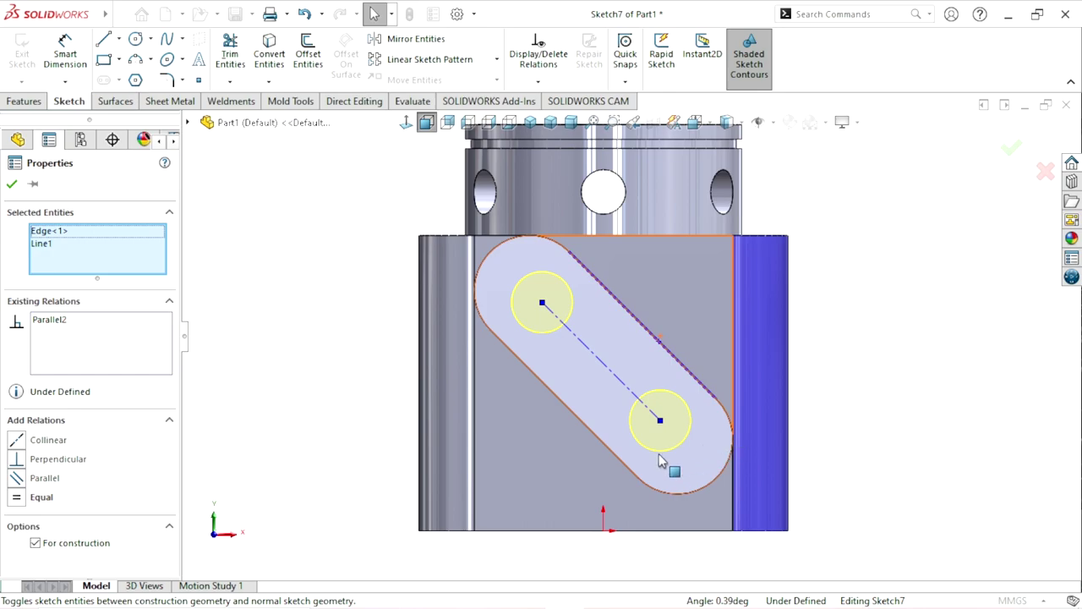
{"action": "middle_click_drag", "start_coordinate": [661, 460], "coordinate": [642, 408], "text": "ctrl"}
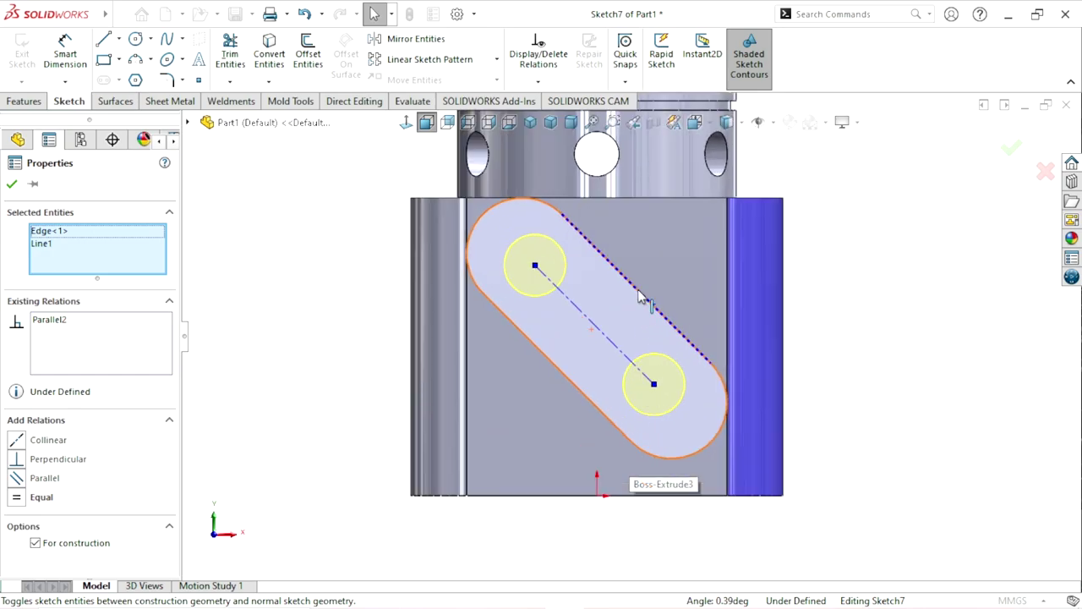
{"action": "left_click", "coordinate": [594, 324], "text": "ctrl"}
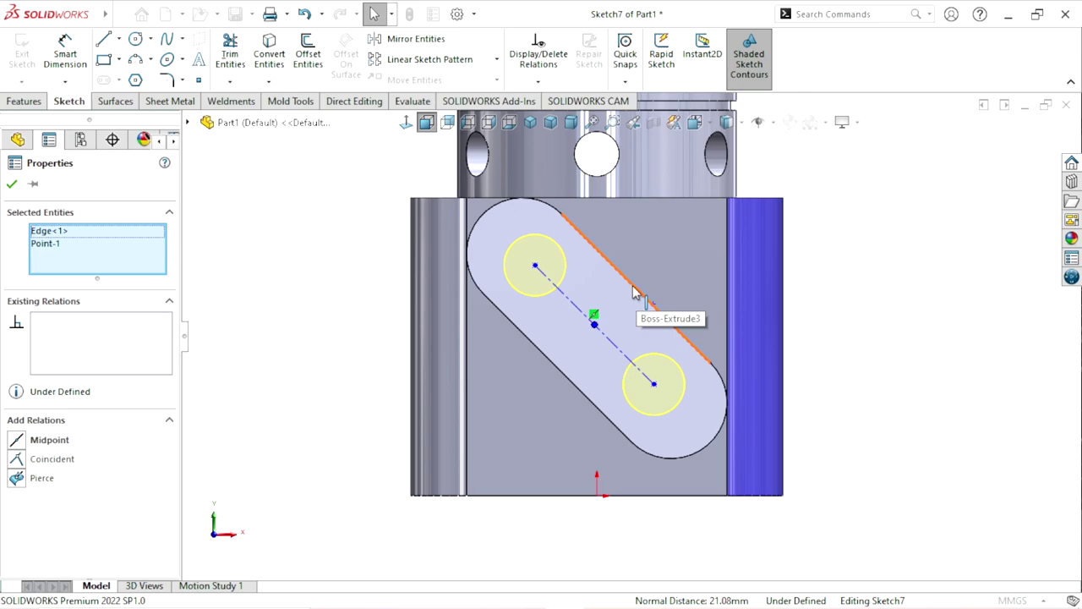
{"action": "key", "text": "Escape"}
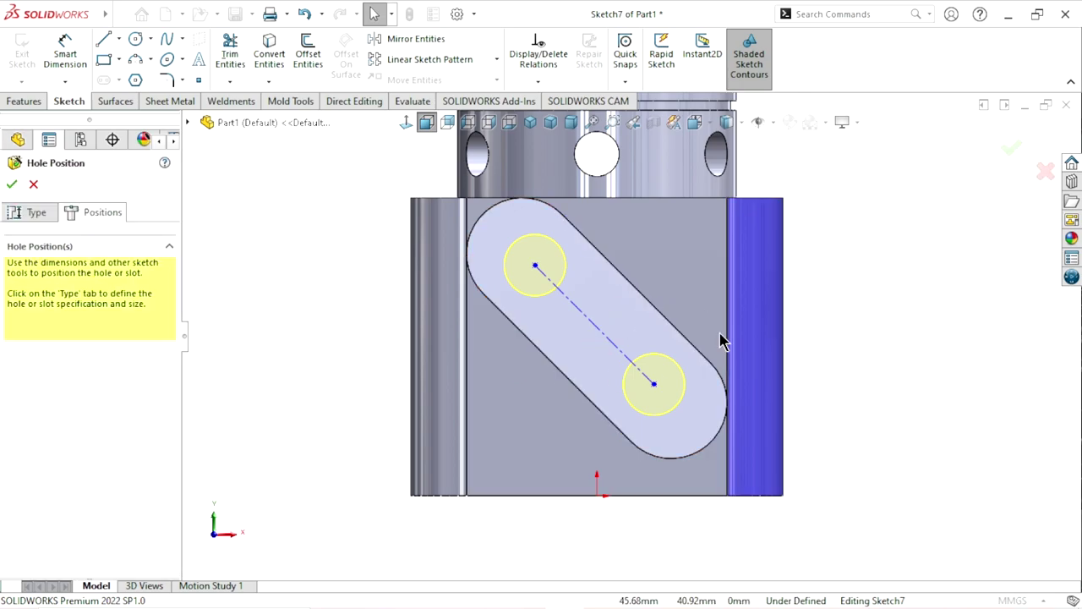
{"action": "left_click", "coordinate": [66, 55]}
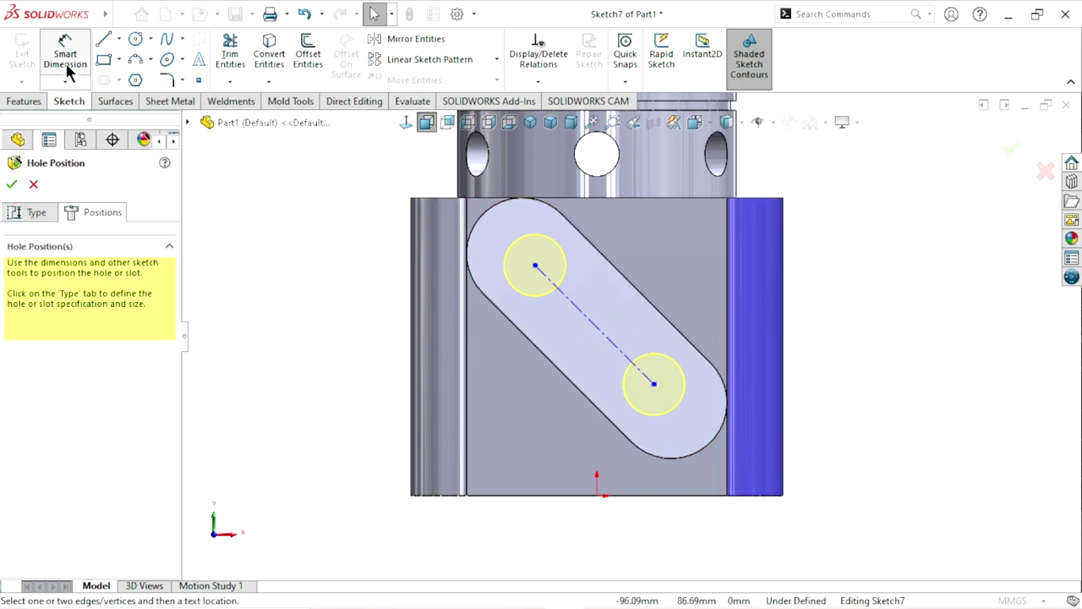
- Dimension the centreline between the two hole centres to 45 mm
{"action": "left_click", "coordinate": [601, 335]}
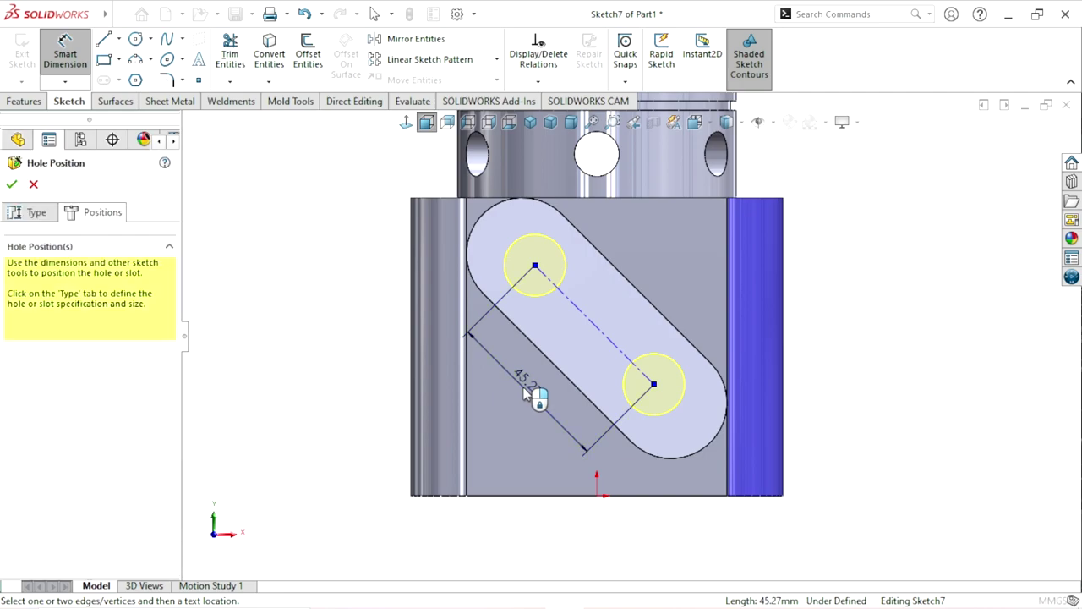
{"action": "left_click", "coordinate": [519, 394]}
{"action": "type", "text": "45"}
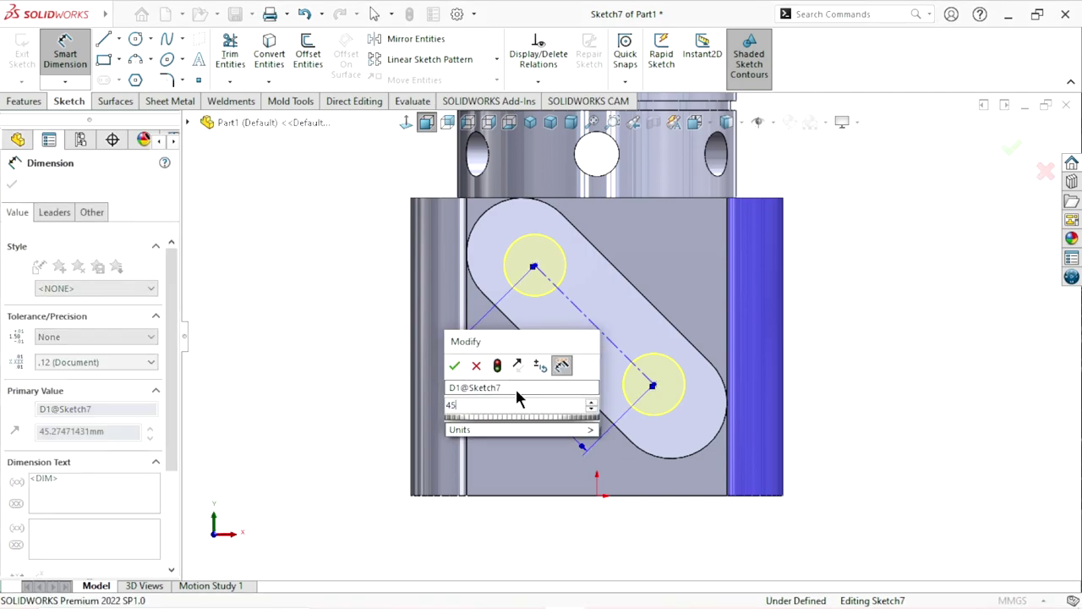
{"action": "key", "text": "Return"}
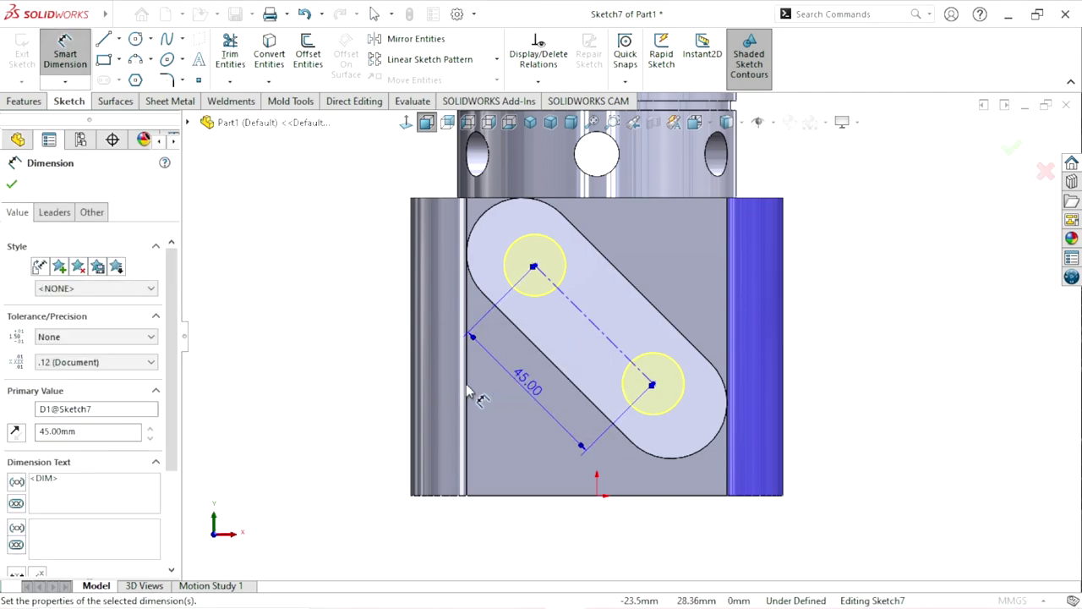
{"action": "key", "text": "ctrl+Up"}
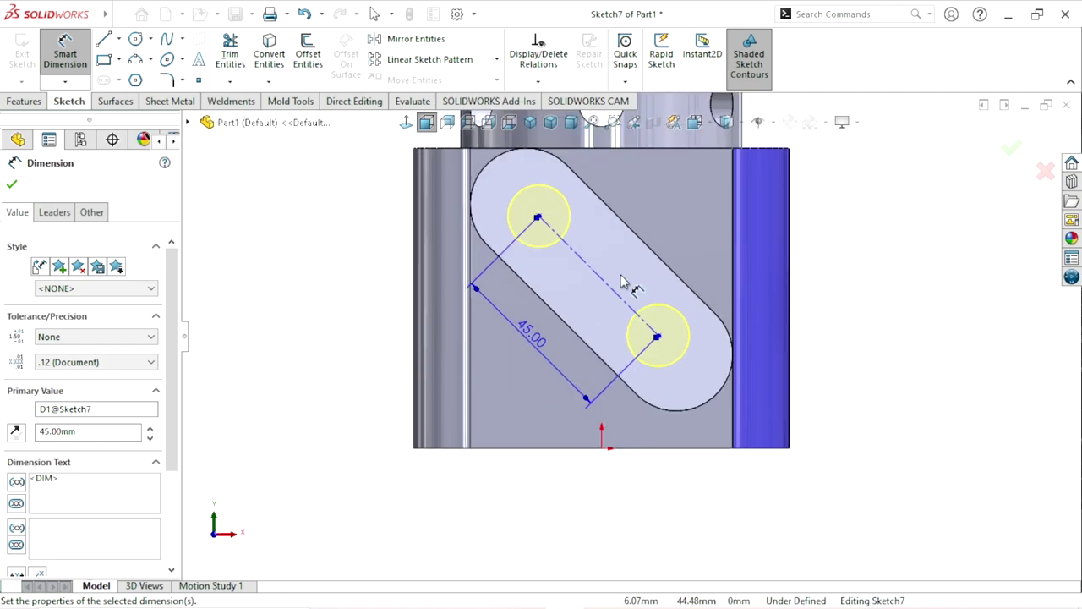
{"action": "left_click", "coordinate": [12, 185]}
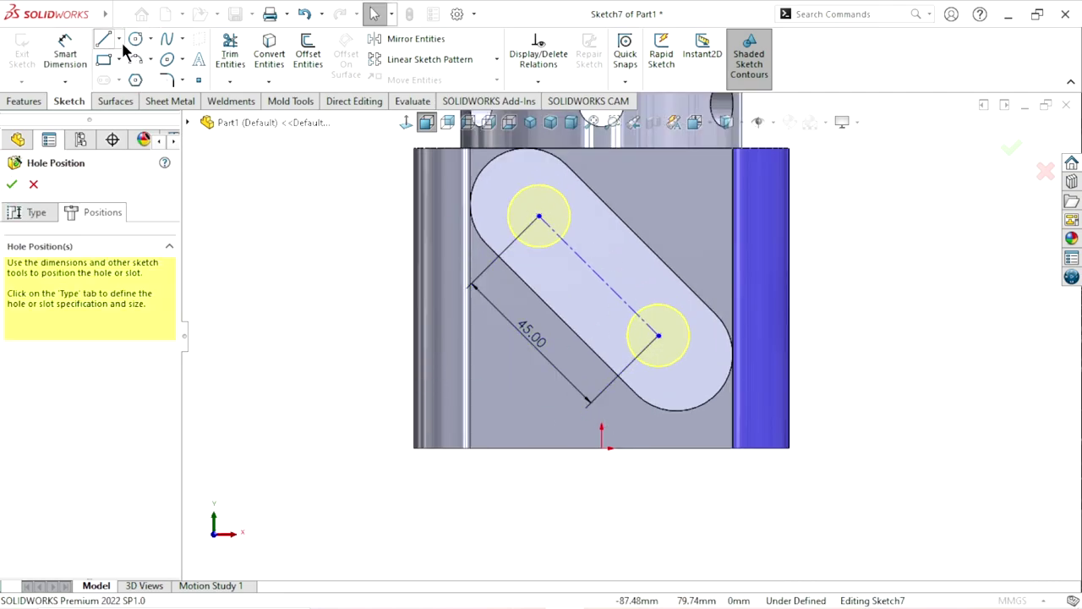
- Draw a construction centreline across the slot from its upper edge to its lower edge
{"action": "left_click", "coordinate": [121, 40]}
{"action": "left_click", "coordinate": [120, 67]}
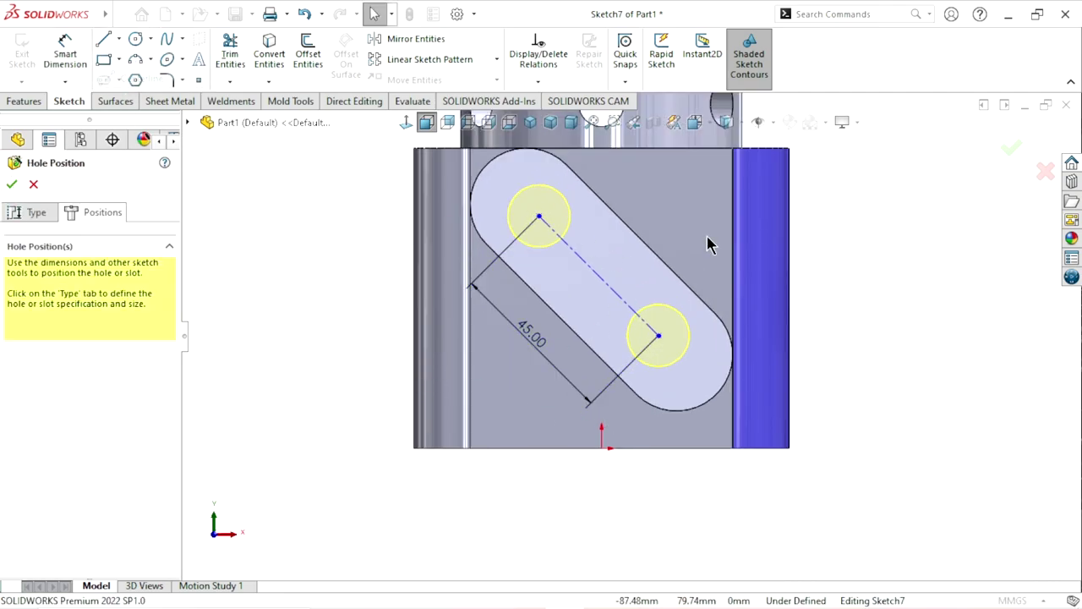
{"action": "left_click", "coordinate": [642, 239]}
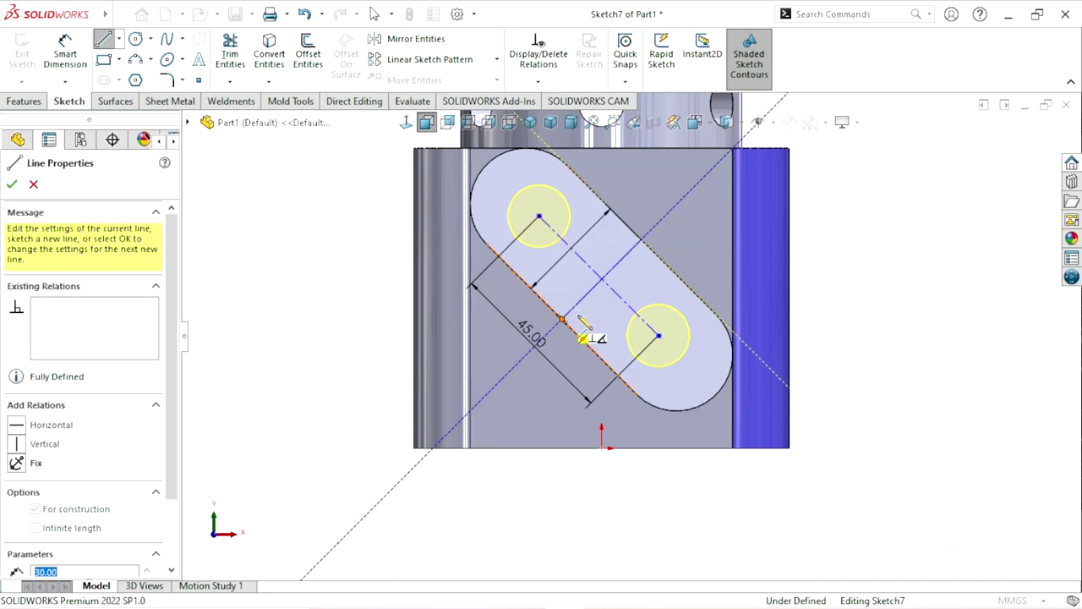
{"action": "left_click", "coordinate": [580, 318]}
{"action": "right_click", "coordinate": [885, 248]}
{"action": "left_click", "coordinate": [917, 322]}
{"action": "key", "text": "Escape"}
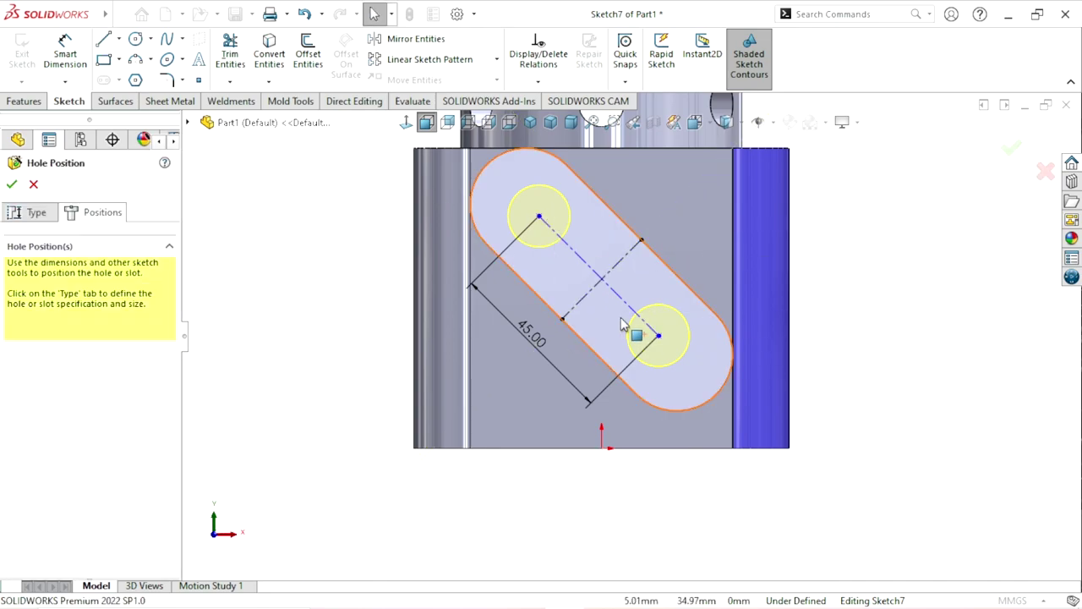
{"action": "scroll", "coordinate": [621, 324], "scroll_direction": "down", "scroll_amount": 4}
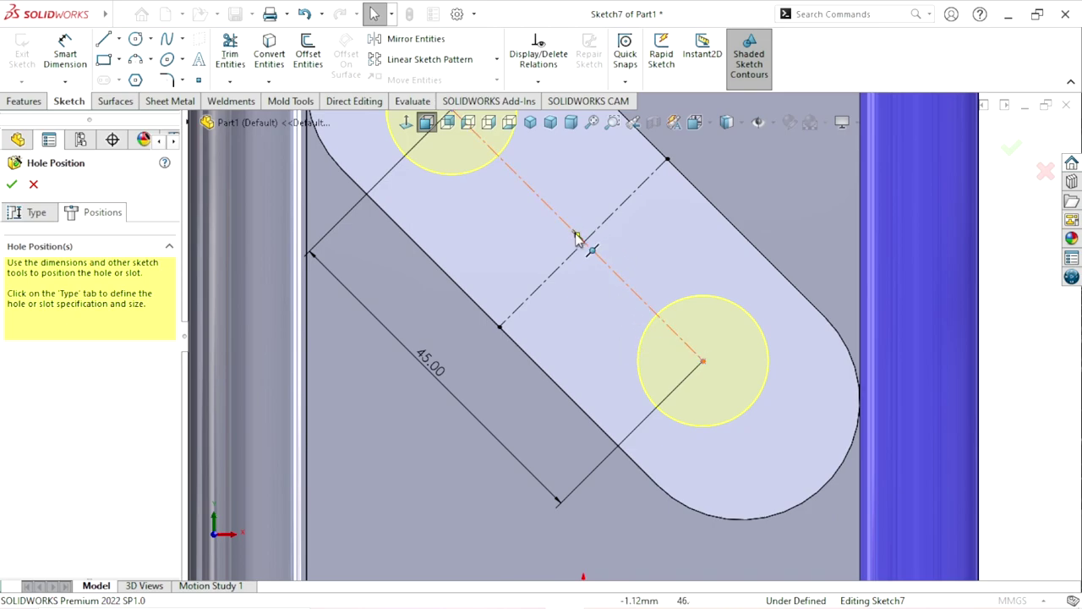
- Make the hole-line point the midpoint of the crossing centreline and accept the hole positions
{"action": "left_click", "coordinate": [579, 241]}
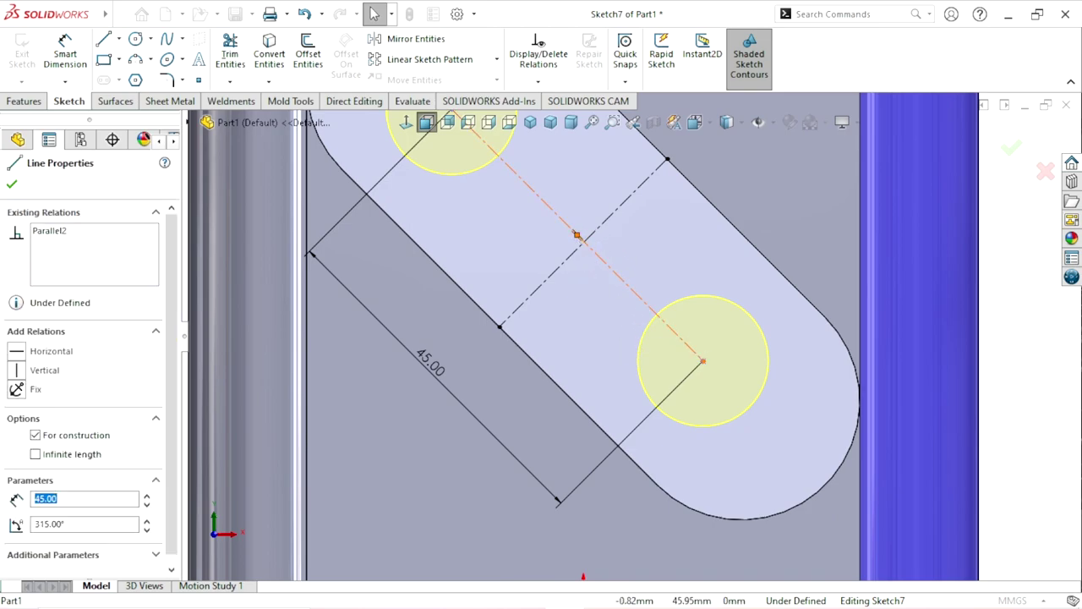
{"action": "left_click", "coordinate": [576, 234], "text": "ctrl"}
{"action": "left_click", "coordinate": [612, 212]}
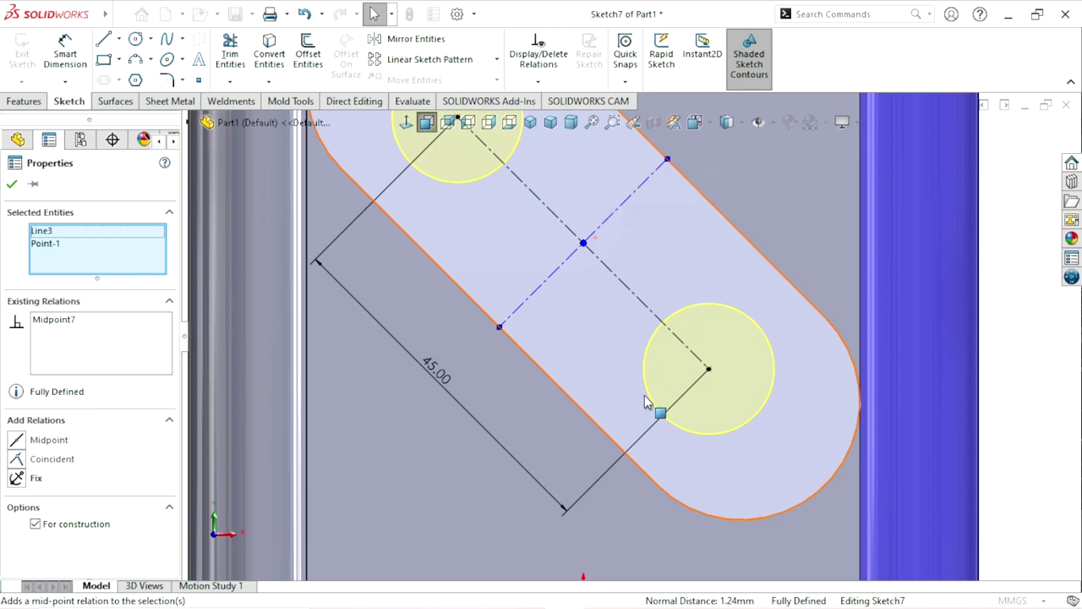
{"action": "scroll", "coordinate": [630, 332], "scroll_direction": "up", "scroll_amount": 4}
{"action": "scroll", "coordinate": [625, 330], "scroll_direction": "down", "scroll_amount": 1}
{"action": "left_click", "coordinate": [908, 335]}
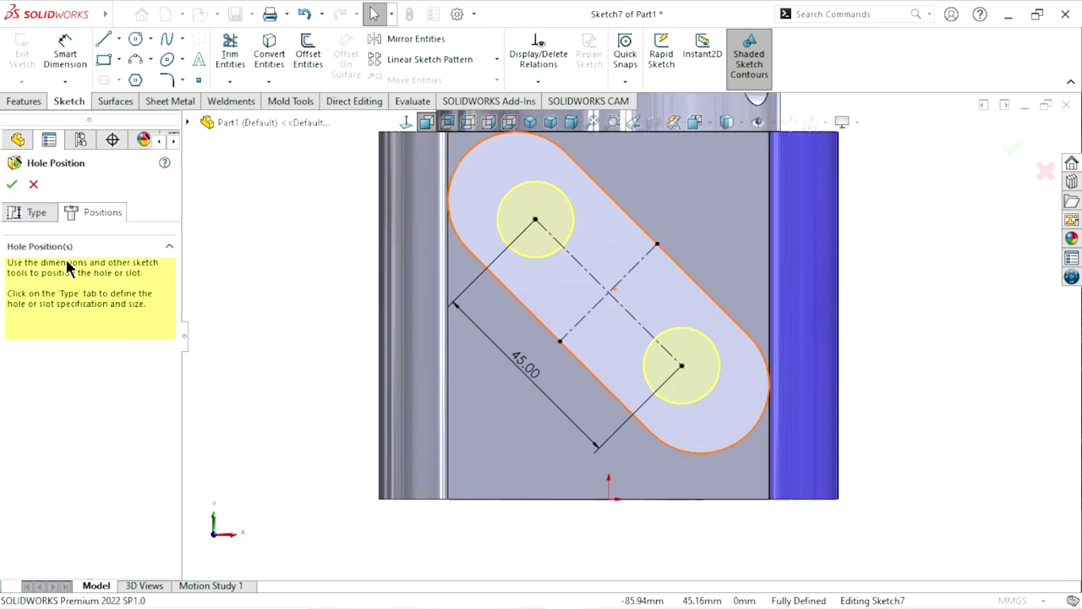
{"action": "left_click", "coordinate": [13, 186]}
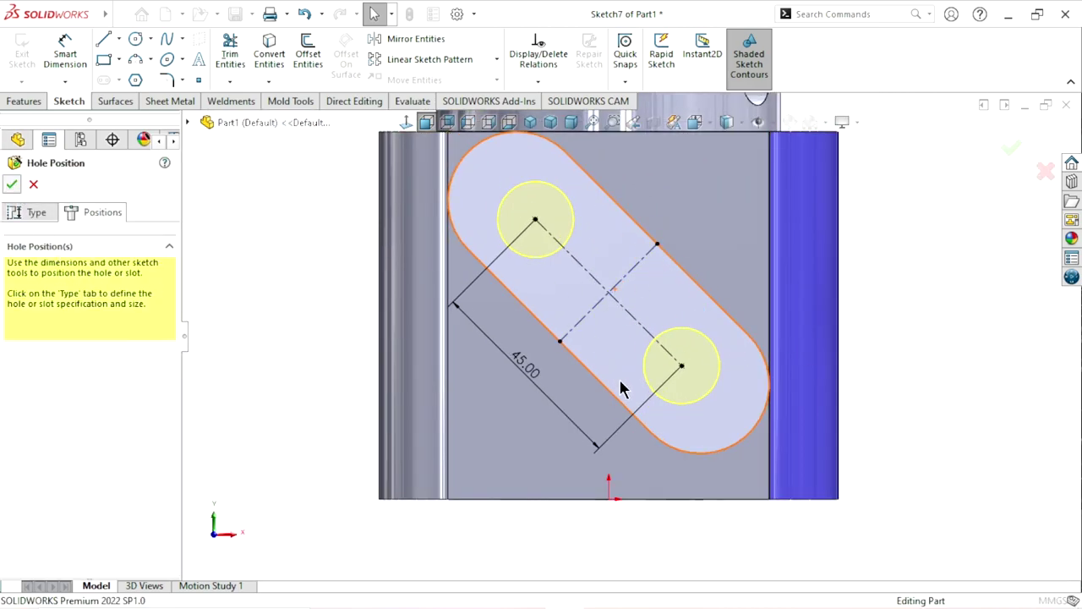
- Orbit and zoom to inspect the two M18x1.5 tap-drill holes through the slot boss ends
{"action": "scroll", "coordinate": [845, 346], "scroll_direction": "up", "scroll_amount": 2}
{"action": "scroll", "coordinate": [799, 304], "scroll_direction": "up", "scroll_amount": 1}
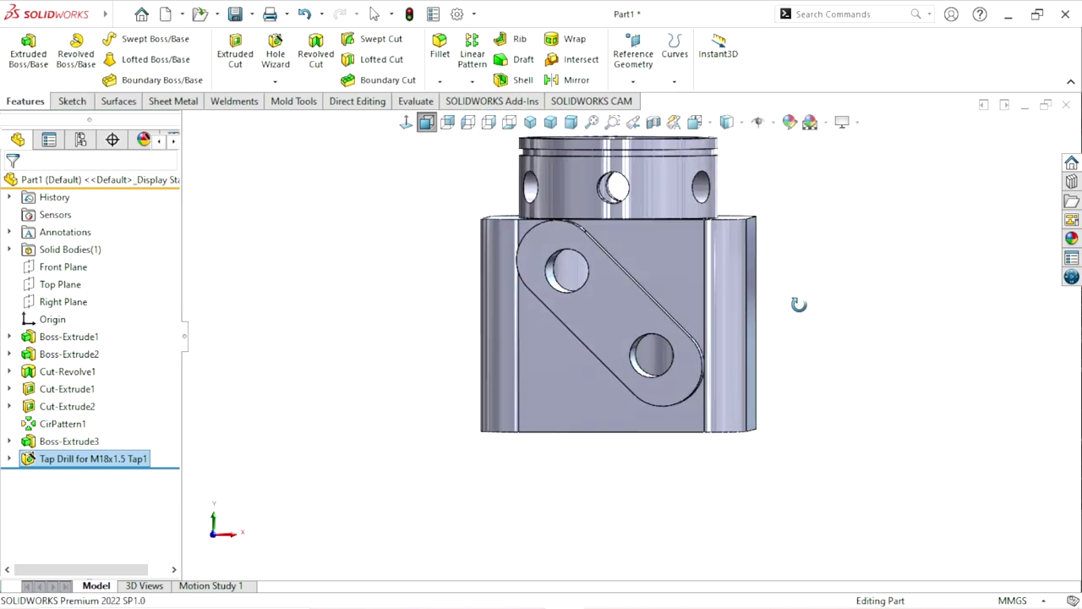
{"action": "mouse_move", "coordinate": [799, 304]}
{"action": "middle_mouse_down"}
{"action": "mouse_move", "coordinate": [704, 367]}
{"action": "mouse_move", "coordinate": [614, 481]}
{"action": "mouse_move", "coordinate": [647, 550]}
{"action": "mouse_move", "coordinate": [667, 340]}
{"action": "mouse_move", "coordinate": [698, 417]}
{"action": "mouse_move", "coordinate": [674, 357]}
{"action": "mouse_move", "coordinate": [710, 395]}
{"action": "mouse_move", "coordinate": [684, 445]}
{"action": "middle_mouse_up"}
{"action": "middle_click_drag", "start_coordinate": [673, 399], "coordinate": [812, 293]}
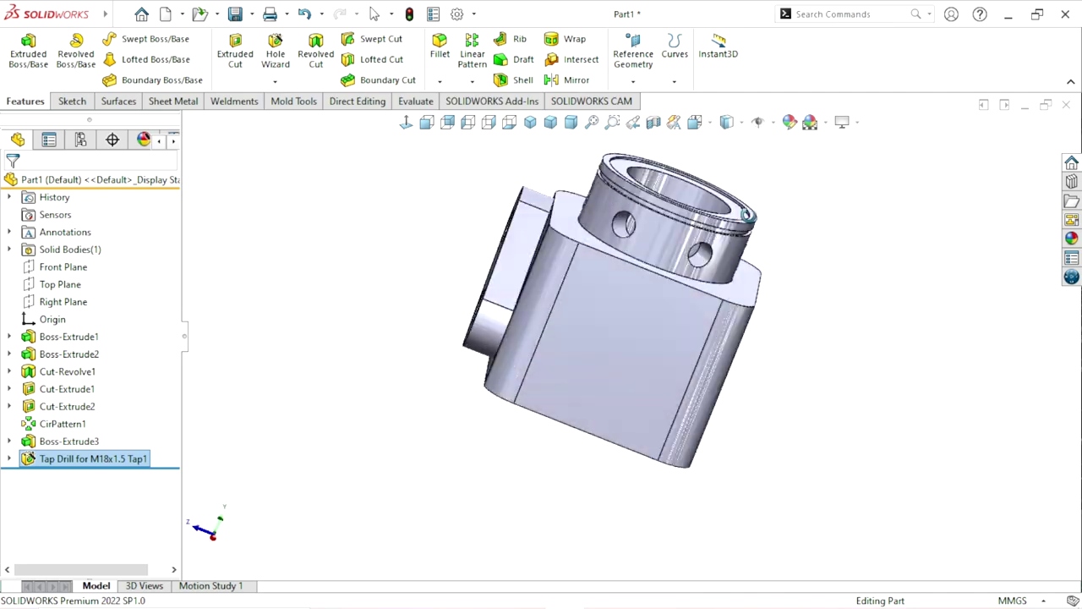
{"action": "scroll", "coordinate": [628, 394], "scroll_direction": "up", "scroll_amount": 2}
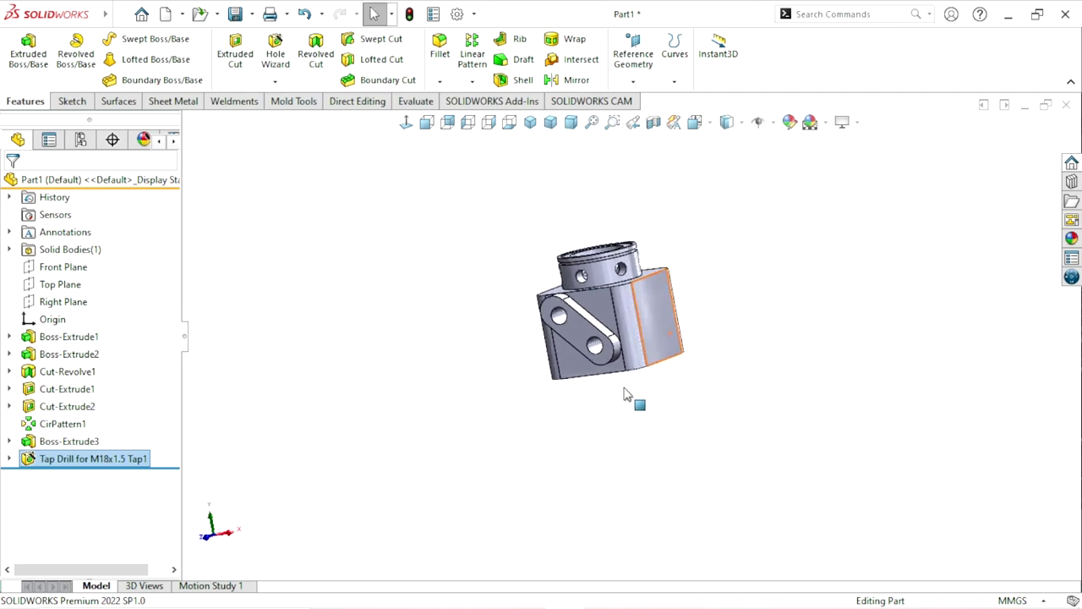
{"action": "scroll", "coordinate": [625, 380], "scroll_direction": "down", "scroll_amount": 3}
{"action": "scroll", "coordinate": [625, 376], "scroll_direction": "down", "scroll_amount": 2}
{"action": "left_click", "coordinate": [279, 81]}
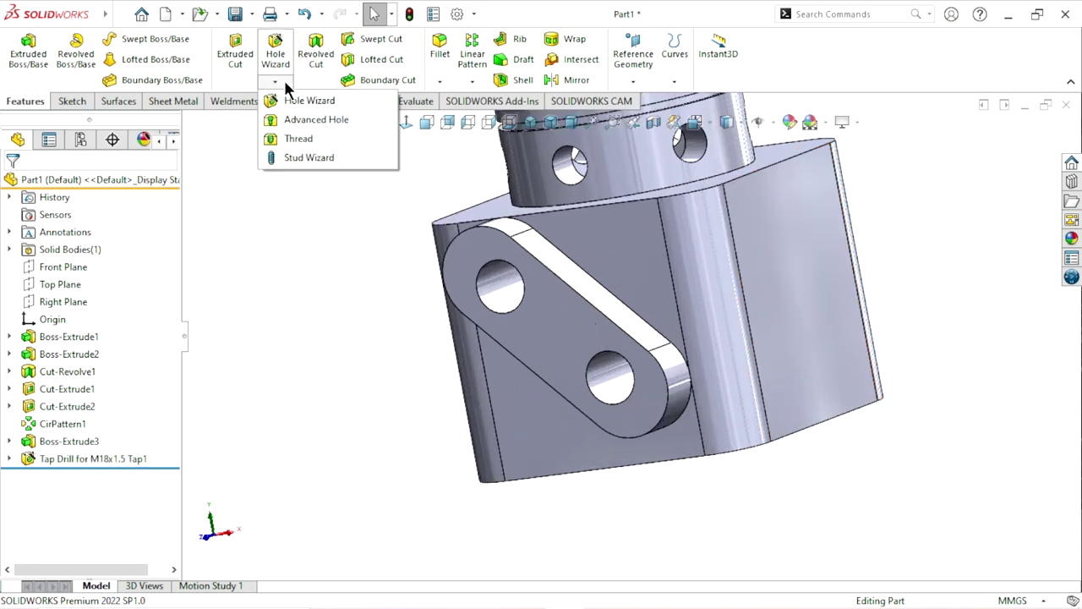
- Start a thread on the upper slot hole with a 20 mm blind depth
{"action": "left_click", "coordinate": [285, 138]}
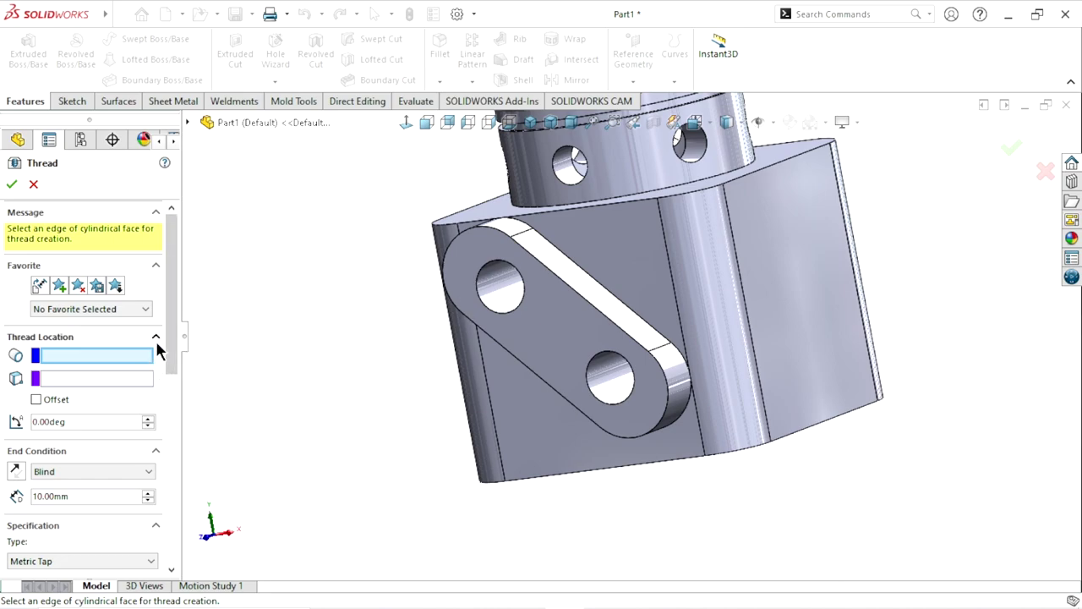
{"action": "scroll", "coordinate": [174, 355], "scroll_direction": "down", "scroll_amount": 1}
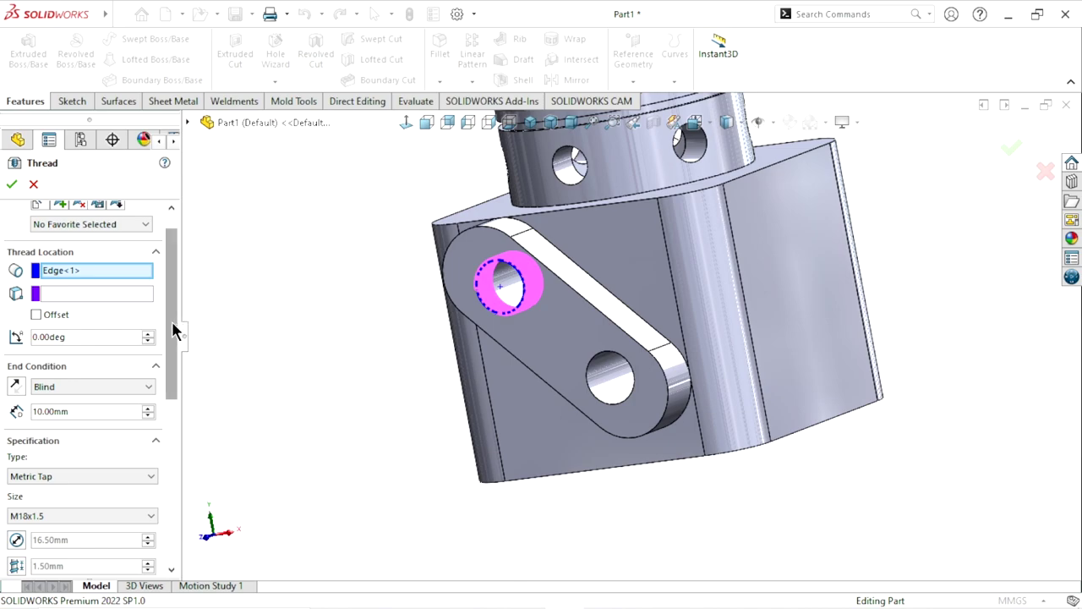
{"action": "scroll", "coordinate": [172, 320], "scroll_direction": "down", "scroll_amount": 2}
{"action": "double_click", "coordinate": [74, 369]}
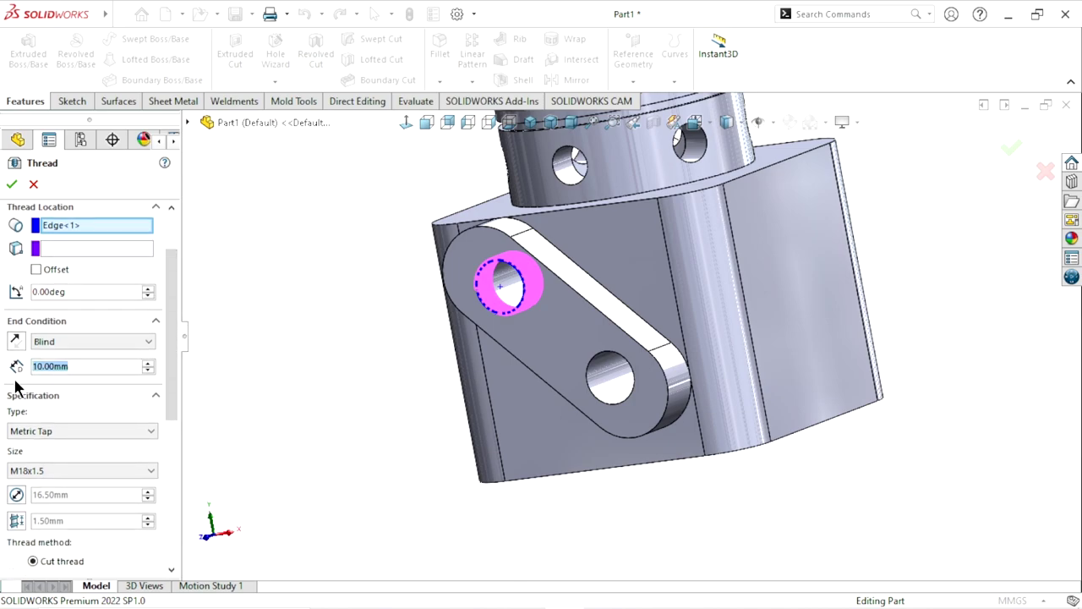
{"action": "type", "text": "20"}
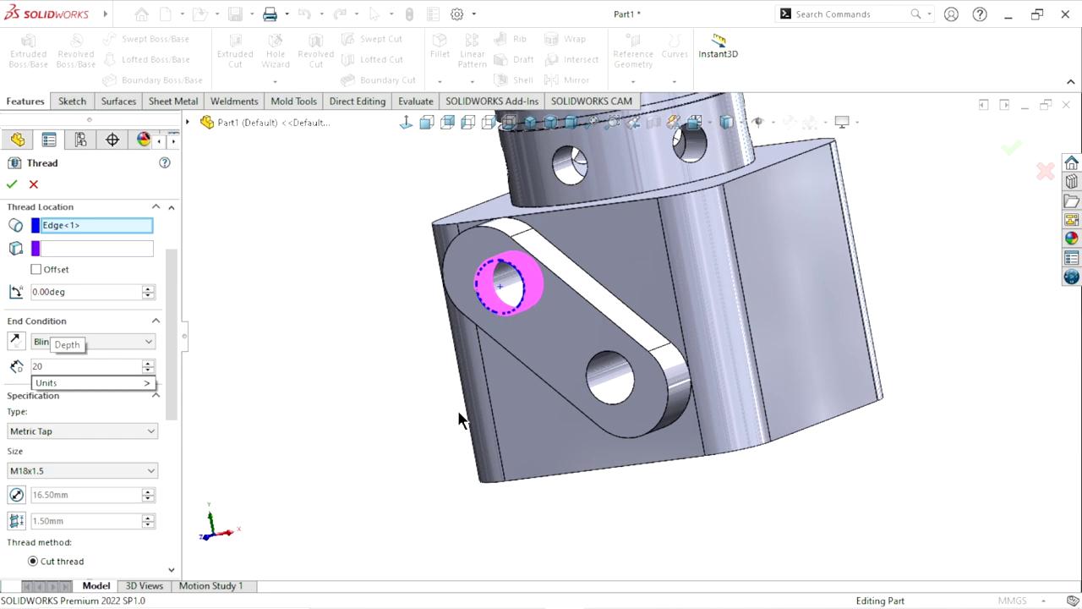
{"action": "key", "text": "Return"}
- Choose Metric Tap thread type with size M18x1.5
{"action": "scroll", "coordinate": [165, 427], "scroll_direction": "down", "scroll_amount": 1}
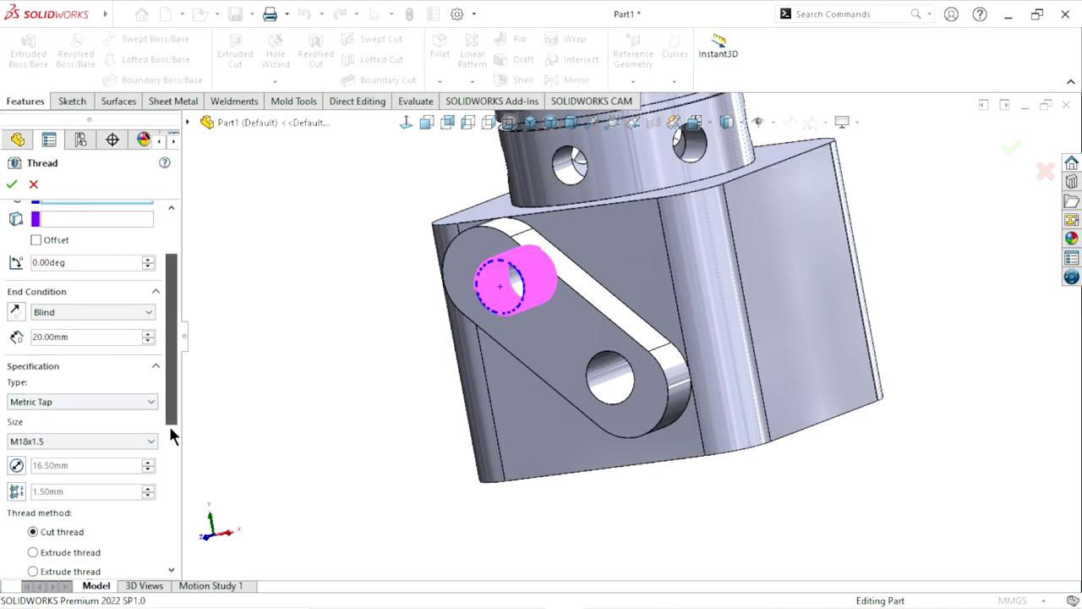
{"action": "scroll", "coordinate": [169, 425], "scroll_direction": "down", "scroll_amount": 1}
{"action": "left_click", "coordinate": [135, 382]}
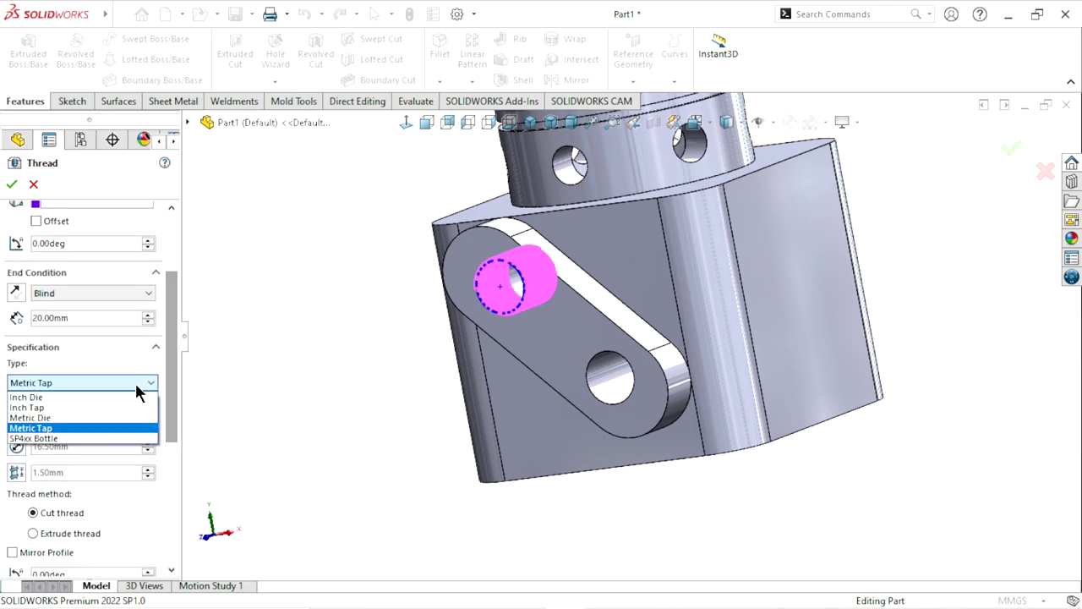
{"action": "left_click", "coordinate": [64, 428]}
{"action": "left_click", "coordinate": [89, 422]}
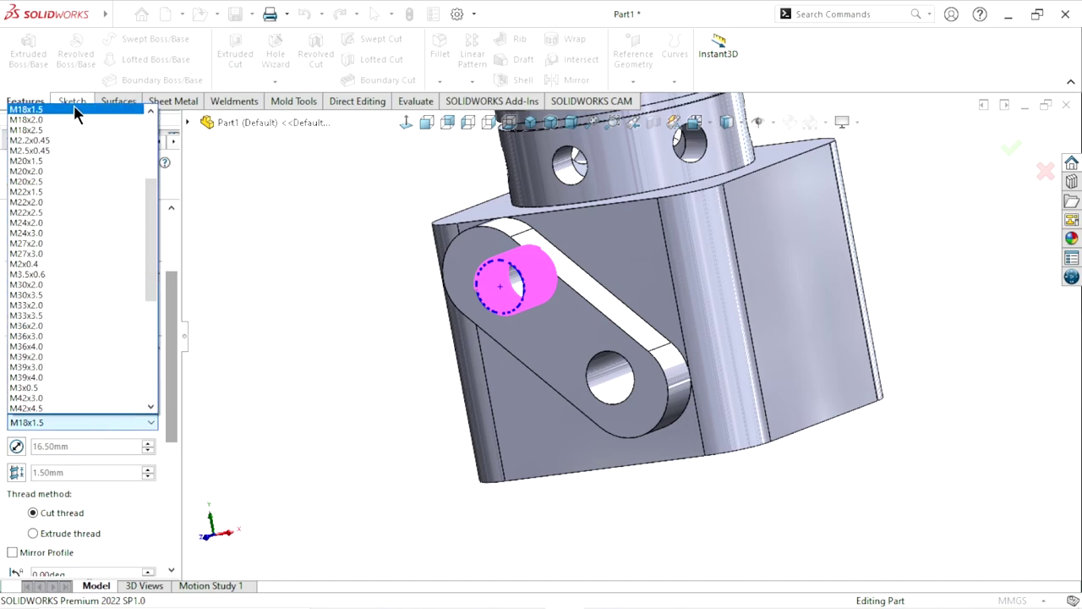
{"action": "left_click", "coordinate": [73, 109]}
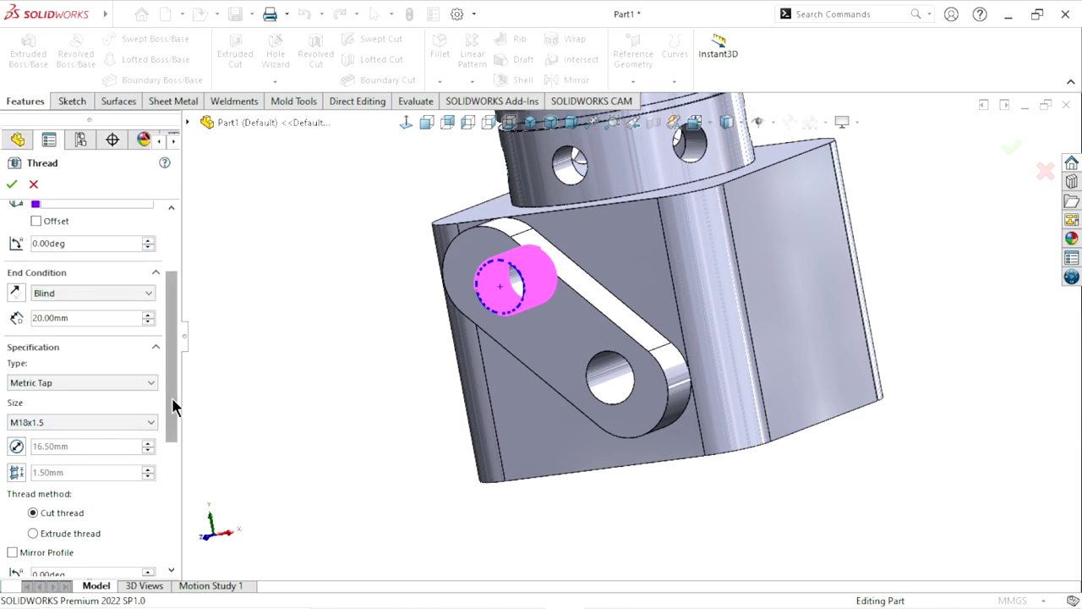
- Add a reversed 1.00 mm start offset to the thread
{"action": "scroll", "coordinate": [172, 397], "scroll_direction": "up", "scroll_amount": 3}
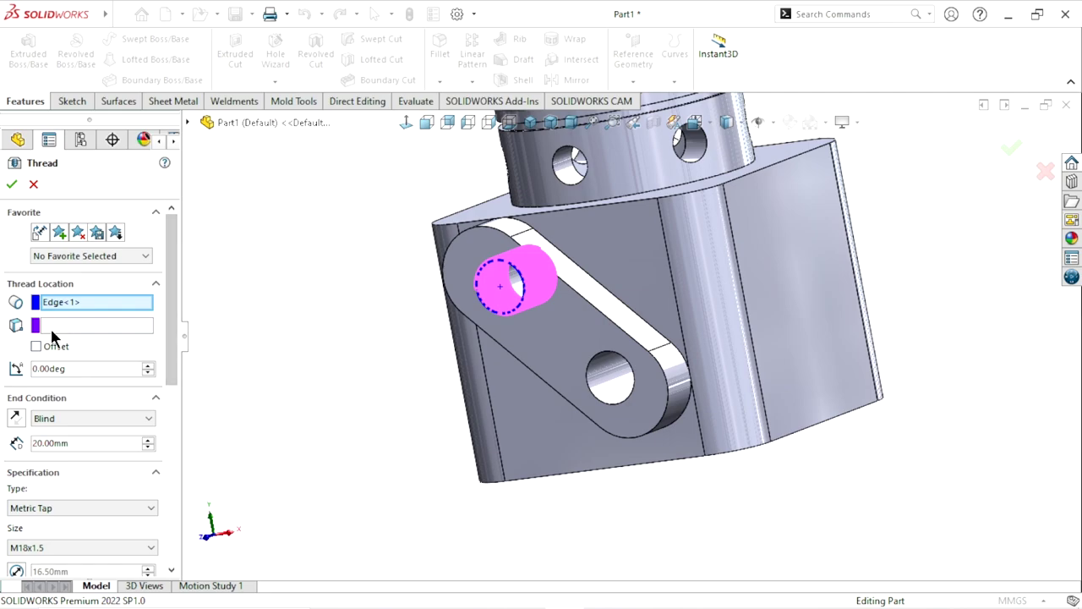
{"action": "left_click", "coordinate": [37, 344]}
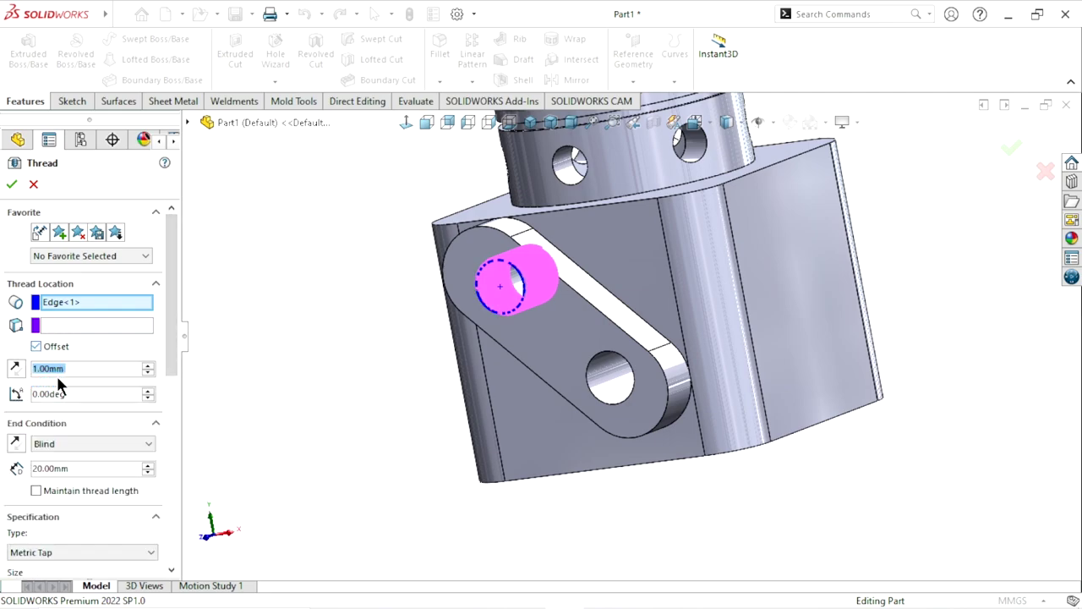
{"action": "left_click", "coordinate": [17, 369]}
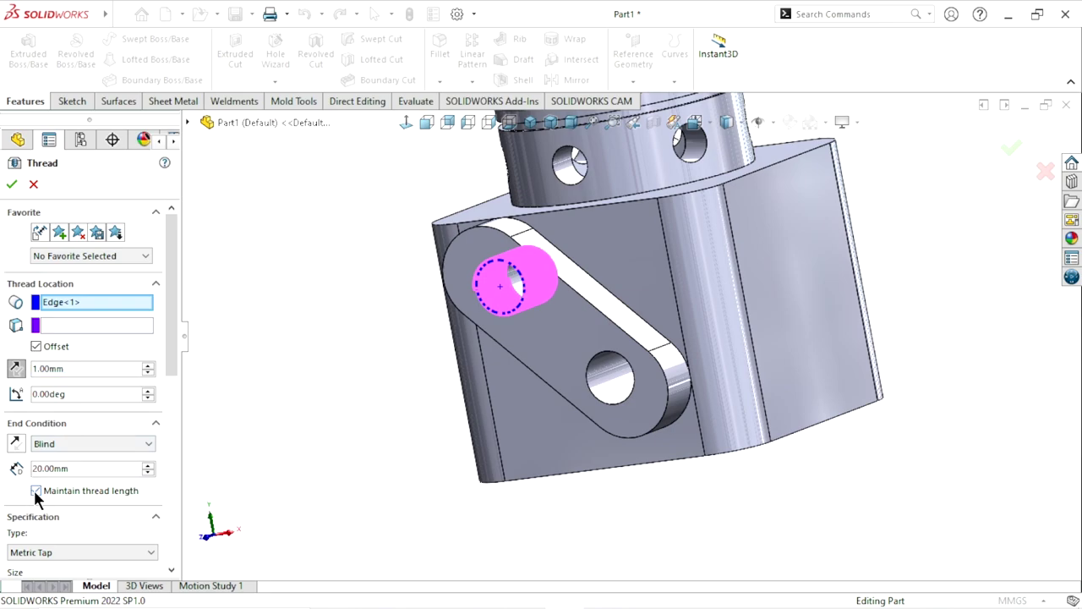
{"action": "left_click_drag", "start_coordinate": [170, 364], "coordinate": [169, 465]}
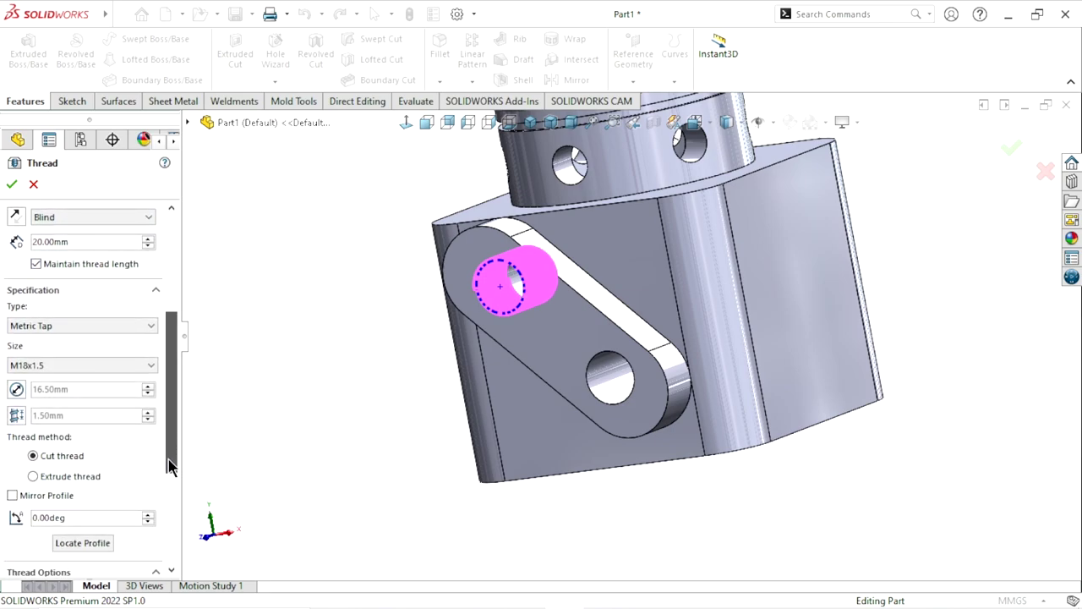
{"action": "left_click_drag", "start_coordinate": [169, 465], "coordinate": [182, 313]}
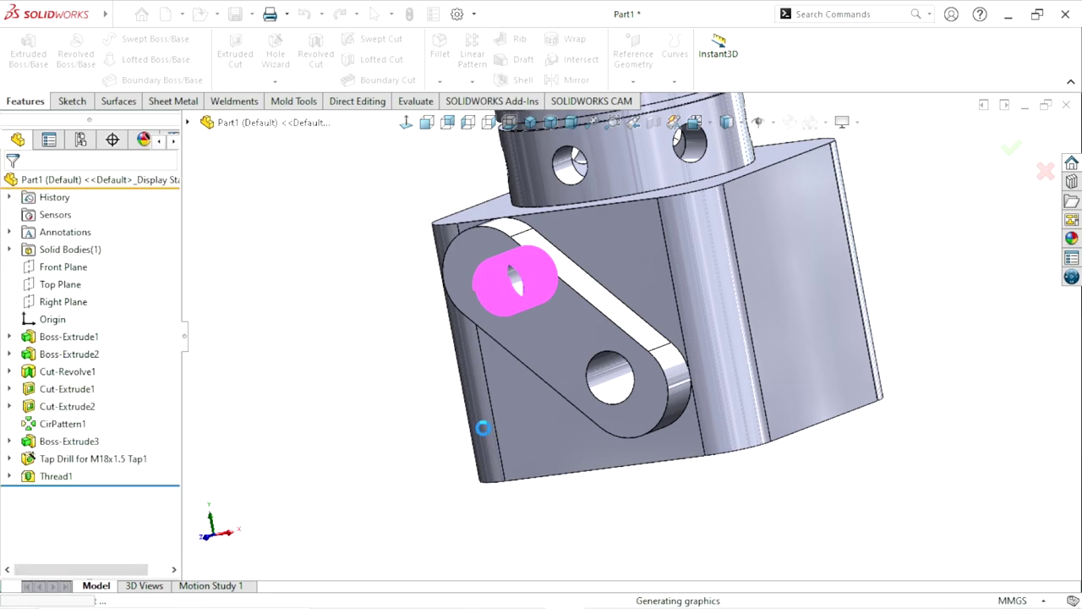
- Zoom and orbit to inspect the finished Thread1 in the upper hole
{"action": "scroll", "coordinate": [574, 314], "scroll_direction": "down", "scroll_amount": 2}
{"action": "scroll", "coordinate": [482, 381], "scroll_direction": "up", "scroll_amount": 1}
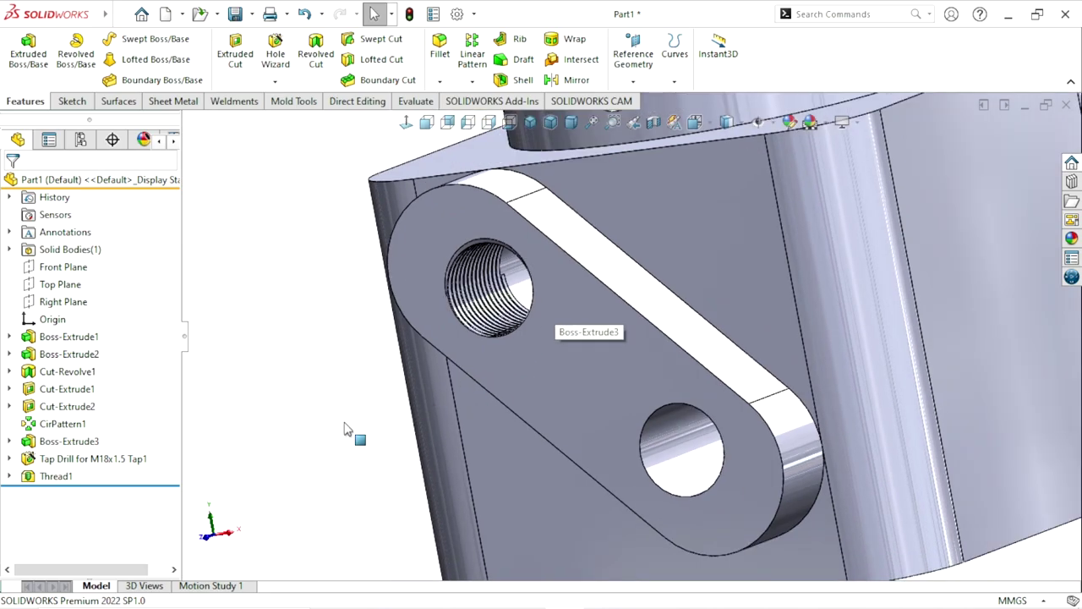
{"action": "scroll", "coordinate": [467, 386], "scroll_direction": "down", "scroll_amount": 1}
{"action": "mouse_move", "coordinate": [467, 386]}
{"action": "middle_mouse_down"}
{"action": "mouse_move", "coordinate": [398, 363]}
{"action": "mouse_move", "coordinate": [451, 380]}
{"action": "mouse_move", "coordinate": [455, 317]}
{"action": "mouse_move", "coordinate": [476, 380]}
{"action": "middle_mouse_up"}
{"action": "scroll", "coordinate": [477, 380], "scroll_direction": "down", "scroll_amount": 2}
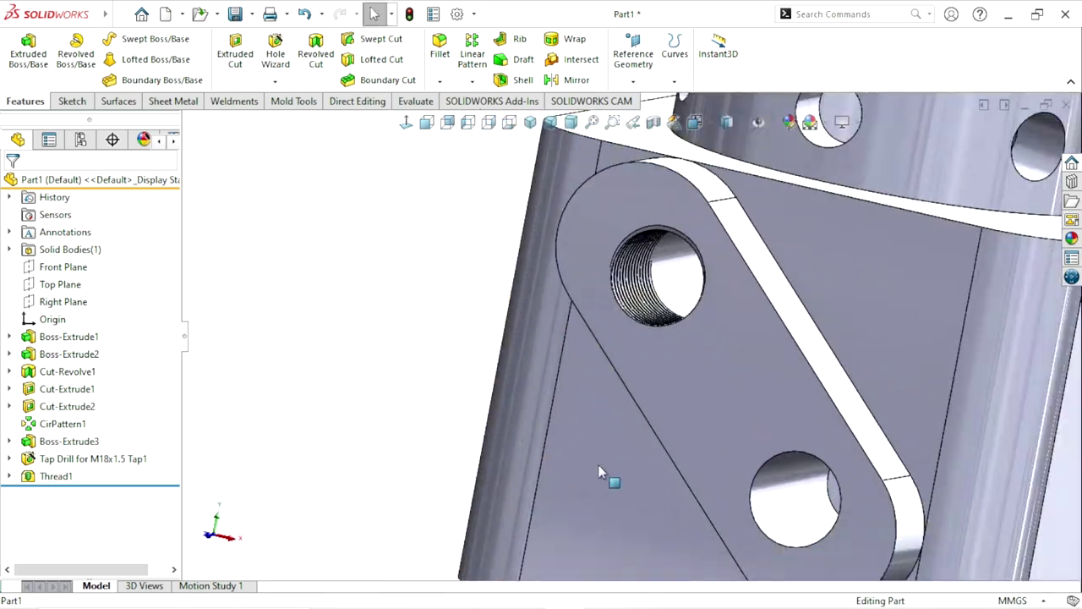
{"action": "scroll", "coordinate": [668, 447], "scroll_direction": "up", "scroll_amount": 3}
{"action": "scroll", "coordinate": [668, 447], "scroll_direction": "down", "scroll_amount": 2}
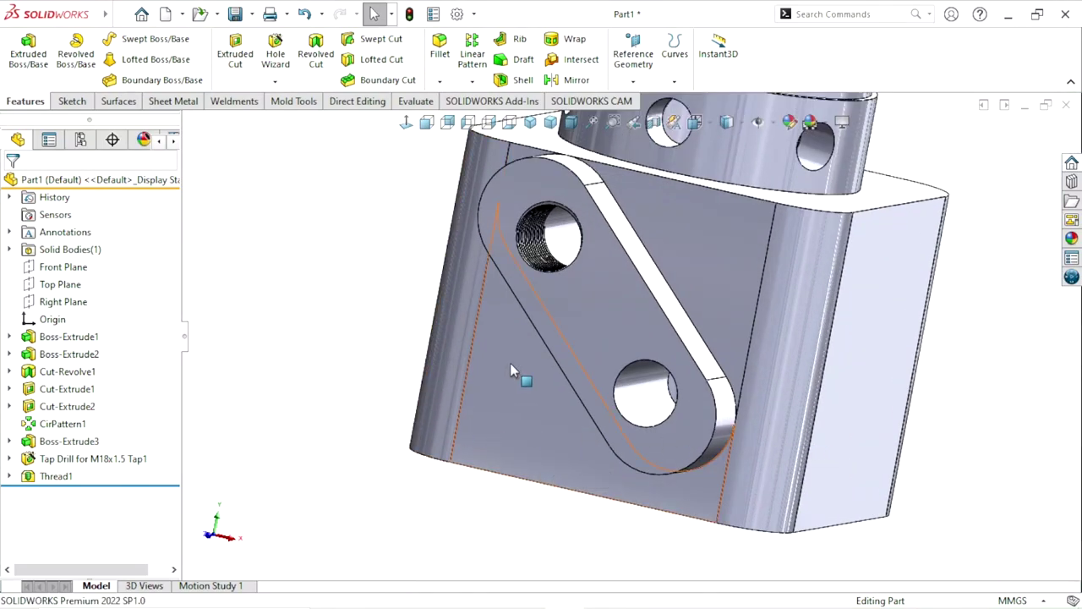
- Start a new Thread feature on the lower slot hole's edge
{"action": "left_click", "coordinate": [273, 81]}
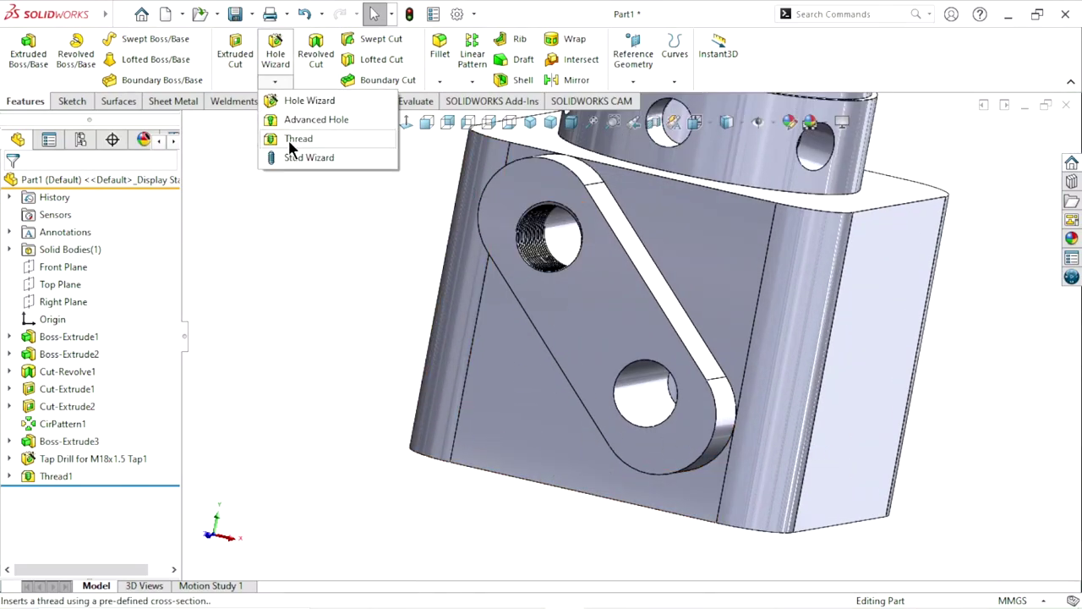
{"action": "left_click", "coordinate": [292, 140]}
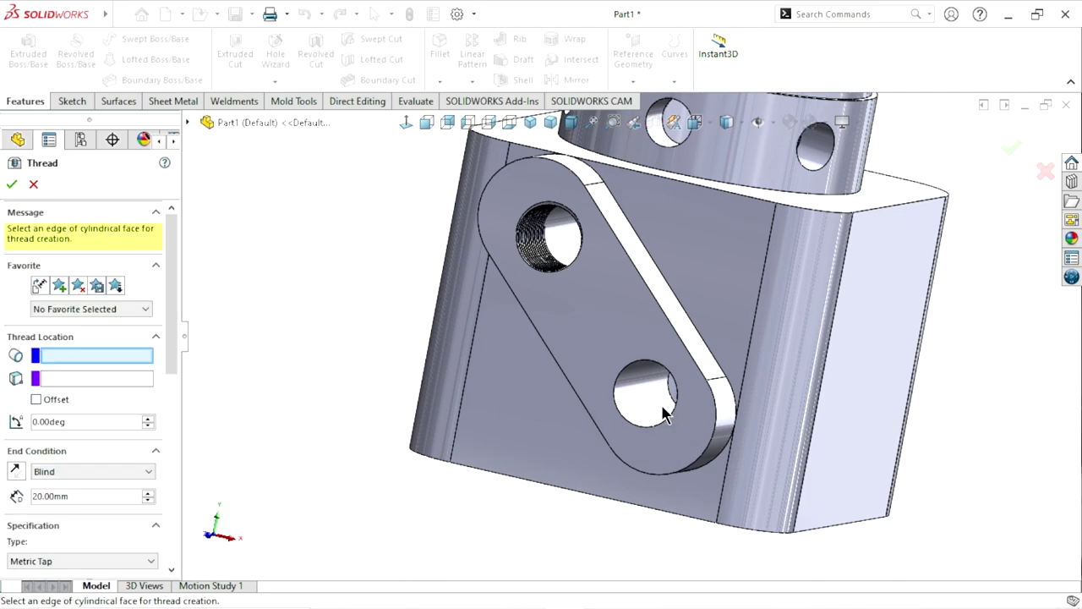
{"action": "left_click", "coordinate": [644, 433]}
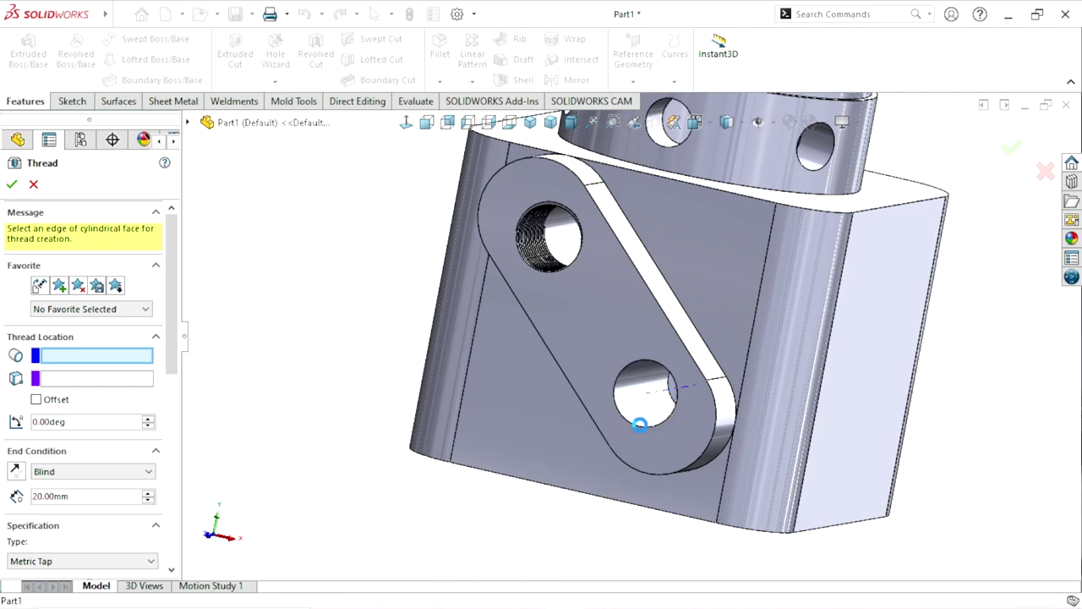
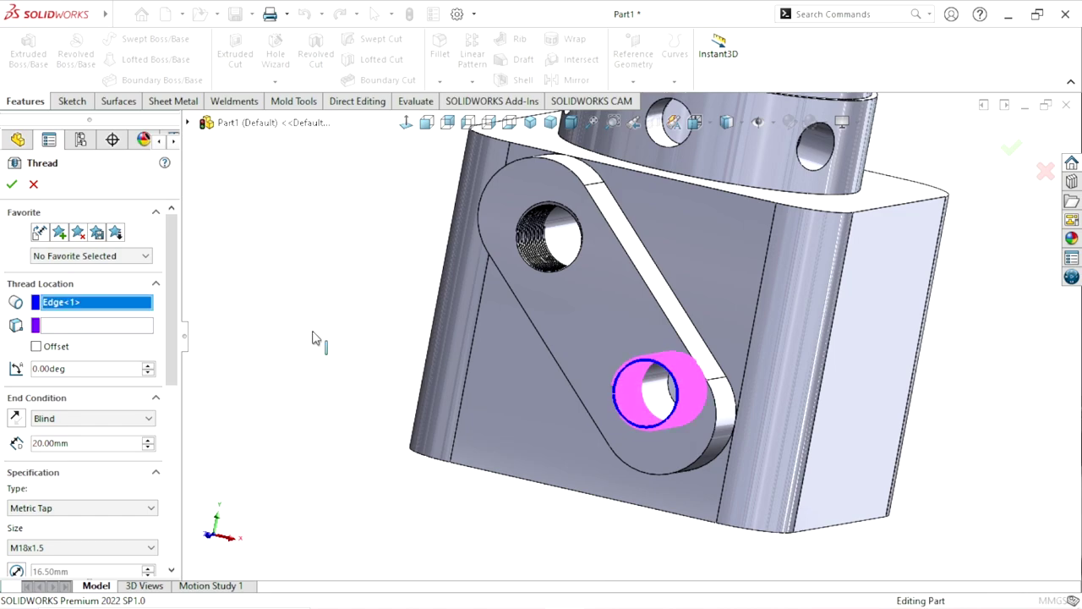
- Offset the M18x1.5 thread start by 1.00 mm, reversed, keeping the 20 mm length, and confirm
{"action": "left_click", "coordinate": [35, 347]}
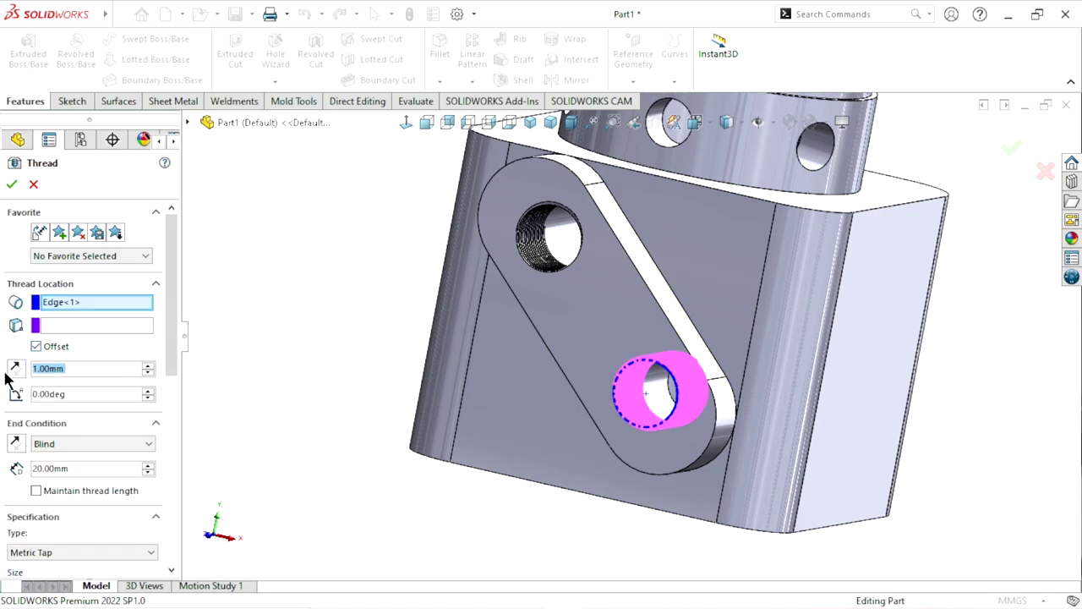
{"action": "left_click", "coordinate": [16, 370]}
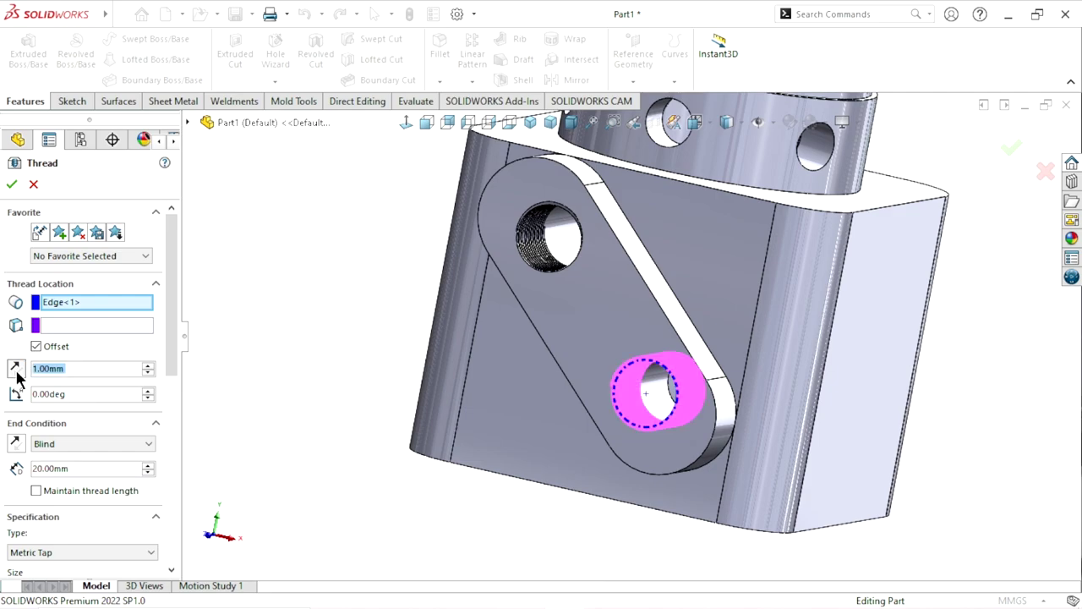
{"action": "left_click", "coordinate": [35, 491]}
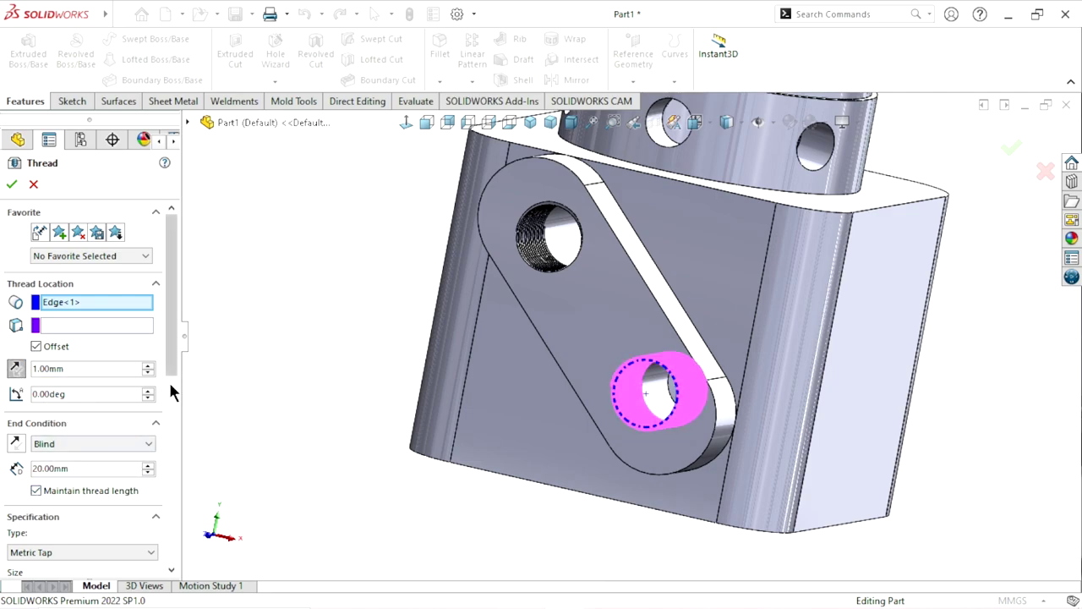
{"action": "scroll", "coordinate": [169, 387], "scroll_direction": "down", "scroll_amount": 1}
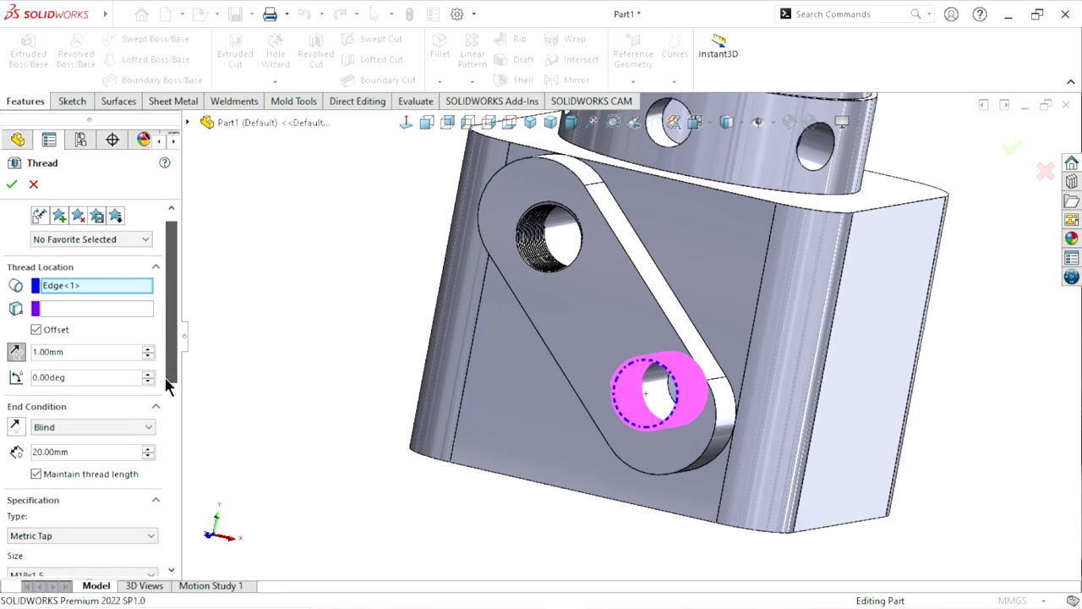
{"action": "mouse_move", "coordinate": [167, 380]}
{"action": "left_mouse_down"}
{"action": "mouse_move", "coordinate": [158, 476]}
{"action": "mouse_move", "coordinate": [202, 345]}
{"action": "left_mouse_up"}
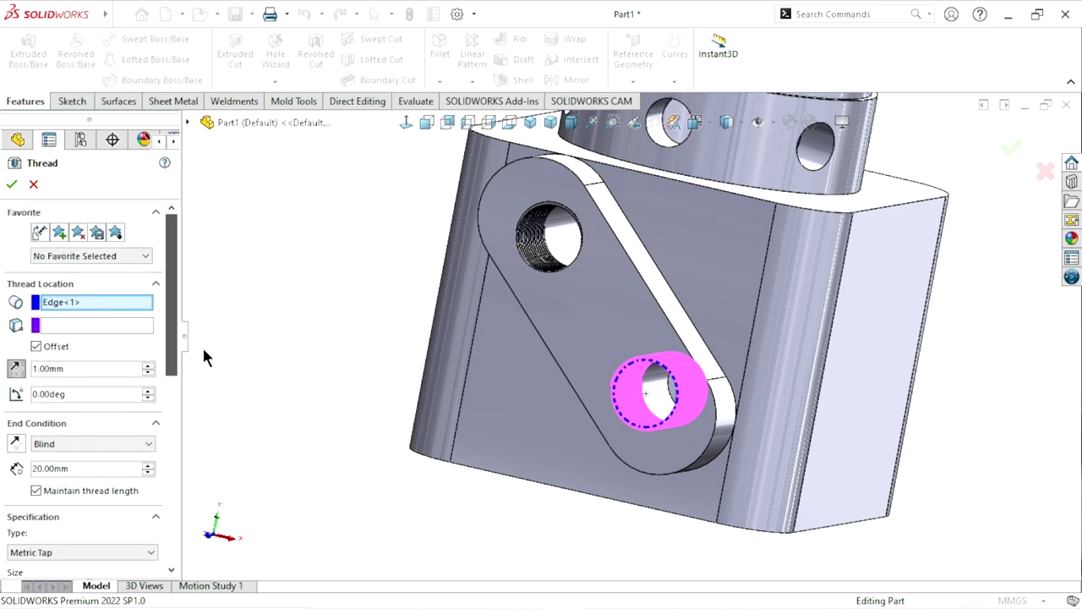
{"action": "left_click", "coordinate": [12, 184]}
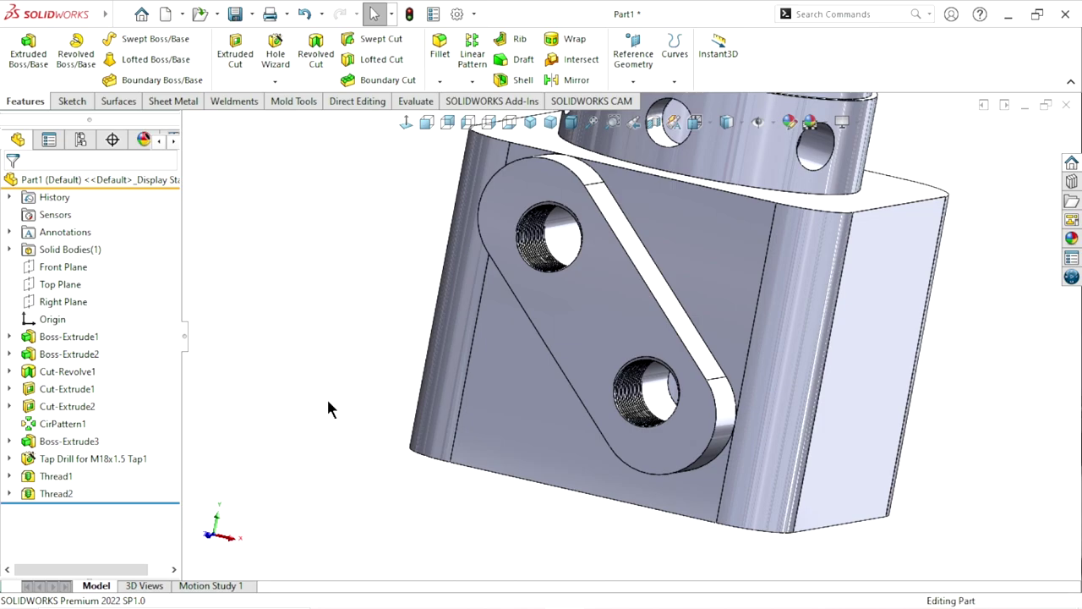
- Orbit and zoom the block to a frontal view and inspect its top
{"action": "mouse_move", "coordinate": [587, 432]}
{"action": "middle_mouse_down"}
{"action": "mouse_move", "coordinate": [597, 433]}
{"action": "mouse_move", "coordinate": [602, 463]}
{"action": "middle_mouse_up"}
{"action": "scroll", "coordinate": [601, 448], "scroll_direction": "up", "scroll_amount": 3}
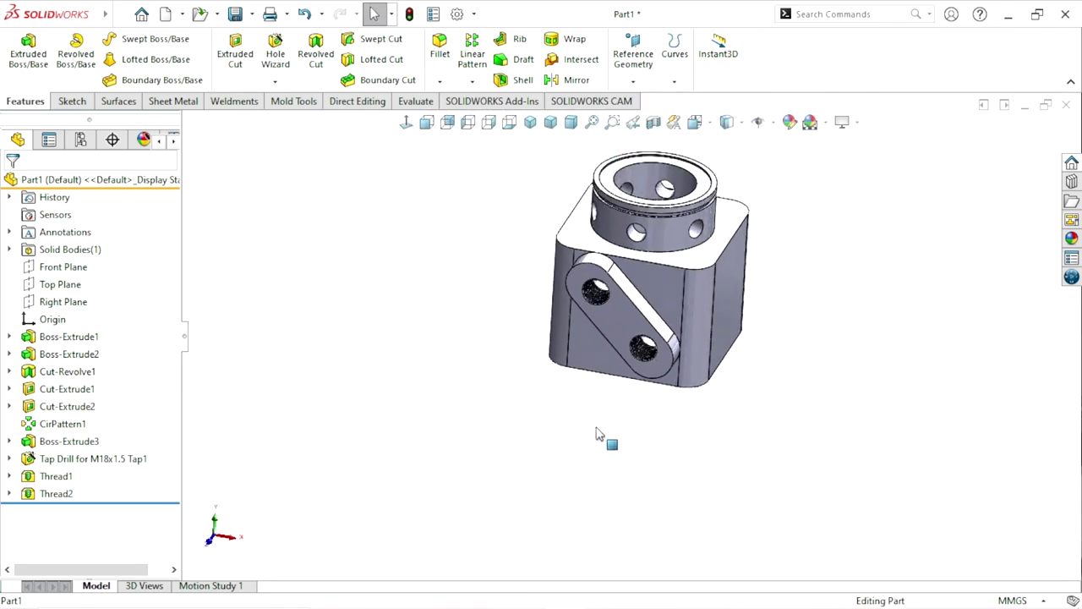
{"action": "scroll", "coordinate": [676, 346], "scroll_direction": "down", "scroll_amount": 2}
{"action": "scroll", "coordinate": [664, 297], "scroll_direction": "down", "scroll_amount": 3}
{"action": "scroll", "coordinate": [684, 254], "scroll_direction": "up", "scroll_amount": 3}
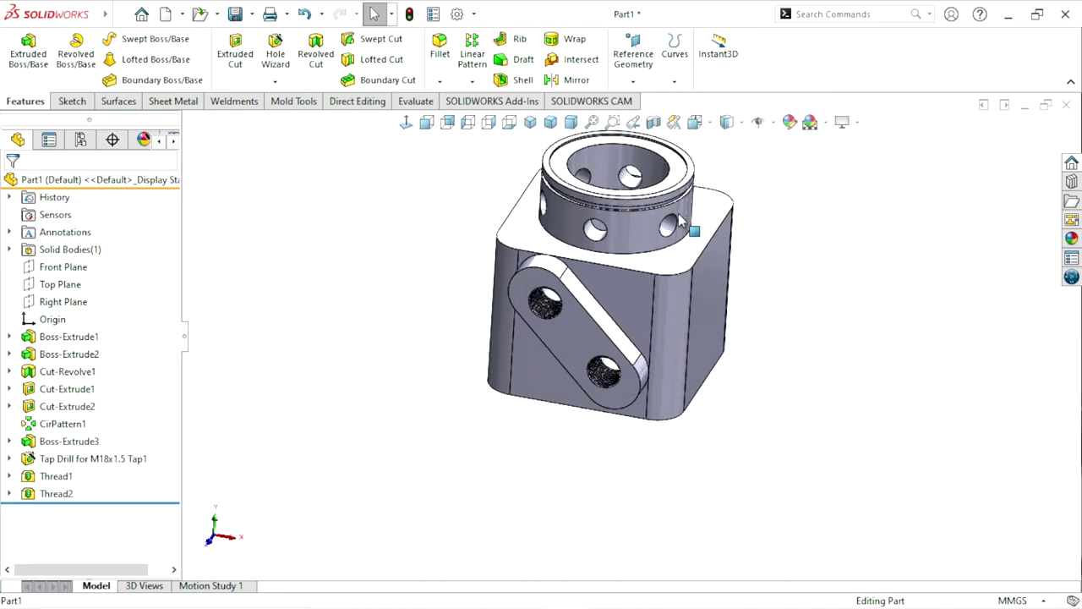
{"action": "scroll", "coordinate": [680, 220], "scroll_direction": "down", "scroll_amount": 3}
{"action": "mouse_move", "coordinate": [715, 313]}
{"action": "middle_mouse_down"}
{"action": "mouse_move", "coordinate": [623, 246]}
{"action": "mouse_move", "coordinate": [657, 313]}
{"action": "middle_mouse_up"}
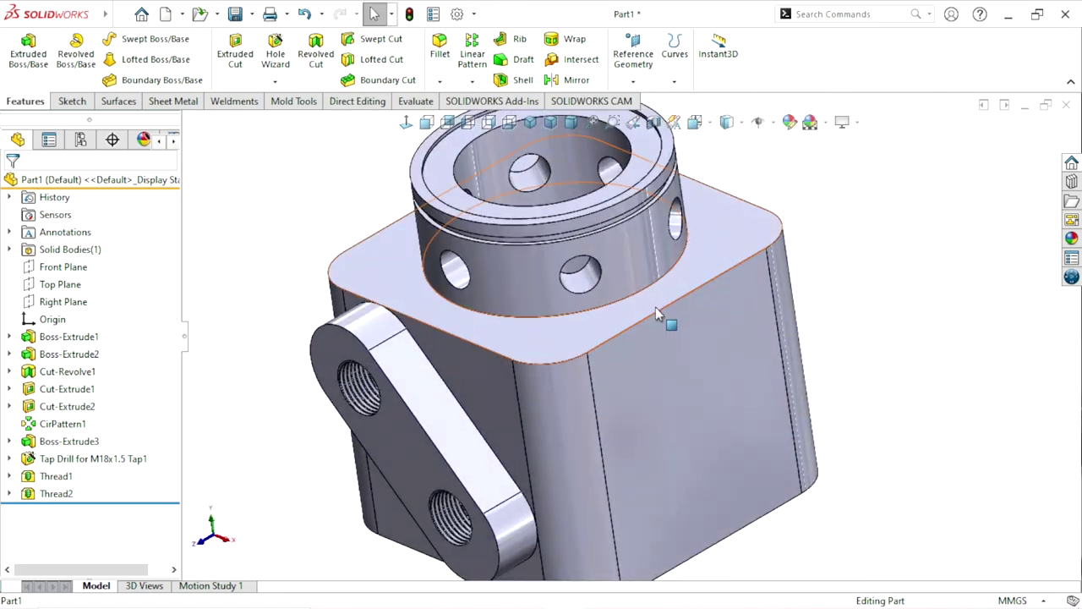
{"action": "scroll", "coordinate": [631, 366], "scroll_direction": "up", "scroll_amount": 3}
{"action": "scroll", "coordinate": [617, 364], "scroll_direction": "down", "scroll_amount": 1}
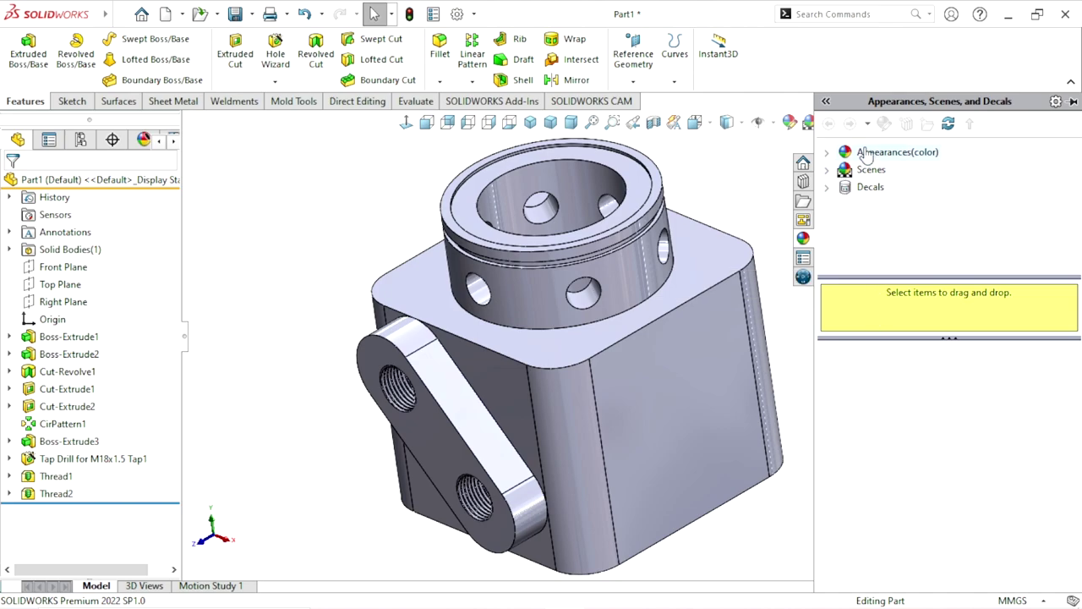
- Apply matte steel from Appearances > Metal > Steel to the whole part and inspect it
{"action": "left_click", "coordinate": [863, 153]}
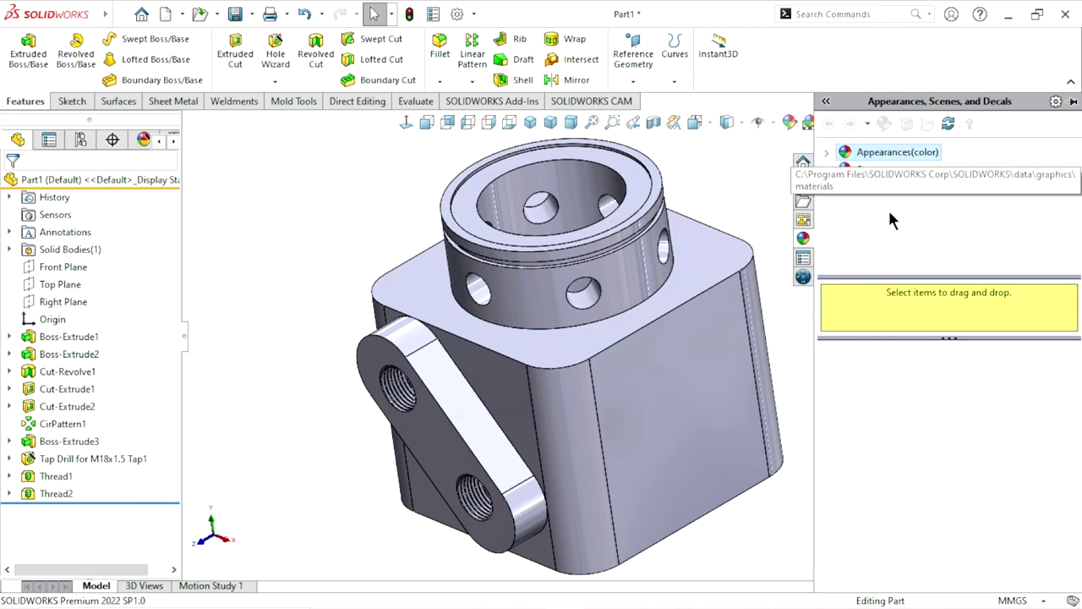
{"action": "left_click", "coordinate": [873, 188]}
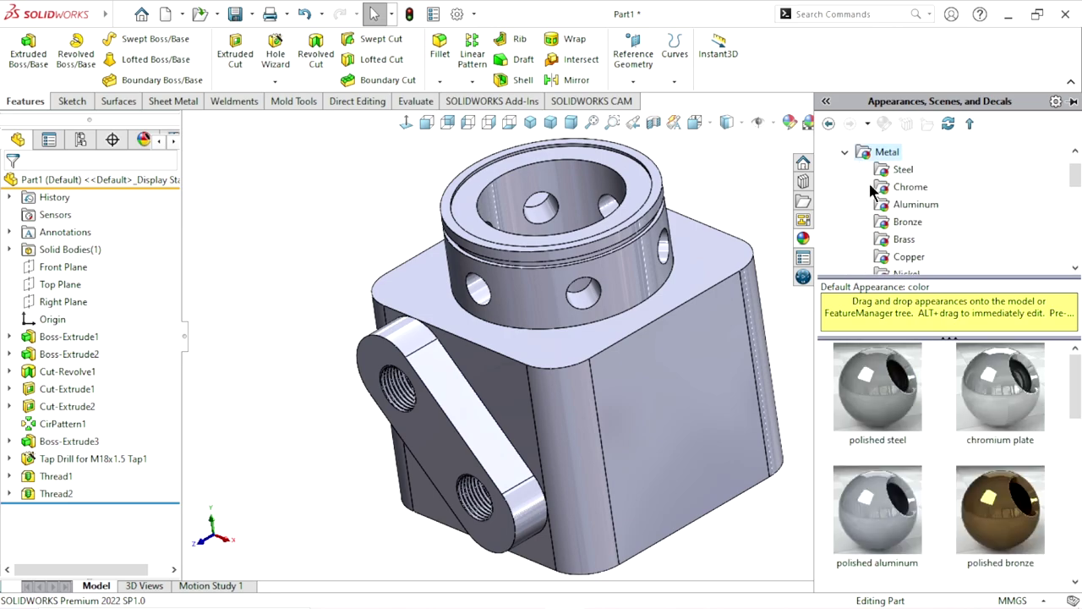
{"action": "left_click", "coordinate": [903, 170]}
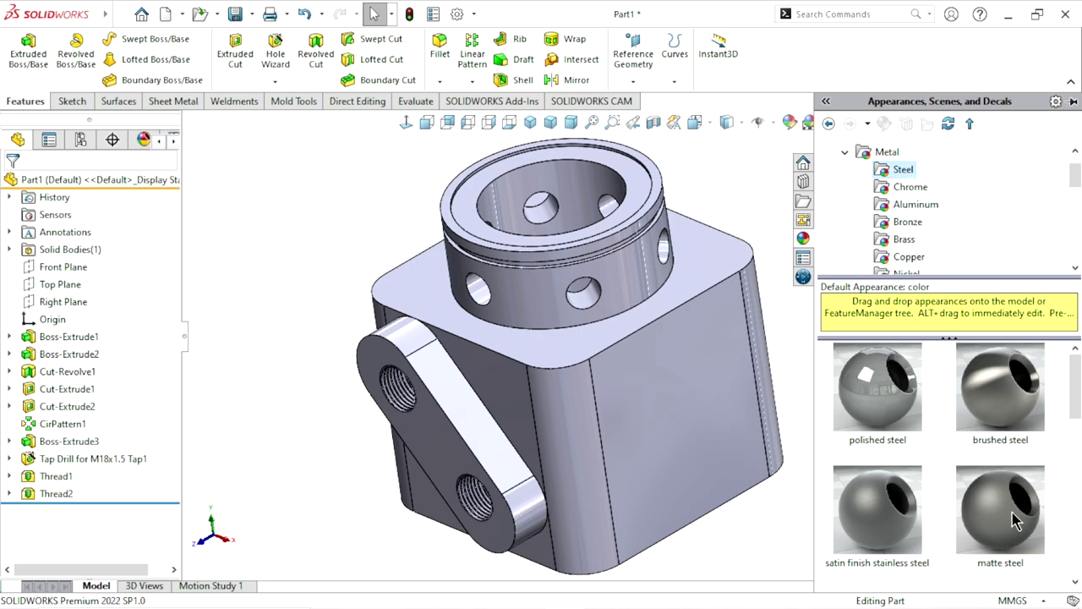
{"action": "double_click", "coordinate": [1014, 526]}
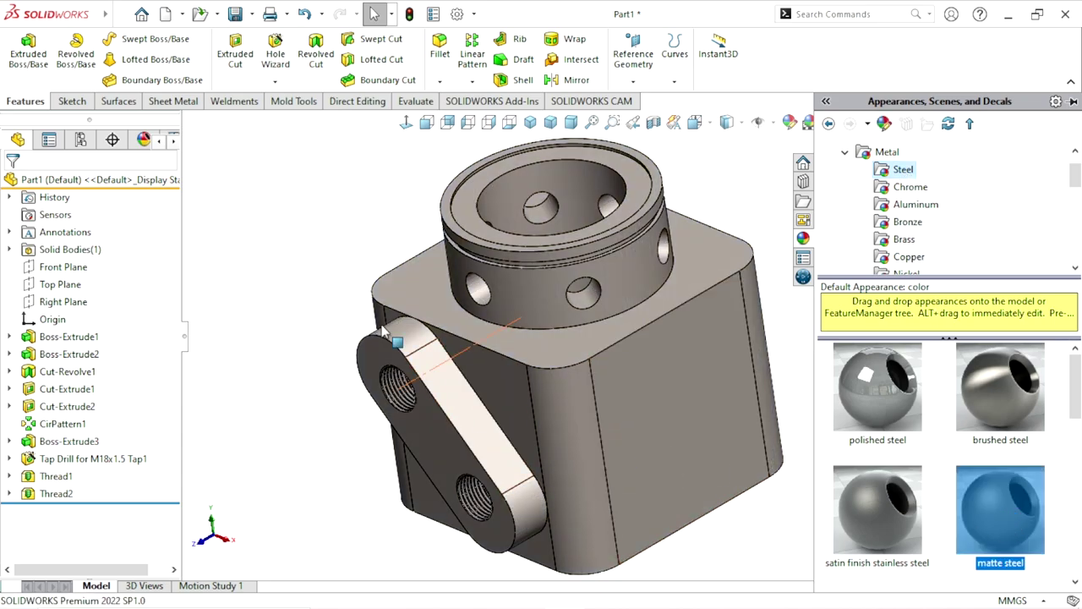
{"action": "left_click_drag", "start_coordinate": [385, 332], "coordinate": [382, 334]}
{"action": "mouse_move", "coordinate": [355, 338]}
{"action": "middle_mouse_down"}
{"action": "mouse_move", "coordinate": [398, 302]}
{"action": "mouse_move", "coordinate": [338, 316]}
{"action": "mouse_move", "coordinate": [476, 398]}
{"action": "mouse_move", "coordinate": [625, 411]}
{"action": "middle_mouse_up"}
{"action": "scroll", "coordinate": [476, 398], "scroll_direction": "up", "scroll_amount": 2}
{"action": "scroll", "coordinate": [720, 258], "scroll_direction": "down", "scroll_amount": 3}
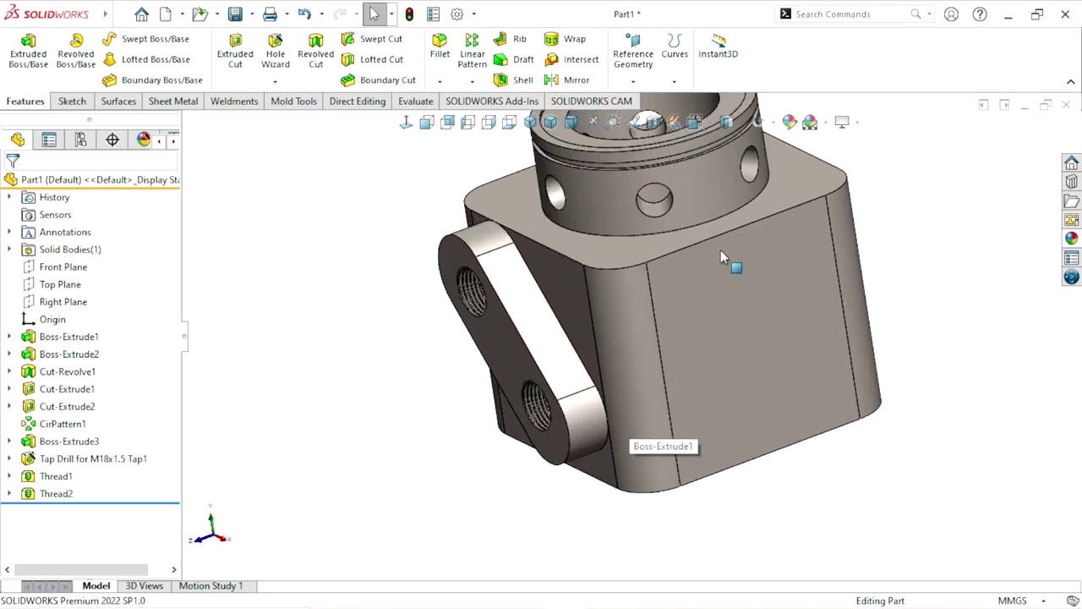
{"action": "scroll", "coordinate": [721, 258], "scroll_direction": "up", "scroll_amount": 2}
{"action": "middle_click_drag", "start_coordinate": [767, 275], "coordinate": [775, 275]}
{"action": "scroll", "coordinate": [688, 302], "scroll_direction": "down", "scroll_amount": 2}
{"action": "scroll", "coordinate": [665, 334], "scroll_direction": "down", "scroll_amount": 2}
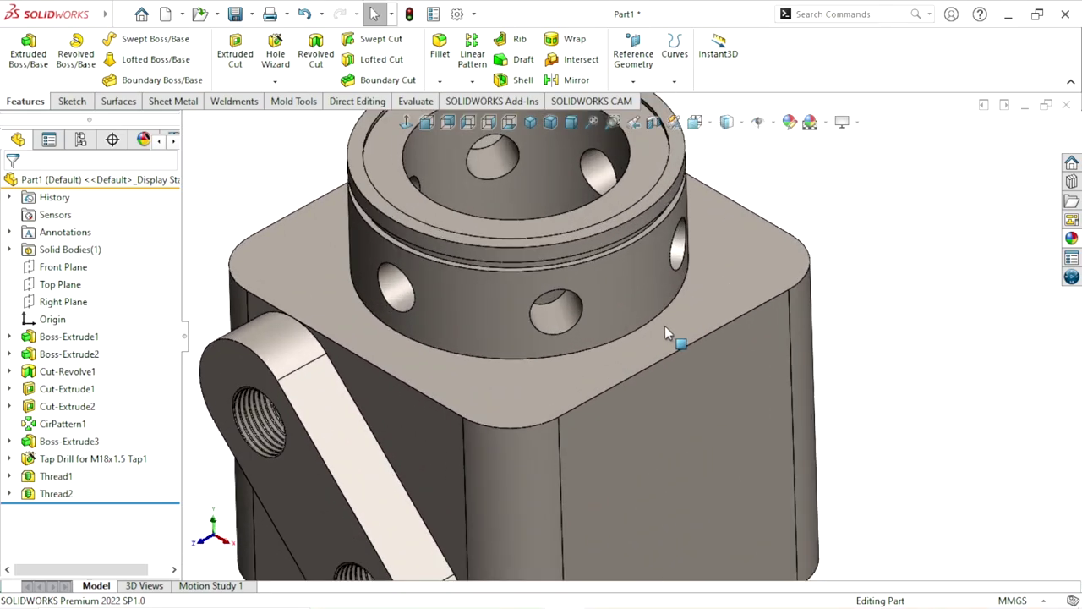
{"action": "scroll", "coordinate": [664, 334], "scroll_direction": "up", "scroll_amount": 3}
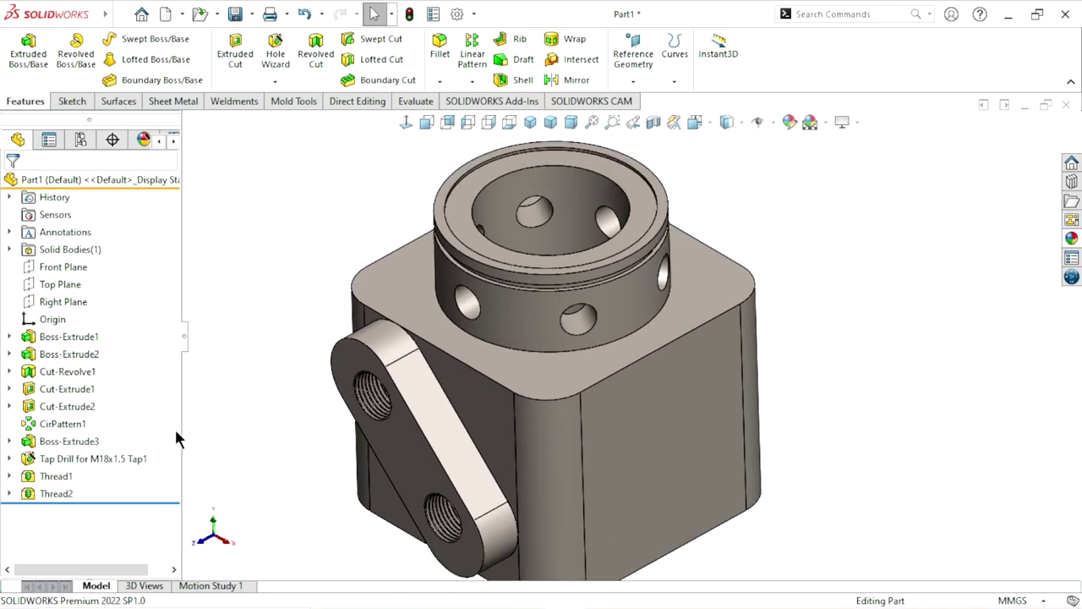
- Select Cut-Extrude1, Cut-Extrude2, CirPattern1, the tap drill hole, Thread1, Thread2 and Boss-Extrude1
{"action": "left_click", "coordinate": [74, 383]}
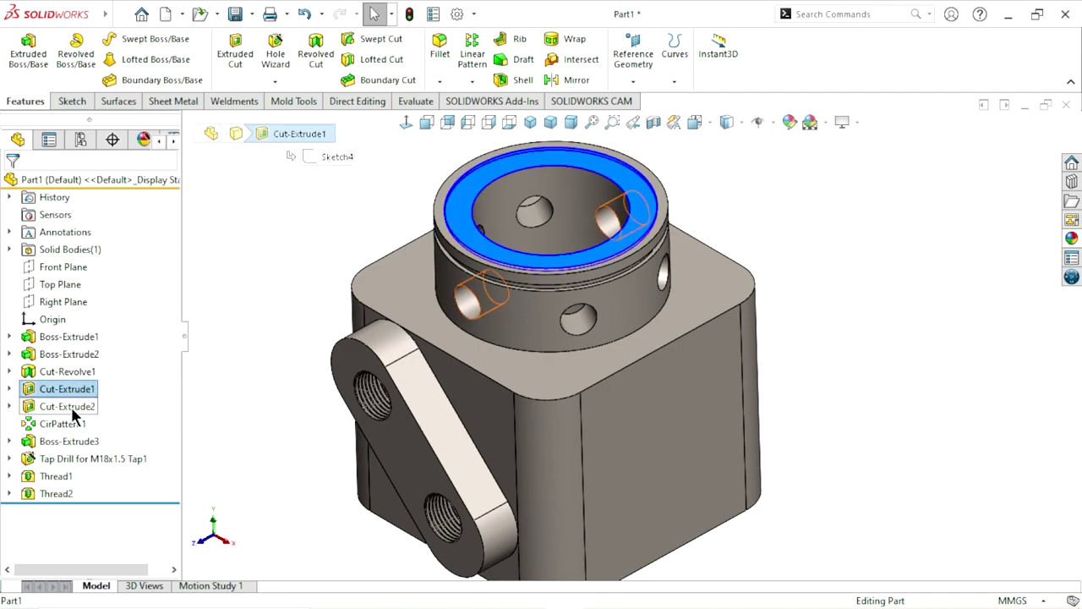
{"action": "left_click", "coordinate": [73, 409], "text": "ctrl"}
{"action": "left_click", "coordinate": [66, 424], "text": "ctrl"}
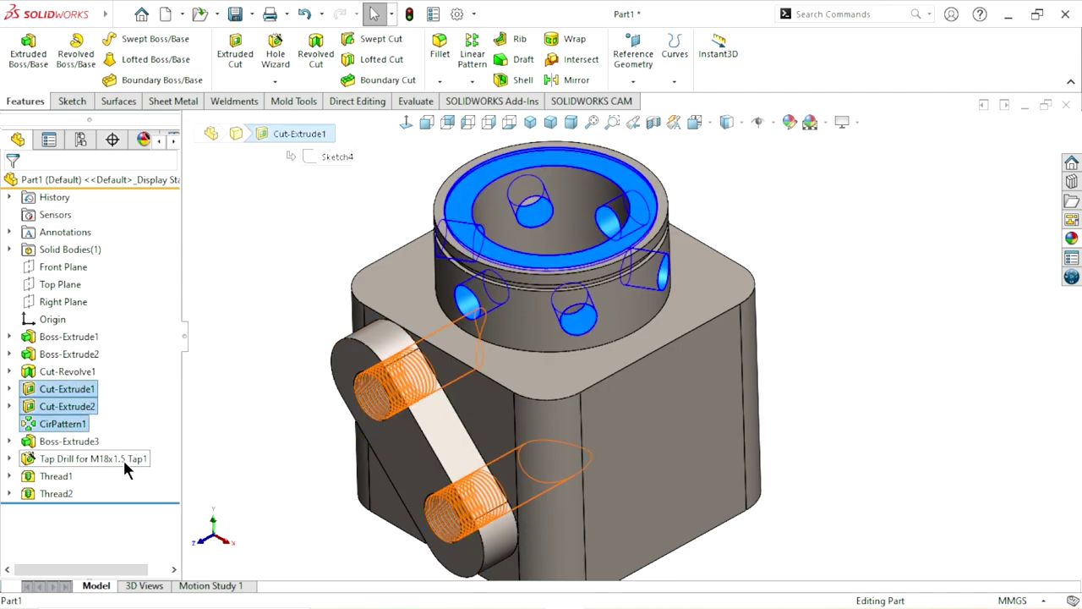
{"action": "left_click", "coordinate": [59, 461], "text": "ctrl"}
{"action": "left_click", "coordinate": [54, 473], "text": "ctrl"}
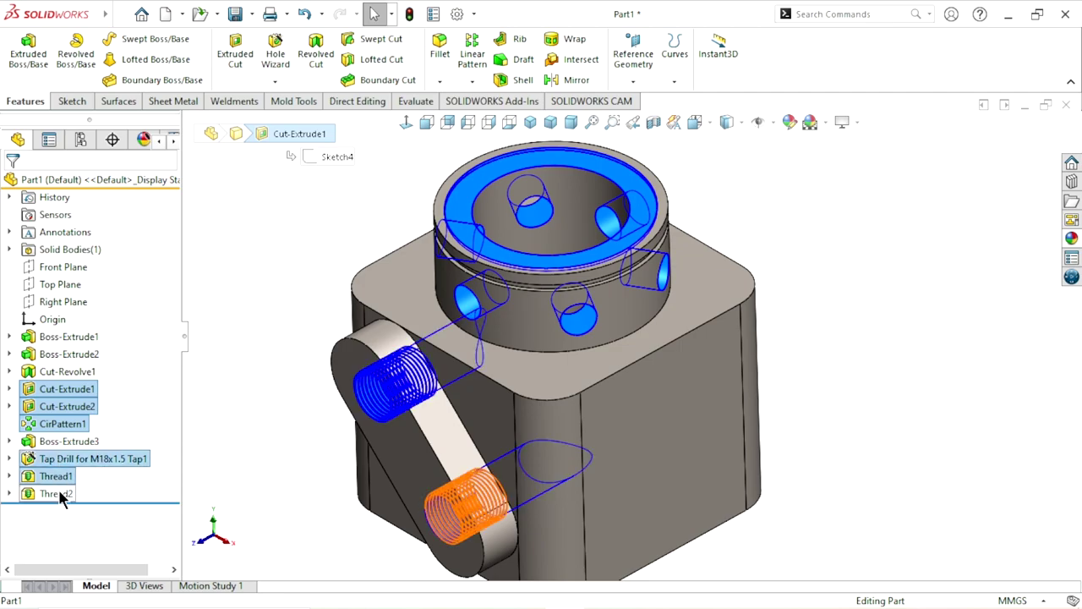
{"action": "left_click", "coordinate": [59, 491], "text": "ctrl"}
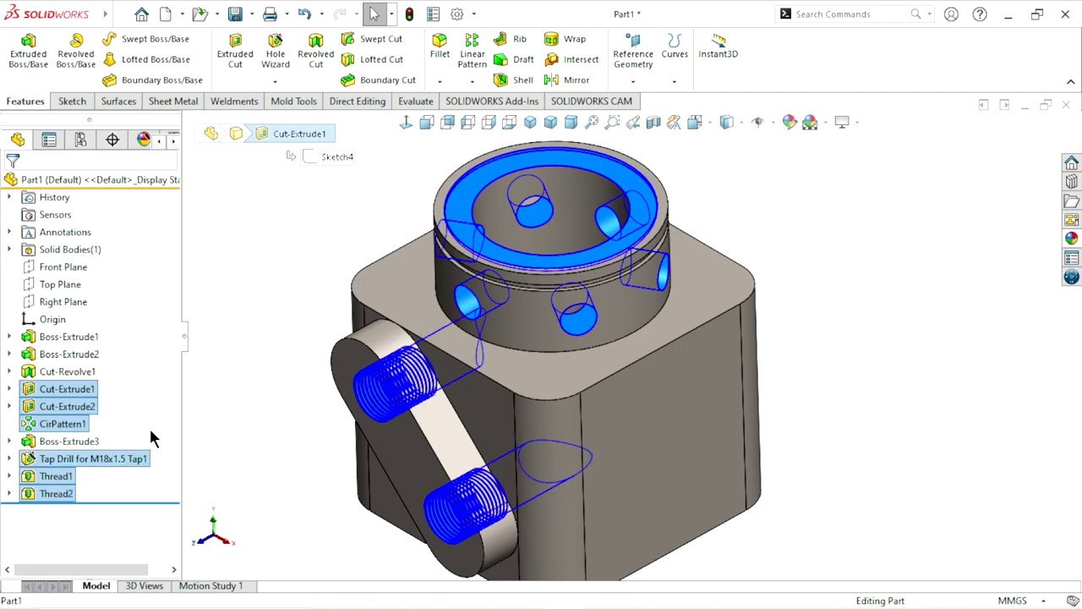
{"action": "left_click", "coordinate": [574, 206], "text": "ctrl"}
{"action": "mouse_move", "coordinate": [684, 302]}
{"action": "middle_mouse_down"}
{"action": "mouse_move", "coordinate": [690, 336]}
{"action": "mouse_move", "coordinate": [696, 244]}
{"action": "mouse_move", "coordinate": [782, 321]}
{"action": "mouse_move", "coordinate": [848, 326]}
{"action": "mouse_move", "coordinate": [855, 282]}
{"action": "mouse_move", "coordinate": [819, 287]}
{"action": "mouse_move", "coordinate": [896, 279]}
{"action": "mouse_move", "coordinate": [747, 369]}
{"action": "mouse_move", "coordinate": [998, 248]}
{"action": "middle_mouse_up"}
- Apply the Chrome library's chromium plate appearance to the selected features
{"action": "left_click", "coordinate": [1071, 240]}
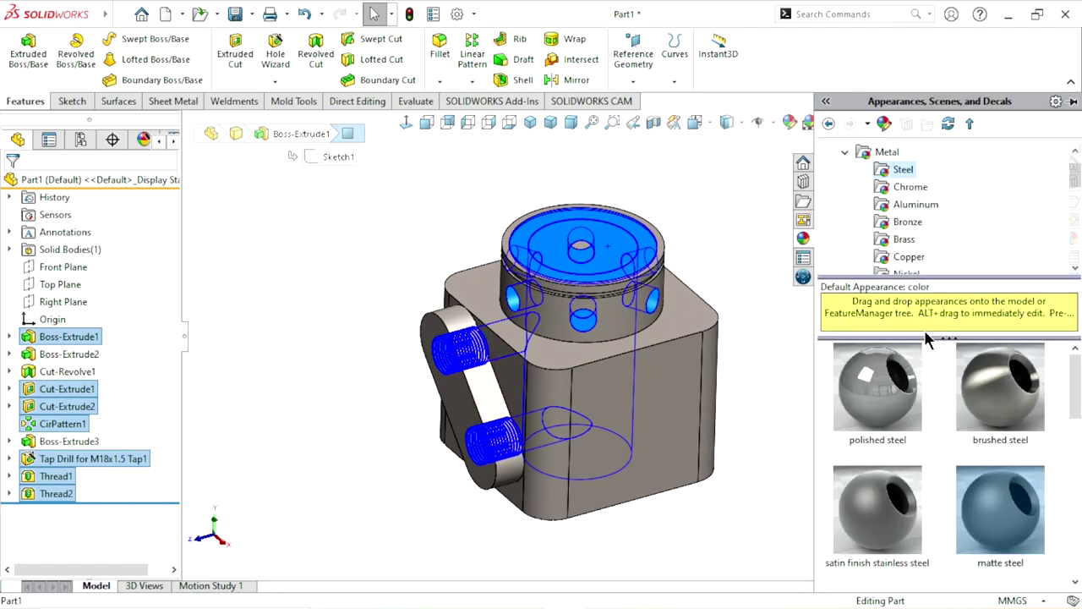
{"action": "left_click", "coordinate": [899, 191]}
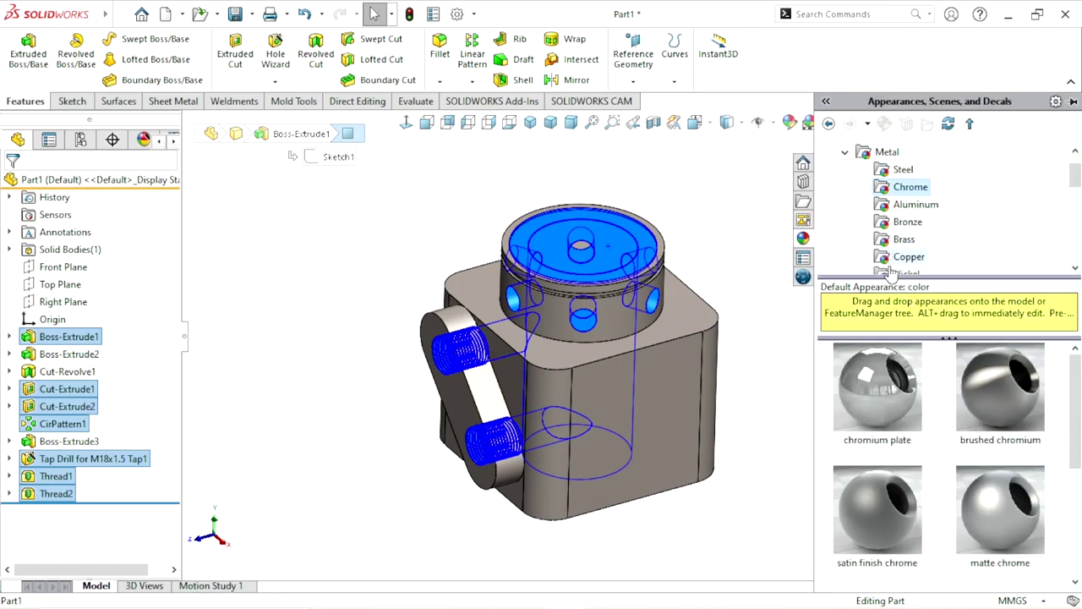
{"action": "double_click", "coordinate": [871, 359]}
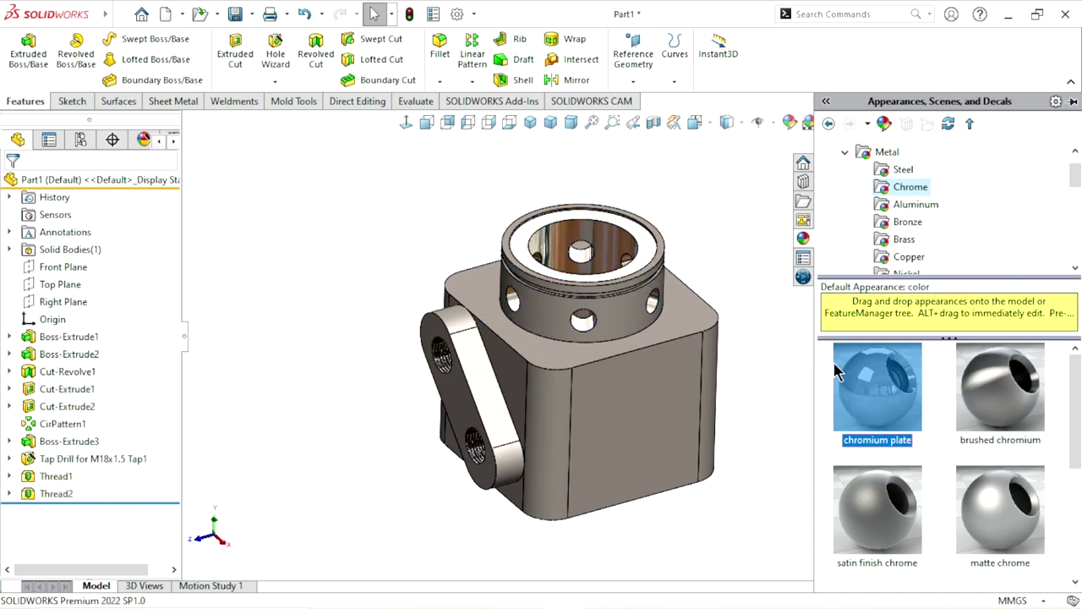
{"action": "left_click", "coordinate": [759, 305]}
{"action": "mouse_move", "coordinate": [735, 324]}
{"action": "middle_mouse_down"}
{"action": "mouse_move", "coordinate": [583, 346]}
{"action": "mouse_move", "coordinate": [623, 361]}
{"action": "middle_mouse_up"}
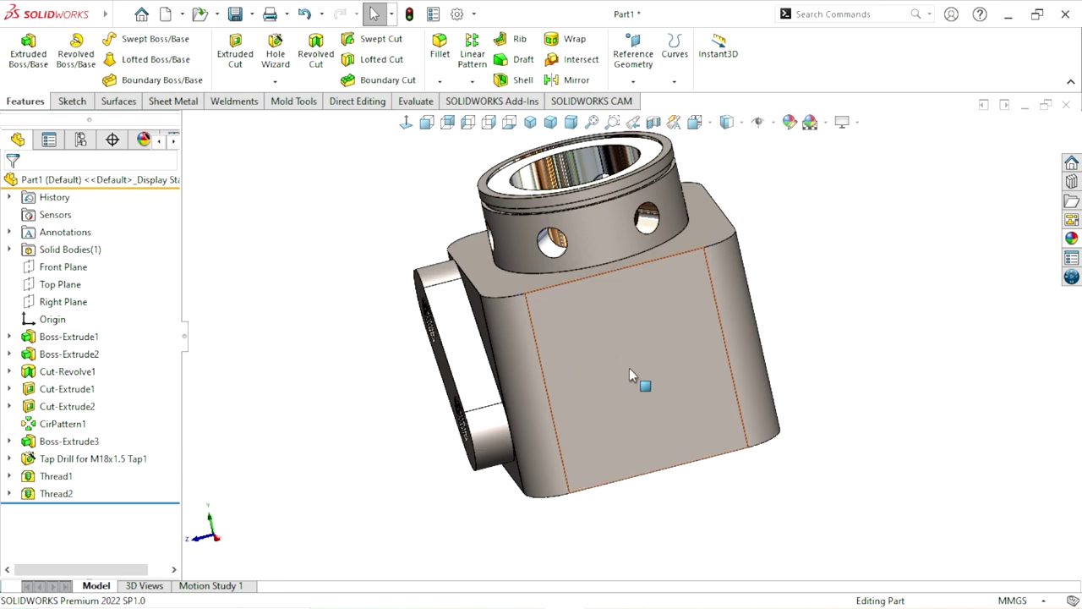
- Sketch a Ø75 mm circle centred on the origin on the block's bottom face
{"action": "middle_click_drag", "start_coordinate": [634, 427], "coordinate": [584, 282]}
{"action": "left_click", "coordinate": [689, 326]}
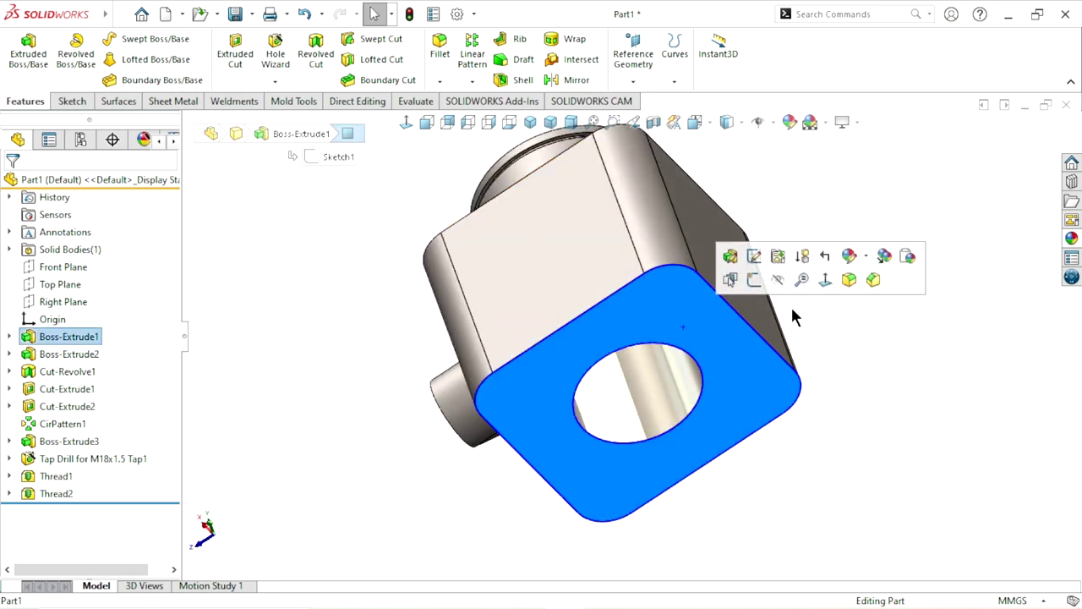
{"action": "left_click", "coordinate": [758, 289]}
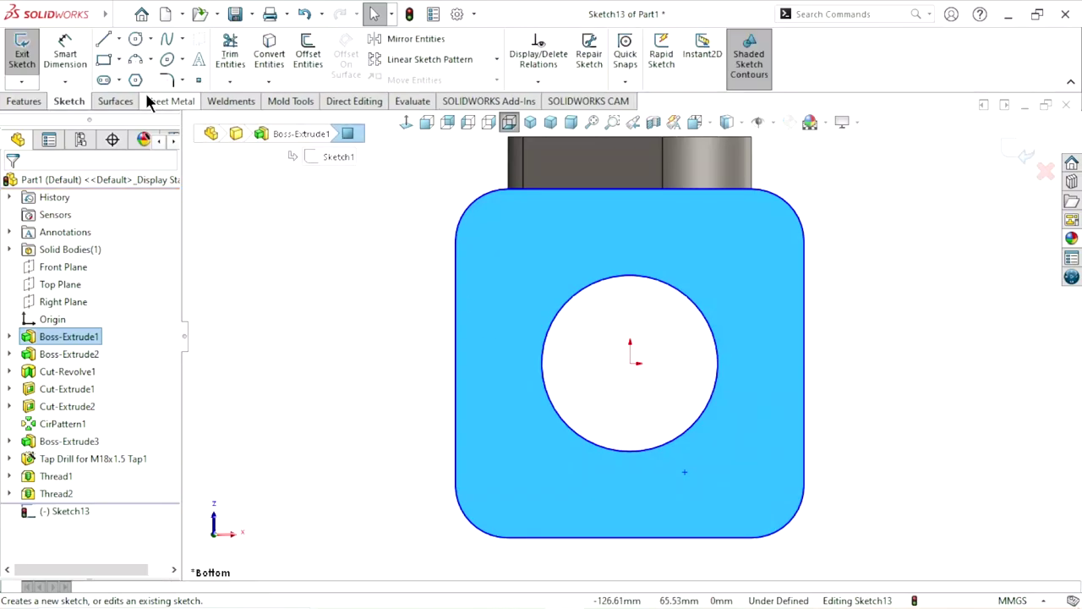
{"action": "left_click", "coordinate": [137, 39]}
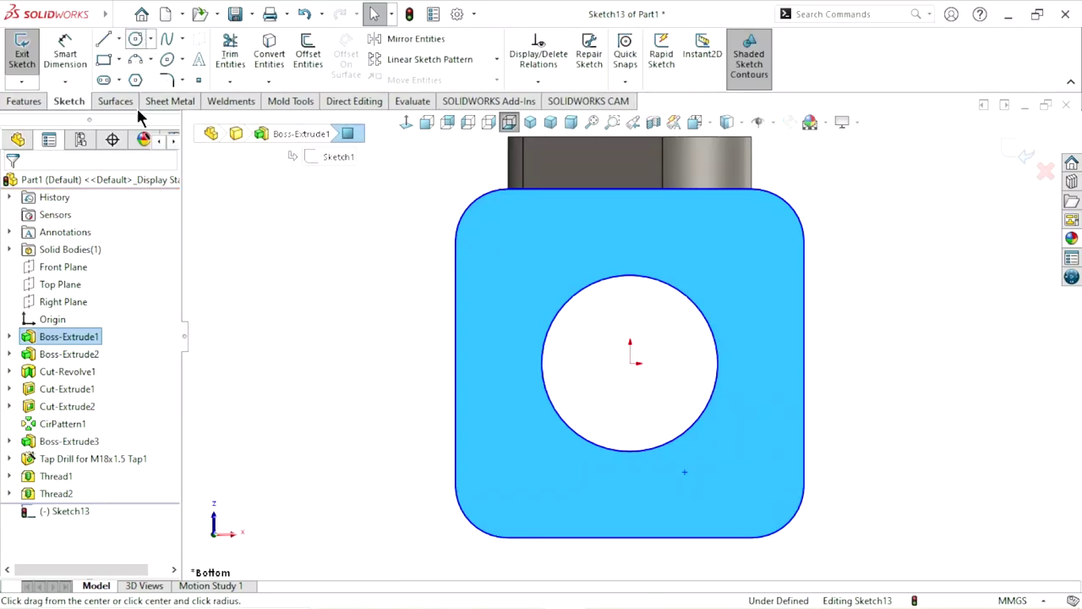
{"action": "left_click", "coordinate": [630, 363]}
{"action": "left_click", "coordinate": [510, 400]}
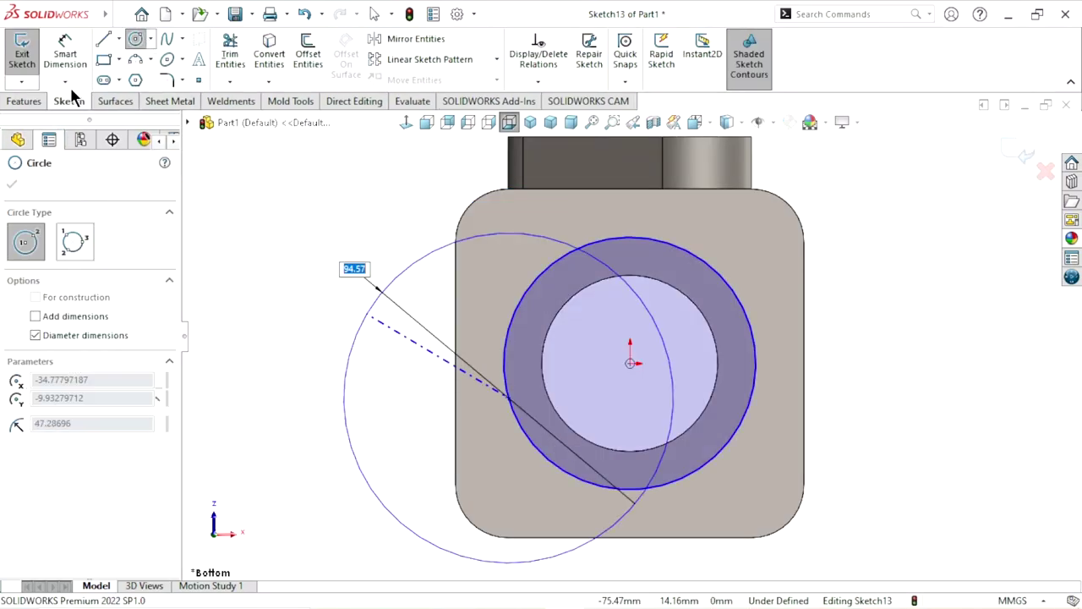
{"action": "left_click", "coordinate": [80, 66]}
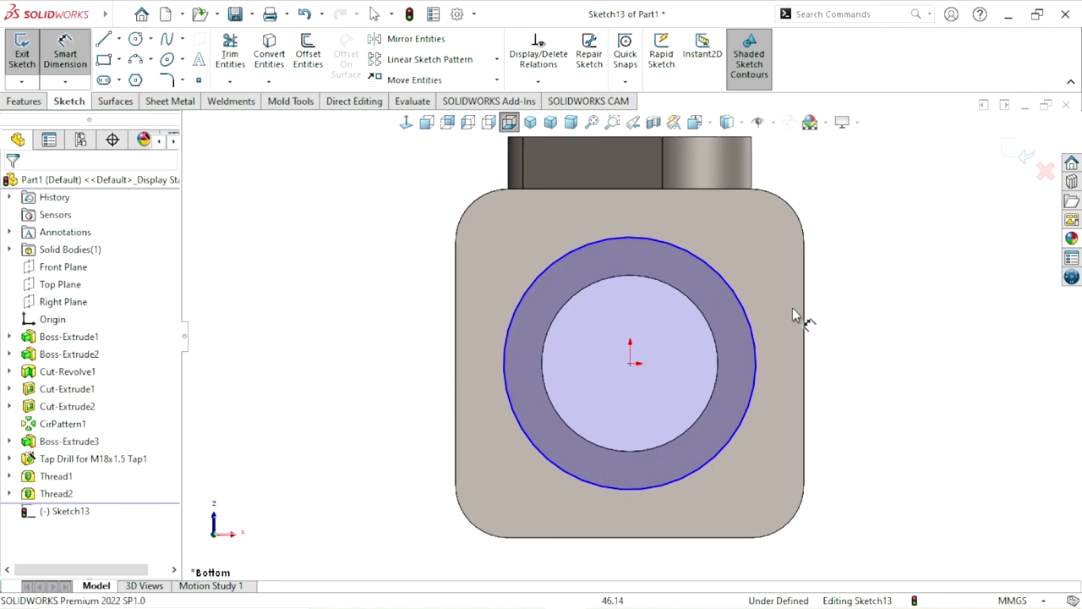
{"action": "left_click", "coordinate": [755, 385]}
{"action": "left_click", "coordinate": [852, 367]}
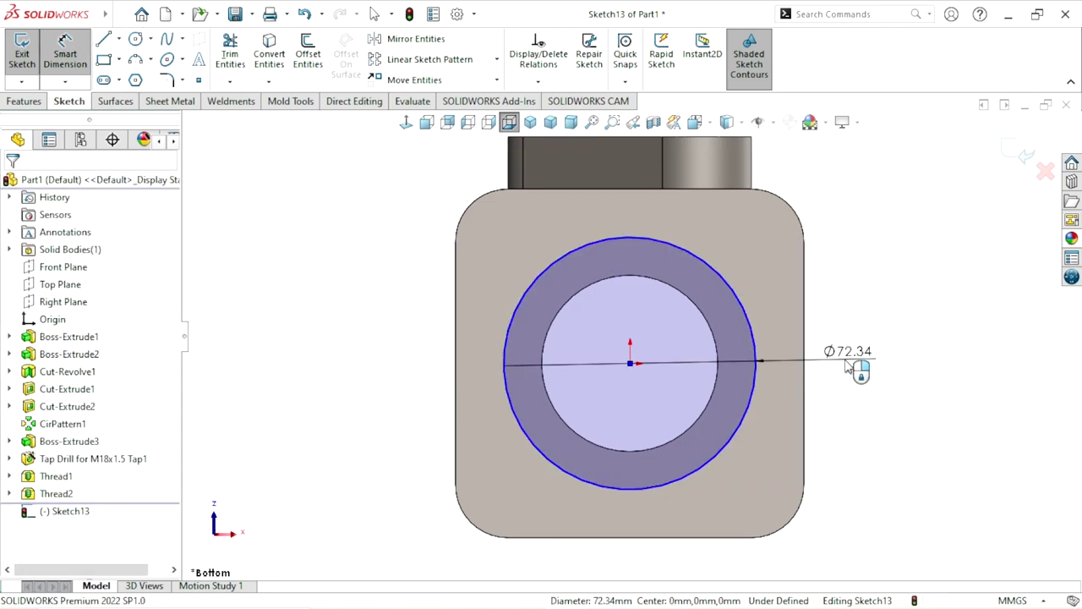
{"action": "type", "text": "75"}
{"action": "key", "text": "Return"}
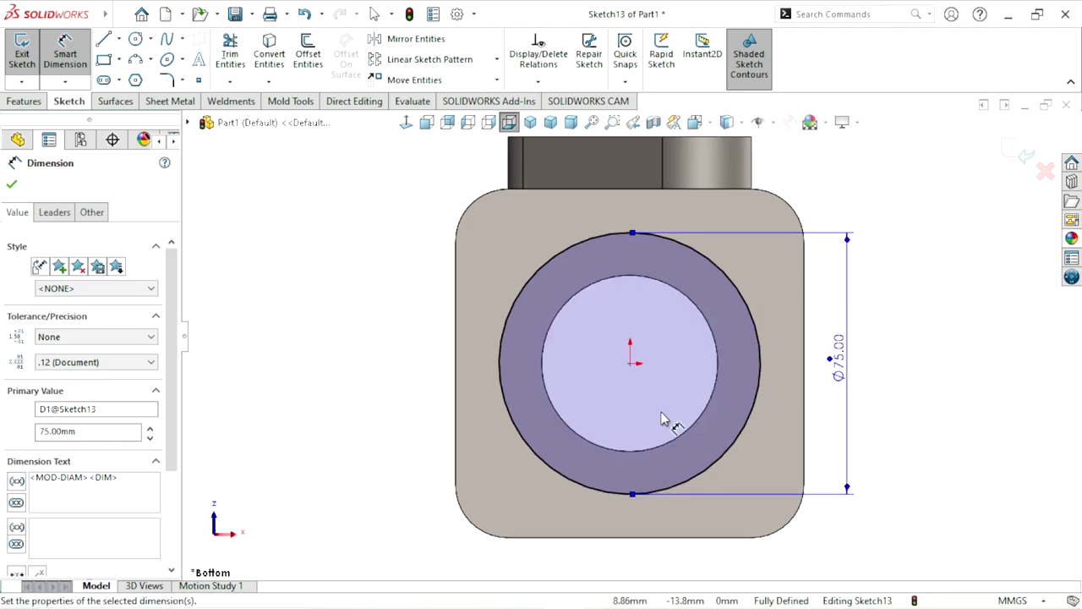
{"action": "left_click", "coordinate": [11, 186]}
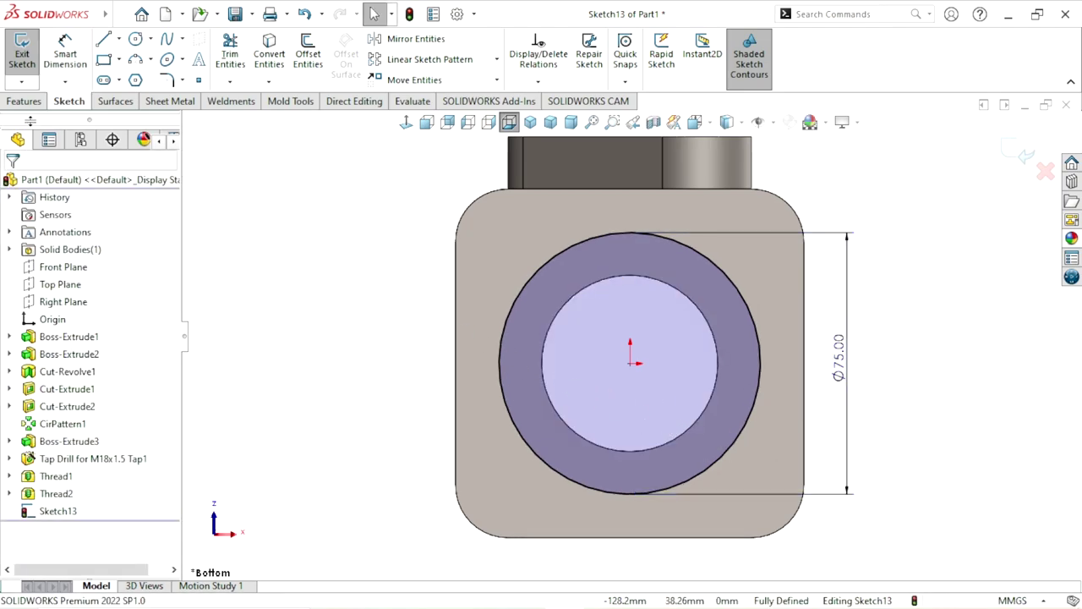
- Extrude-cut the circle 15 mm deep
{"action": "left_click", "coordinate": [25, 103]}
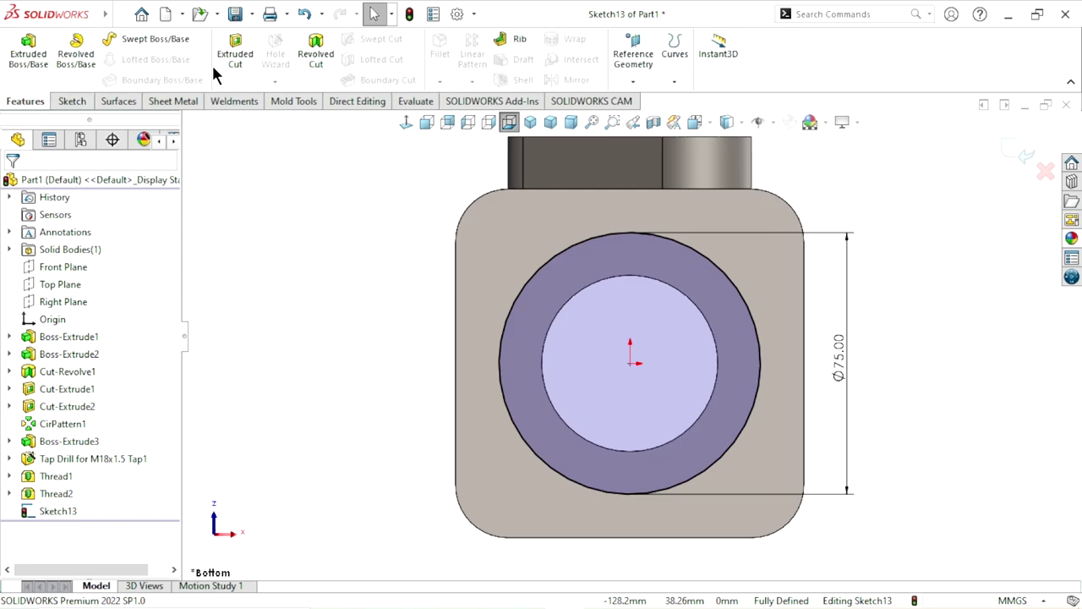
{"action": "key", "text": "ctrl+7"}
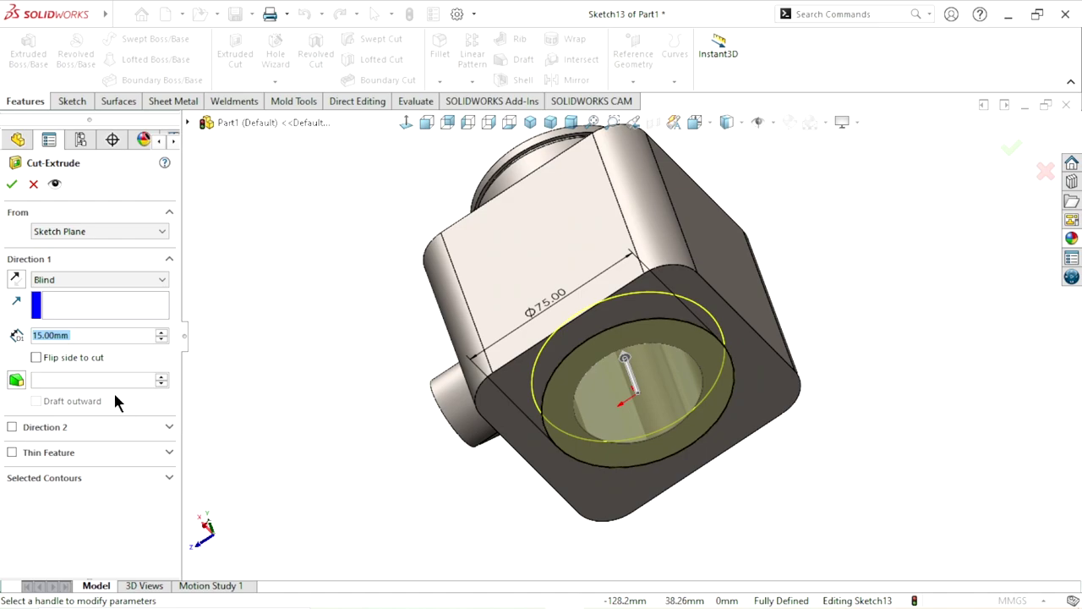
{"action": "left_click", "coordinate": [11, 184]}
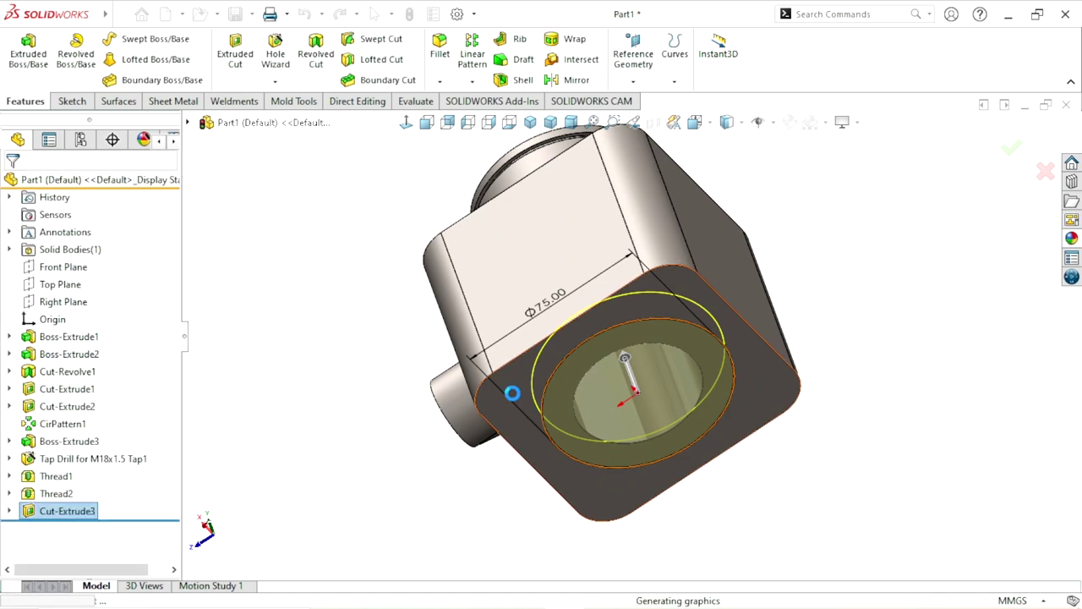
- Apply chromium plate to the Cut-Extrude3 counterbore
{"action": "mouse_move", "coordinate": [513, 429]}
{"action": "middle_mouse_down"}
{"action": "mouse_move", "coordinate": [644, 246]}
{"action": "mouse_move", "coordinate": [710, 456]}
{"action": "mouse_move", "coordinate": [818, 463]}
{"action": "middle_mouse_up"}
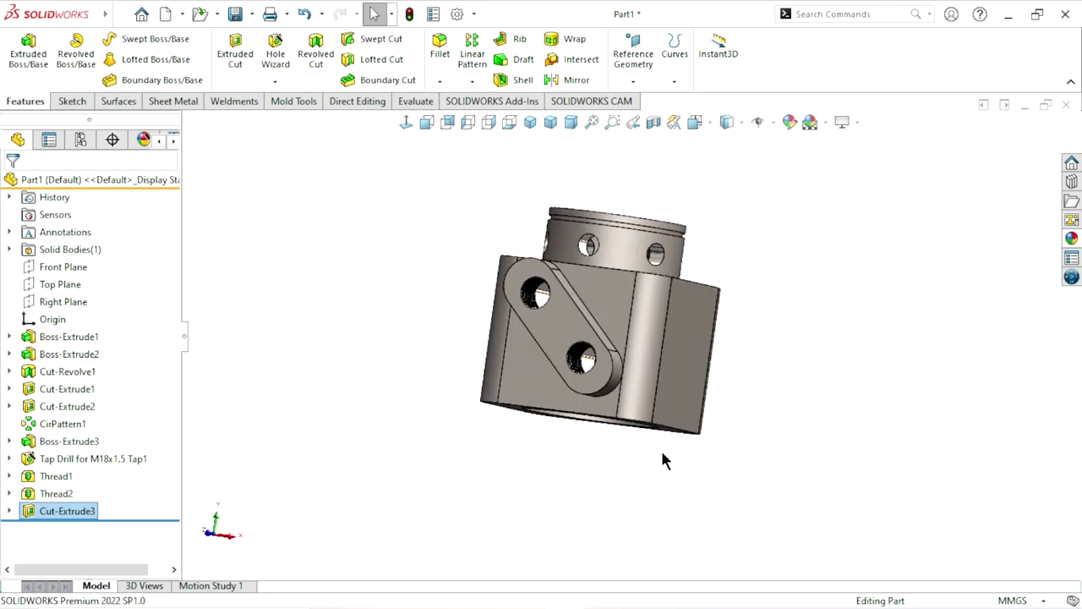
{"action": "middle_click_drag", "start_coordinate": [663, 461], "coordinate": [600, 388]}
{"action": "scroll", "coordinate": [601, 388], "scroll_direction": "down", "scroll_amount": 3}
{"action": "scroll", "coordinate": [600, 388], "scroll_direction": "down", "scroll_amount": 2}
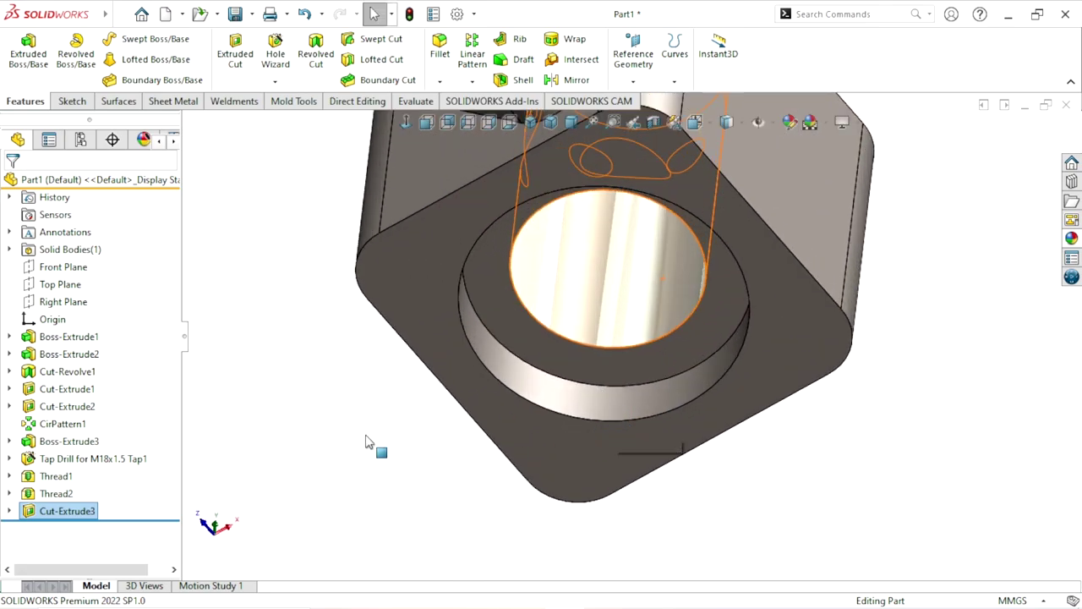
{"action": "left_click", "coordinate": [366, 441]}
{"action": "left_click", "coordinate": [83, 509]}
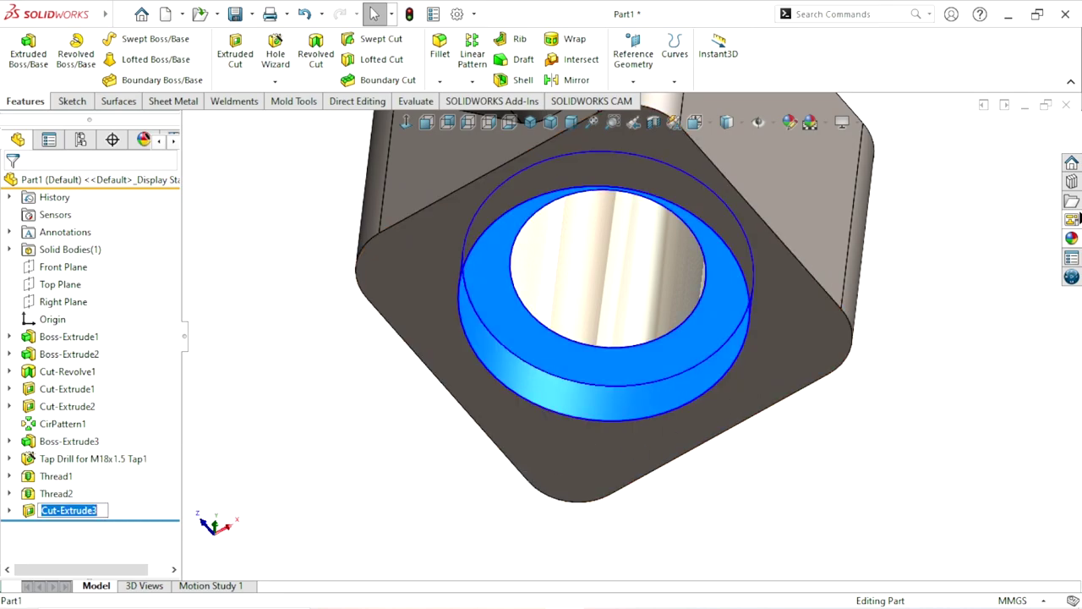
{"action": "left_click", "coordinate": [1071, 237]}
{"action": "left_click", "coordinate": [870, 419]}
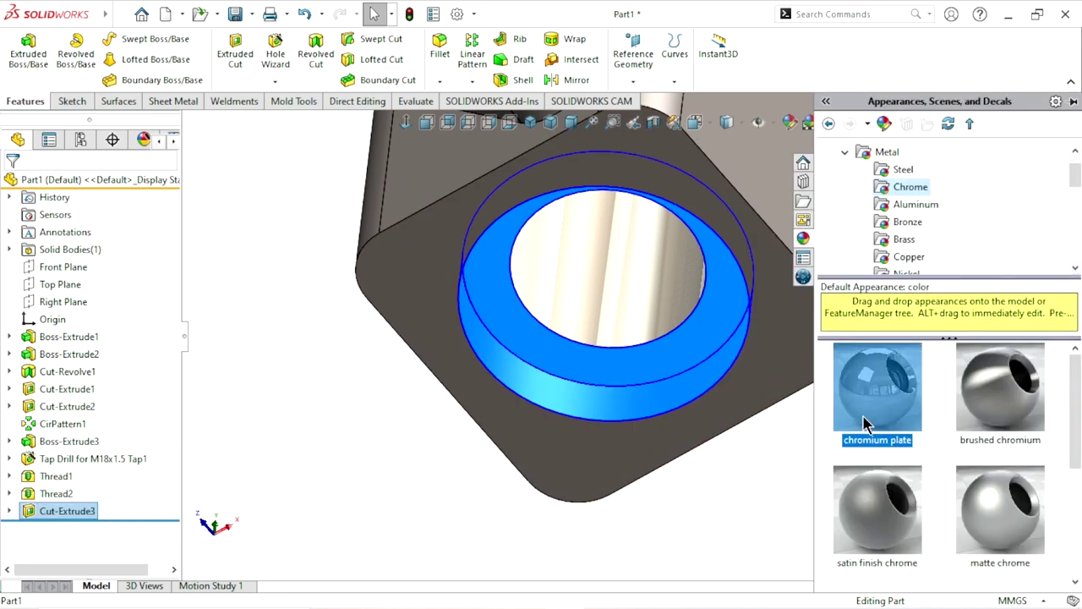
{"action": "double_click", "coordinate": [868, 410]}
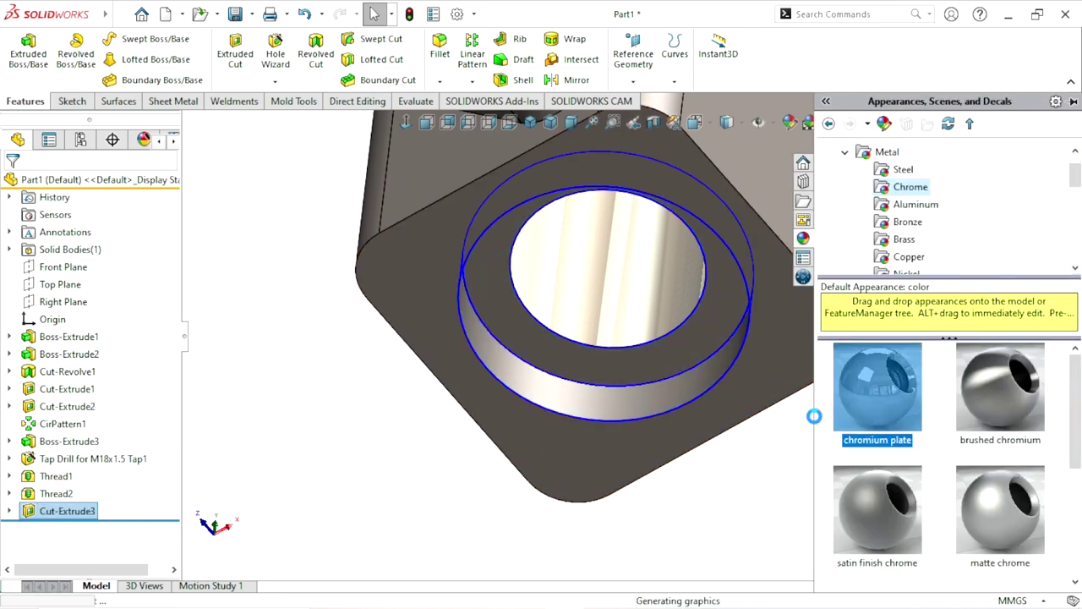
- Start a new sketch on the flat face beneath the round boss
{"action": "middle_click_drag", "start_coordinate": [365, 393], "coordinate": [460, 208]}
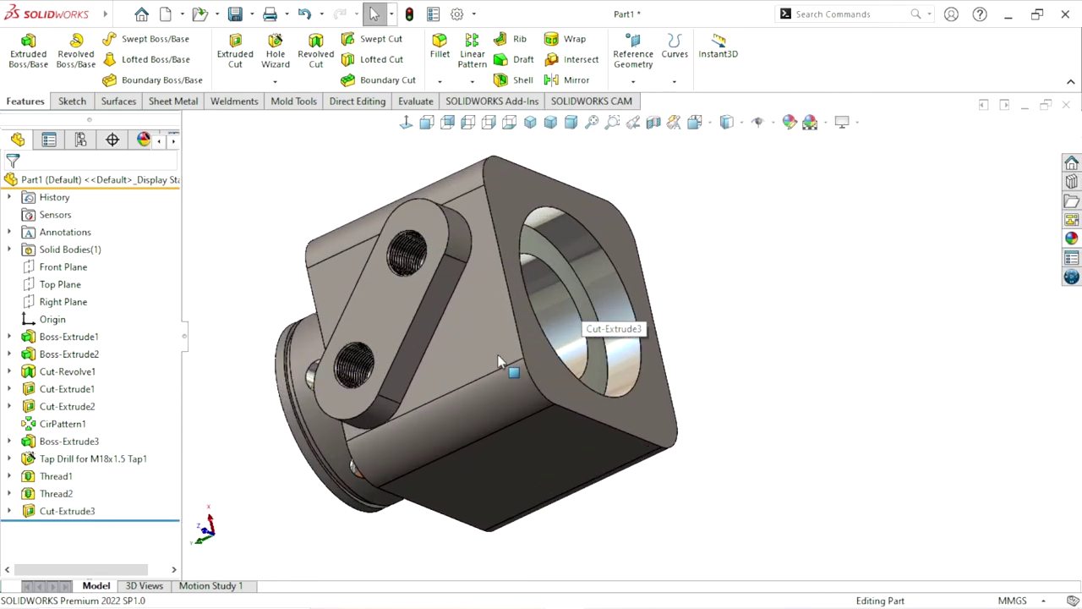
{"action": "mouse_move", "coordinate": [460, 208]}
{"action": "middle_mouse_down"}
{"action": "mouse_move", "coordinate": [522, 170]}
{"action": "mouse_move", "coordinate": [515, 417]}
{"action": "middle_mouse_up"}
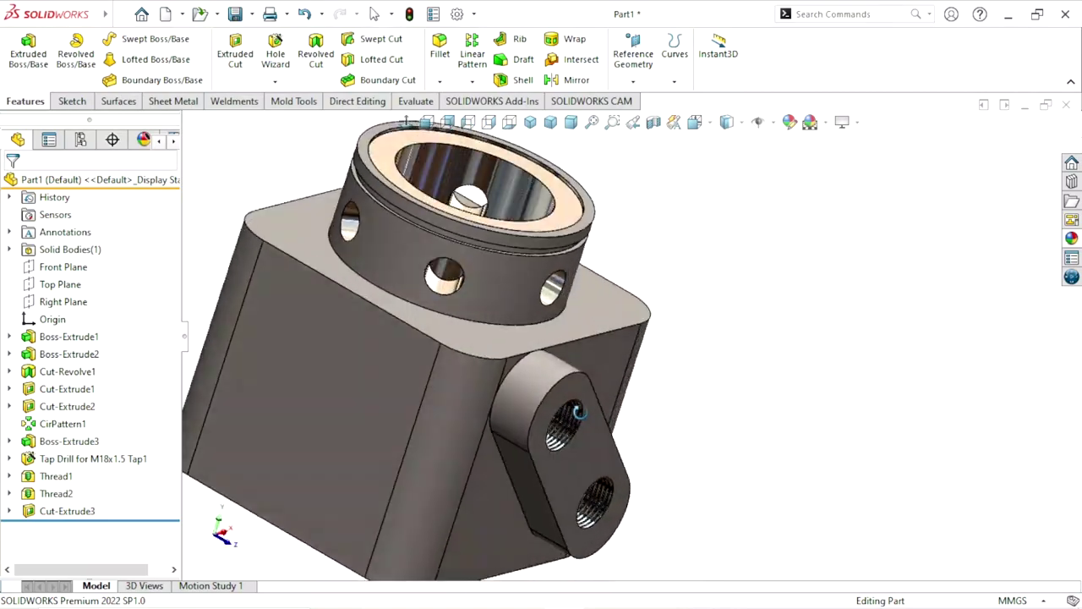
{"action": "scroll", "coordinate": [569, 401], "scroll_direction": "down", "scroll_amount": 3}
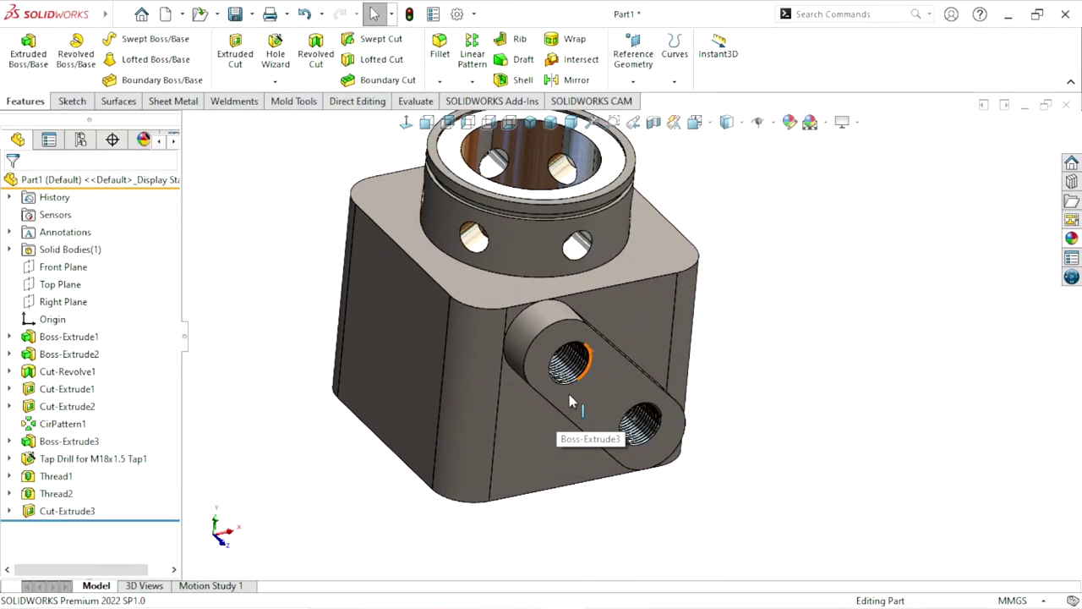
{"action": "left_click", "coordinate": [647, 228]}
{"action": "left_click", "coordinate": [719, 180]}
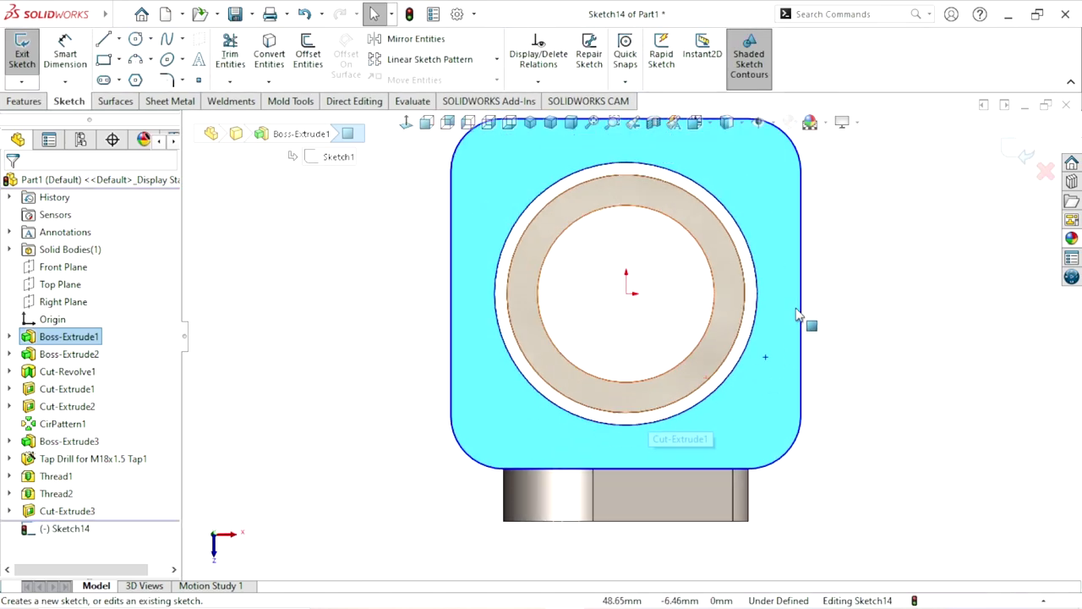
- Draw a horizontal centerline from the sketch origin past the face's right edge
{"action": "key", "text": "z"}
{"action": "scroll", "coordinate": [812, 305], "scroll_direction": "down", "scroll_amount": 2}
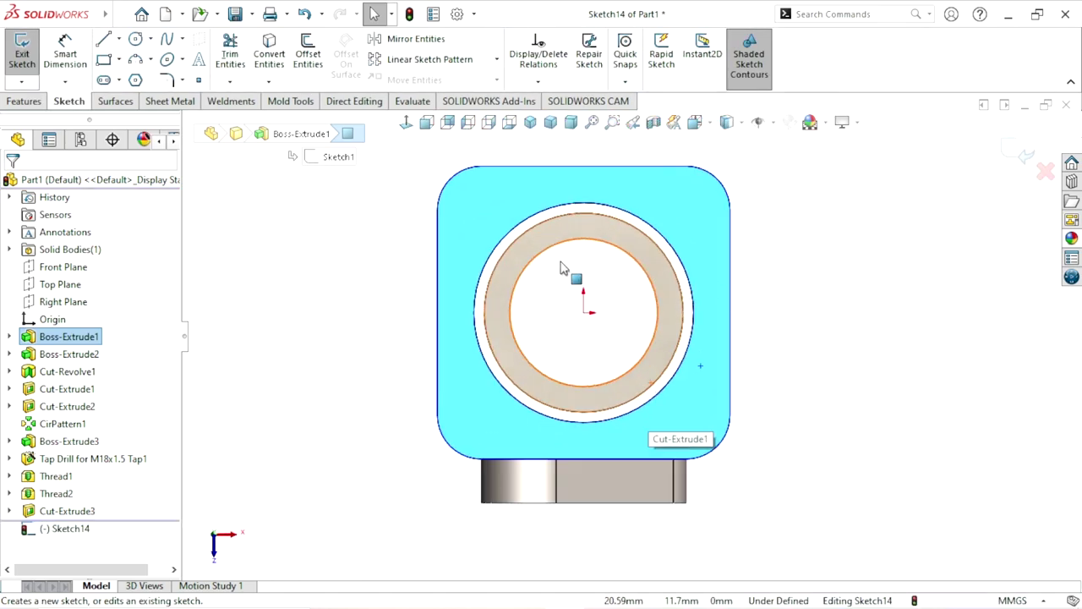
{"action": "left_click", "coordinate": [119, 39]}
{"action": "left_click", "coordinate": [127, 56]}
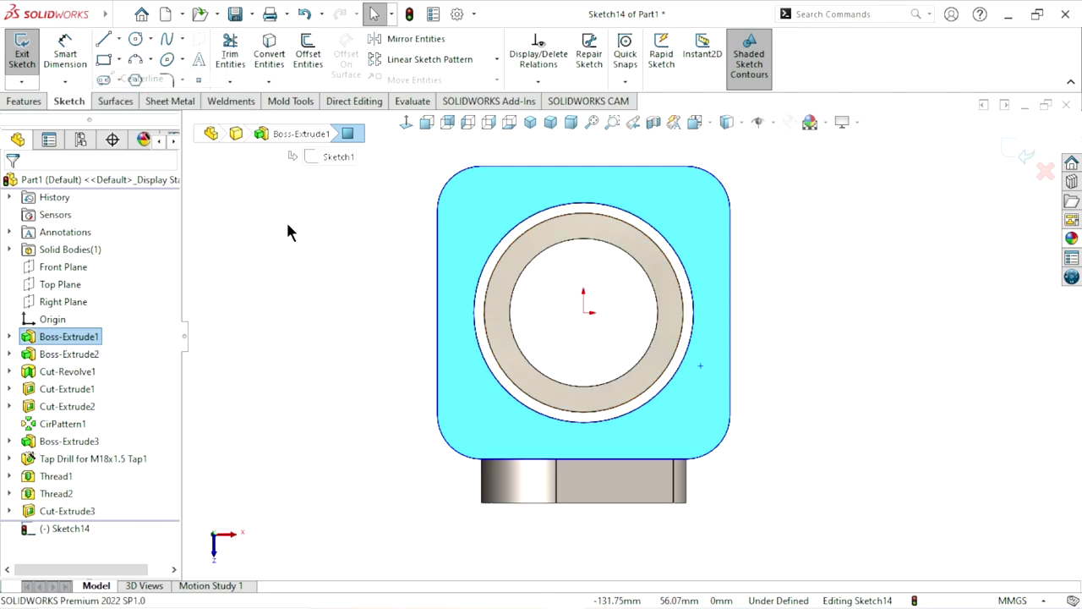
{"action": "left_click", "coordinate": [583, 313]}
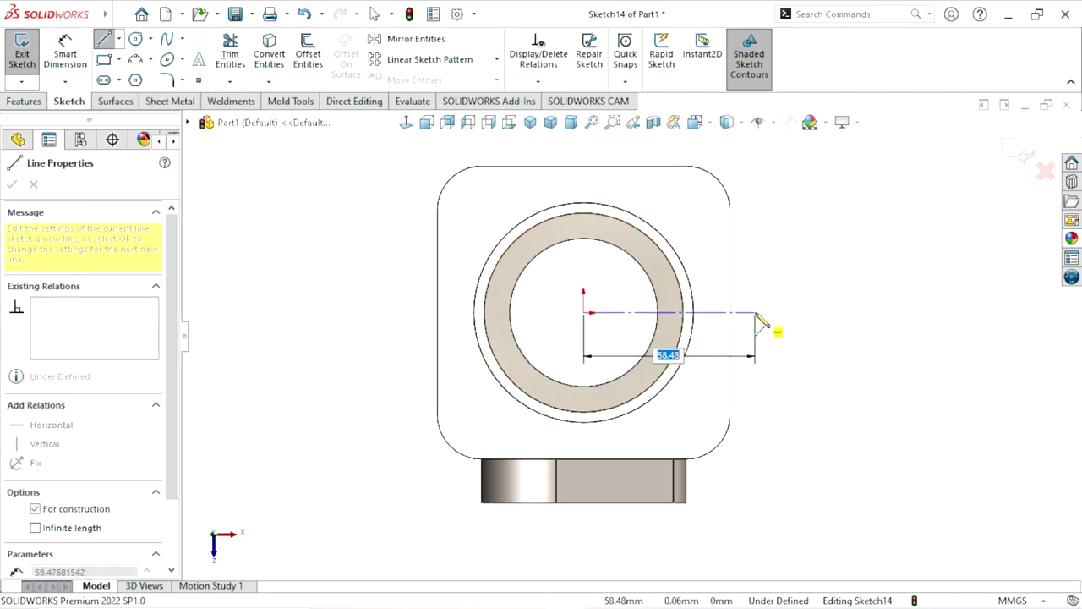
{"action": "left_click", "coordinate": [835, 312]}
{"action": "right_click", "coordinate": [881, 274]}
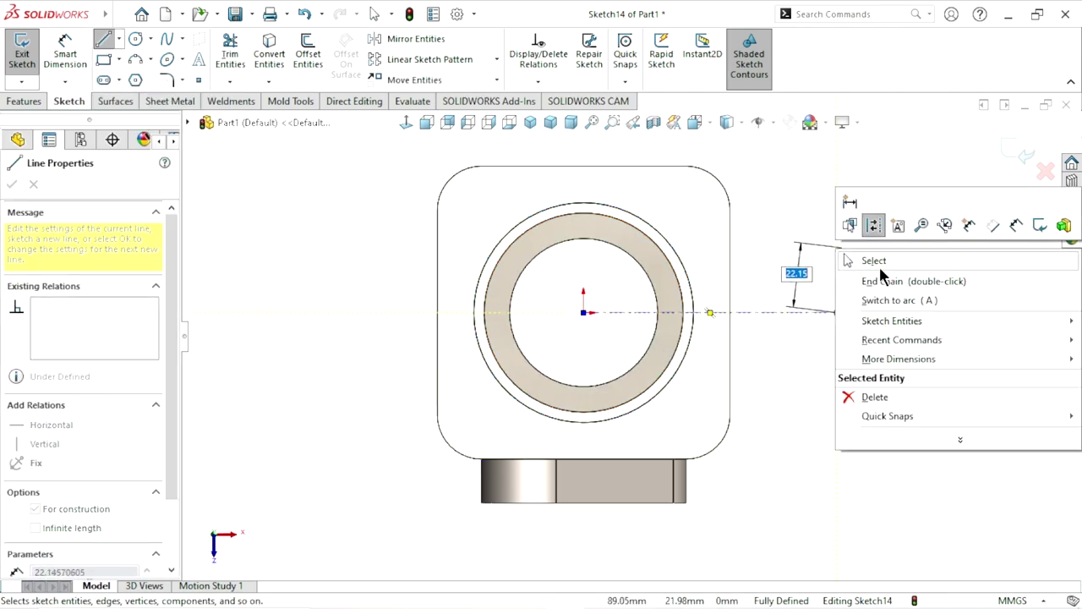
{"action": "left_click", "coordinate": [880, 268]}
{"action": "key", "text": "f"}
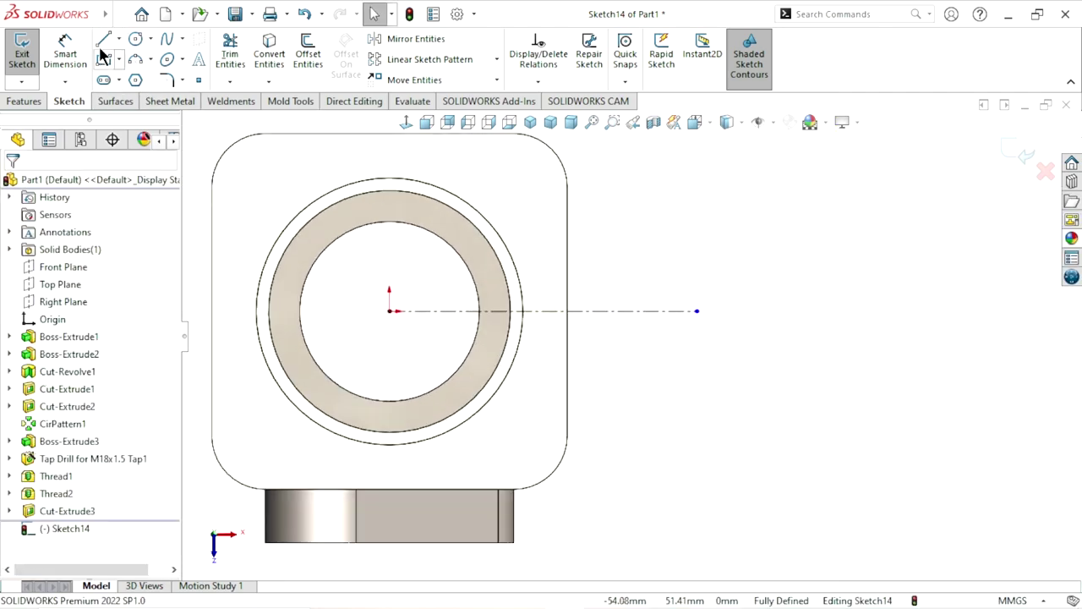
- Draw two lines from the right edge meeting at a point on the centerline
{"action": "key", "text": "l"}
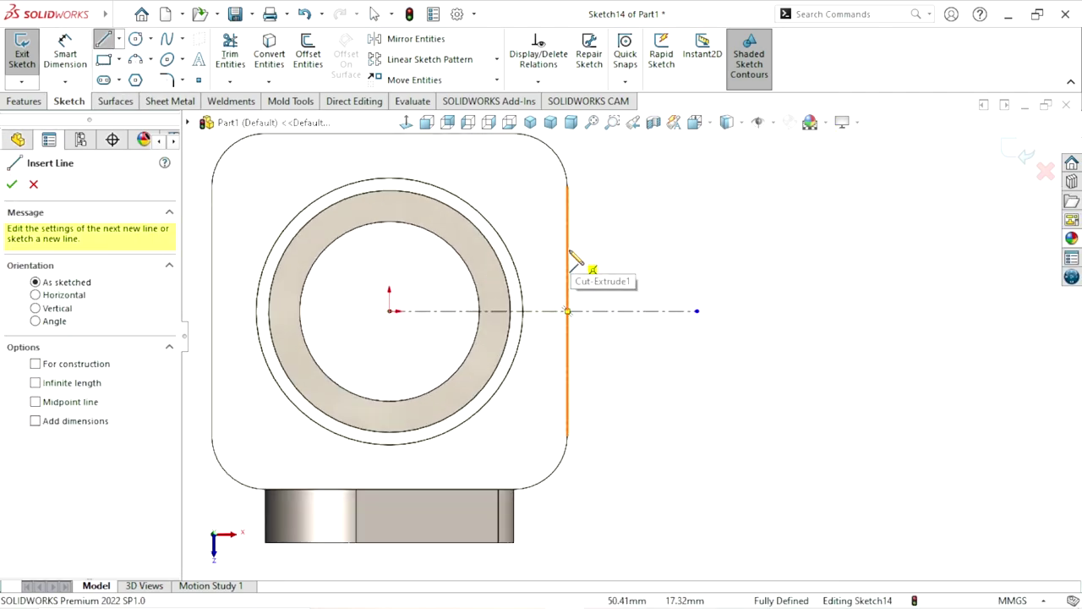
{"action": "left_click", "coordinate": [567, 251]}
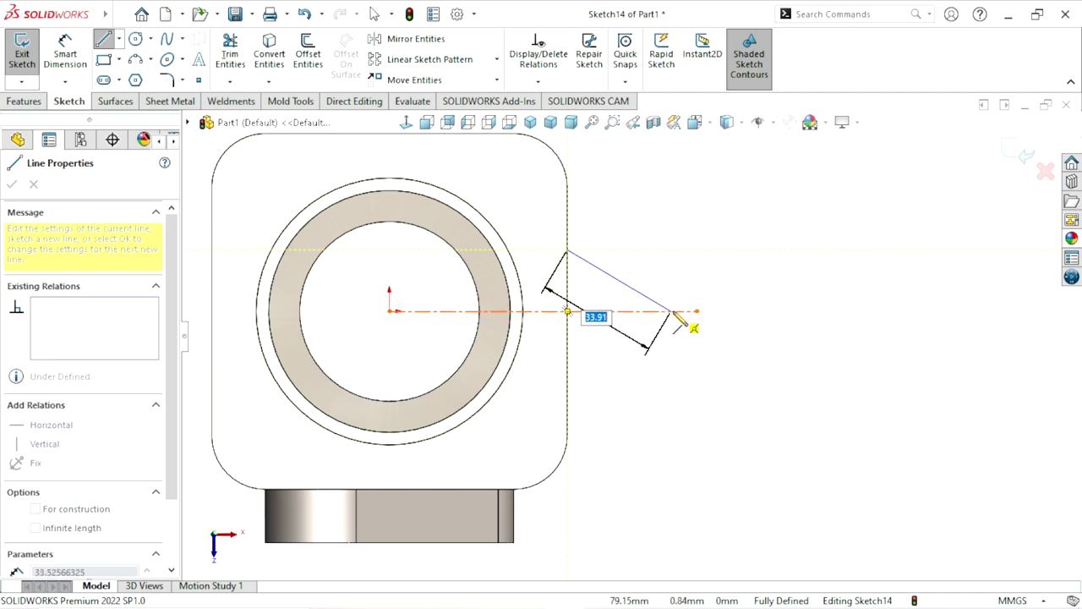
{"action": "left_click", "coordinate": [672, 312]}
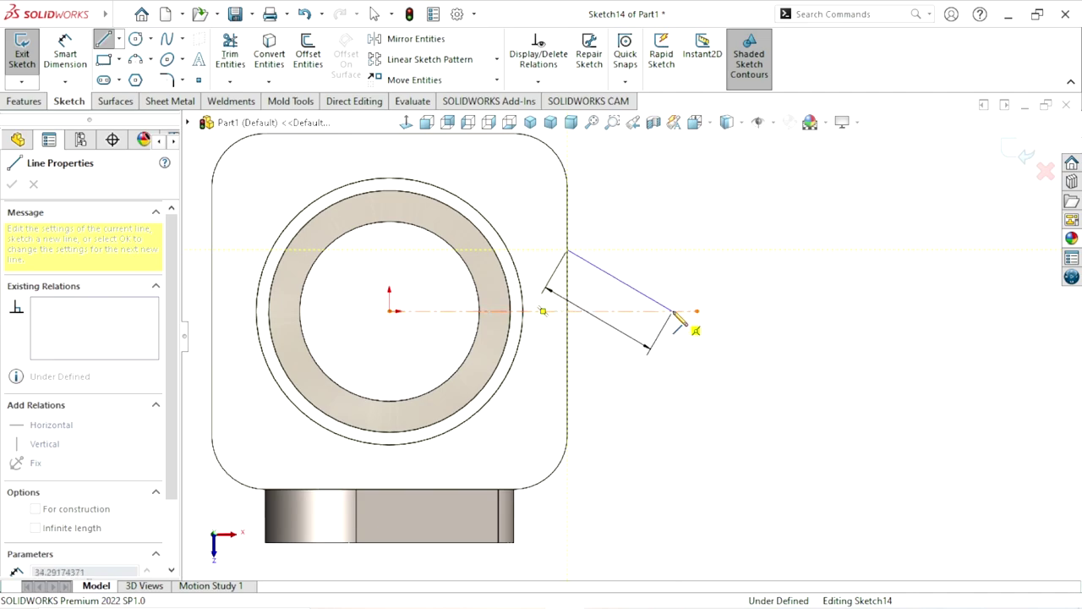
{"action": "left_click", "coordinate": [567, 370]}
{"action": "right_click", "coordinate": [695, 370]}
{"action": "left_click", "coordinate": [724, 393]}
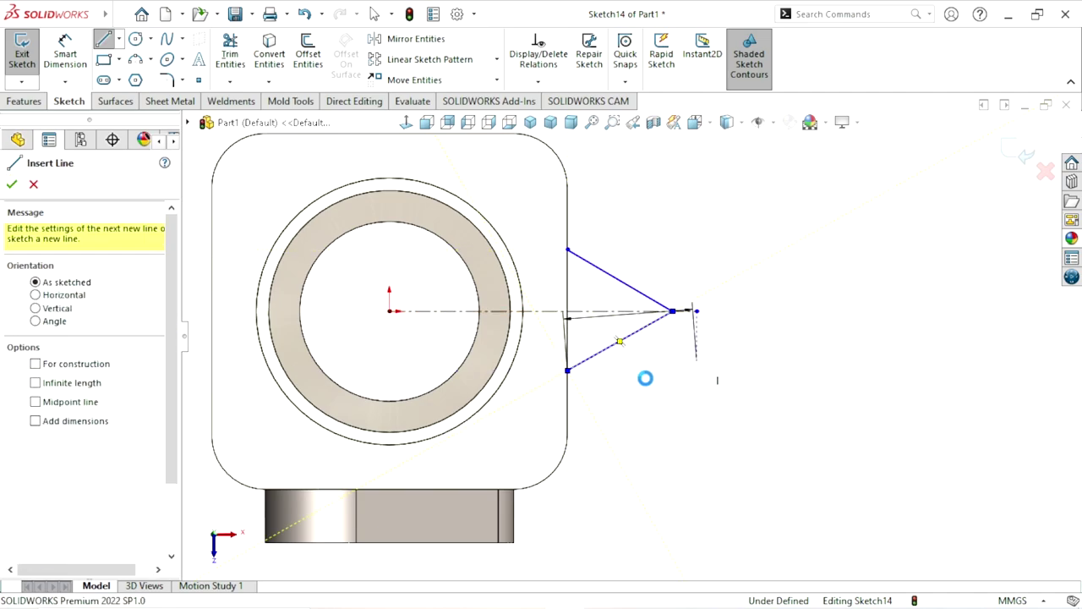
{"action": "key", "text": "Escape"}
{"action": "scroll", "coordinate": [550, 350], "scroll_direction": "down", "scroll_amount": 1}
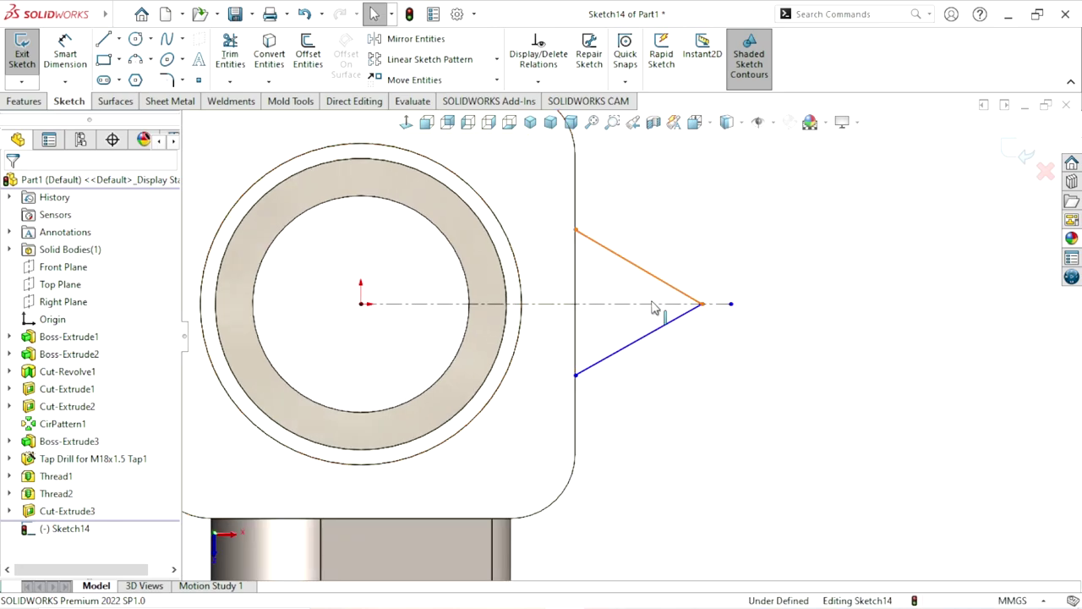
{"action": "left_click", "coordinate": [656, 309]}
{"action": "left_click", "coordinate": [718, 313], "text": "ctrl"}
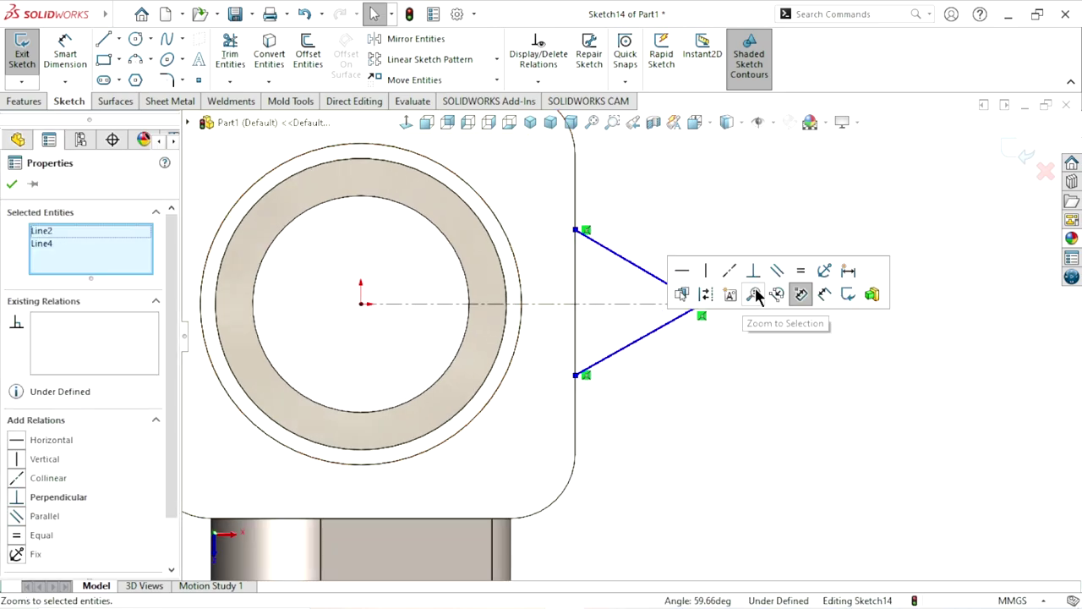
{"action": "left_click", "coordinate": [735, 405]}
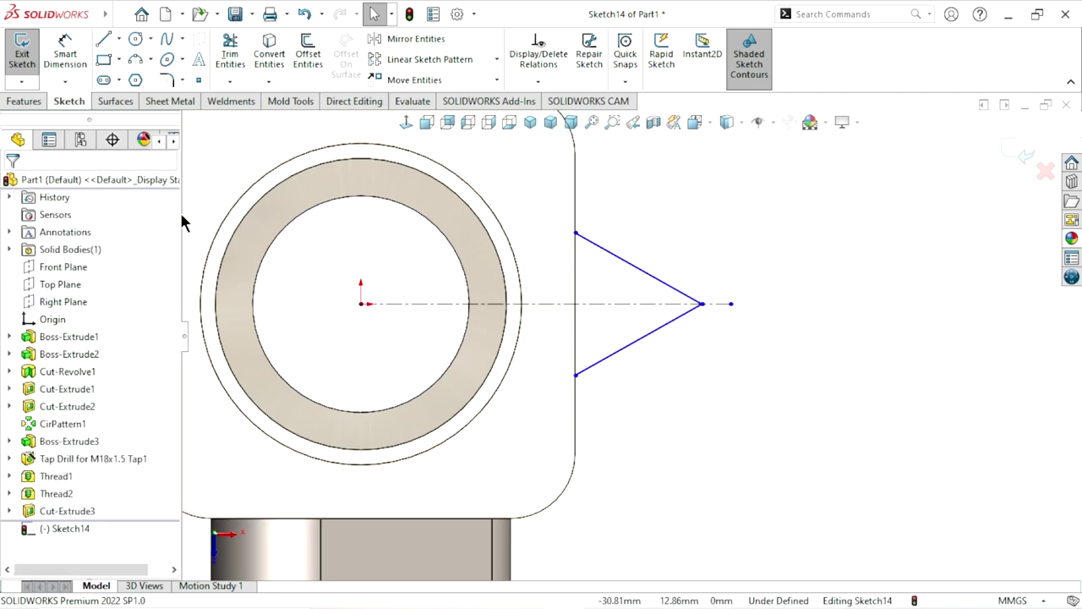
{"action": "left_click", "coordinate": [73, 74]}
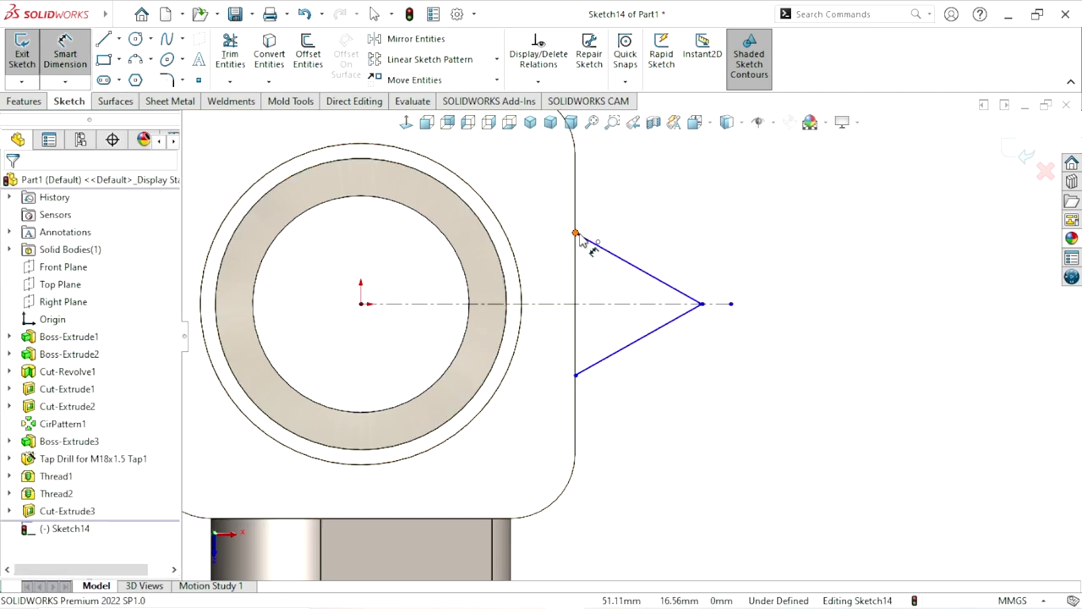
- Dimension the triangle's open side to 32 mm and its tip depth to 35 mm
{"action": "left_click", "coordinate": [575, 373]}
{"action": "left_click", "coordinate": [576, 233]}
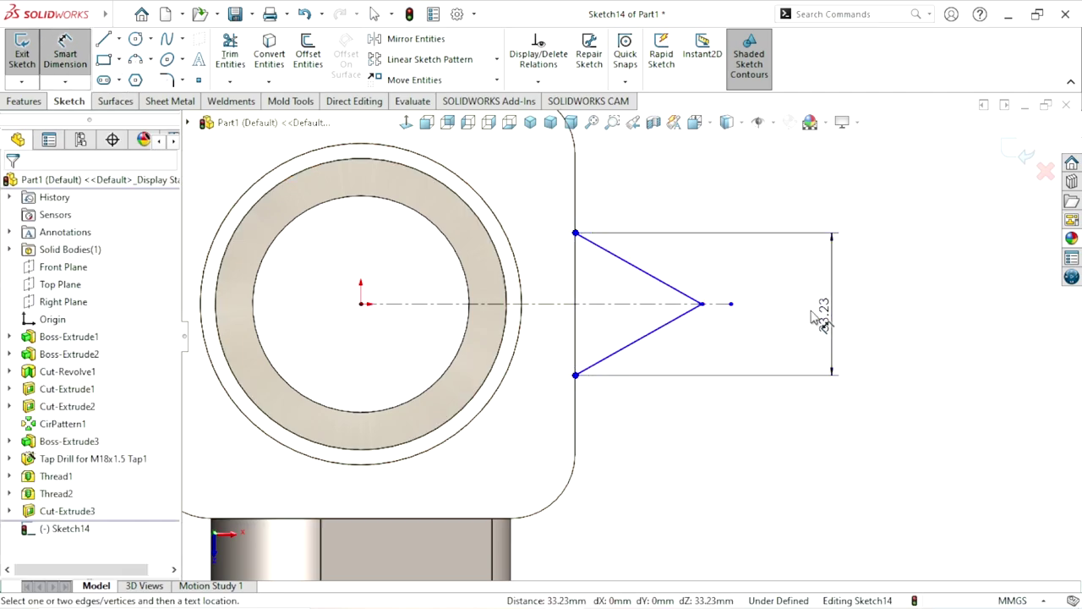
{"action": "left_click", "coordinate": [810, 320]}
{"action": "type", "text": "32"}
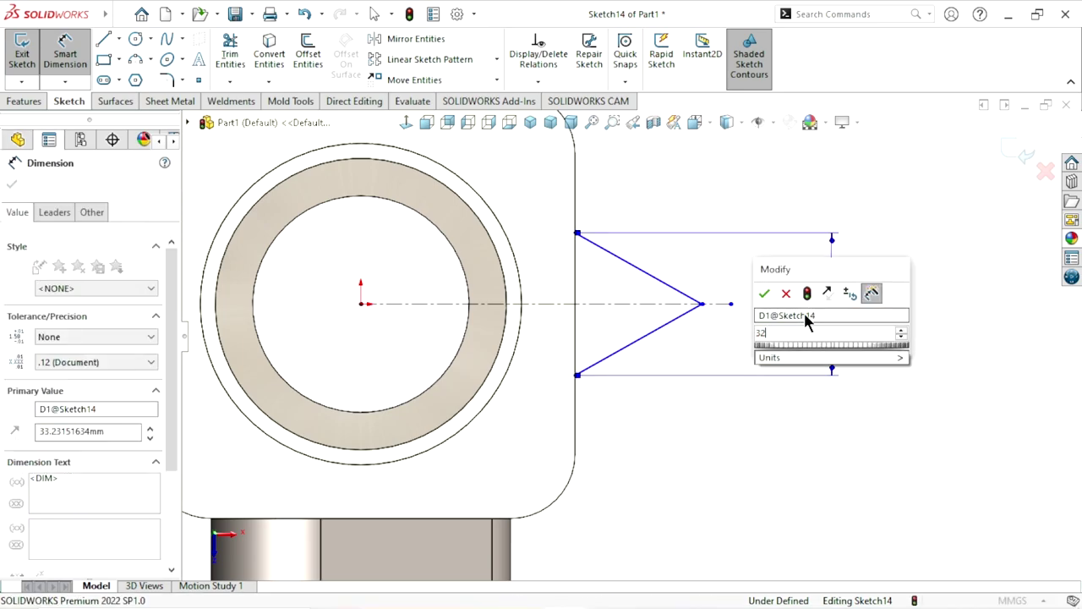
{"action": "left_click", "coordinate": [765, 294]}
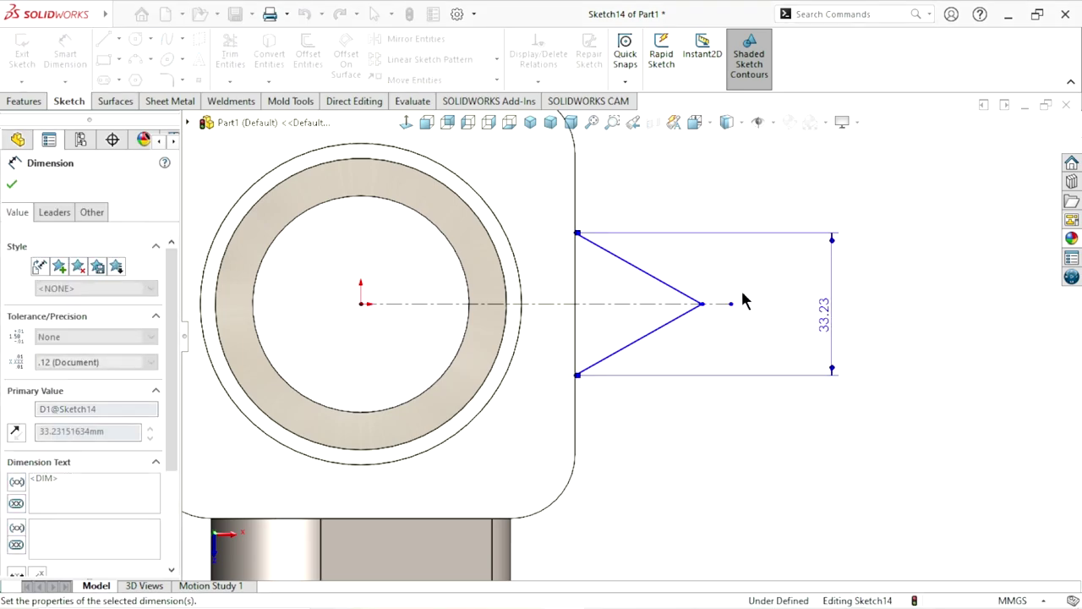
{"action": "left_click", "coordinate": [576, 292]}
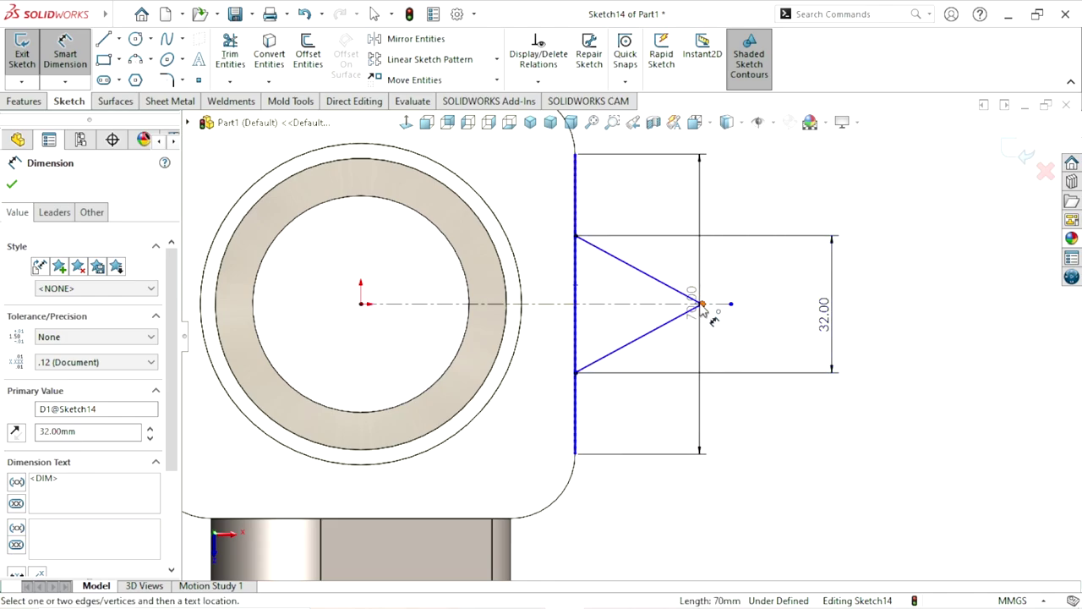
{"action": "left_click", "coordinate": [700, 303]}
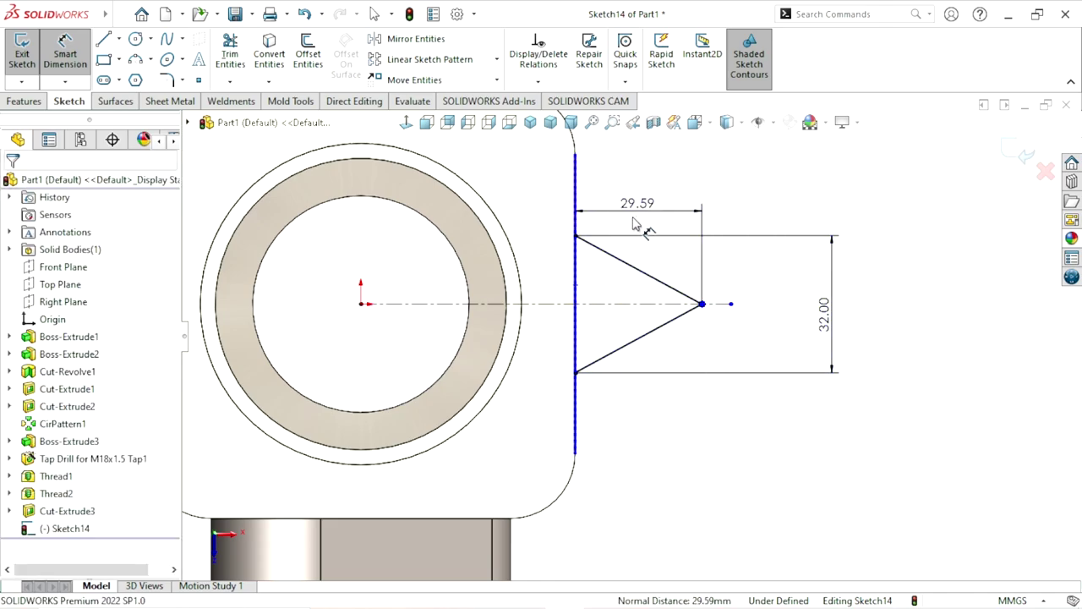
{"action": "left_click", "coordinate": [638, 224]}
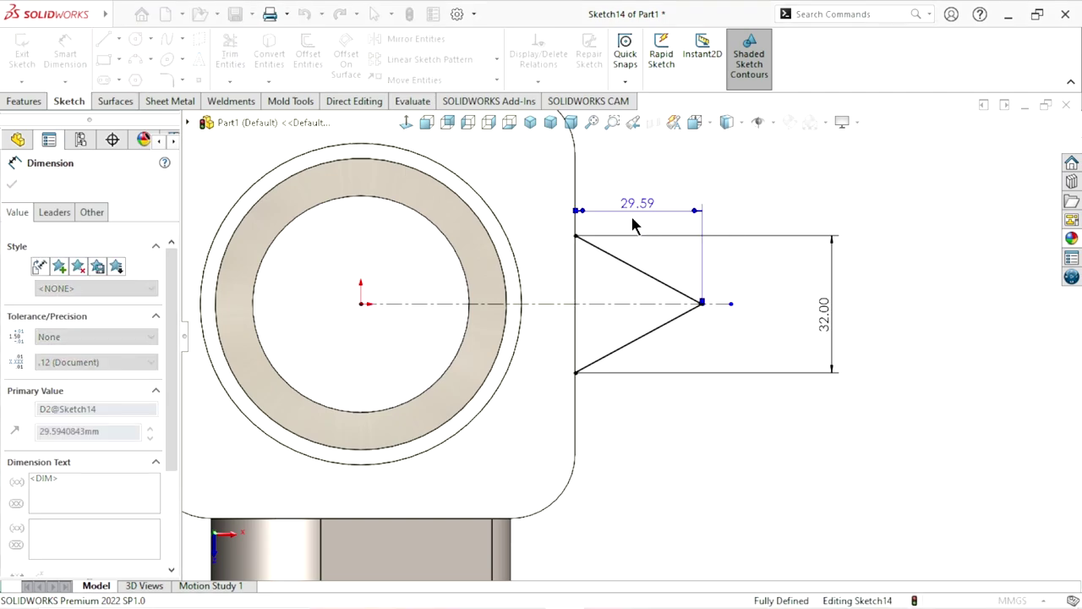
{"action": "scroll", "coordinate": [731, 400], "scroll_direction": "up", "scroll_amount": 3}
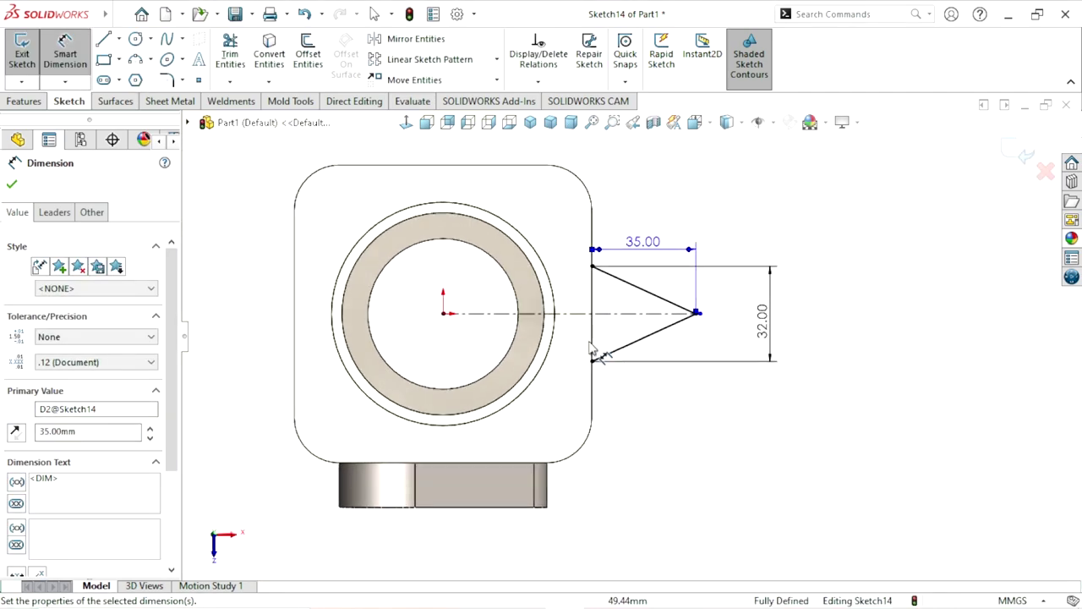
{"action": "scroll", "coordinate": [585, 336], "scroll_direction": "down", "scroll_amount": 3}
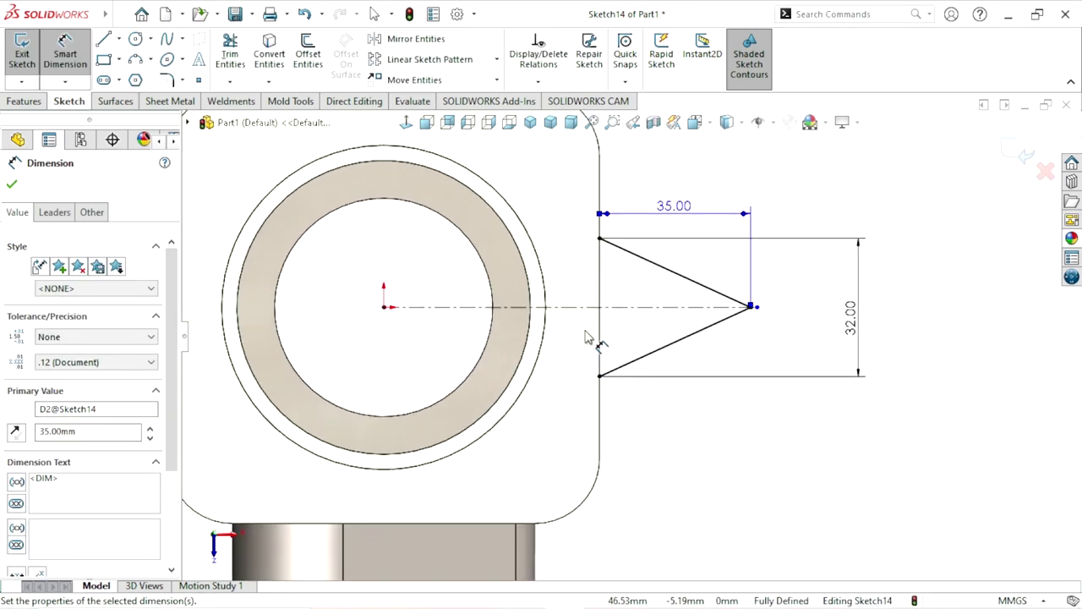
{"action": "left_click", "coordinate": [14, 185]}
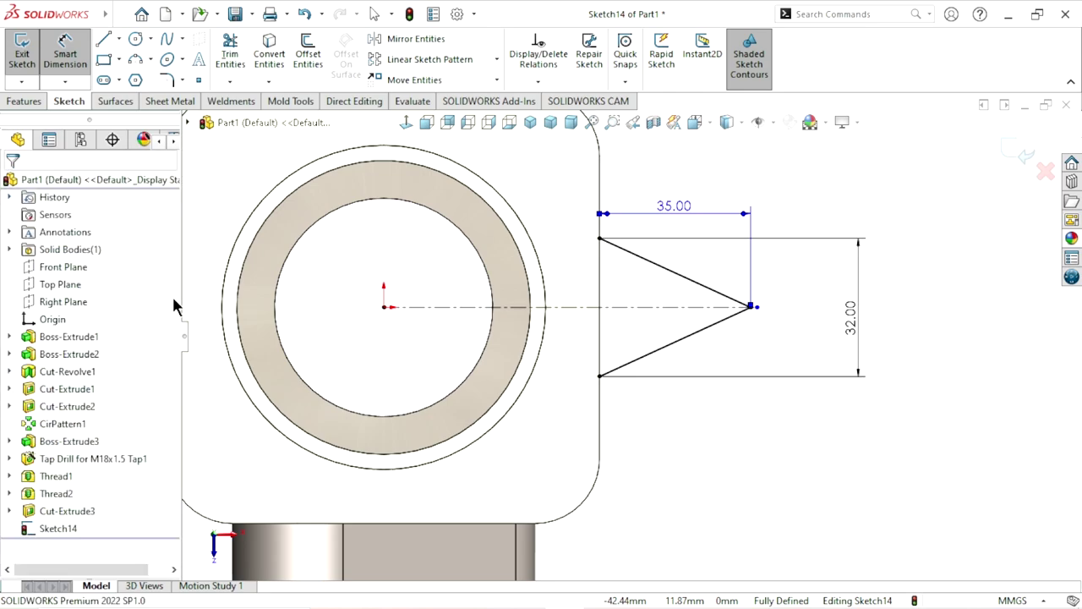
- Make the two sloped edges symmetric about the centreline
{"action": "left_click", "coordinate": [656, 283]}
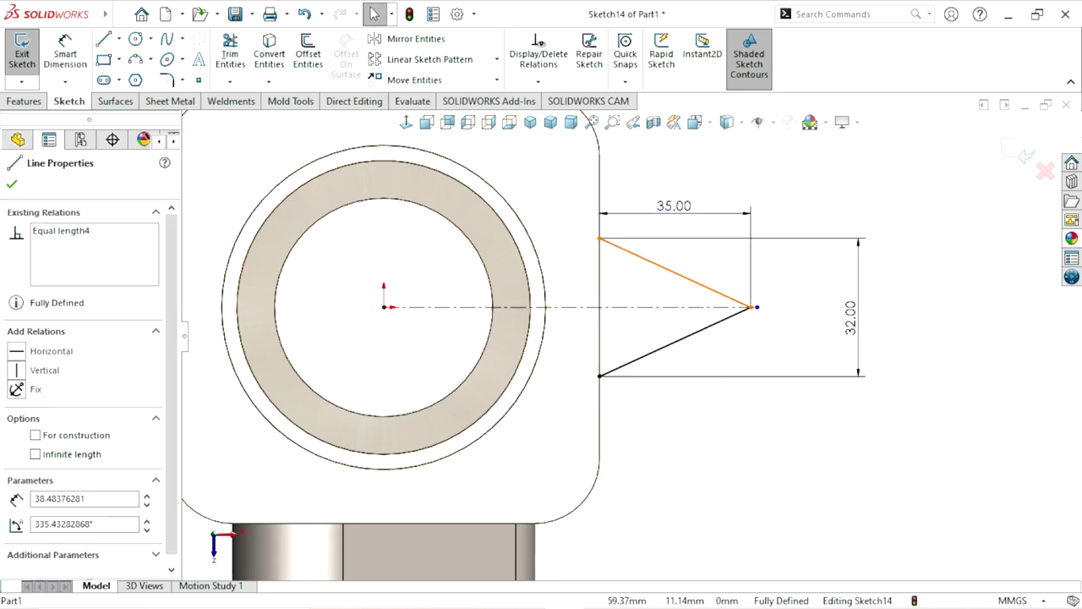
{"action": "left_click", "coordinate": [634, 316], "text": "ctrl"}
{"action": "left_click", "coordinate": [636, 309], "text": "ctrl"}
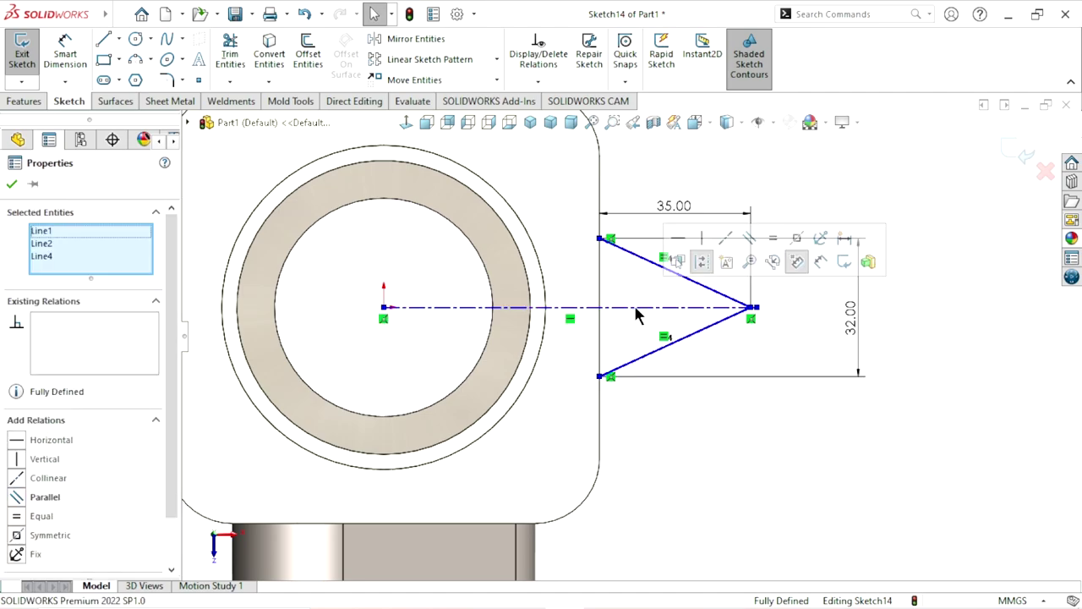
{"action": "left_click", "coordinate": [796, 242]}
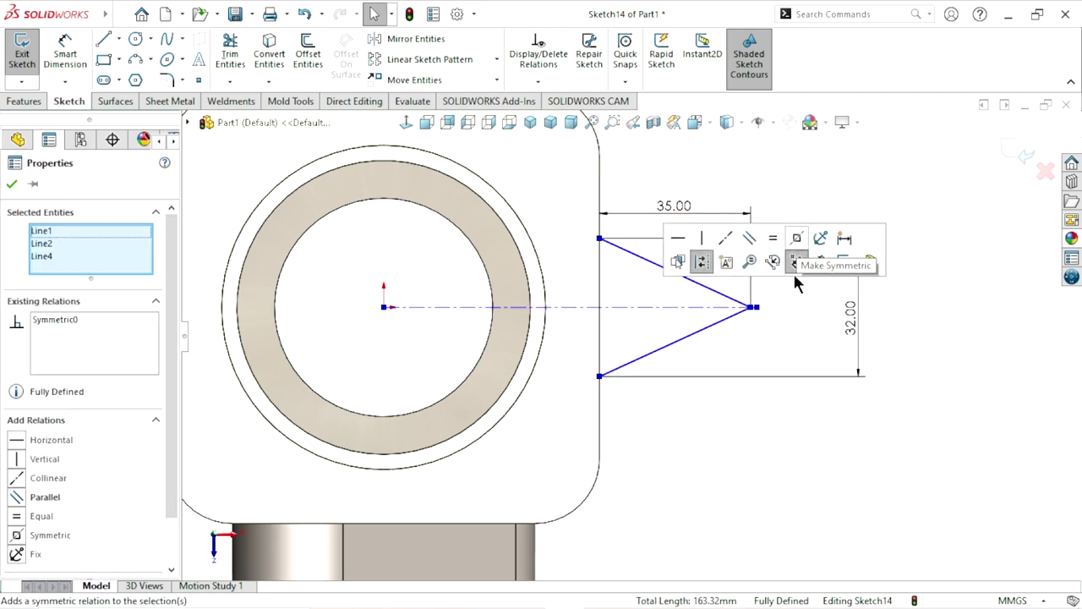
{"action": "left_click", "coordinate": [727, 497]}
{"action": "scroll", "coordinate": [629, 383], "scroll_direction": "up", "scroll_amount": 1}
{"action": "scroll", "coordinate": [619, 345], "scroll_direction": "down", "scroll_amount": 1}
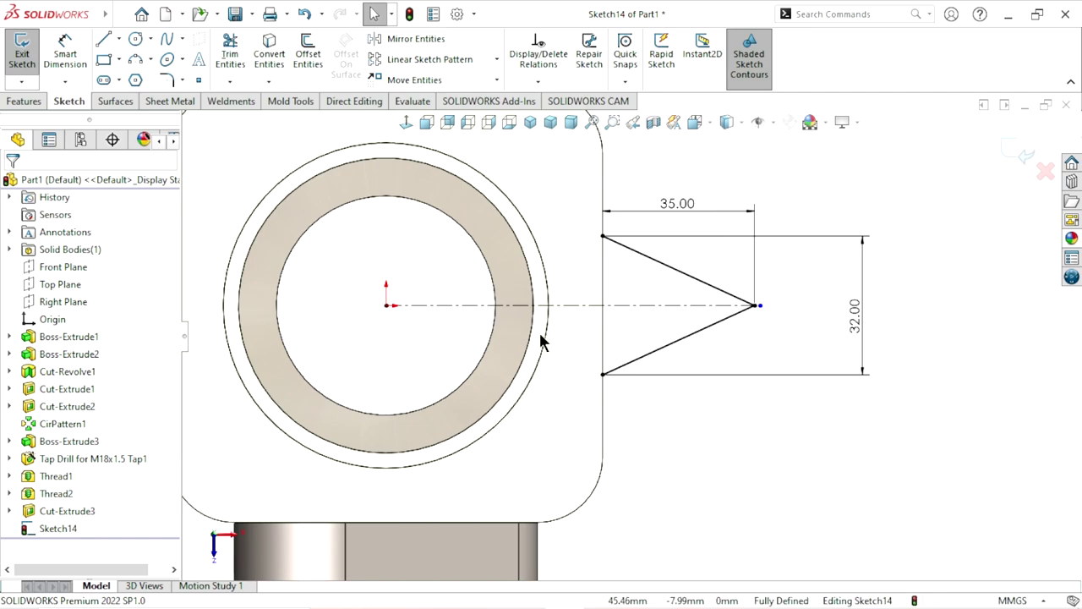
- Round the triangle's tip with a 5 mm sketch fillet, dropping the equal-length relation
{"action": "left_click", "coordinate": [166, 82]}
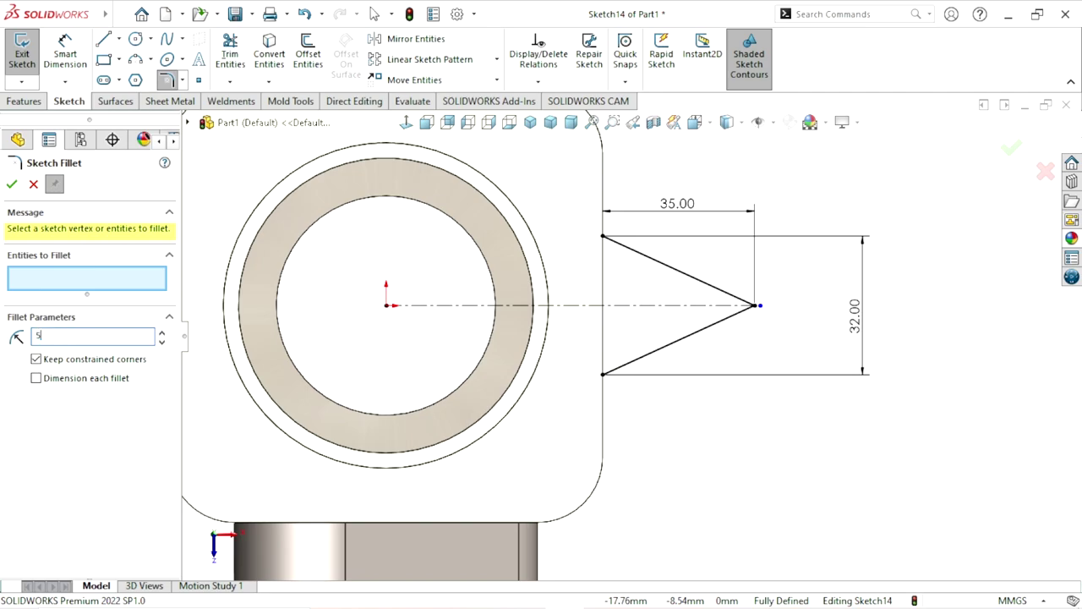
{"action": "left_click", "coordinate": [755, 306]}
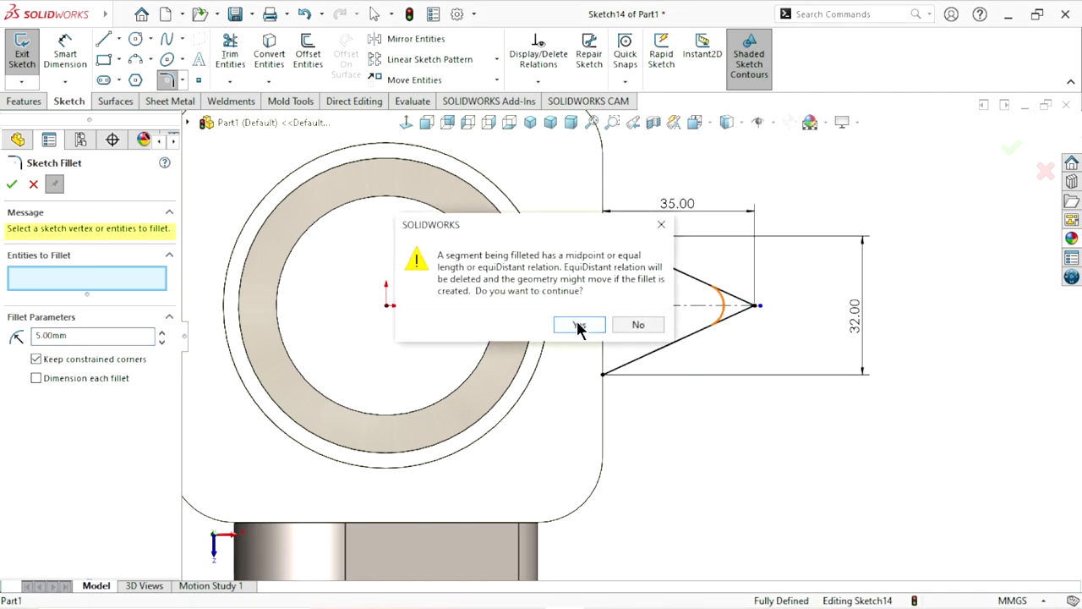
{"action": "left_click", "coordinate": [579, 327]}
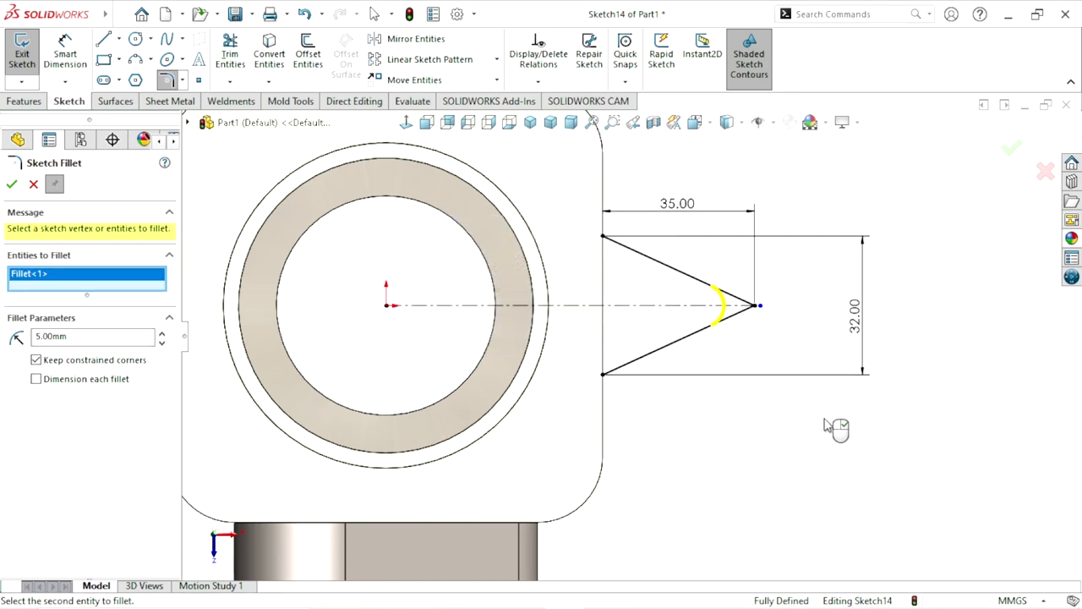
{"action": "left_click", "coordinate": [13, 185]}
- Close the triangle's open side with a vertical line and orbit to a 3D view
{"action": "key", "text": "Escape"}
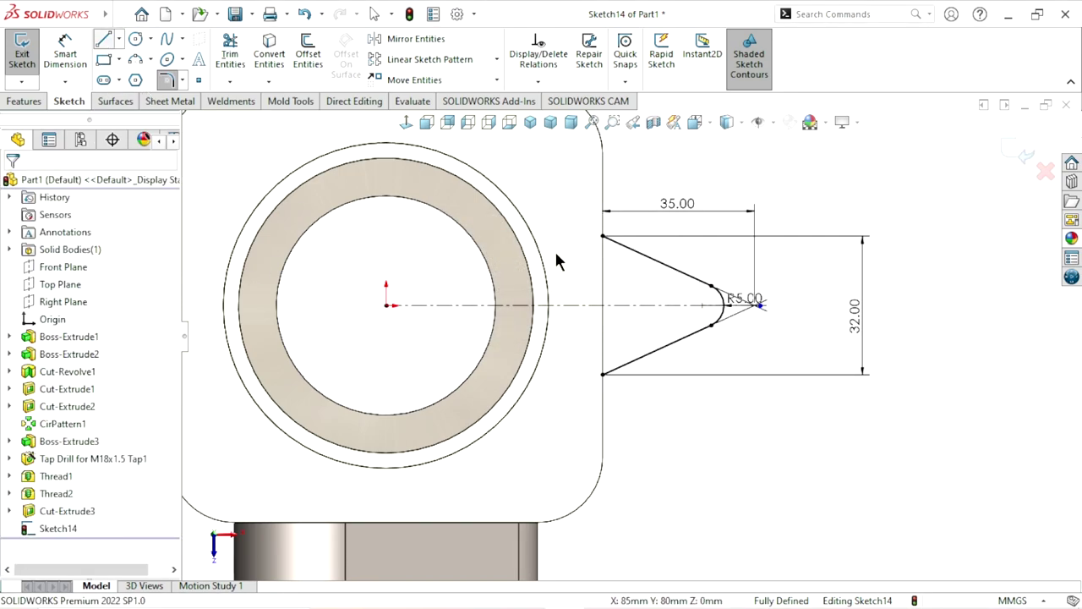
{"action": "key", "text": "l"}
{"action": "left_click", "coordinate": [602, 236]}
{"action": "left_click", "coordinate": [603, 373]}
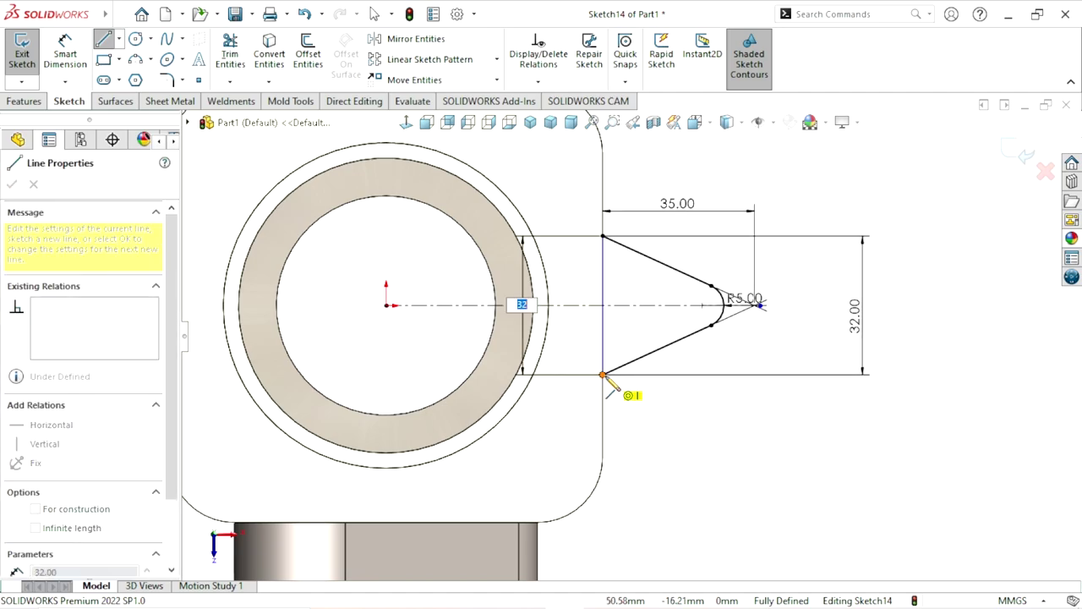
{"action": "right_click", "coordinate": [840, 440]}
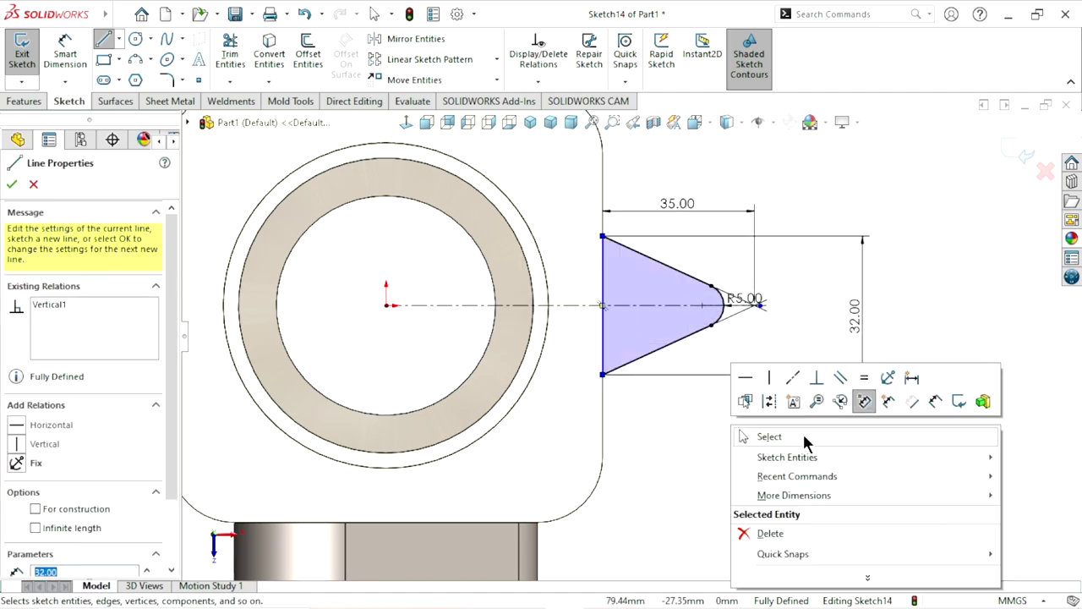
{"action": "left_click", "coordinate": [802, 431]}
{"action": "scroll", "coordinate": [532, 426], "scroll_direction": "up", "scroll_amount": 1}
{"action": "scroll", "coordinate": [533, 425], "scroll_direction": "up", "scroll_amount": 1}
{"action": "mouse_move", "coordinate": [639, 449]}
{"action": "middle_mouse_down"}
{"action": "mouse_move", "coordinate": [589, 264]}
{"action": "mouse_move", "coordinate": [647, 321]}
{"action": "middle_mouse_up"}
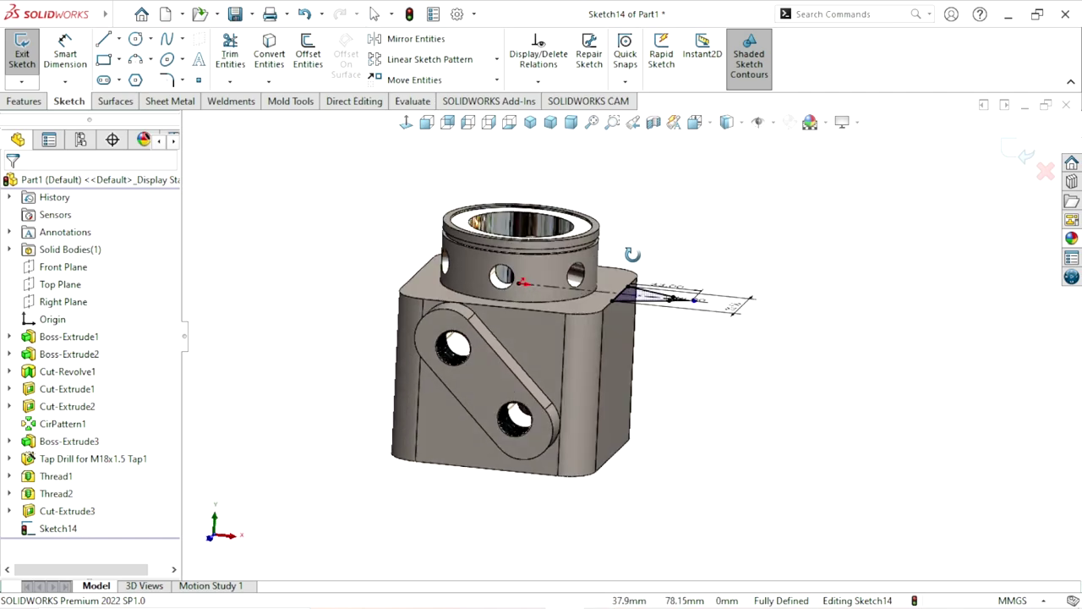
- Begin a boss extrusion of the triangle sketch with its direction reversed
{"action": "scroll", "coordinate": [646, 318], "scroll_direction": "down", "scroll_amount": 3}
{"action": "scroll", "coordinate": [641, 293], "scroll_direction": "down", "scroll_amount": 1}
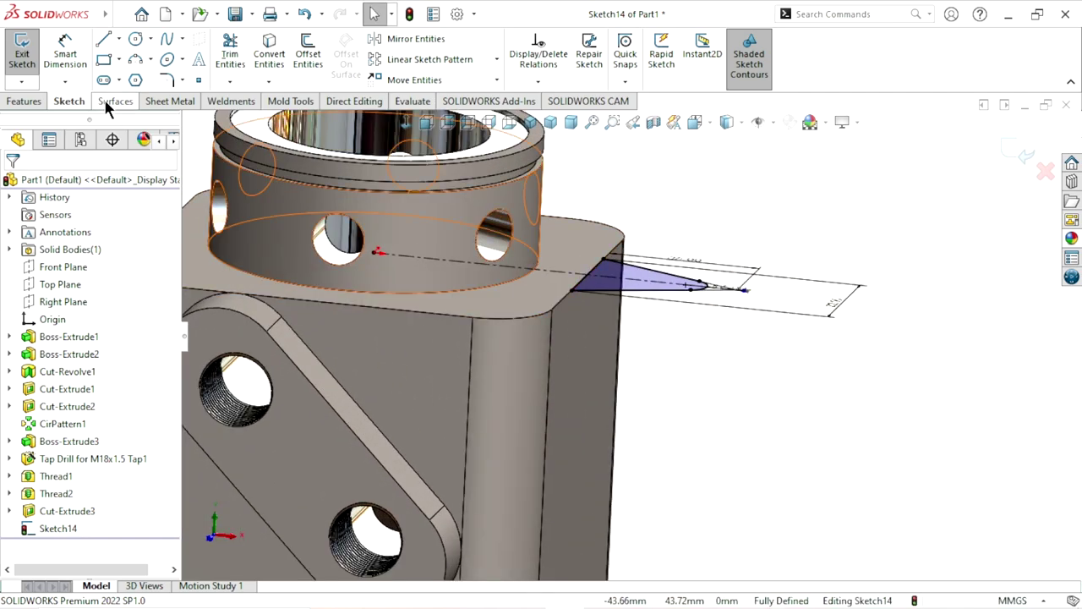
{"action": "left_click", "coordinate": [26, 102]}
{"action": "left_click", "coordinate": [34, 72]}
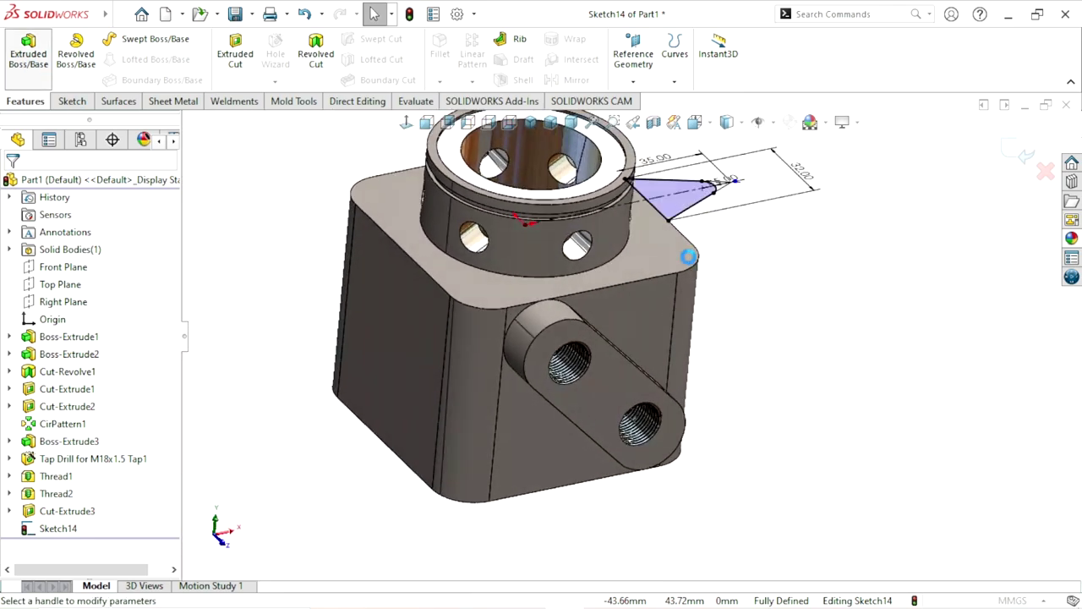
{"action": "mouse_move", "coordinate": [775, 252]}
{"action": "middle_mouse_down"}
{"action": "mouse_move", "coordinate": [657, 293]}
{"action": "mouse_move", "coordinate": [680, 306]}
{"action": "middle_mouse_up"}
{"action": "scroll", "coordinate": [676, 311], "scroll_direction": "down", "scroll_amount": 3}
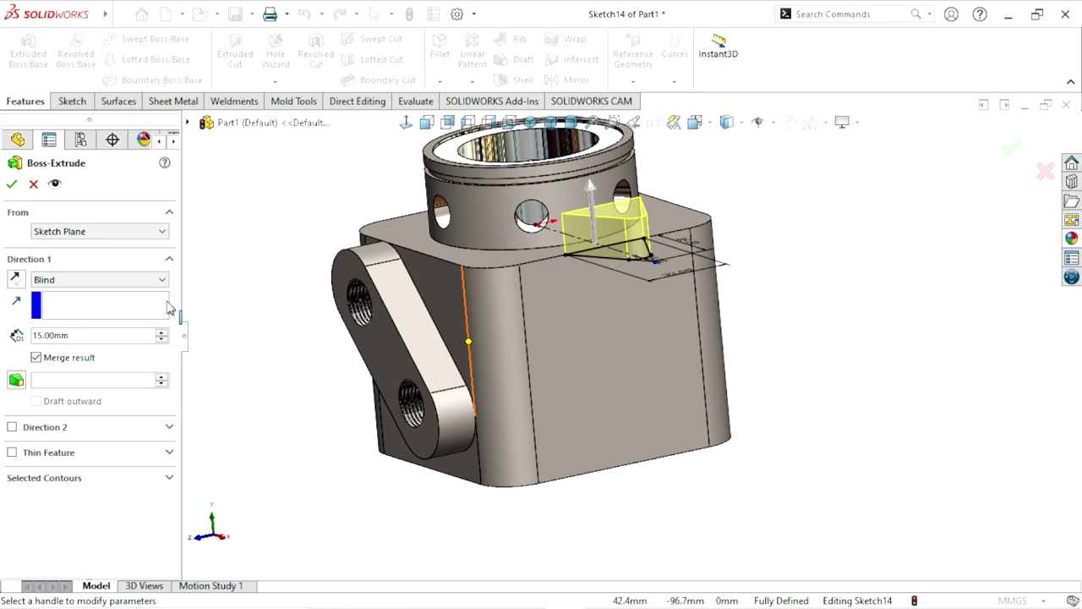
{"action": "left_click", "coordinate": [91, 335]}
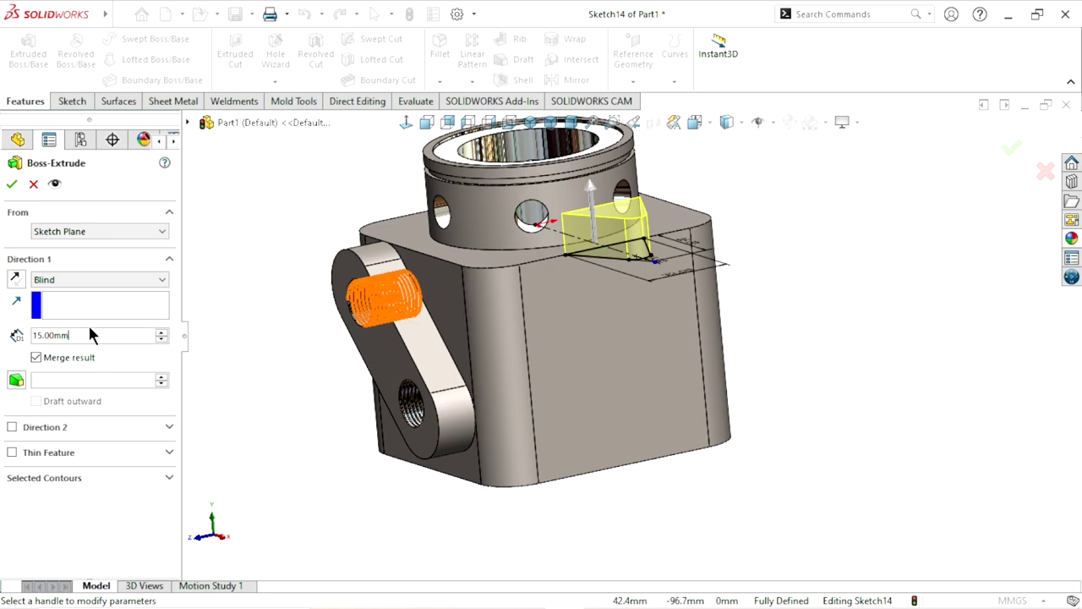
{"action": "left_click", "coordinate": [15, 280]}
{"action": "mouse_move", "coordinate": [295, 425]}
{"action": "middle_mouse_down"}
{"action": "mouse_move", "coordinate": [326, 386]}
{"action": "mouse_move", "coordinate": [335, 406]}
{"action": "middle_mouse_up"}
{"action": "scroll", "coordinate": [728, 233], "scroll_direction": "down", "scroll_amount": 3}
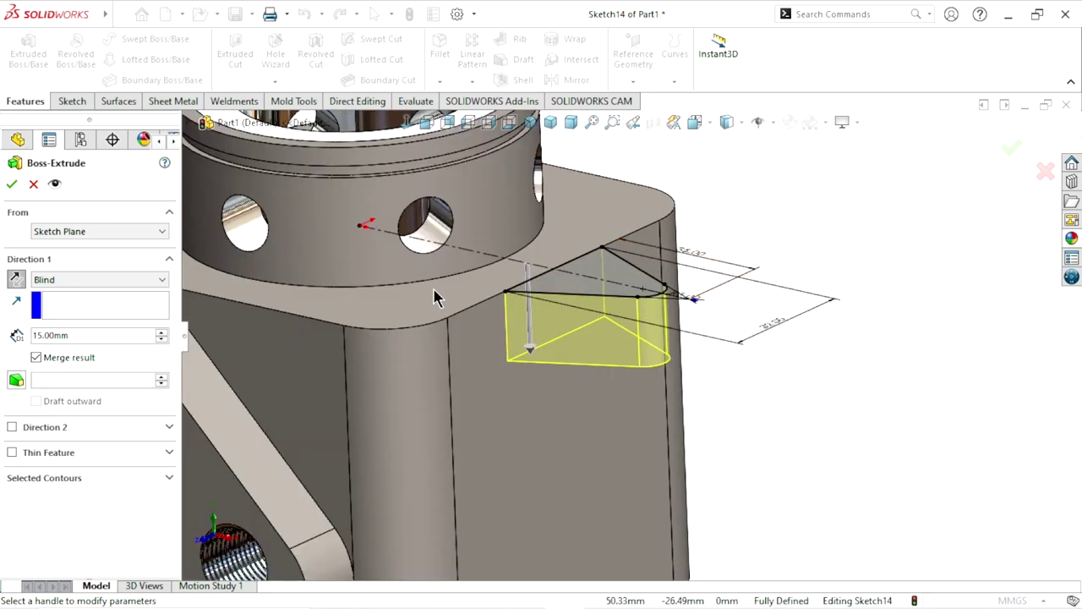
- Start the extrusion from a 5 mm offset below the sketch plane and create the lug
{"action": "left_click", "coordinate": [55, 231]}
{"action": "left_click", "coordinate": [64, 277]}
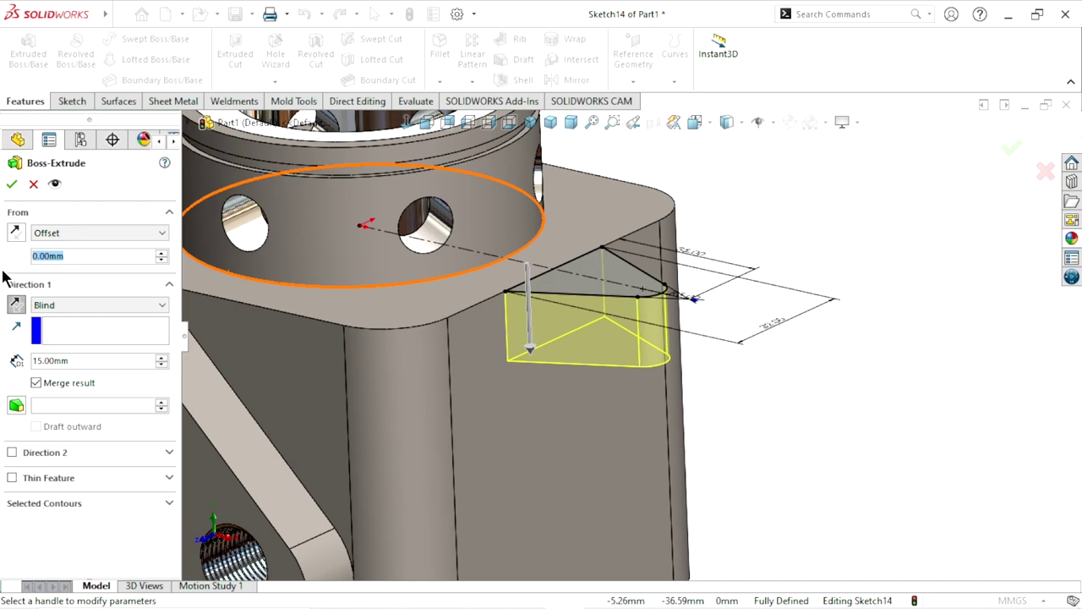
{"action": "type", "text": "5"}
{"action": "key", "text": "Return"}
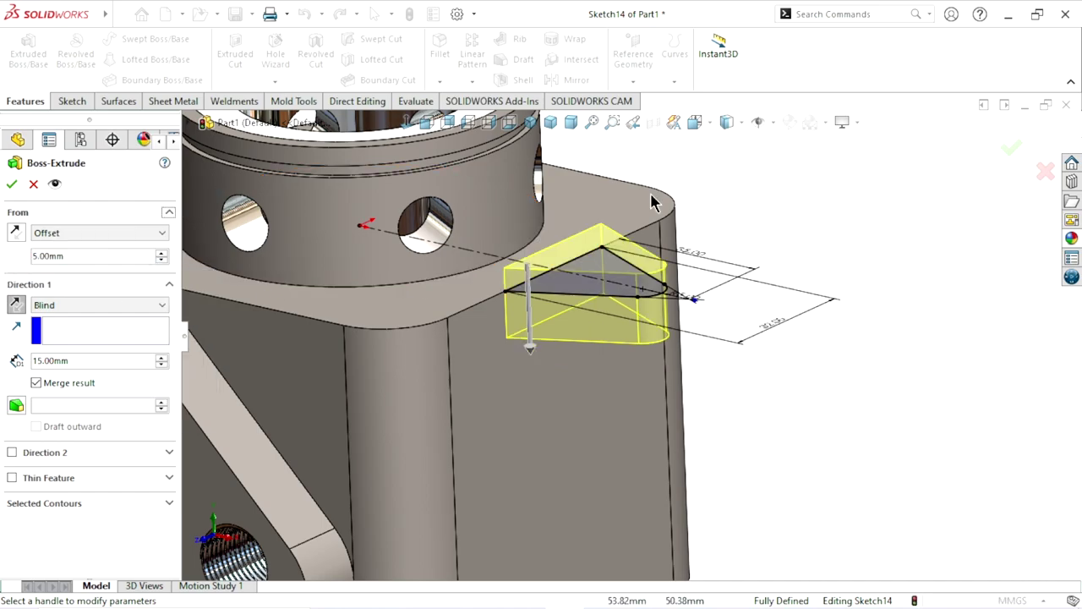
{"action": "left_click", "coordinate": [15, 233]}
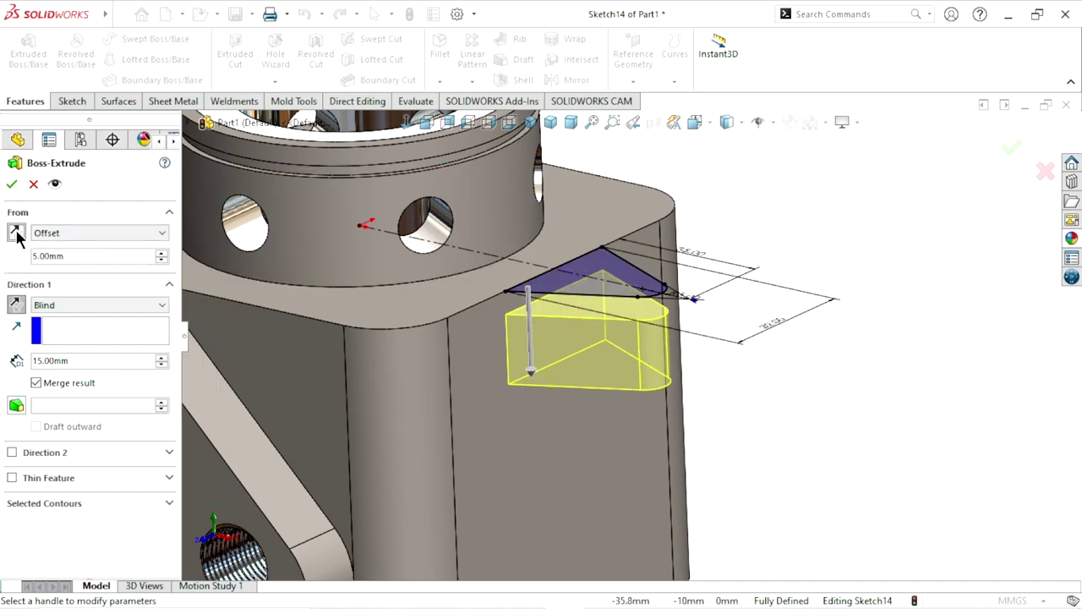
{"action": "left_click", "coordinate": [10, 185]}
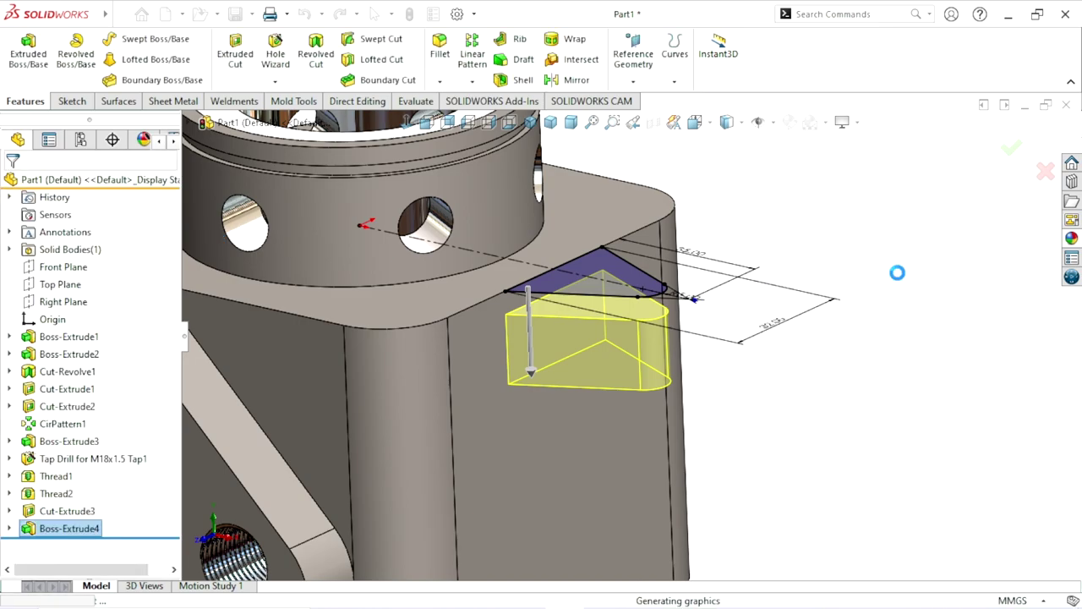
{"action": "mouse_move", "coordinate": [841, 321]}
{"action": "middle_mouse_down"}
{"action": "mouse_move", "coordinate": [728, 309]}
{"action": "mouse_move", "coordinate": [680, 366]}
{"action": "middle_mouse_up"}
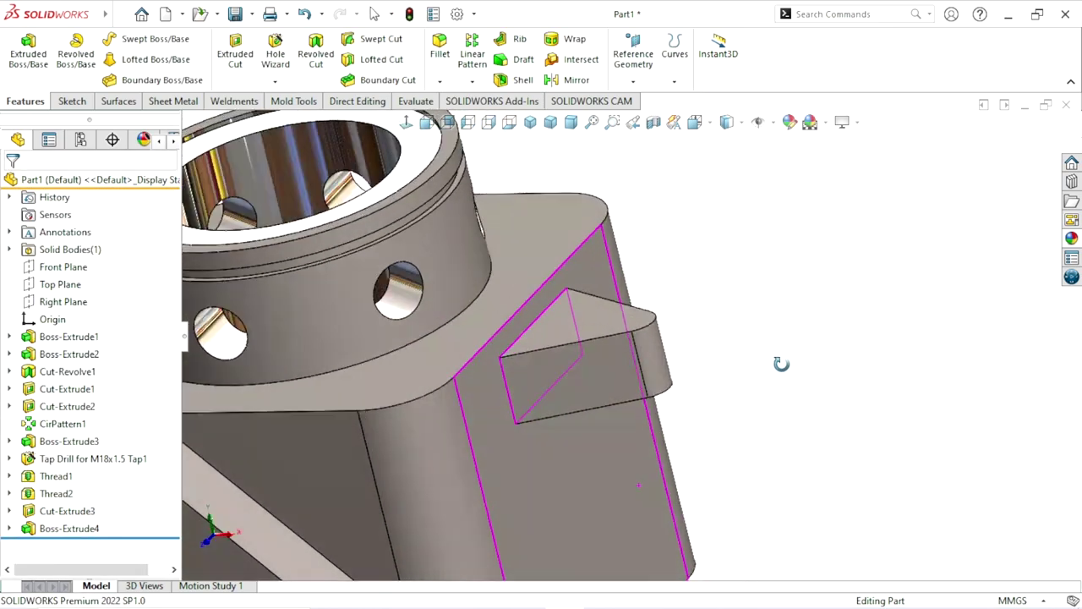
{"action": "scroll", "coordinate": [681, 367], "scroll_direction": "up", "scroll_amount": 3}
{"action": "scroll", "coordinate": [535, 373], "scroll_direction": "down", "scroll_amount": 2}
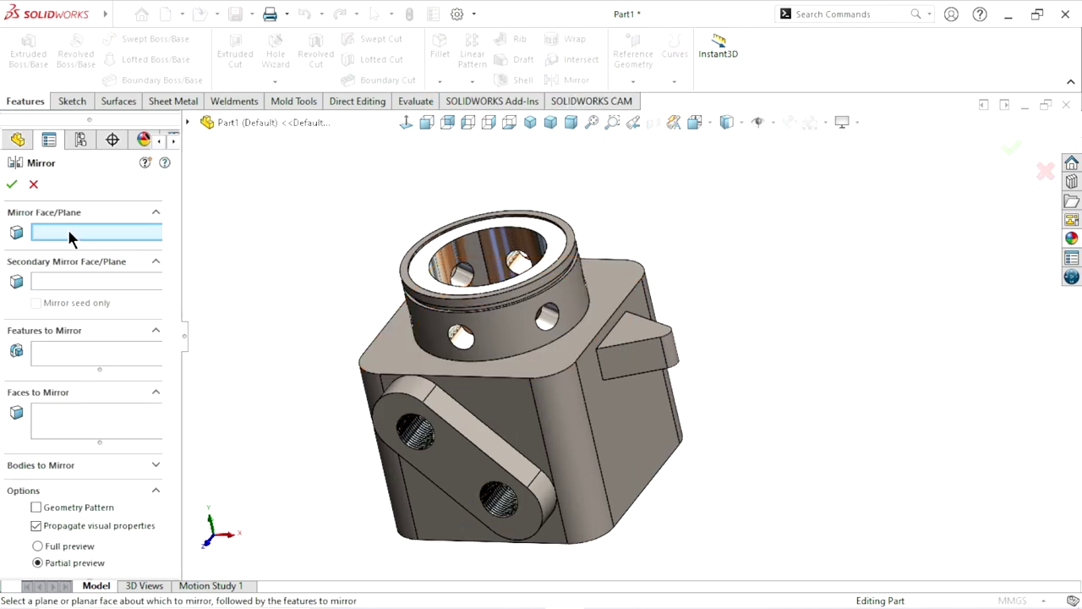
- Mirror Boss-Extrude4 across the Right Plane, then orbit to check the copied lug
{"action": "left_click", "coordinate": [188, 123]}
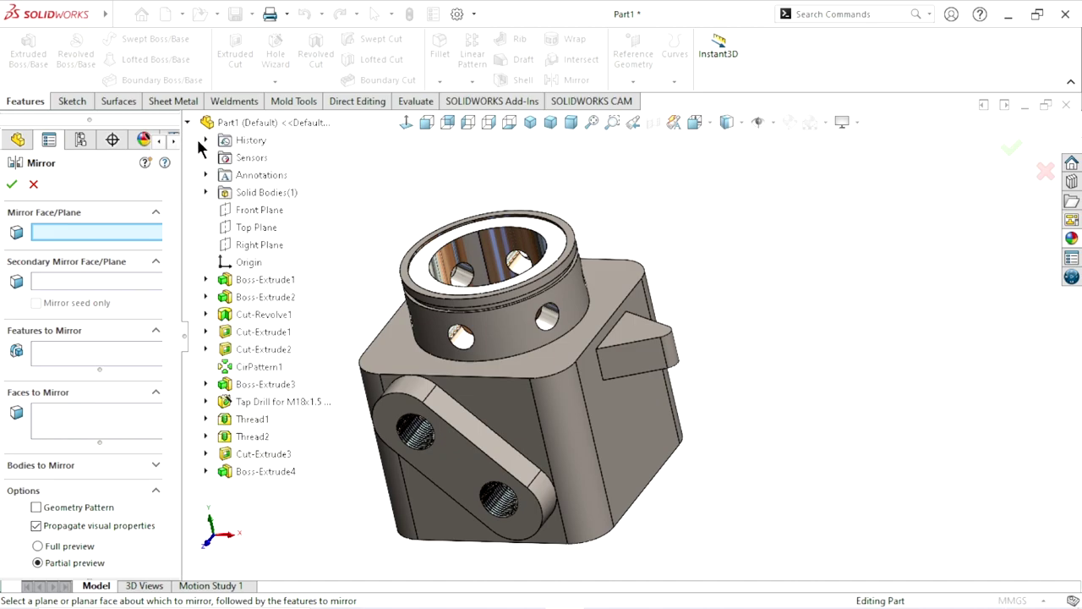
{"action": "left_click", "coordinate": [251, 247]}
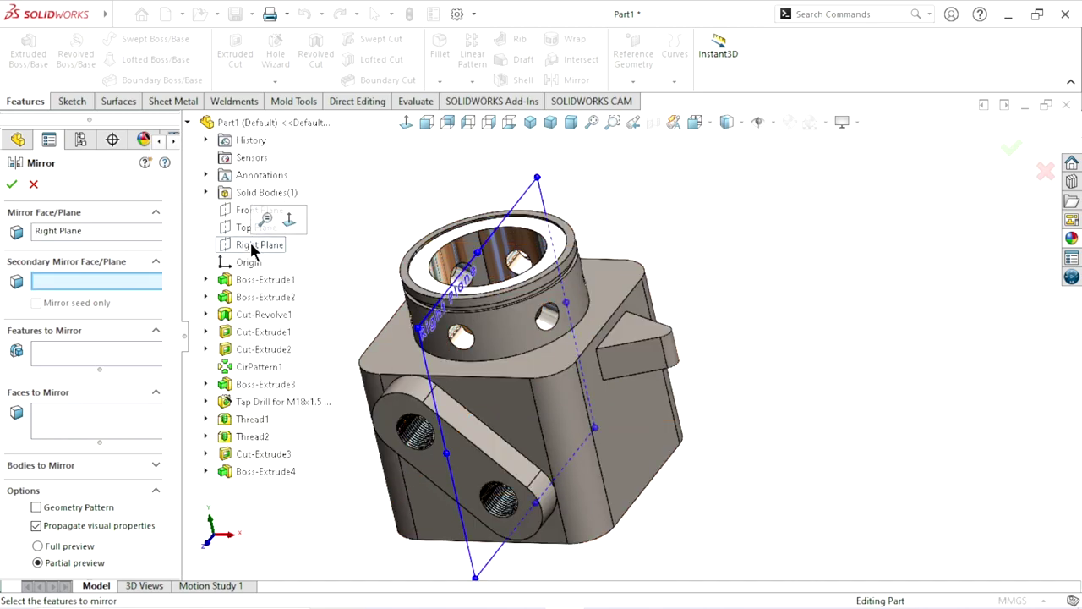
{"action": "left_click", "coordinate": [64, 363]}
{"action": "left_click", "coordinate": [265, 470]}
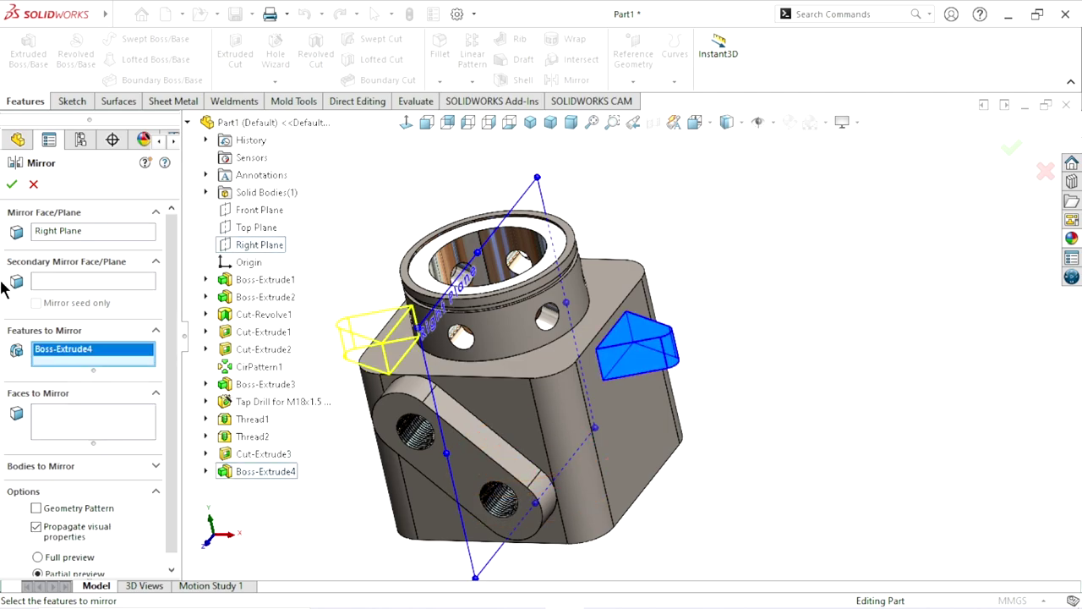
{"action": "left_click", "coordinate": [12, 185]}
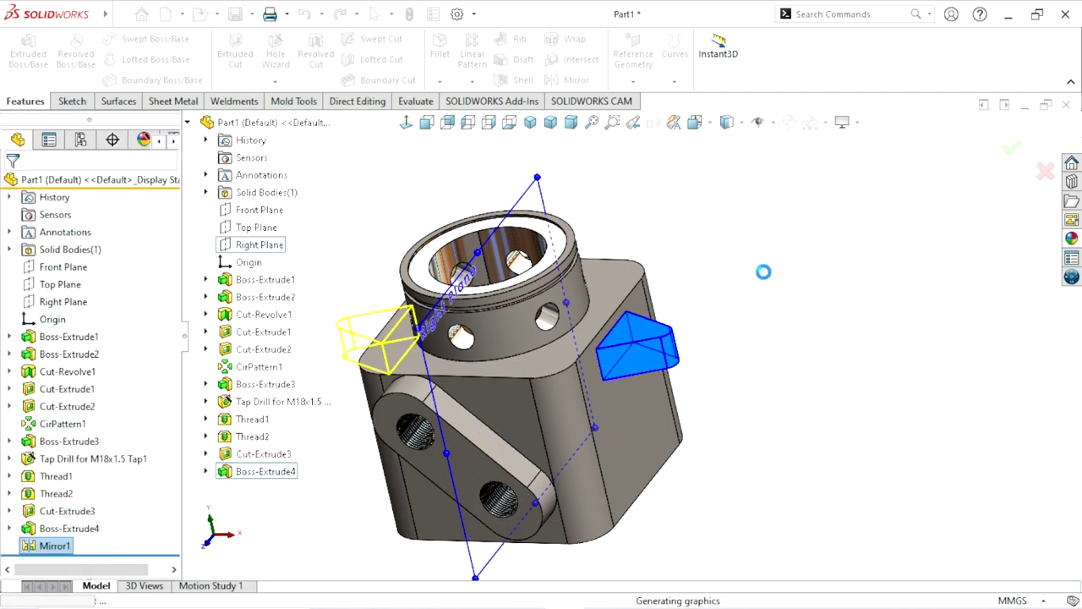
{"action": "mouse_move", "coordinate": [764, 275]}
{"action": "middle_mouse_down"}
{"action": "mouse_move", "coordinate": [763, 387]}
{"action": "mouse_move", "coordinate": [741, 403]}
{"action": "middle_mouse_up"}
{"action": "scroll", "coordinate": [563, 471], "scroll_direction": "up", "scroll_amount": 3}
{"action": "scroll", "coordinate": [618, 358], "scroll_direction": "down", "scroll_amount": 3}
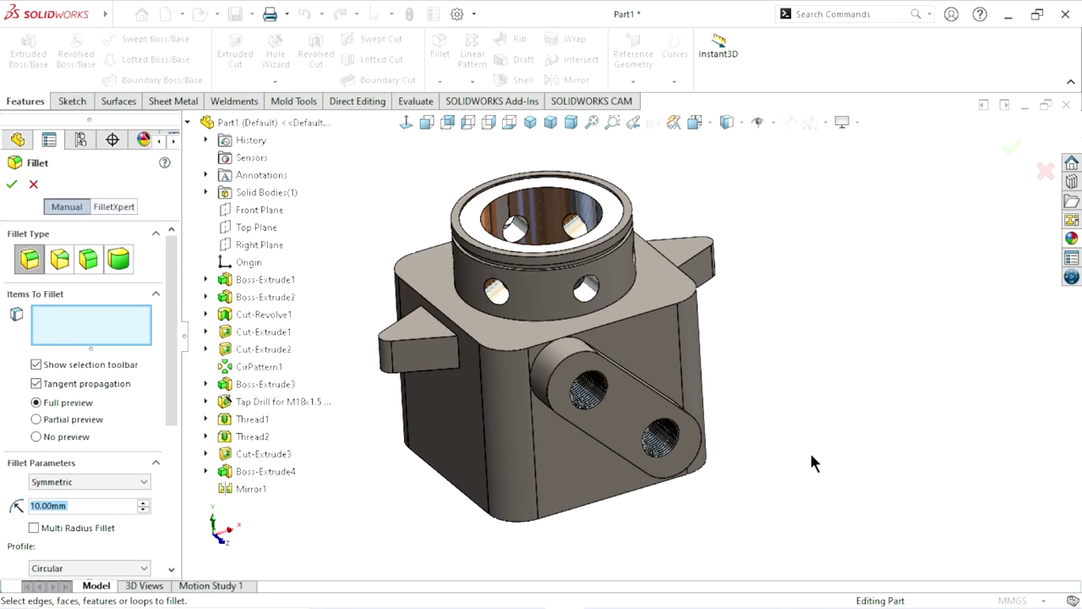
- Fillet the lug and arm joint edges to the block at 5 mm radius
{"action": "left_click", "coordinate": [186, 123]}
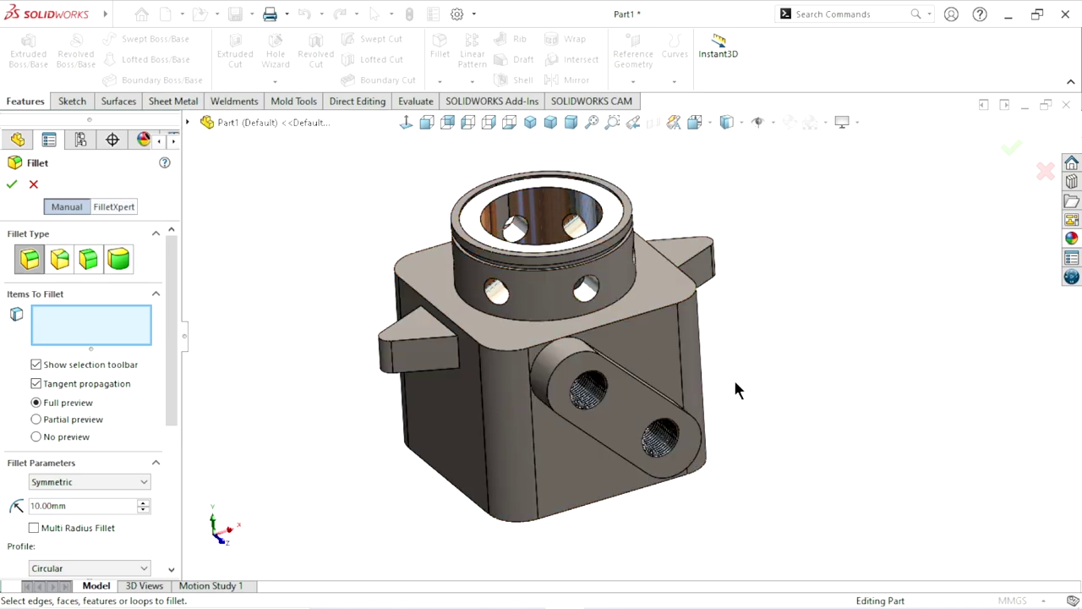
{"action": "mouse_move", "coordinate": [737, 386]}
{"action": "middle_mouse_down"}
{"action": "mouse_move", "coordinate": [667, 317]}
{"action": "mouse_move", "coordinate": [660, 245]}
{"action": "middle_mouse_up"}
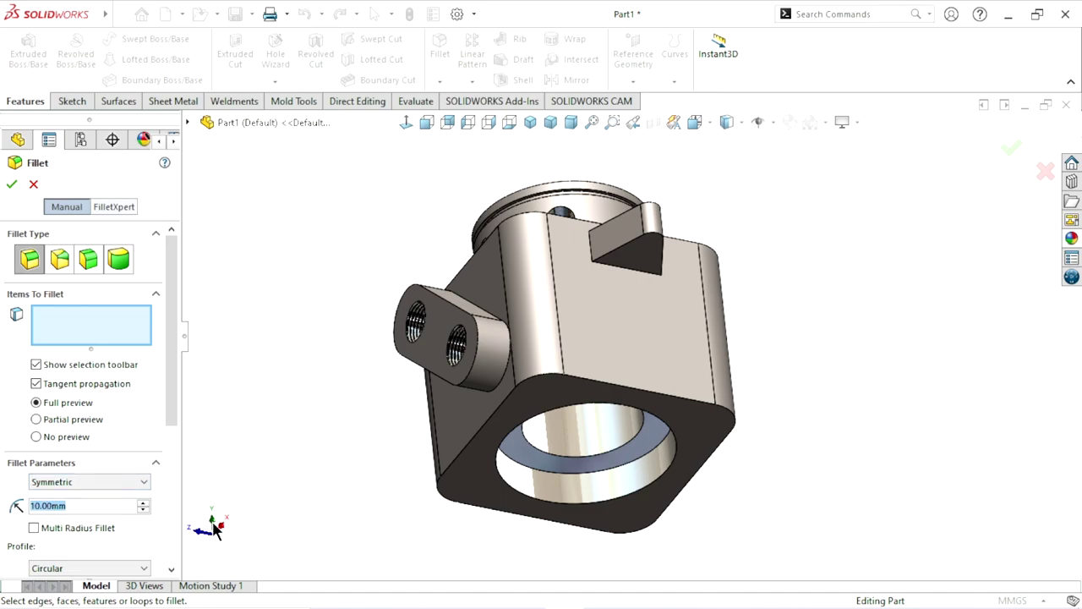
{"action": "type", "text": "5"}
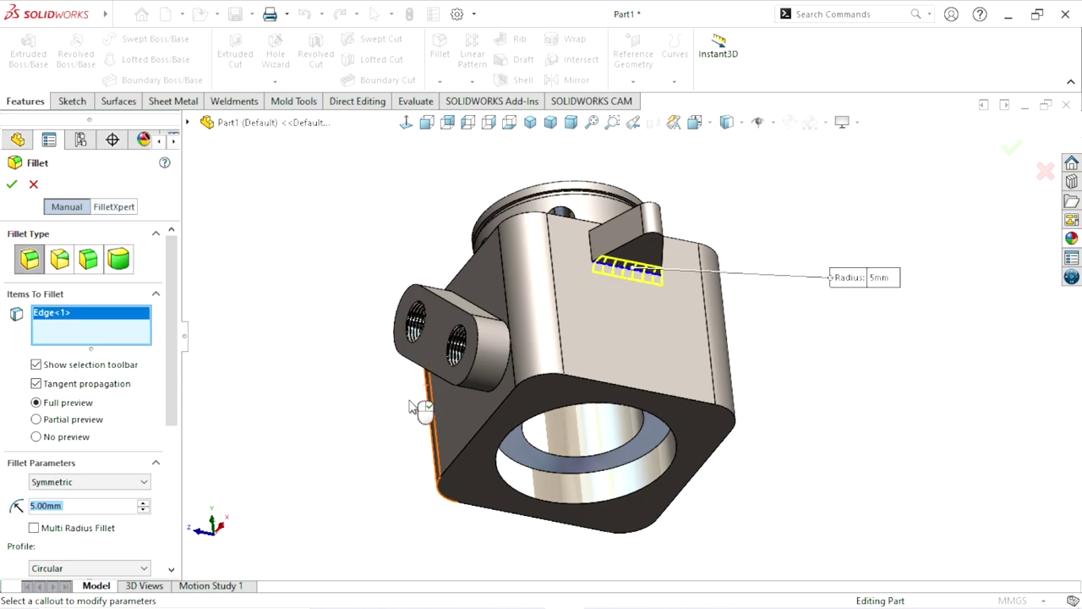
{"action": "mouse_move", "coordinate": [423, 405]}
{"action": "middle_mouse_down"}
{"action": "mouse_move", "coordinate": [504, 323]}
{"action": "mouse_move", "coordinate": [462, 361]}
{"action": "middle_mouse_up"}
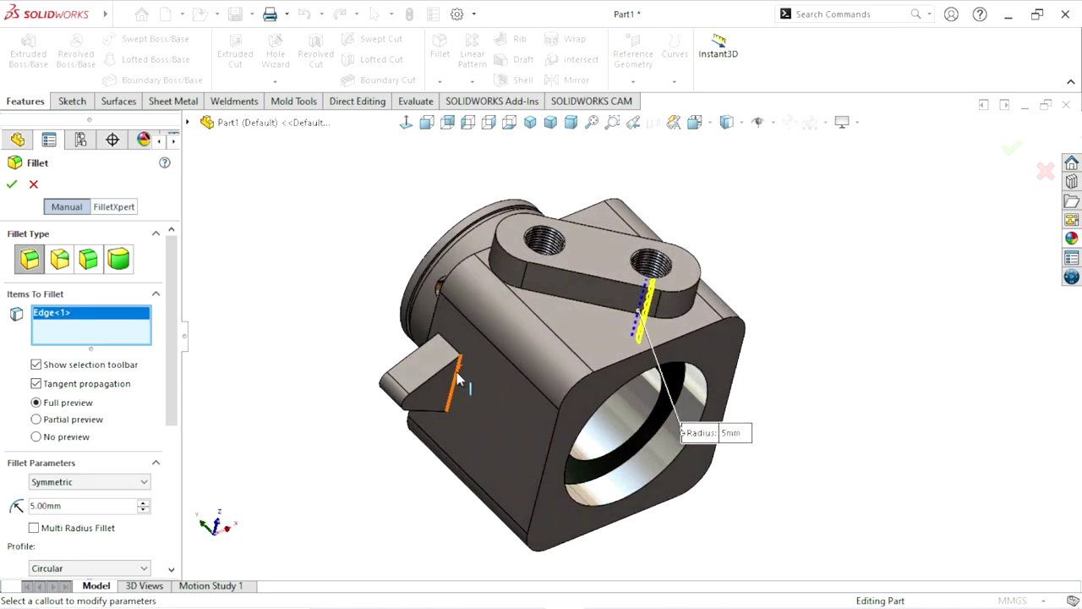
{"action": "left_click", "coordinate": [423, 406]}
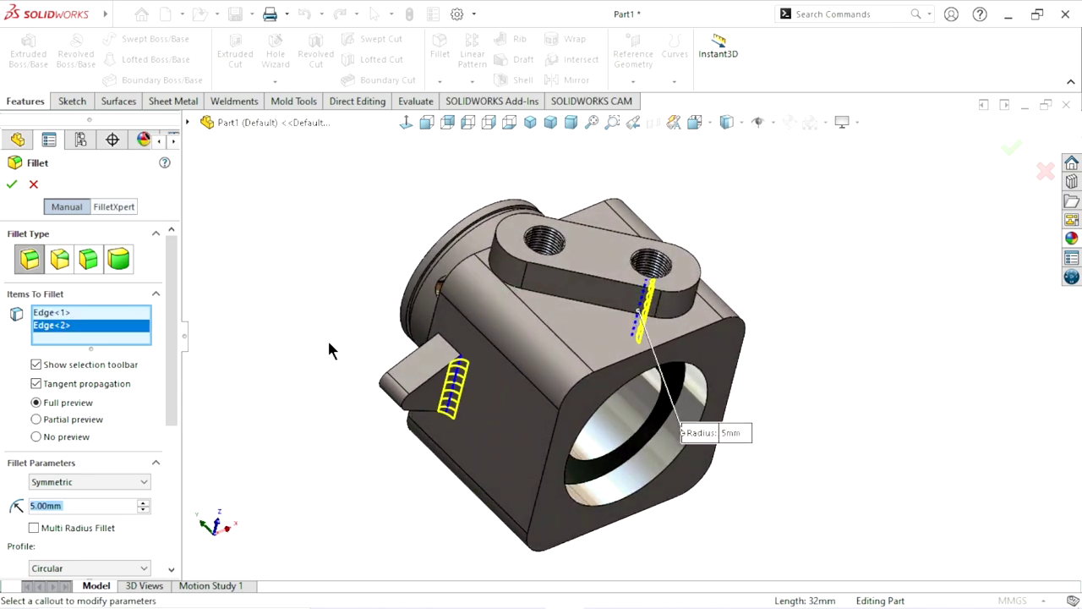
{"action": "left_click", "coordinate": [12, 185]}
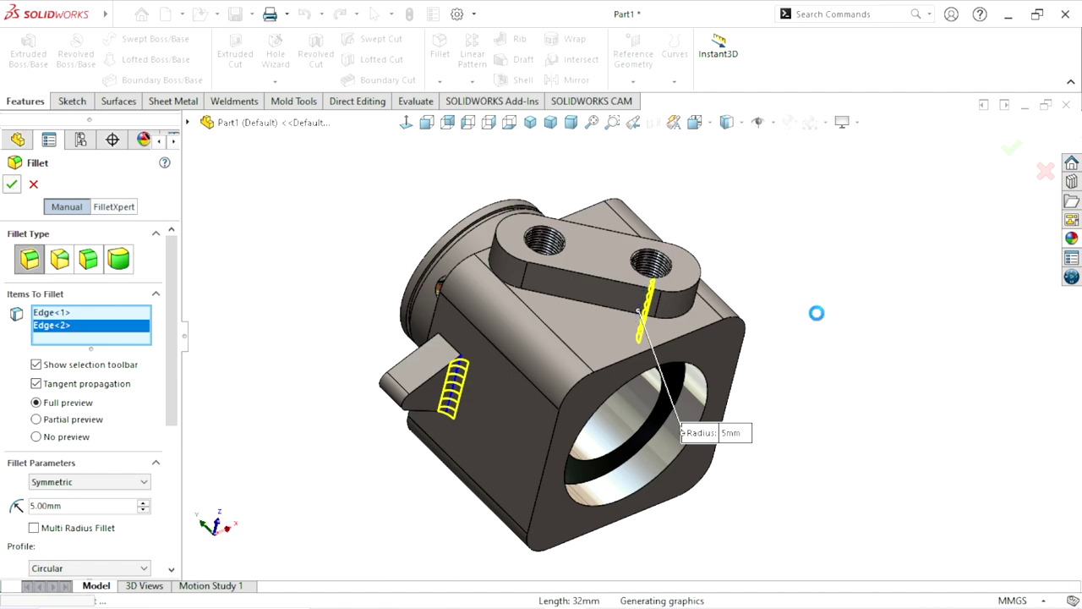
- Fillet both lugs' top edges at 3 mm radius
{"action": "mouse_move", "coordinate": [829, 311]}
{"action": "middle_mouse_down"}
{"action": "mouse_move", "coordinate": [647, 461]}
{"action": "mouse_move", "coordinate": [727, 456]}
{"action": "middle_mouse_up"}
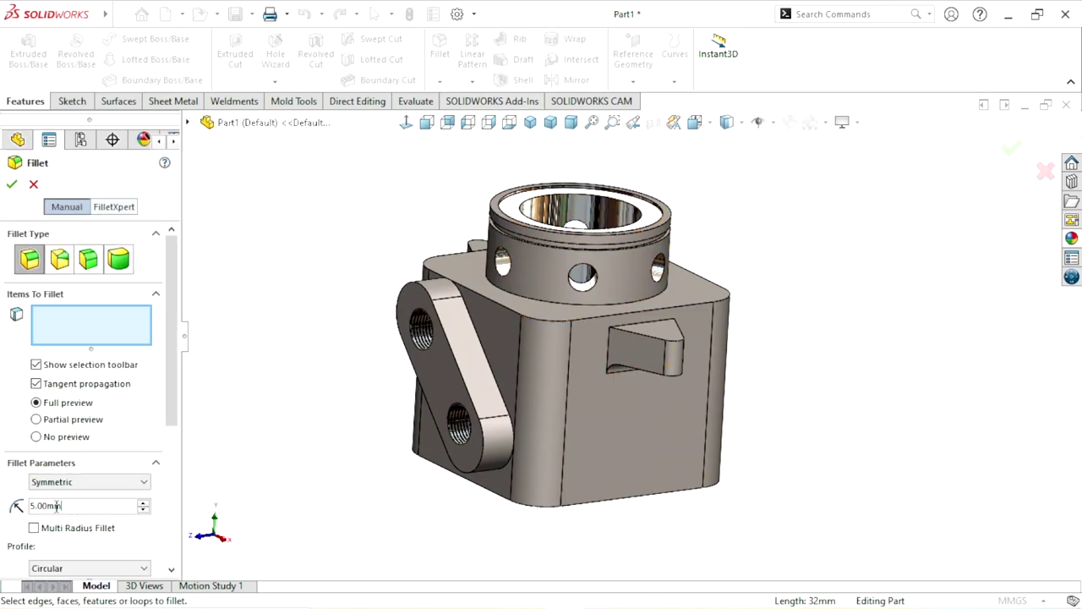
{"action": "type", "text": "3"}
{"action": "key", "text": "Return"}
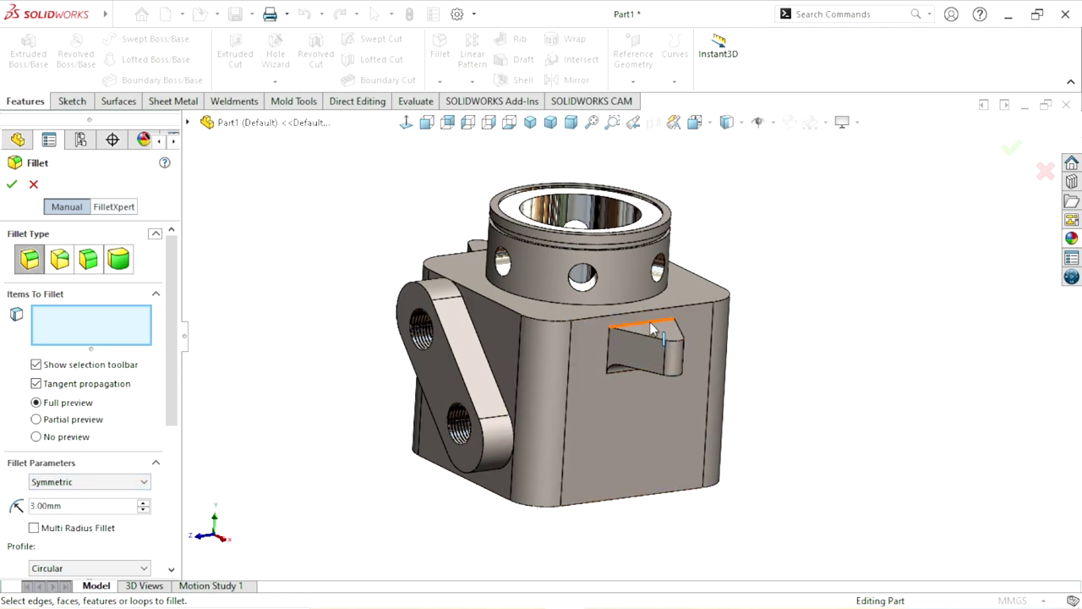
{"action": "left_click", "coordinate": [651, 328]}
{"action": "middle_click_drag", "start_coordinate": [382, 314], "coordinate": [524, 262]}
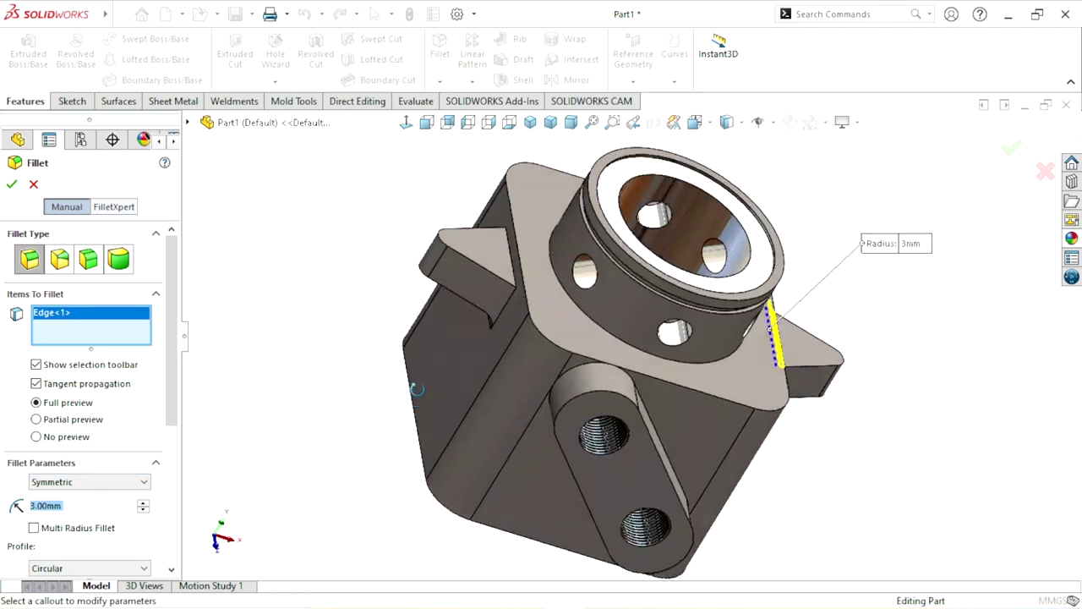
{"action": "left_click", "coordinate": [508, 256]}
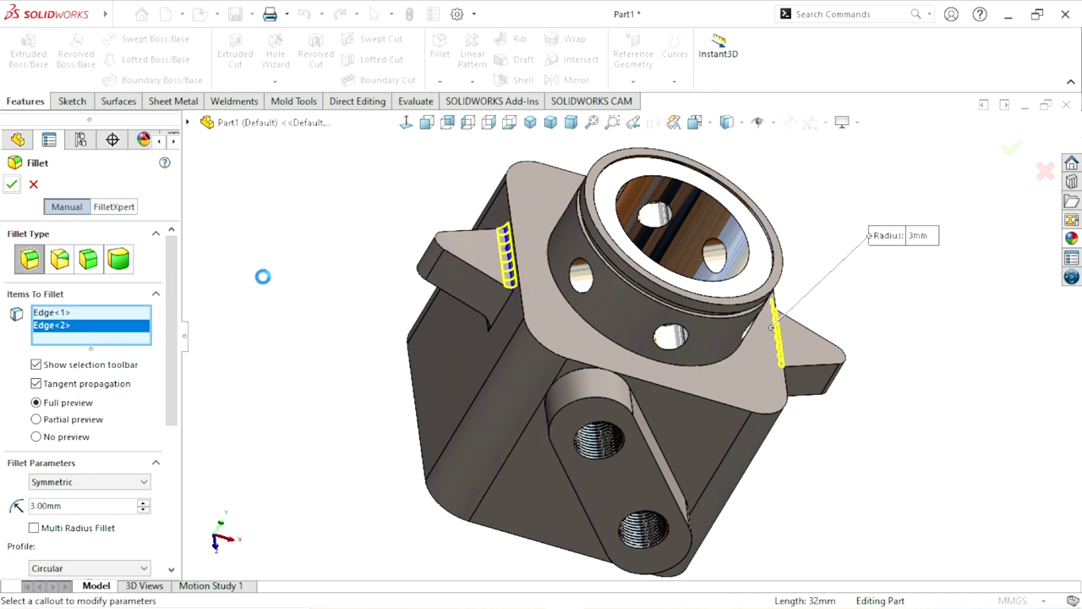
{"action": "key", "text": "Return"}
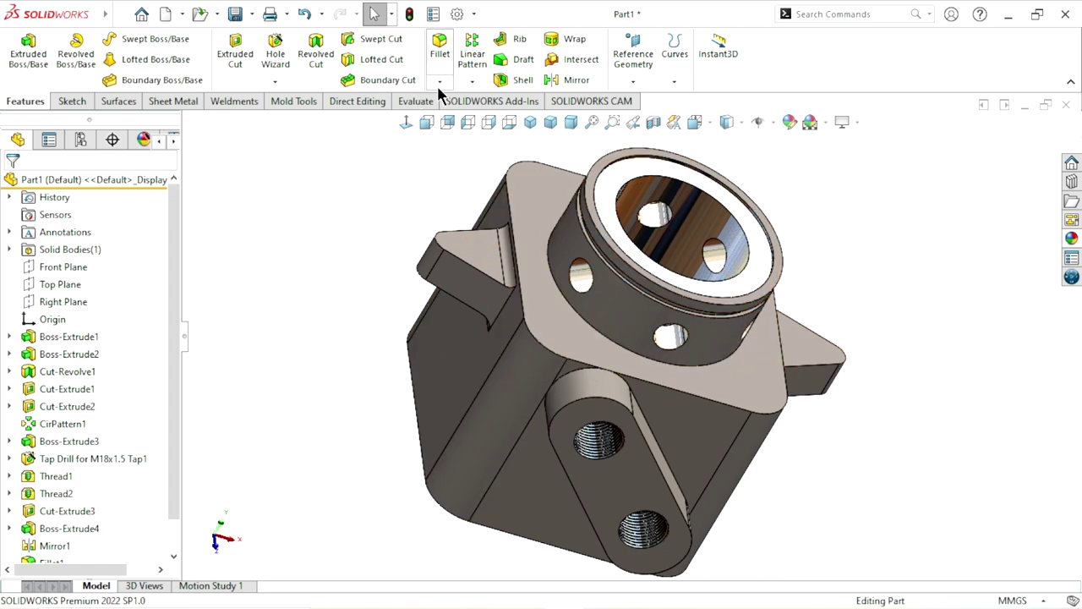
- Start a 1 mm × 45° chamfer on the top boss's outer rim edge
{"action": "left_click", "coordinate": [439, 82]}
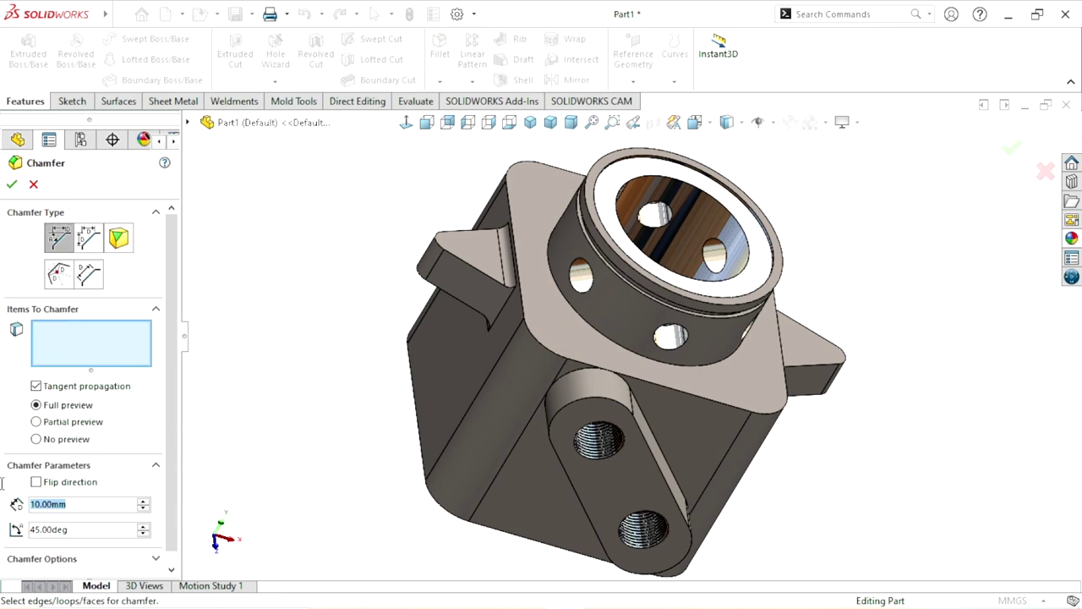
{"action": "type", "text": "1"}
{"action": "key", "text": "Return"}
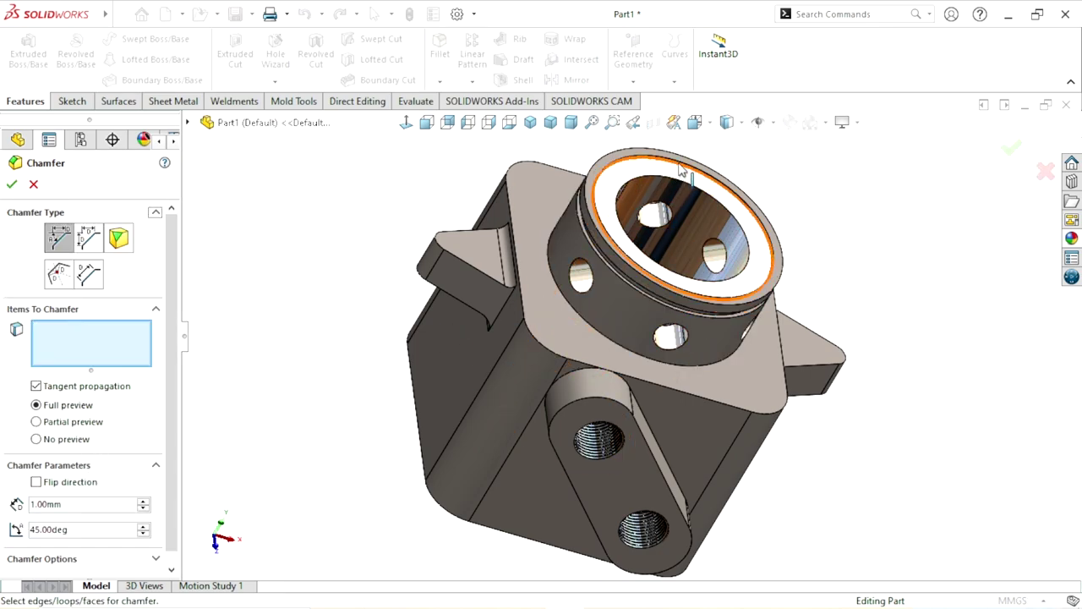
{"action": "left_click", "coordinate": [767, 237]}
{"action": "left_click", "coordinate": [766, 238]}
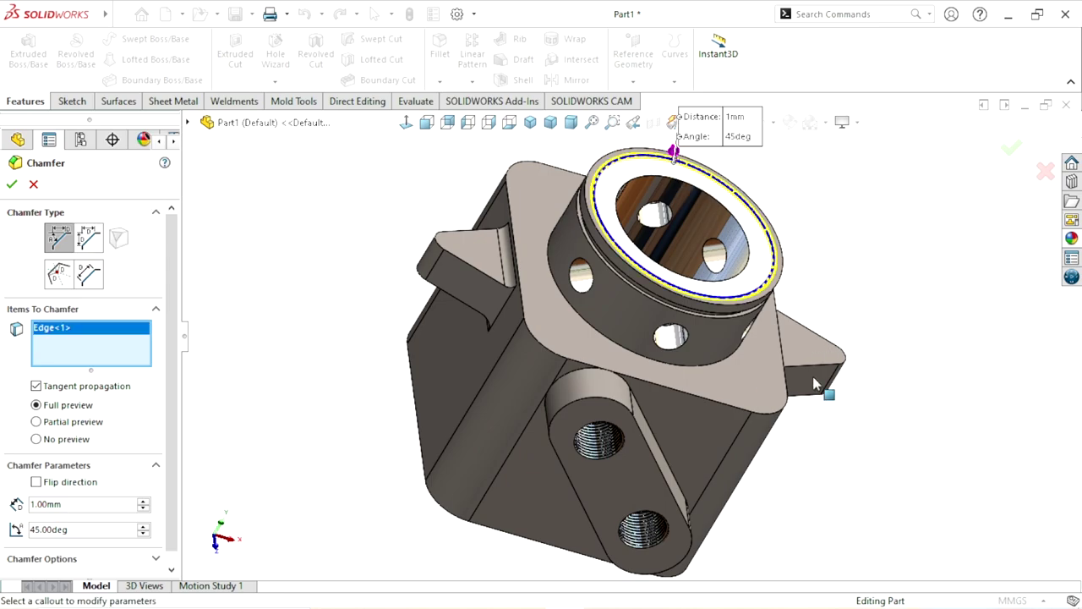
{"action": "mouse_move", "coordinate": [813, 383]}
{"action": "middle_mouse_down"}
{"action": "mouse_move", "coordinate": [660, 496]}
{"action": "mouse_move", "coordinate": [688, 447]}
{"action": "mouse_move", "coordinate": [655, 378]}
{"action": "middle_mouse_up"}
{"action": "scroll", "coordinate": [661, 497], "scroll_direction": "up", "scroll_amount": 5}
{"action": "scroll", "coordinate": [656, 378], "scroll_direction": "down", "scroll_amount": 3}
{"action": "scroll", "coordinate": [612, 328], "scroll_direction": "down", "scroll_amount": 3}
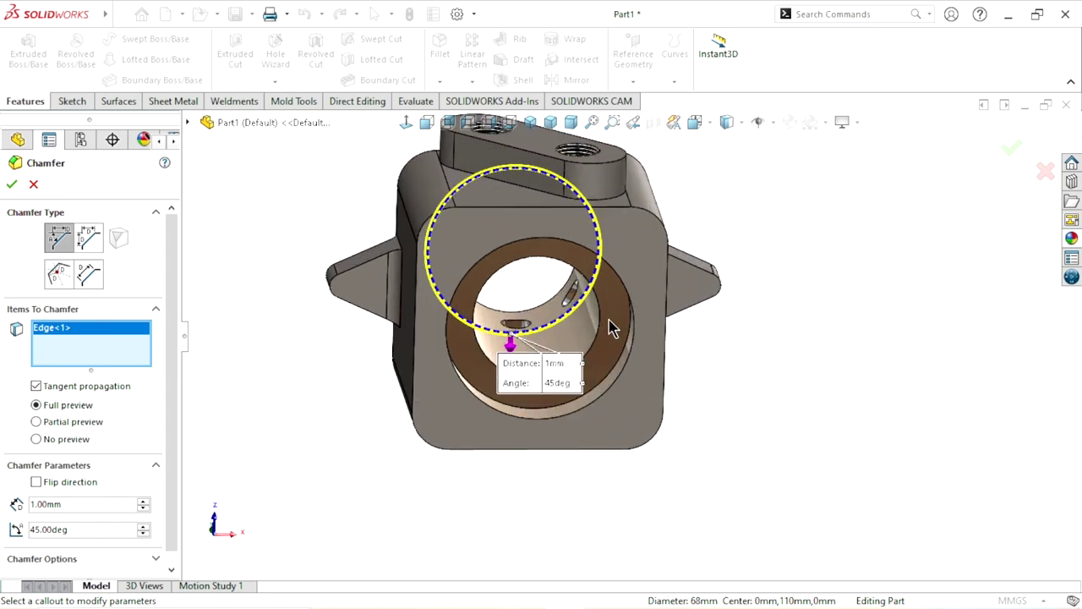
{"action": "scroll", "coordinate": [612, 328], "scroll_direction": "down", "scroll_amount": 3}
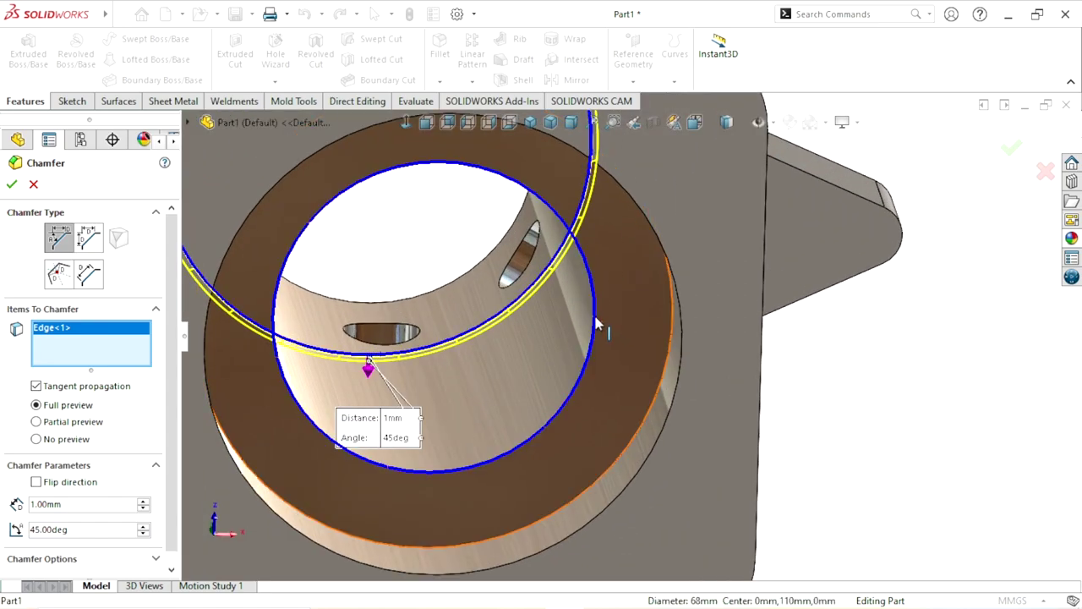
- Add the bore's inner, outer circular and remaining bore edges, and apply the chamfer
{"action": "left_click", "coordinate": [596, 325]}
{"action": "left_click", "coordinate": [682, 326]}
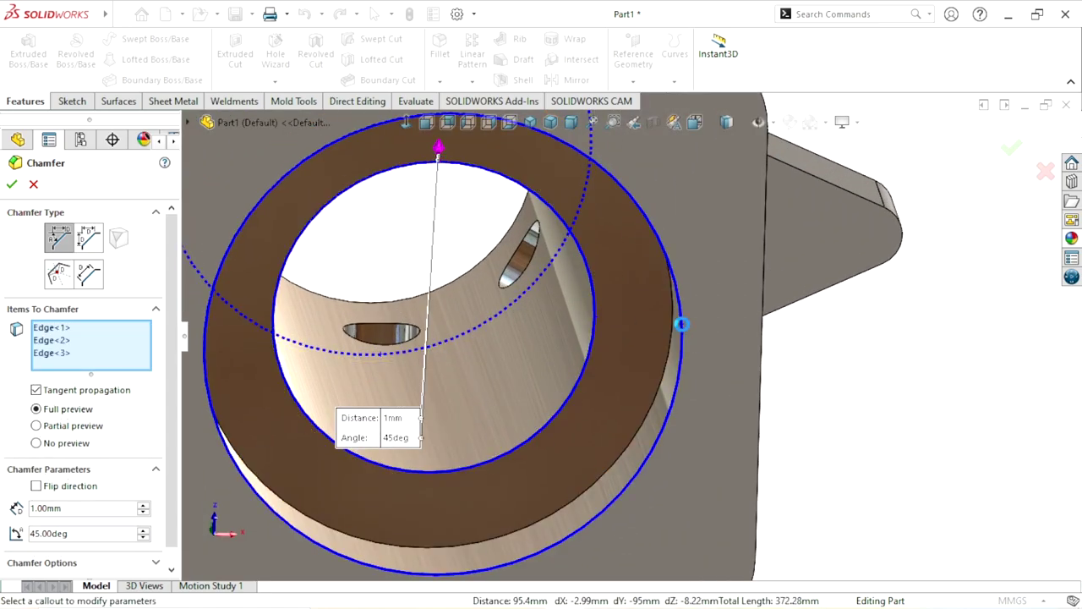
{"action": "scroll", "coordinate": [482, 389], "scroll_direction": "up", "scroll_amount": 5}
{"action": "middle_click_drag", "start_coordinate": [419, 373], "coordinate": [434, 235]}
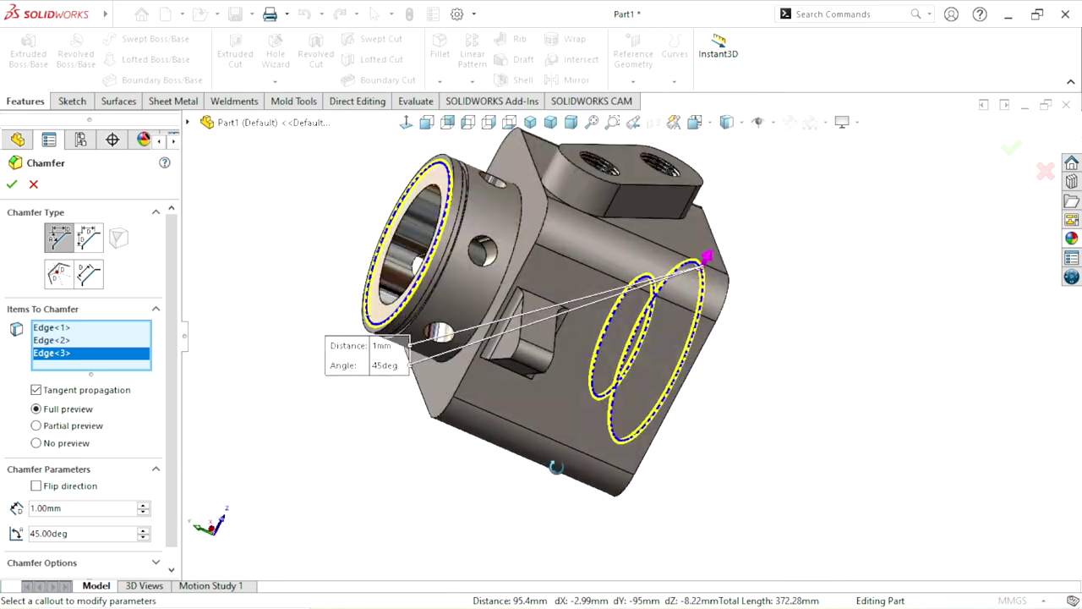
{"action": "left_click", "coordinate": [434, 234]}
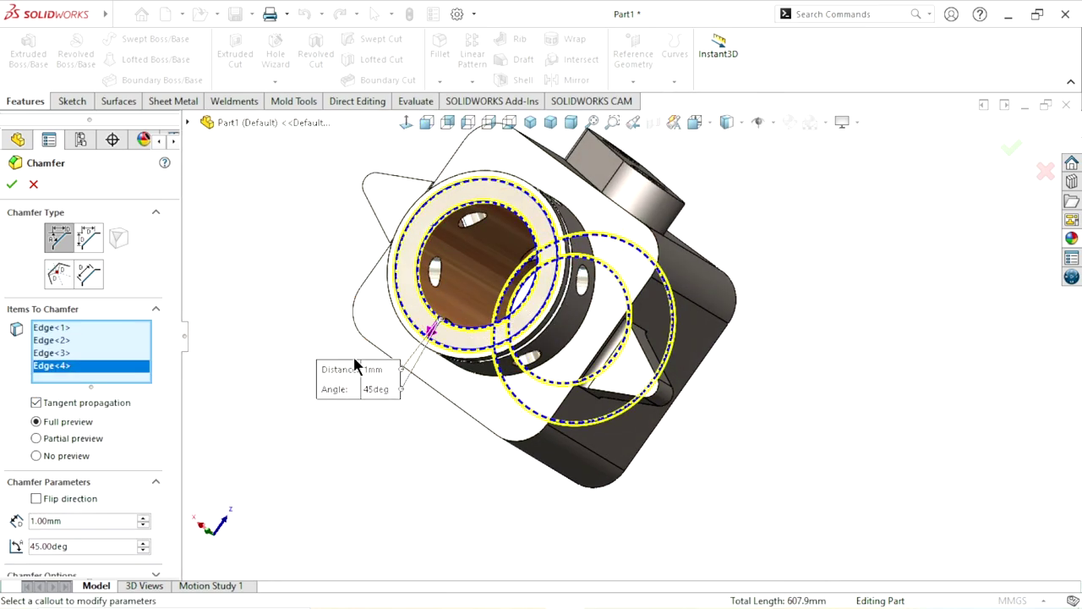
{"action": "mouse_move", "coordinate": [403, 412]}
{"action": "middle_mouse_down"}
{"action": "mouse_move", "coordinate": [461, 295]}
{"action": "mouse_move", "coordinate": [415, 289]}
{"action": "mouse_move", "coordinate": [286, 315]}
{"action": "middle_mouse_up"}
{"action": "left_click", "coordinate": [11, 184]}
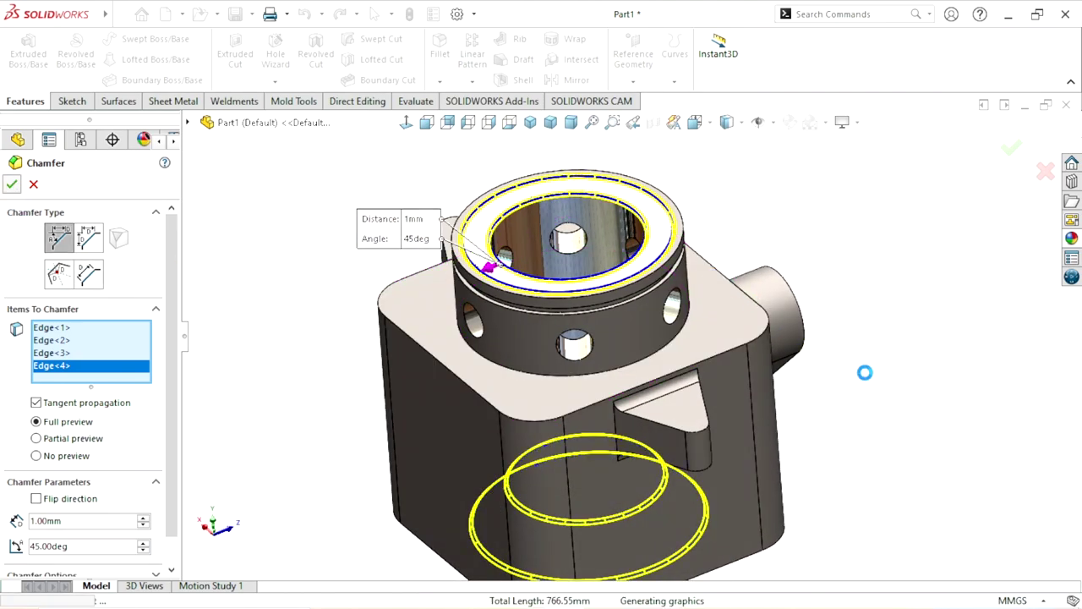
- Edit Chamfer1 to add the link arm's outline edge as its fifth edge
{"action": "scroll", "coordinate": [855, 385], "scroll_direction": "up", "scroll_amount": 3}
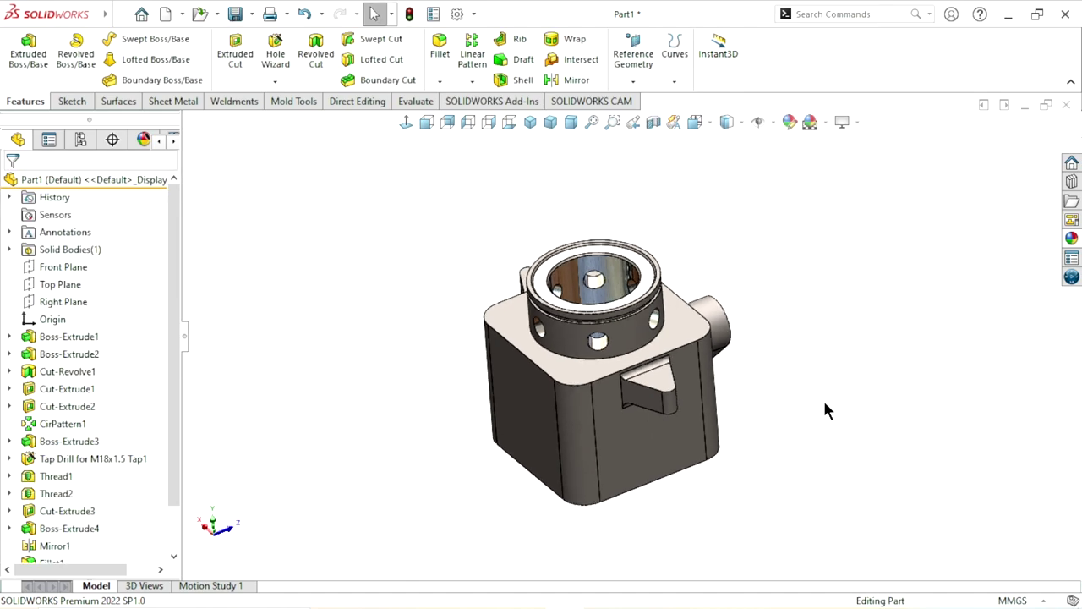
{"action": "mouse_move", "coordinate": [823, 397]}
{"action": "middle_mouse_down"}
{"action": "mouse_move", "coordinate": [706, 395]}
{"action": "mouse_move", "coordinate": [695, 440]}
{"action": "middle_mouse_up"}
{"action": "scroll", "coordinate": [689, 387], "scroll_direction": "down", "scroll_amount": 3}
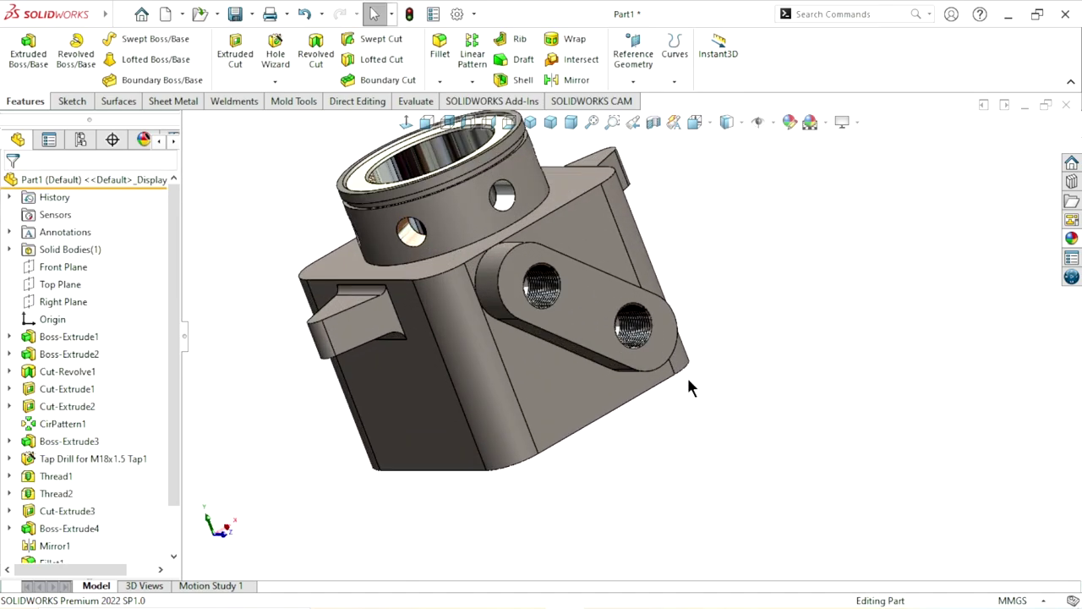
{"action": "scroll", "coordinate": [169, 380], "scroll_direction": "down", "scroll_amount": 1}
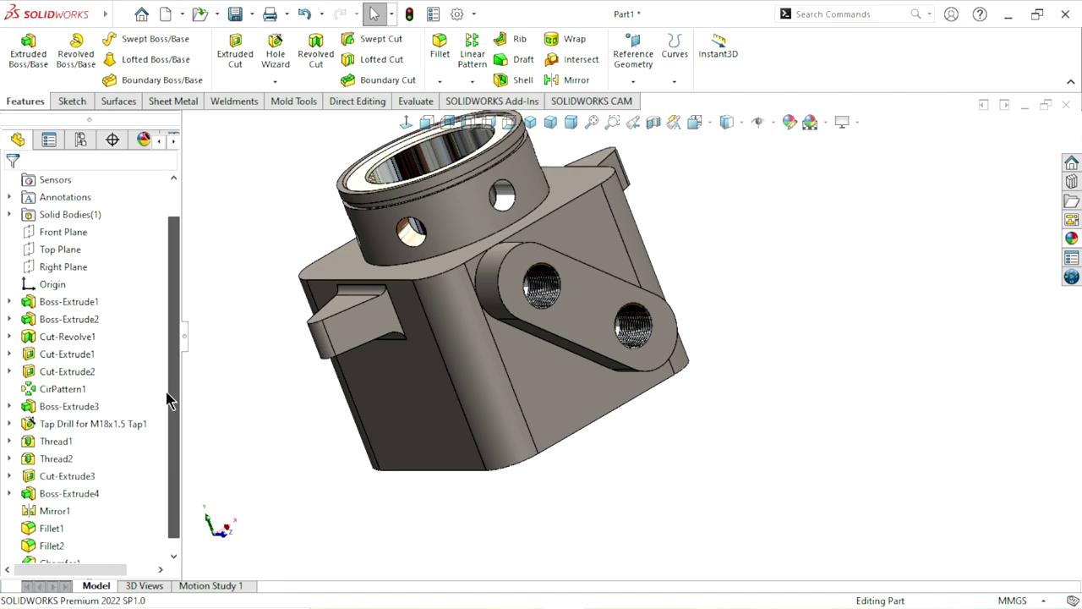
{"action": "scroll", "coordinate": [170, 422], "scroll_direction": "down", "scroll_amount": 2}
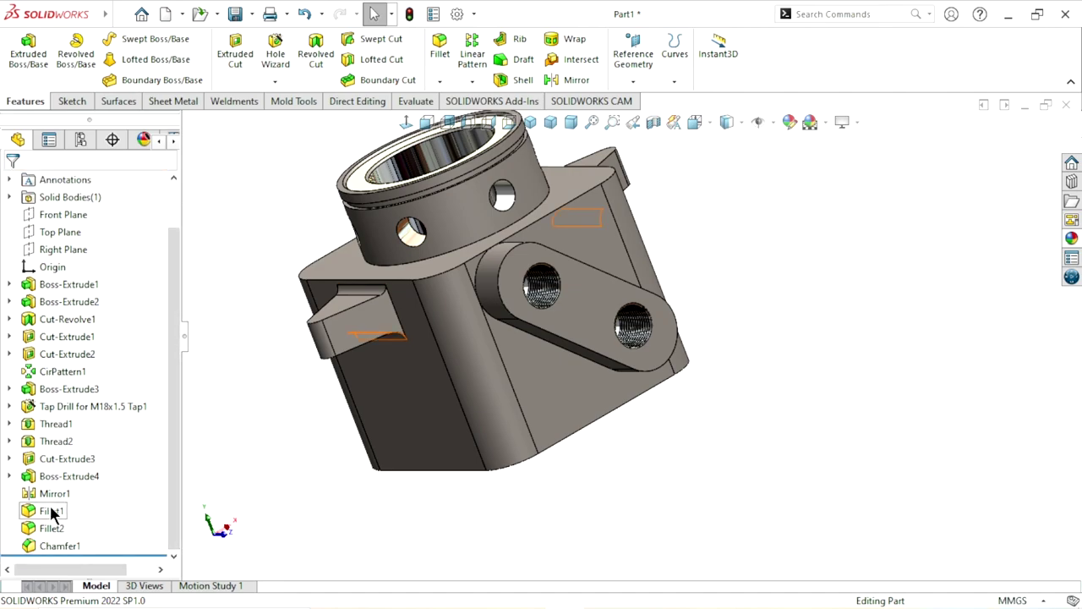
{"action": "left_click", "coordinate": [59, 545]}
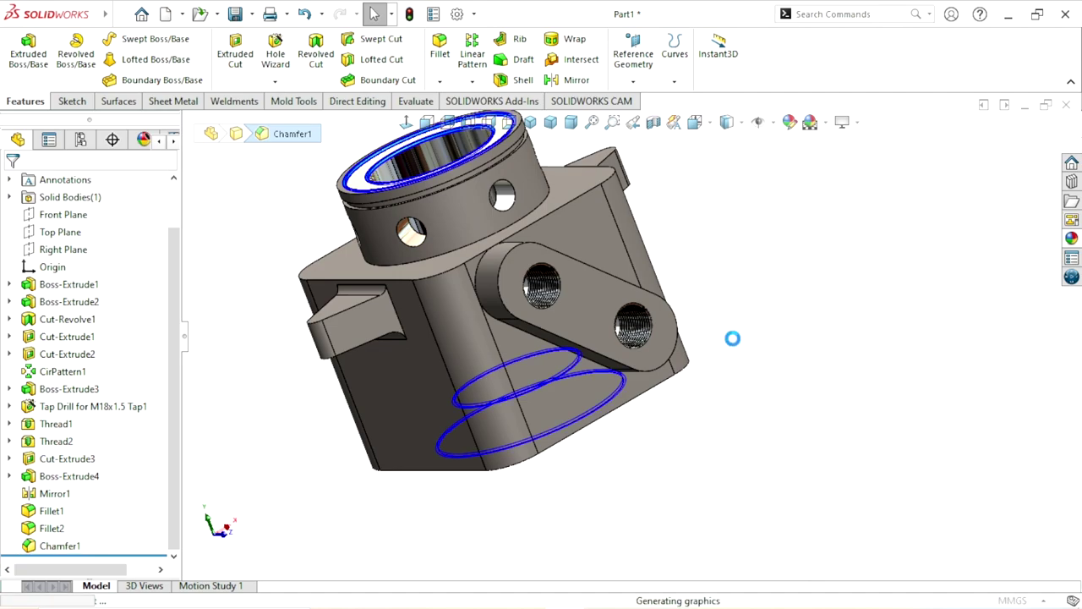
{"action": "left_click", "coordinate": [527, 247]}
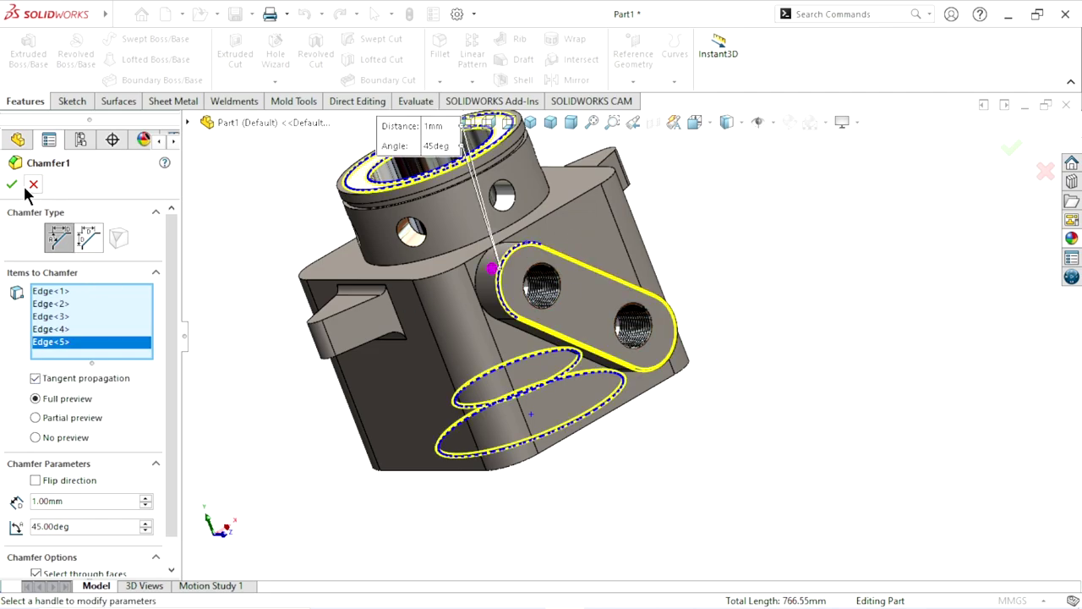
{"action": "key", "text": "Return"}
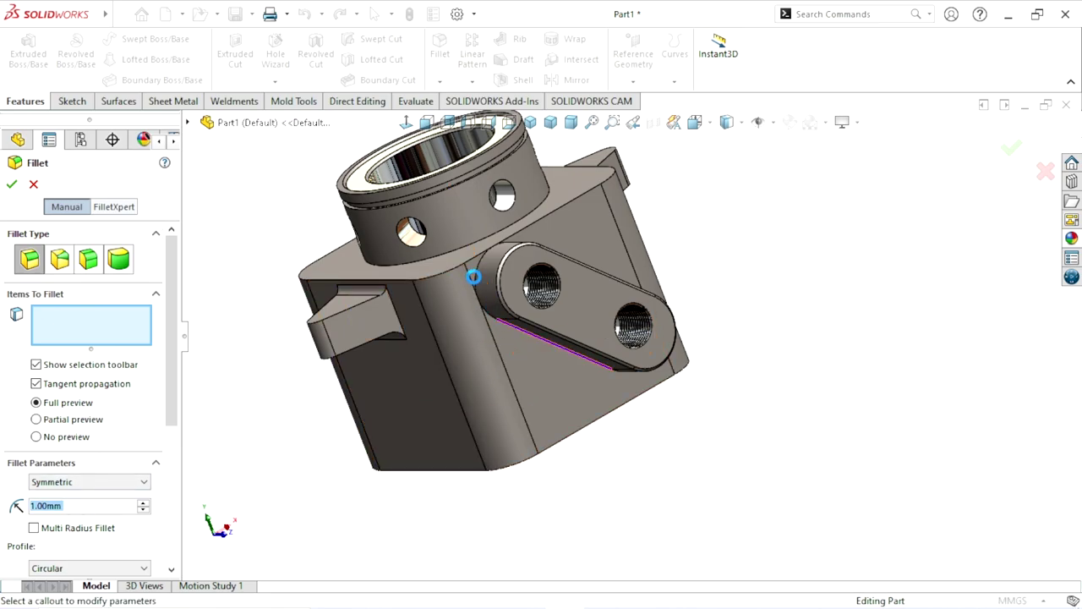
- Fillet the link arm's edge loop at 1 mm and orbit to inspect the result
{"action": "left_click", "coordinate": [473, 273]}
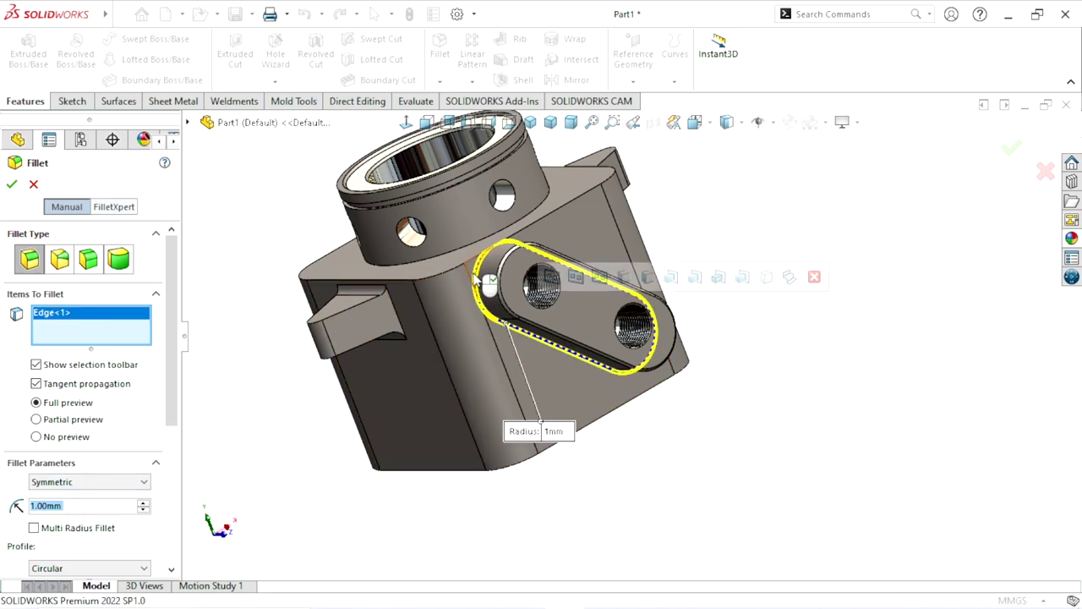
{"action": "left_click", "coordinate": [11, 185]}
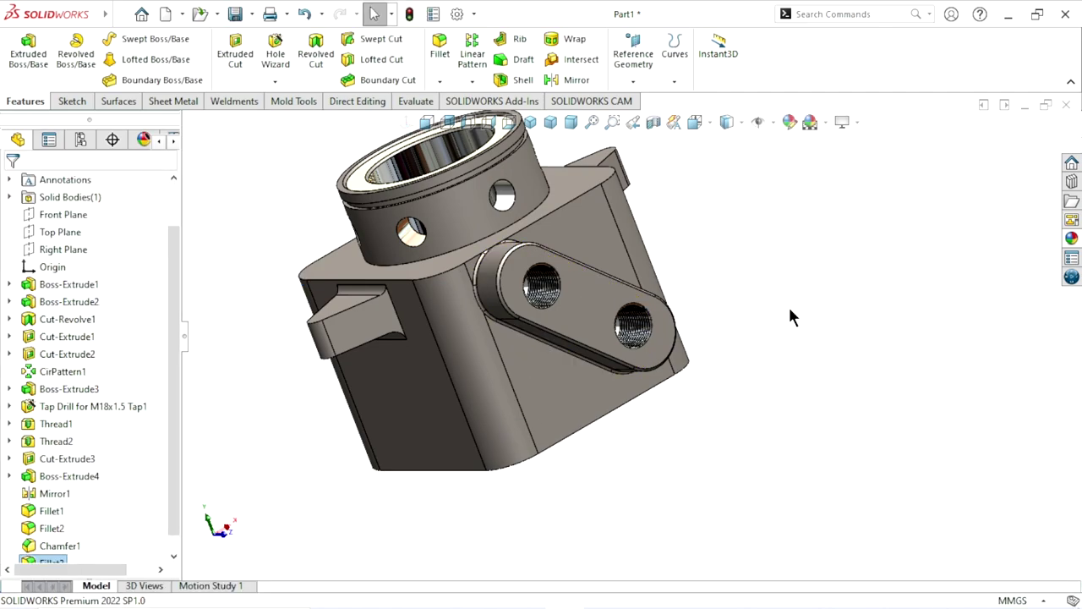
{"action": "mouse_move", "coordinate": [519, 345]}
{"action": "middle_mouse_down"}
{"action": "mouse_move", "coordinate": [621, 331]}
{"action": "mouse_move", "coordinate": [655, 380]}
{"action": "mouse_move", "coordinate": [596, 386]}
{"action": "mouse_move", "coordinate": [561, 307]}
{"action": "mouse_move", "coordinate": [493, 377]}
{"action": "mouse_move", "coordinate": [513, 404]}
{"action": "middle_mouse_up"}
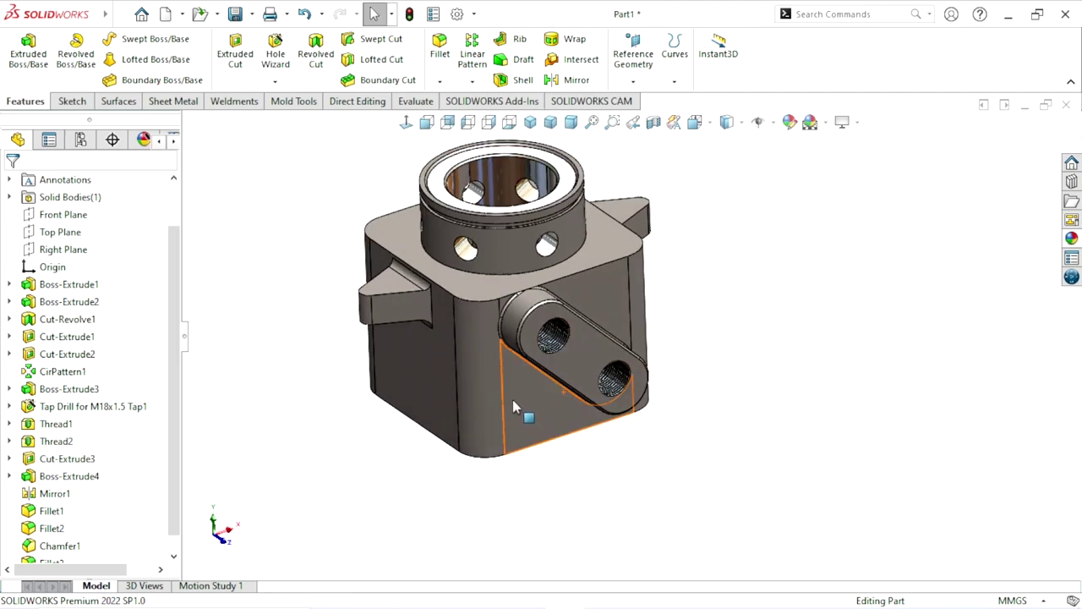
{"action": "scroll", "coordinate": [513, 407], "scroll_direction": "up", "scroll_amount": 3}
{"action": "scroll", "coordinate": [598, 319], "scroll_direction": "down", "scroll_amount": 3}
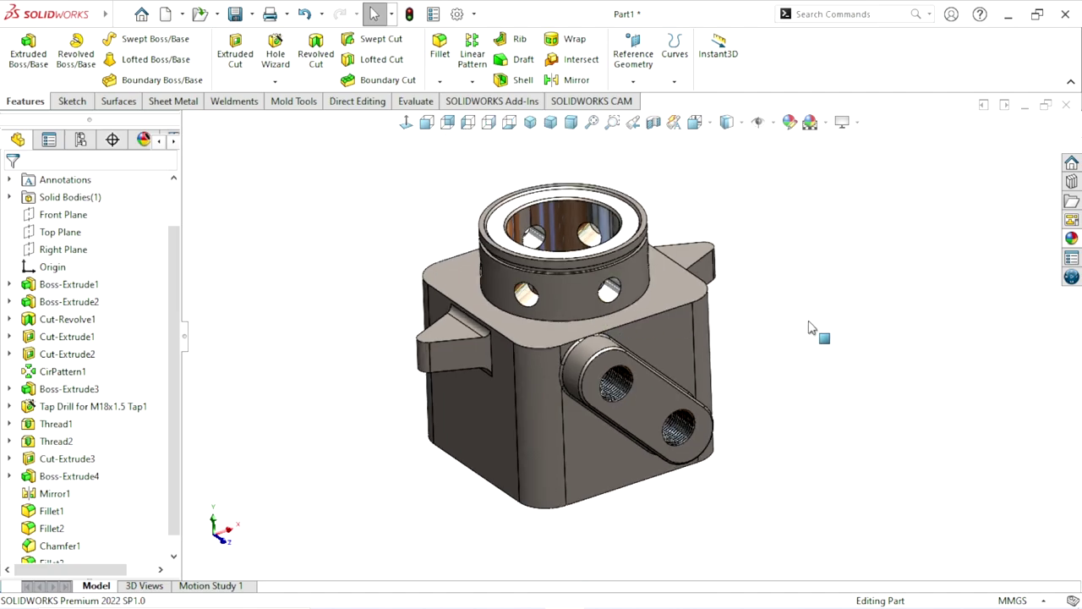
{"action": "mouse_move", "coordinate": [758, 349]}
{"action": "middle_mouse_down"}
{"action": "mouse_move", "coordinate": [828, 336]}
{"action": "mouse_move", "coordinate": [736, 237]}
{"action": "mouse_move", "coordinate": [720, 177]}
{"action": "mouse_move", "coordinate": [644, 261]}
{"action": "mouse_move", "coordinate": [719, 225]}
{"action": "mouse_move", "coordinate": [768, 403]}
{"action": "middle_mouse_up"}
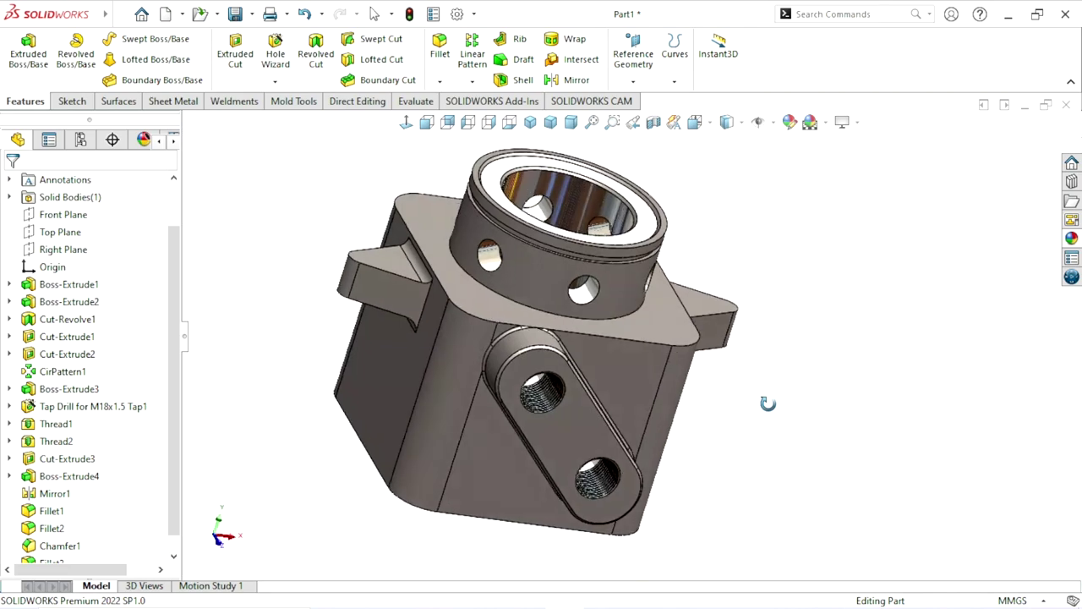
- Colour the whole part yellow through Edit Appearance
{"action": "left_click", "coordinate": [787, 126]}
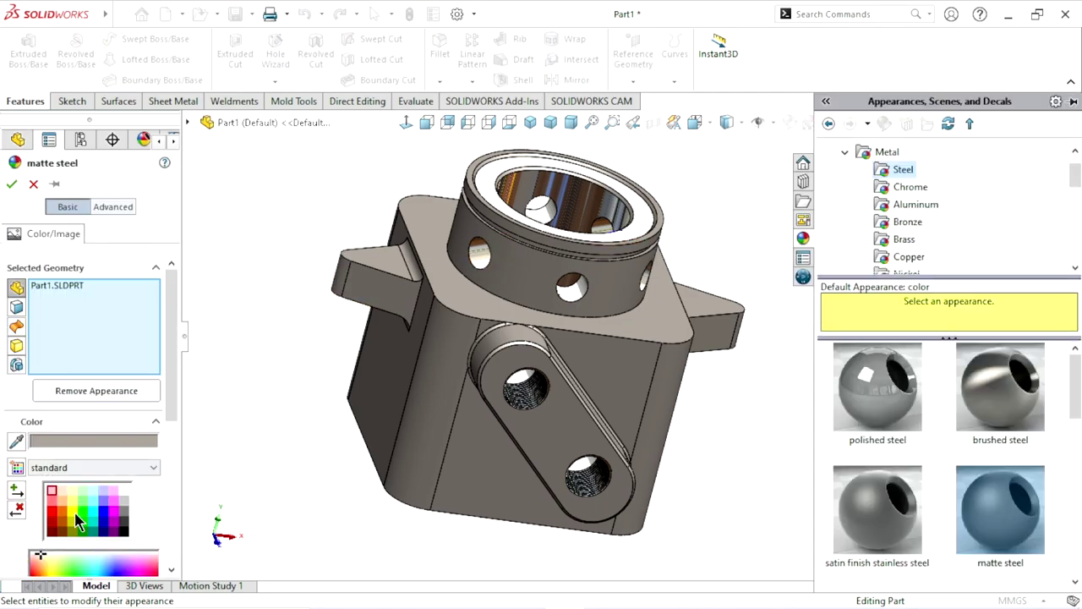
{"action": "left_click", "coordinate": [76, 514]}
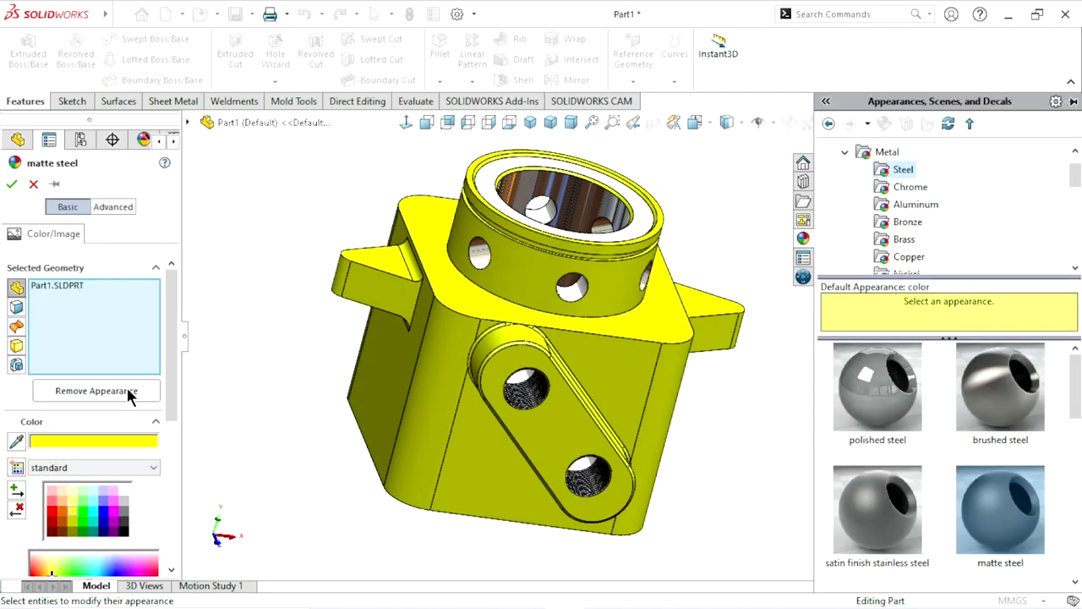
{"action": "left_click", "coordinate": [12, 184]}
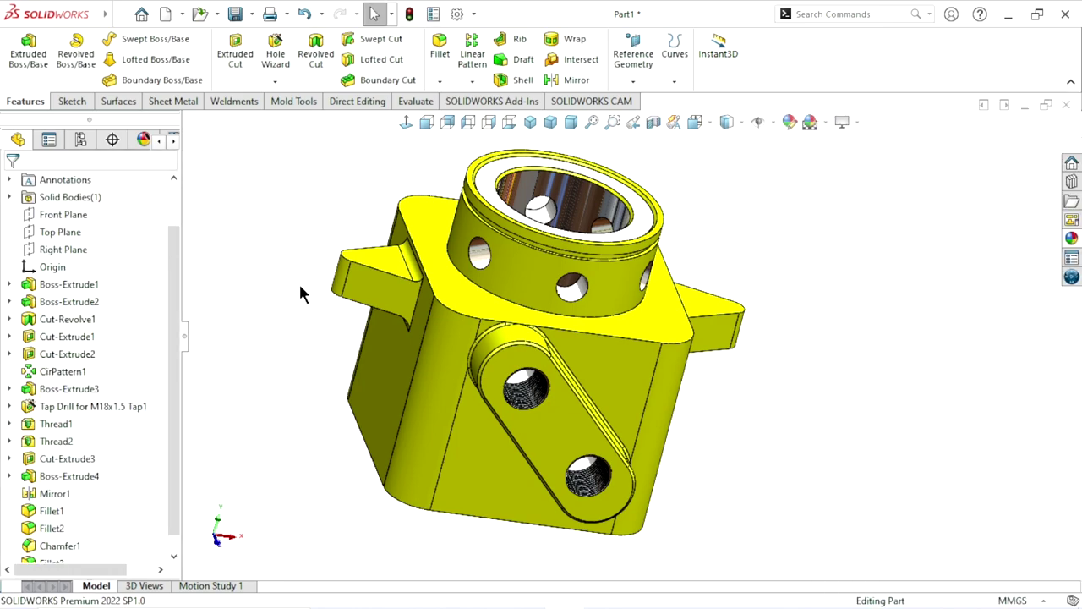
{"action": "mouse_move", "coordinate": [300, 293]}
{"action": "middle_mouse_down"}
{"action": "mouse_move", "coordinate": [314, 374]}
{"action": "mouse_move", "coordinate": [490, 217]}
{"action": "mouse_move", "coordinate": [857, 324]}
{"action": "mouse_move", "coordinate": [809, 379]}
{"action": "mouse_move", "coordinate": [508, 451]}
{"action": "middle_mouse_up"}
- Apply polished steel to the bore's chamfered ring face, then return to the isometric view
{"action": "scroll", "coordinate": [599, 382], "scroll_direction": "down", "scroll_amount": 3}
{"action": "scroll", "coordinate": [599, 386], "scroll_direction": "down", "scroll_amount": 3}
{"action": "scroll", "coordinate": [476, 357], "scroll_direction": "down", "scroll_amount": 3}
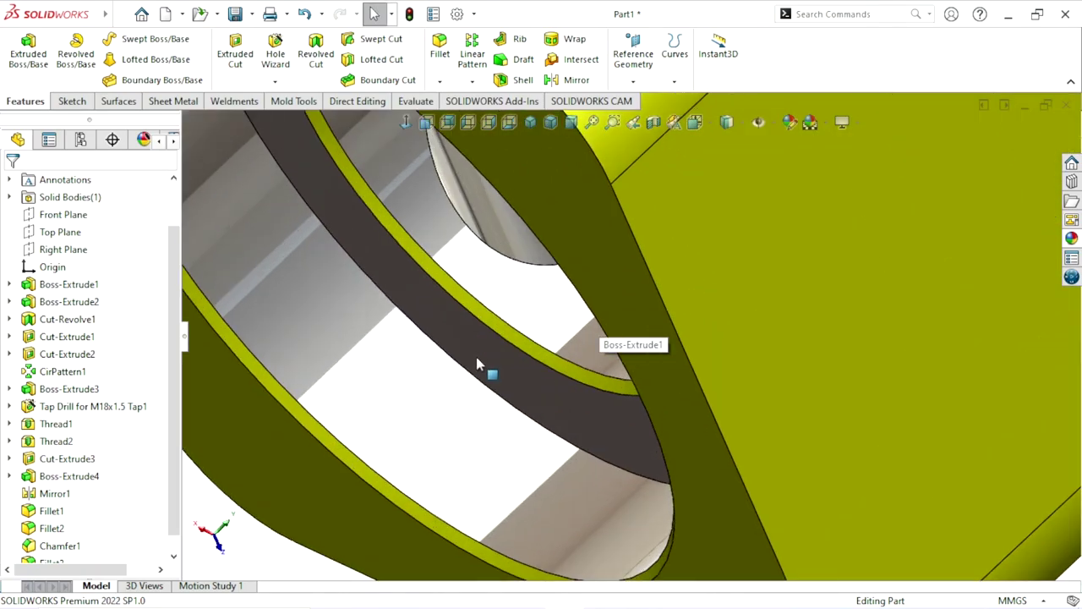
{"action": "left_click", "coordinate": [499, 334]}
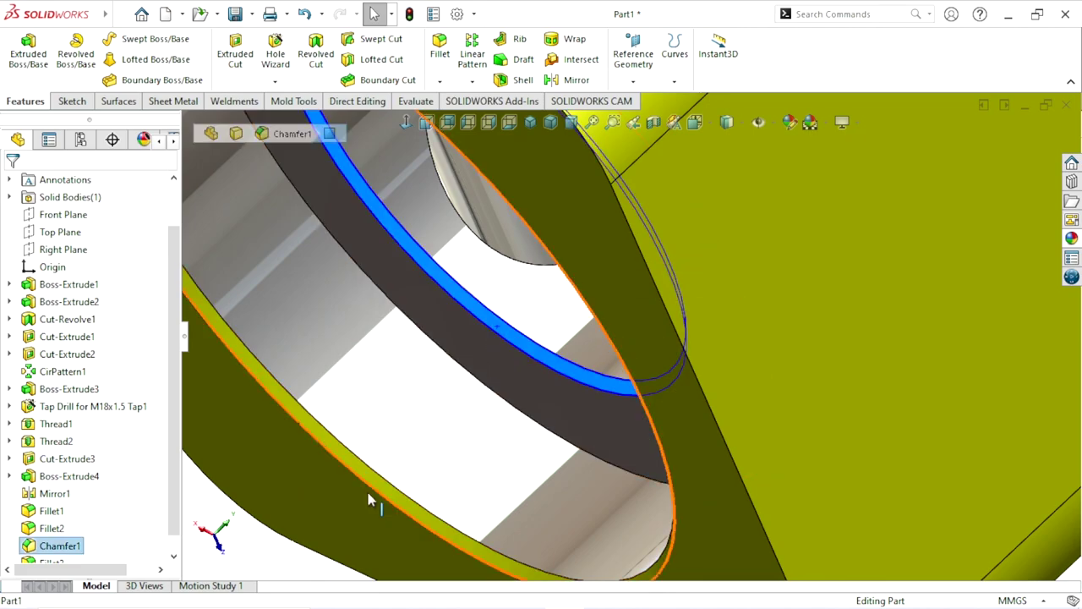
{"action": "scroll", "coordinate": [430, 457], "scroll_direction": "up", "scroll_amount": 5}
{"action": "scroll", "coordinate": [515, 374], "scroll_direction": "up", "scroll_amount": 2}
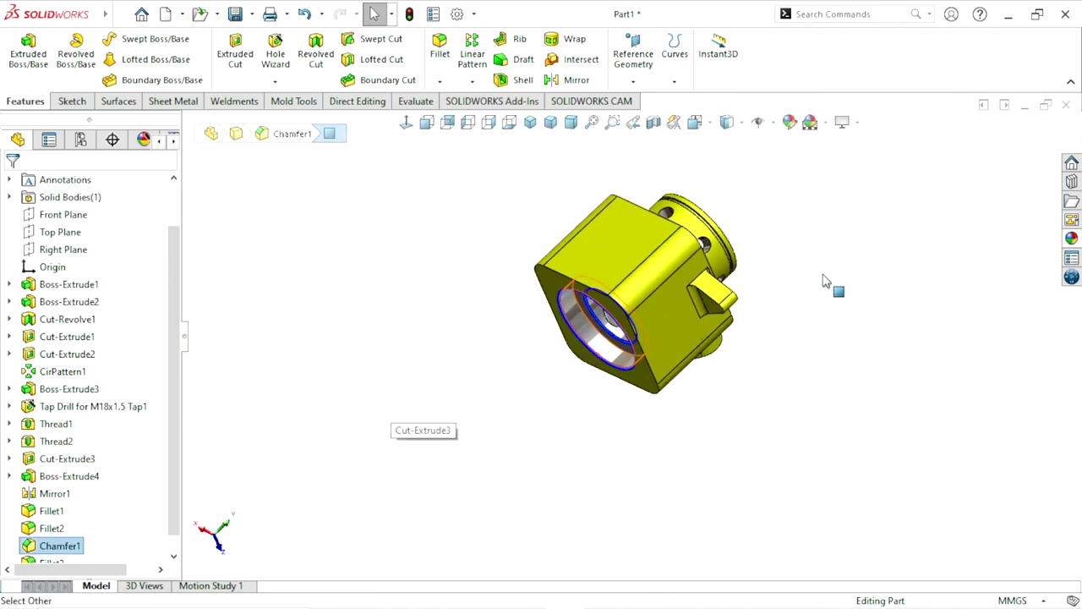
{"action": "mouse_move", "coordinate": [830, 285]}
{"action": "middle_mouse_down"}
{"action": "mouse_move", "coordinate": [737, 365]}
{"action": "mouse_move", "coordinate": [715, 309]}
{"action": "middle_mouse_up"}
{"action": "scroll", "coordinate": [657, 254], "scroll_direction": "down", "scroll_amount": 3}
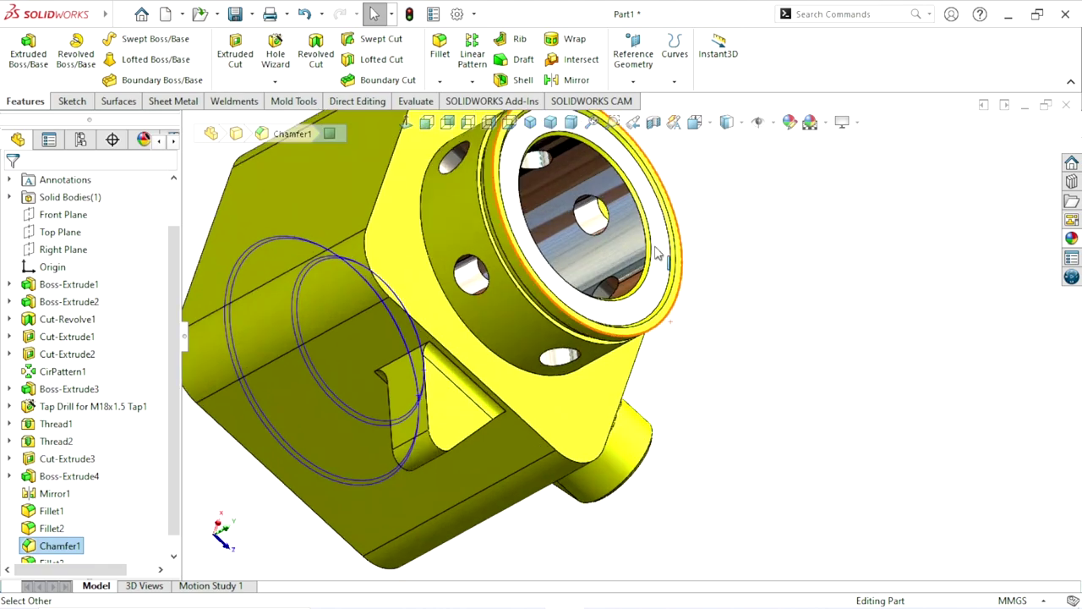
{"action": "scroll", "coordinate": [657, 266], "scroll_direction": "down", "scroll_amount": 3}
{"action": "left_click", "coordinate": [641, 246]}
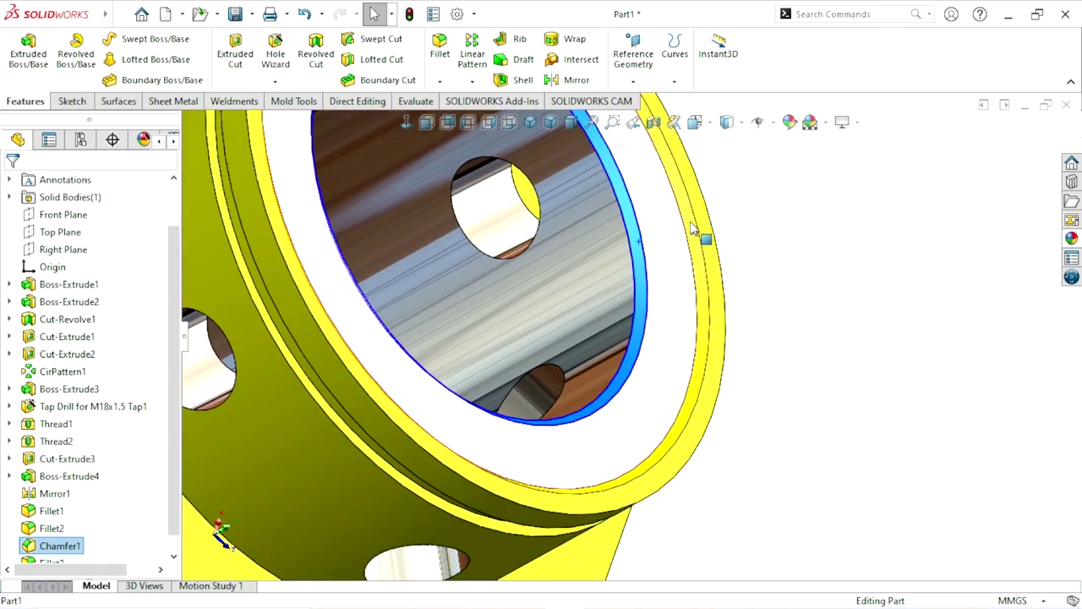
{"action": "left_click", "coordinate": [1069, 241]}
{"action": "left_click", "coordinate": [879, 378]}
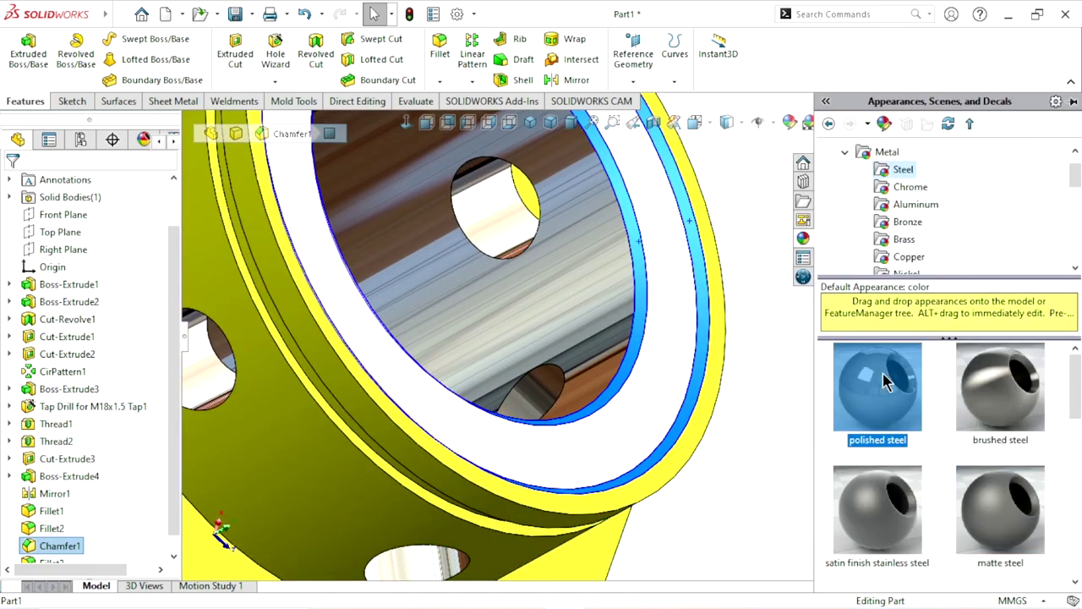
{"action": "scroll", "coordinate": [676, 431], "scroll_direction": "up", "scroll_amount": 3}
{"action": "scroll", "coordinate": [628, 430], "scroll_direction": "up", "scroll_amount": 3}
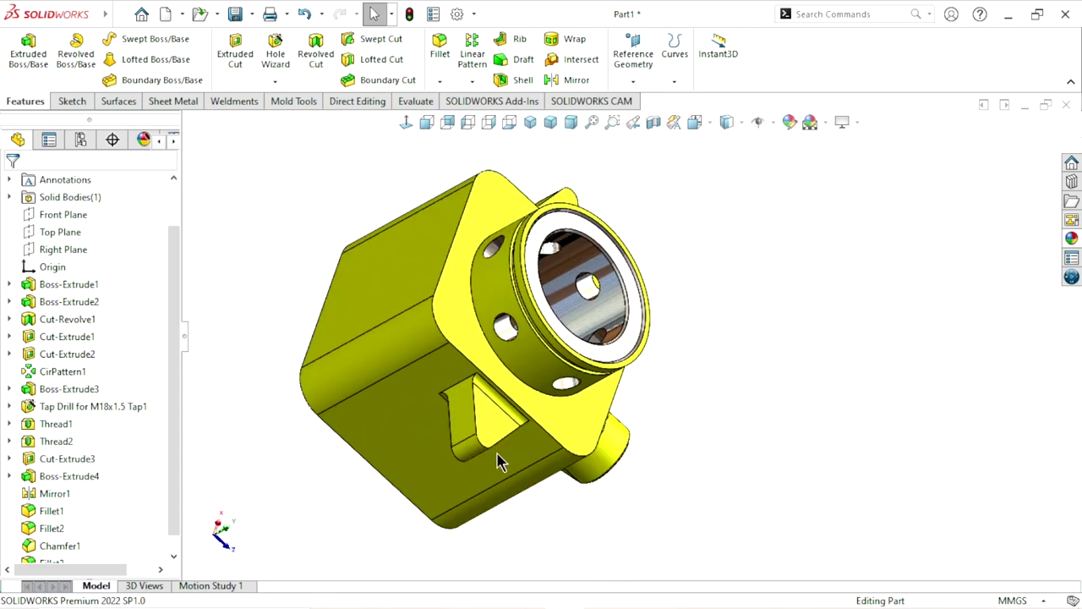
{"action": "middle_click_drag", "start_coordinate": [499, 462], "coordinate": [603, 444]}
{"action": "key", "text": "ctrl+7"}
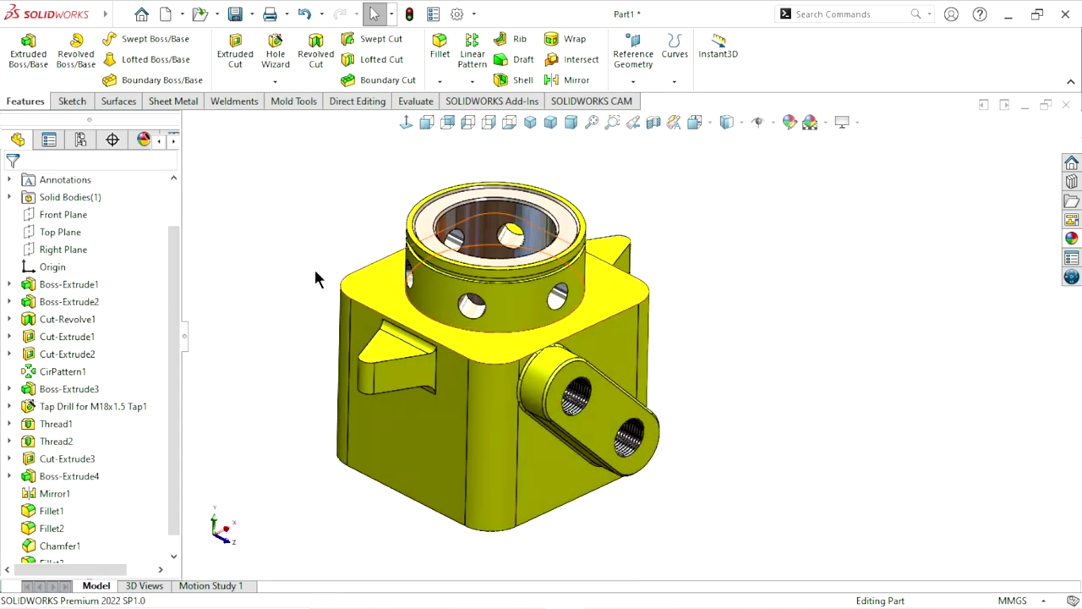
- Select the top flange face and view it face-on for hole placement
{"action": "left_click", "coordinate": [550, 126]}
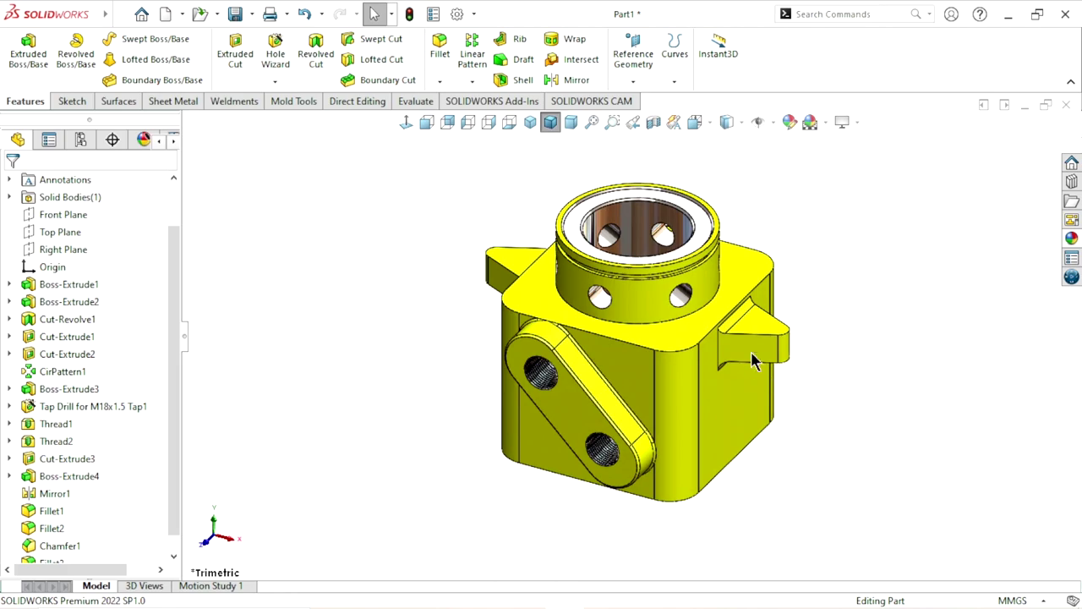
{"action": "left_click", "coordinate": [760, 259]}
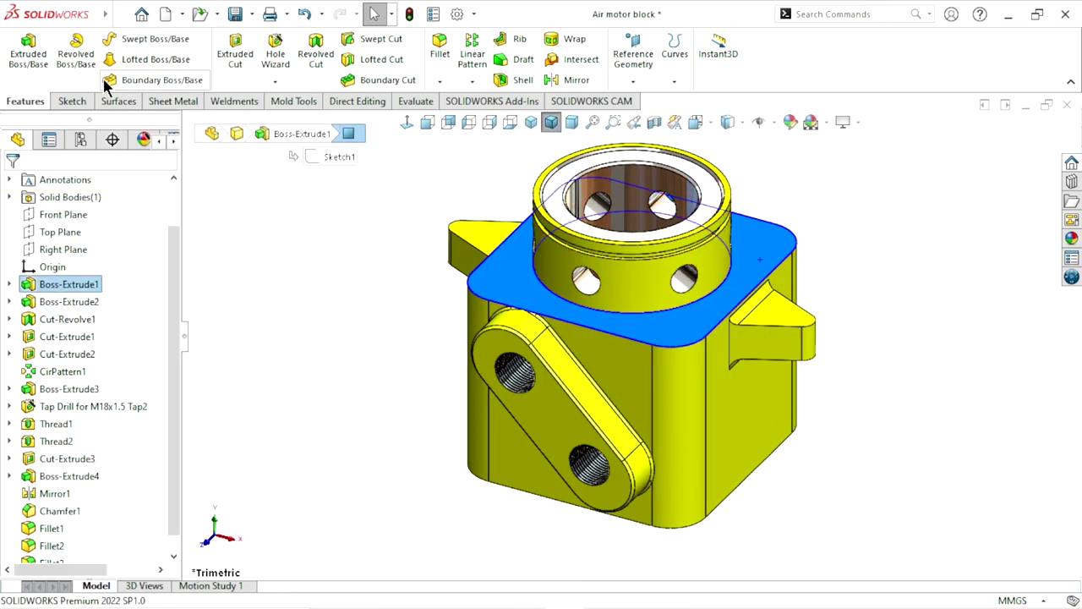
{"action": "left_click", "coordinate": [407, 123]}
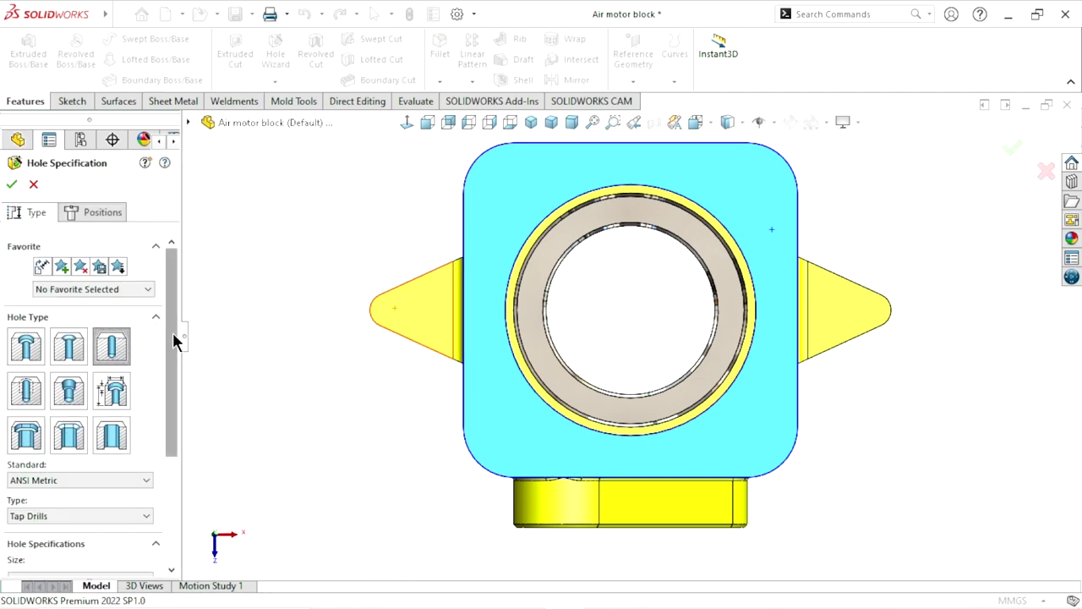
{"action": "left_click_drag", "start_coordinate": [174, 340], "coordinate": [165, 418]}
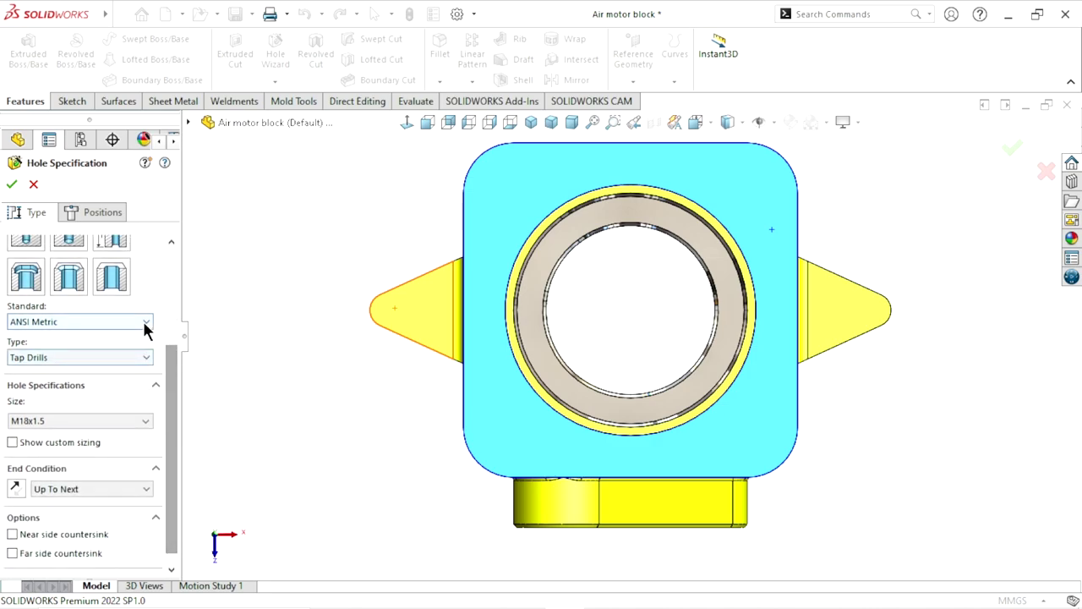
- Set the hole to ANSI Metric drill sizes, Ø12.5, with end condition Up To Next
{"action": "left_click", "coordinate": [145, 328]}
{"action": "left_click", "coordinate": [109, 336]}
{"action": "left_click", "coordinate": [127, 359]}
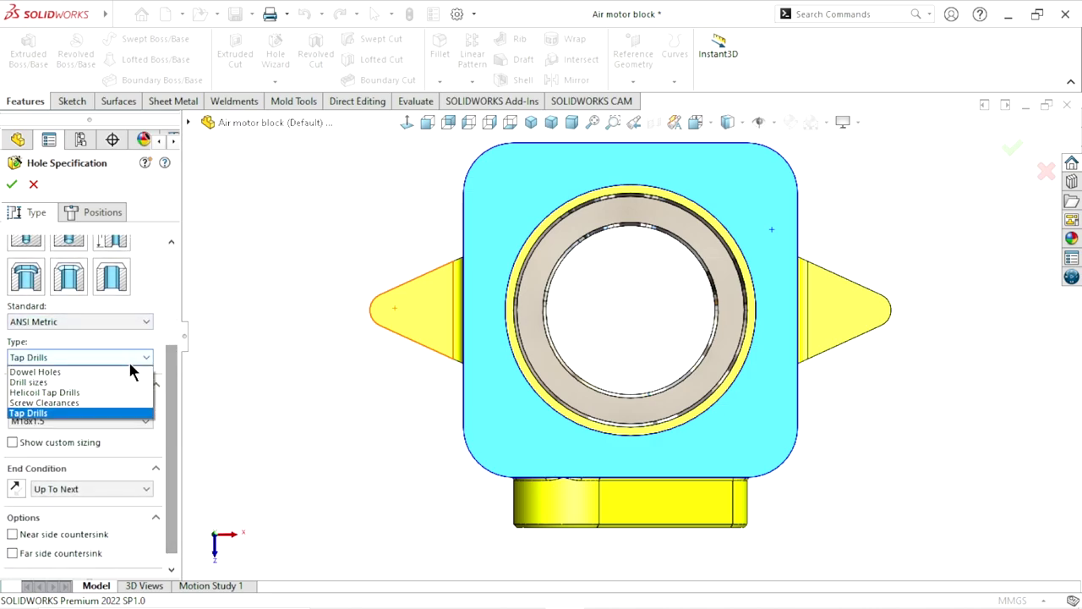
{"action": "left_click", "coordinate": [86, 383]}
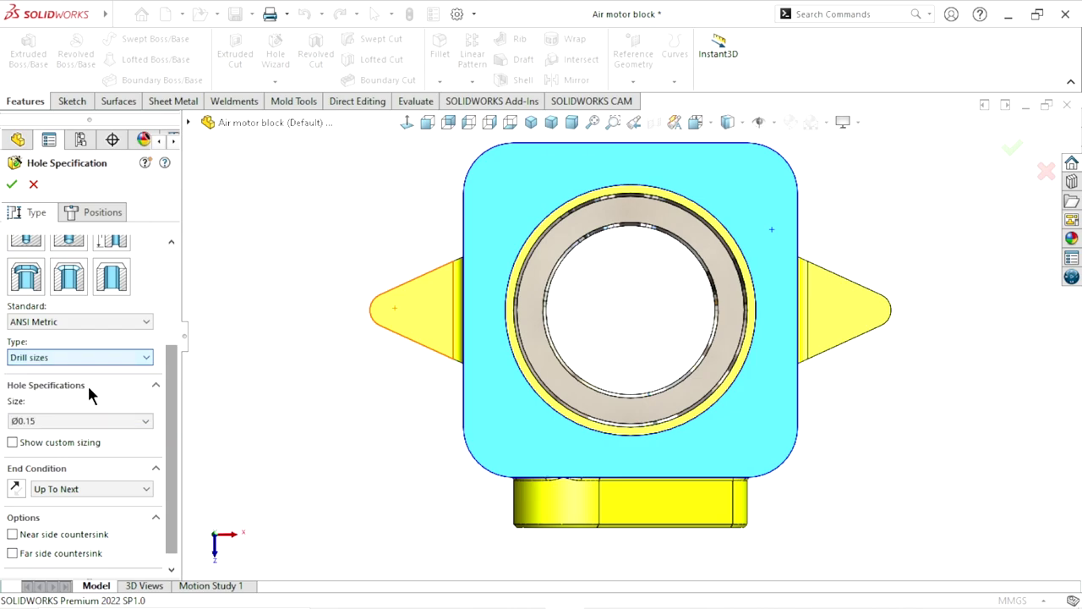
{"action": "left_click", "coordinate": [142, 427]}
{"action": "scroll", "coordinate": [53, 508], "scroll_direction": "down", "scroll_amount": 5}
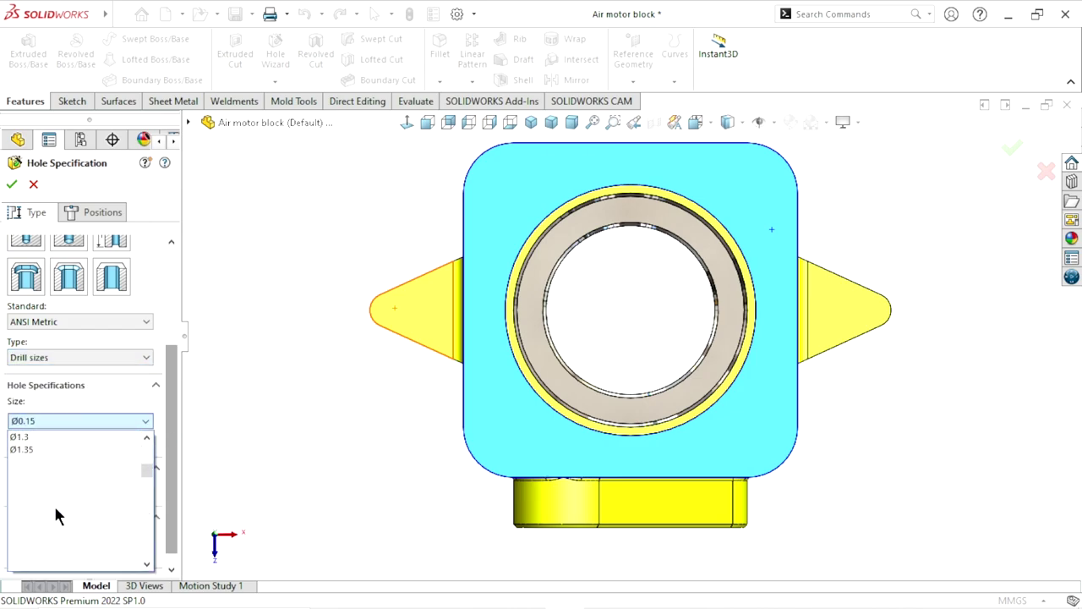
{"action": "scroll", "coordinate": [56, 508], "scroll_direction": "down", "scroll_amount": 4}
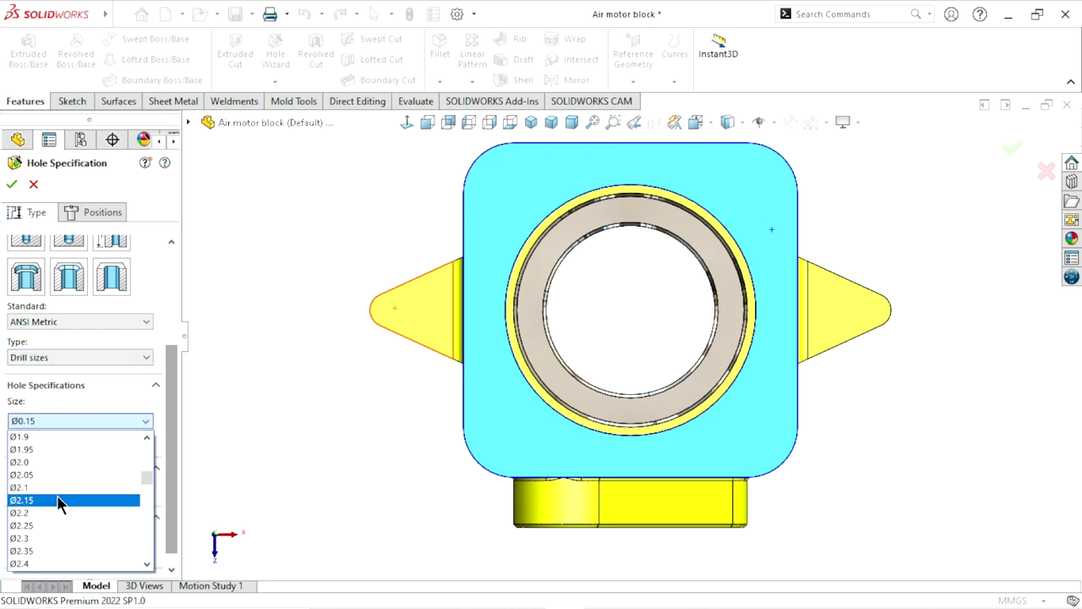
{"action": "scroll", "coordinate": [58, 499], "scroll_direction": "down", "scroll_amount": 10}
{"action": "scroll", "coordinate": [59, 482], "scroll_direction": "down", "scroll_amount": 10}
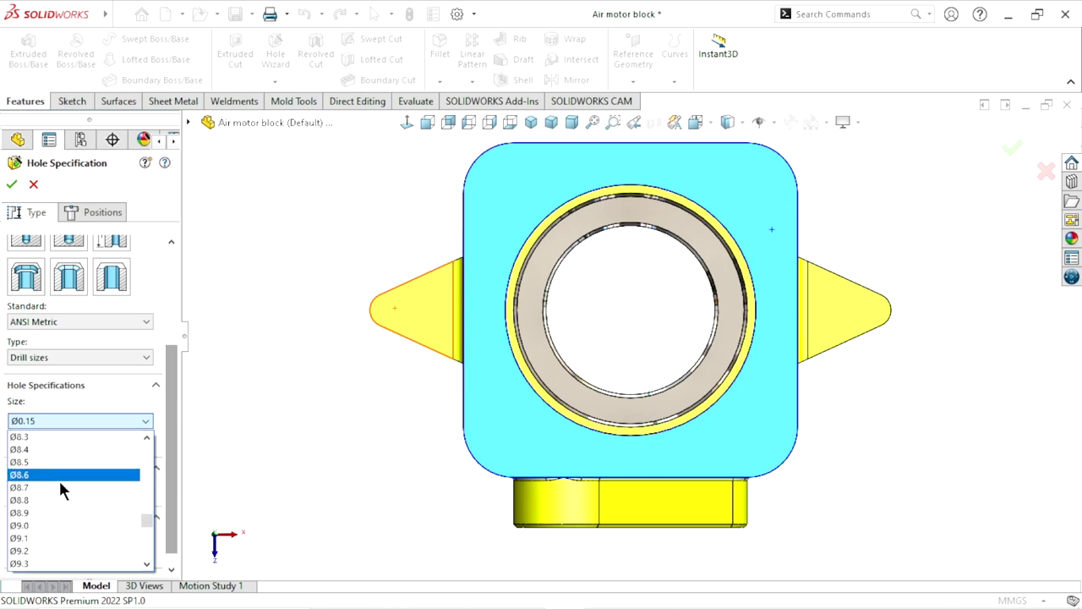
{"action": "scroll", "coordinate": [58, 488], "scroll_direction": "down", "scroll_amount": 4}
{"action": "scroll", "coordinate": [58, 490], "scroll_direction": "down", "scroll_amount": 3}
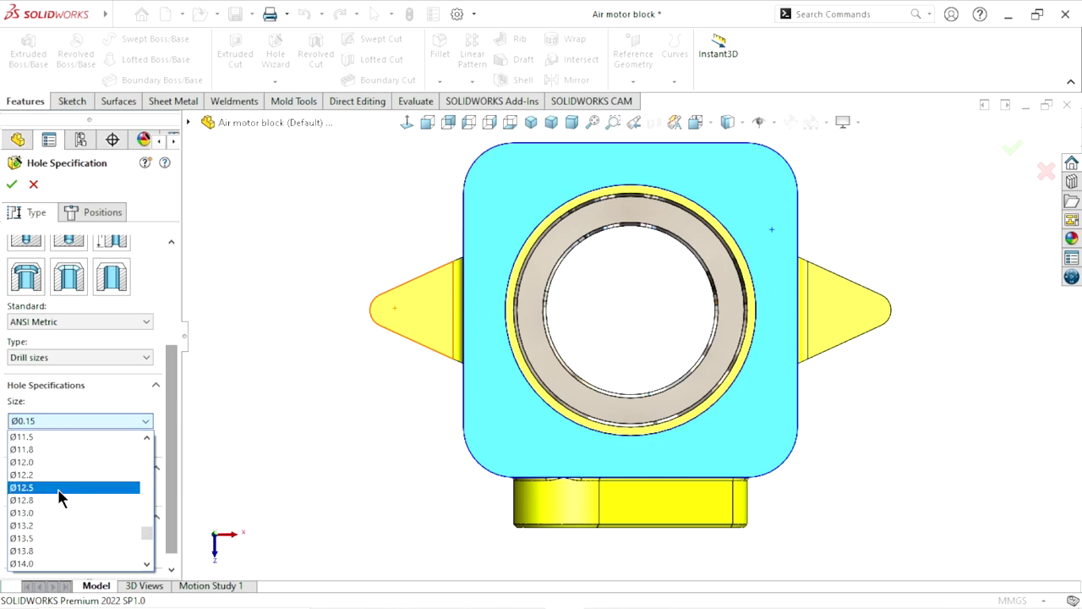
{"action": "left_click", "coordinate": [58, 489]}
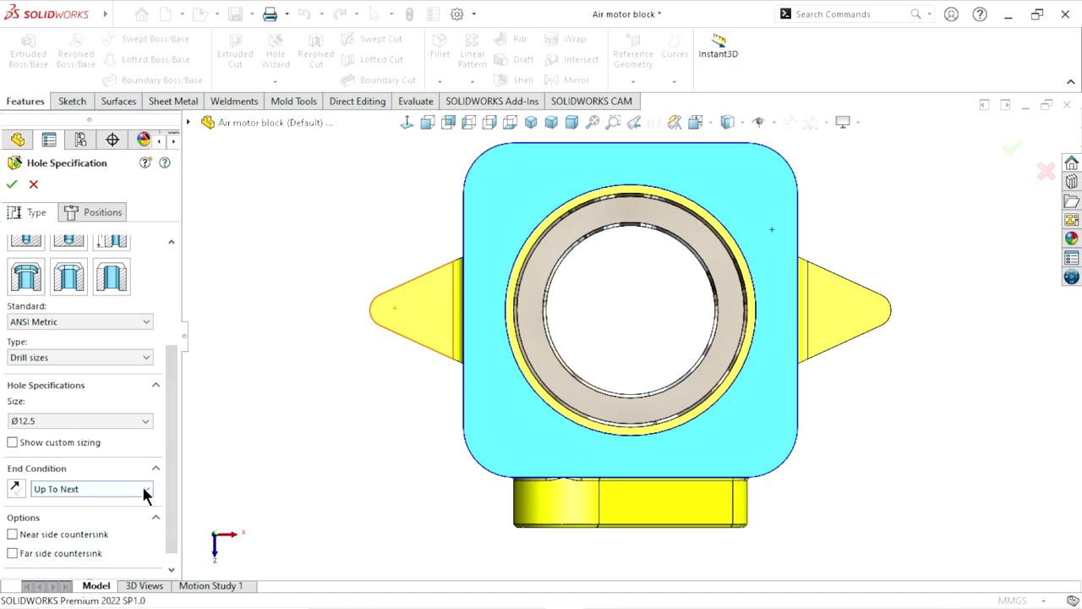
{"action": "left_click", "coordinate": [144, 489]}
{"action": "left_click", "coordinate": [107, 524]}
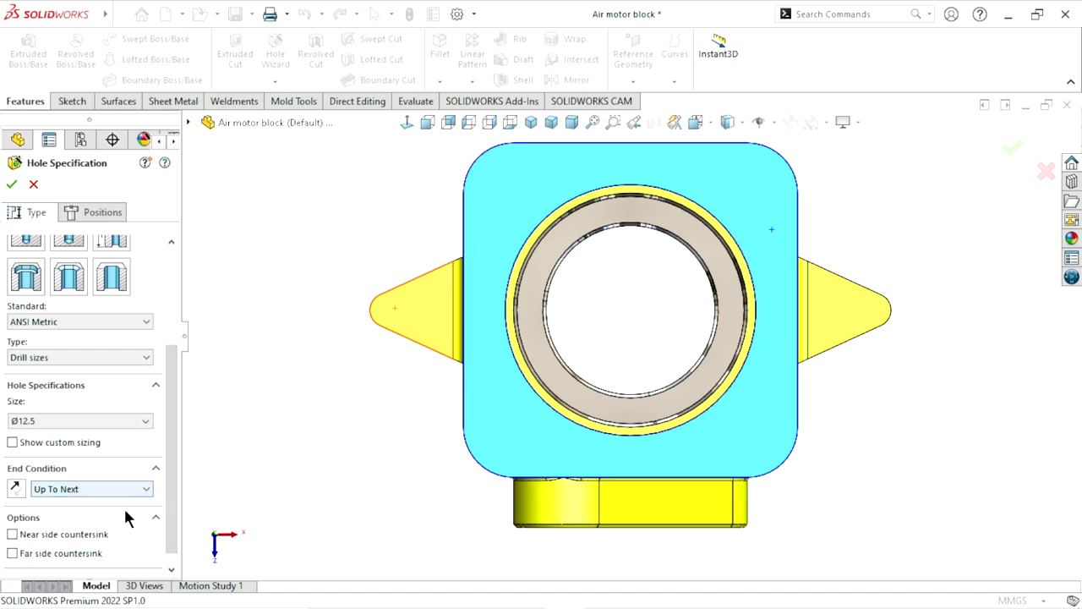
- Place hole points at the four corner arc centres of the flange and create the holes
{"action": "left_click", "coordinate": [102, 207]}
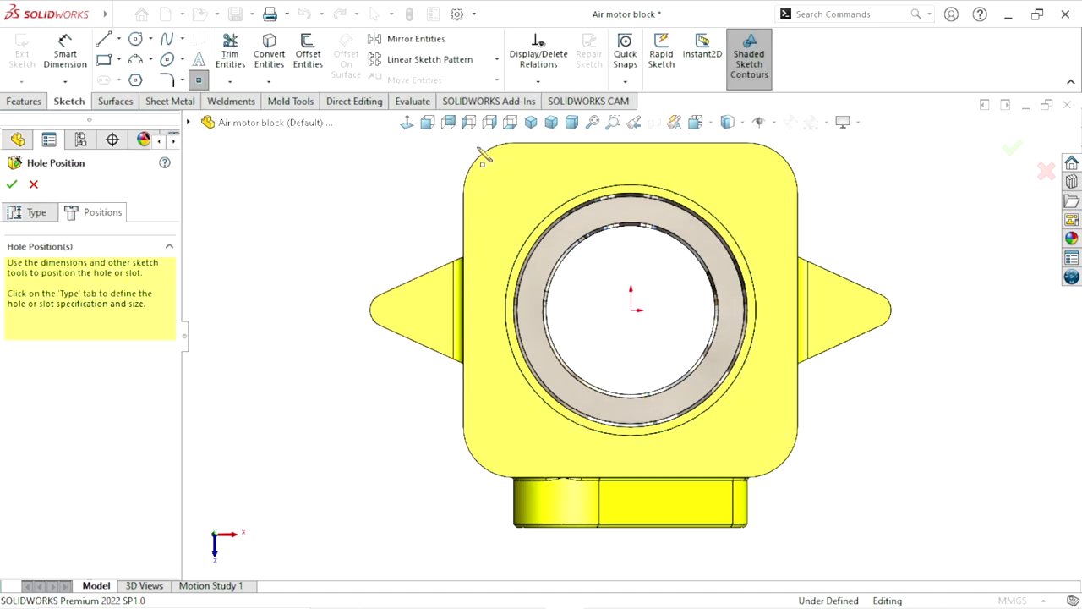
{"action": "left_click", "coordinate": [509, 190]}
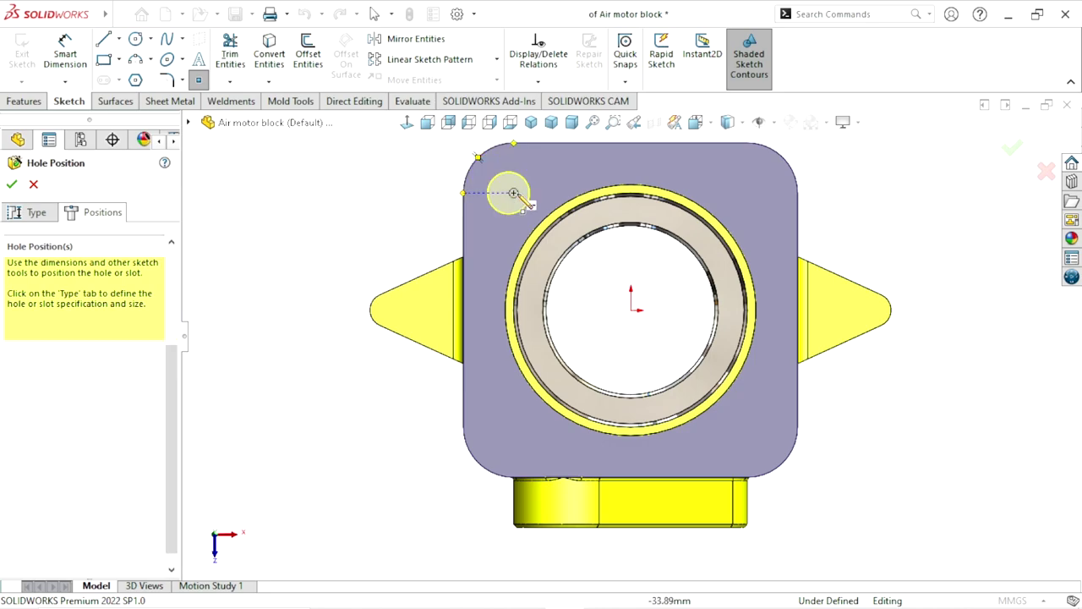
{"action": "left_click", "coordinate": [513, 193]}
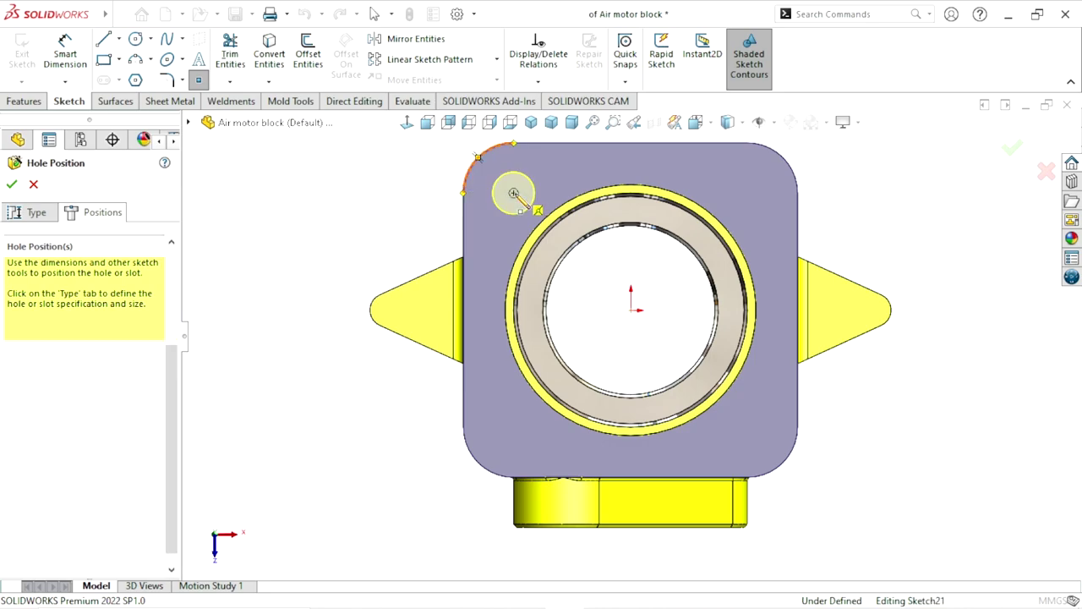
{"action": "left_click", "coordinate": [513, 193]}
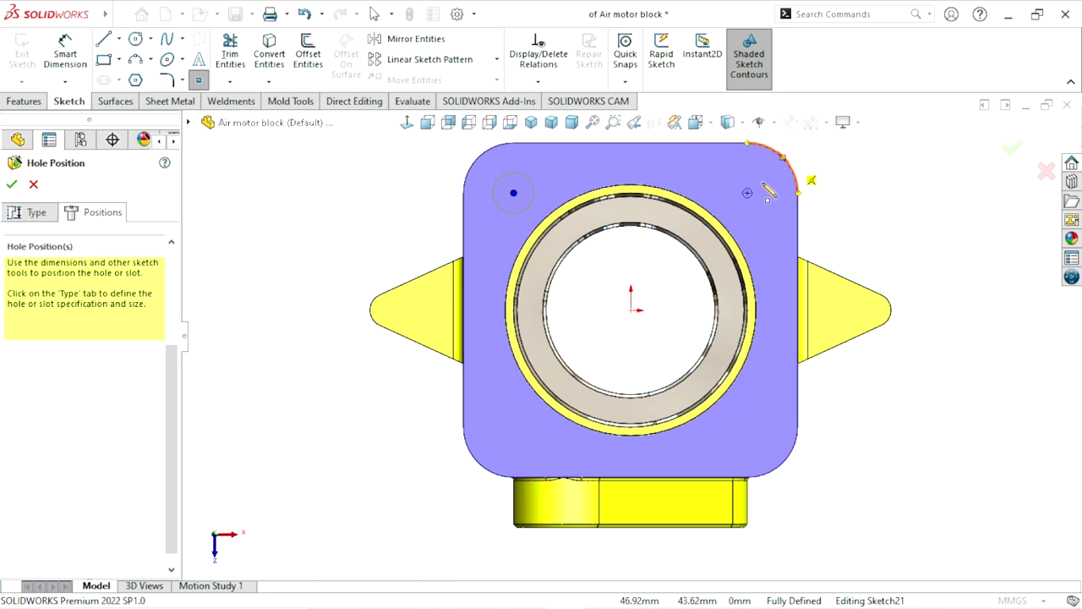
{"action": "left_click", "coordinate": [747, 193]}
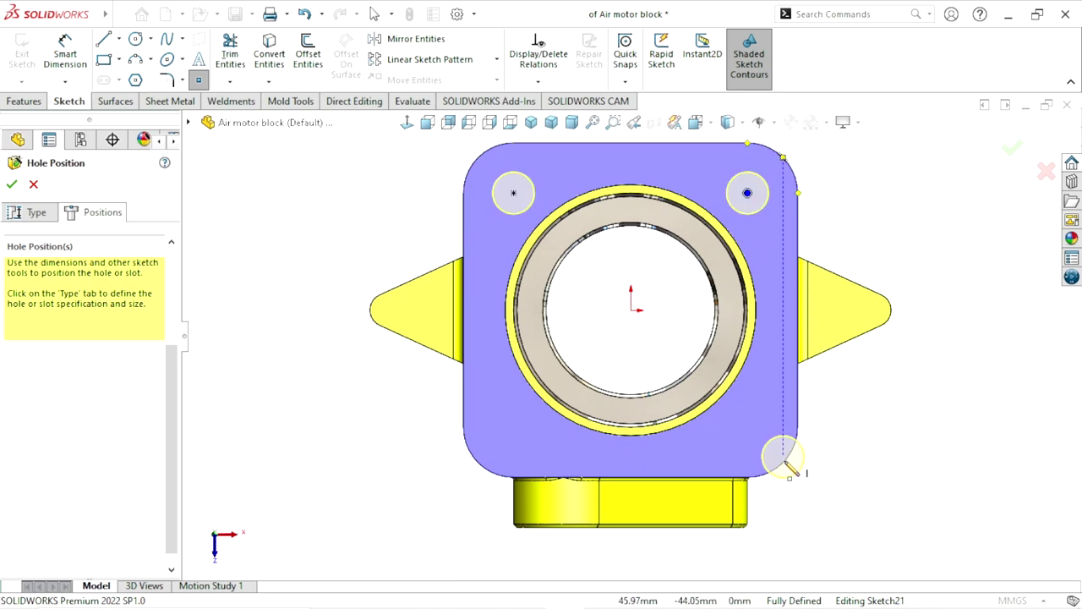
{"action": "left_click", "coordinate": [747, 427]}
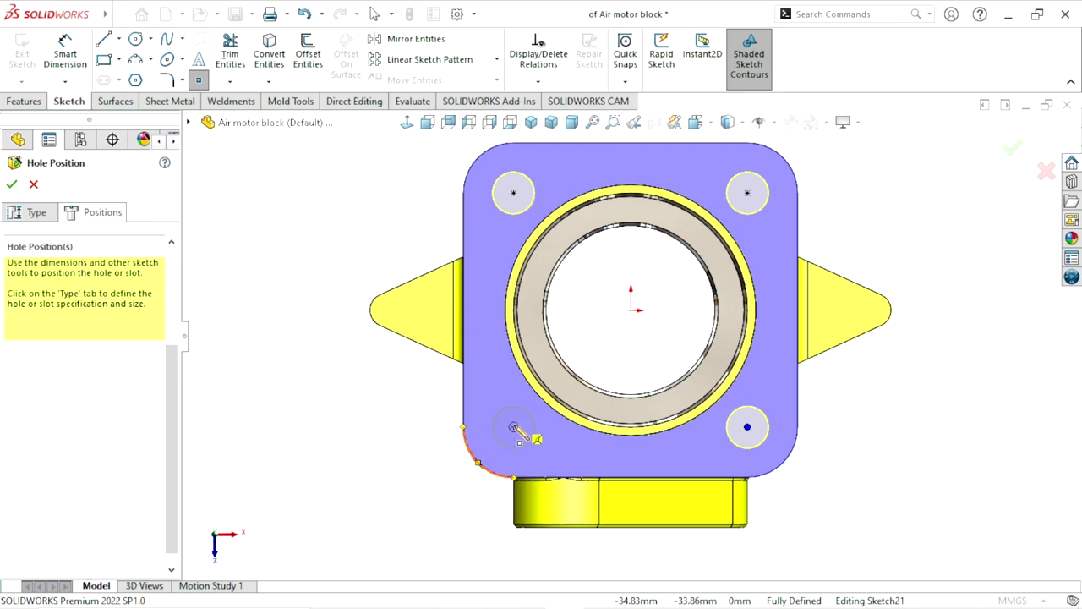
{"action": "left_click", "coordinate": [513, 427]}
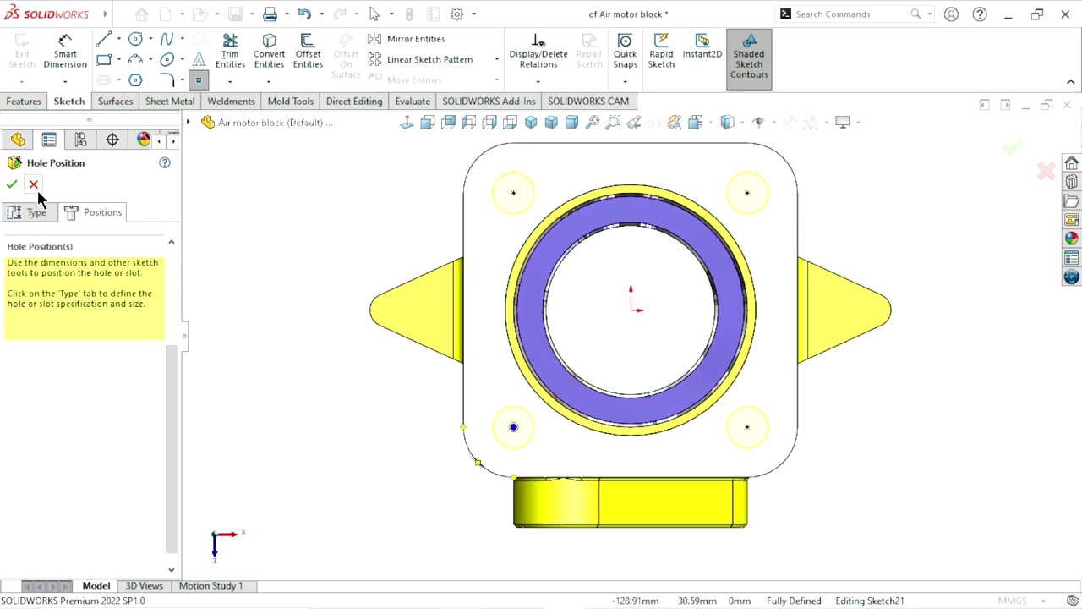
{"action": "left_click", "coordinate": [11, 185]}
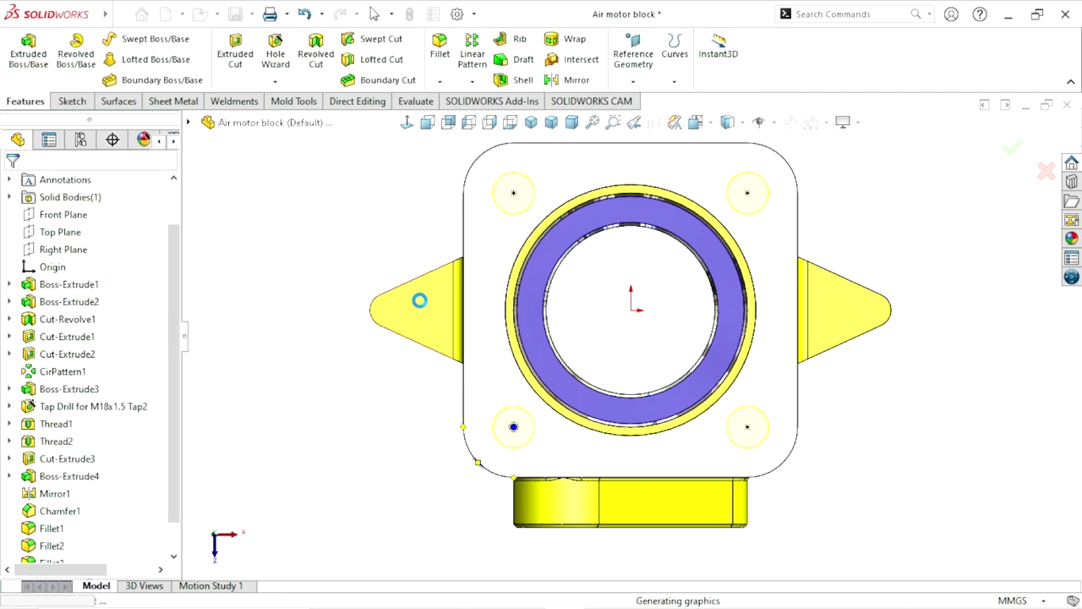
- Apply the Metal > Chrome chromium plate appearance to Ø12.5 Diameter Hole1
{"action": "left_click", "coordinate": [550, 122]}
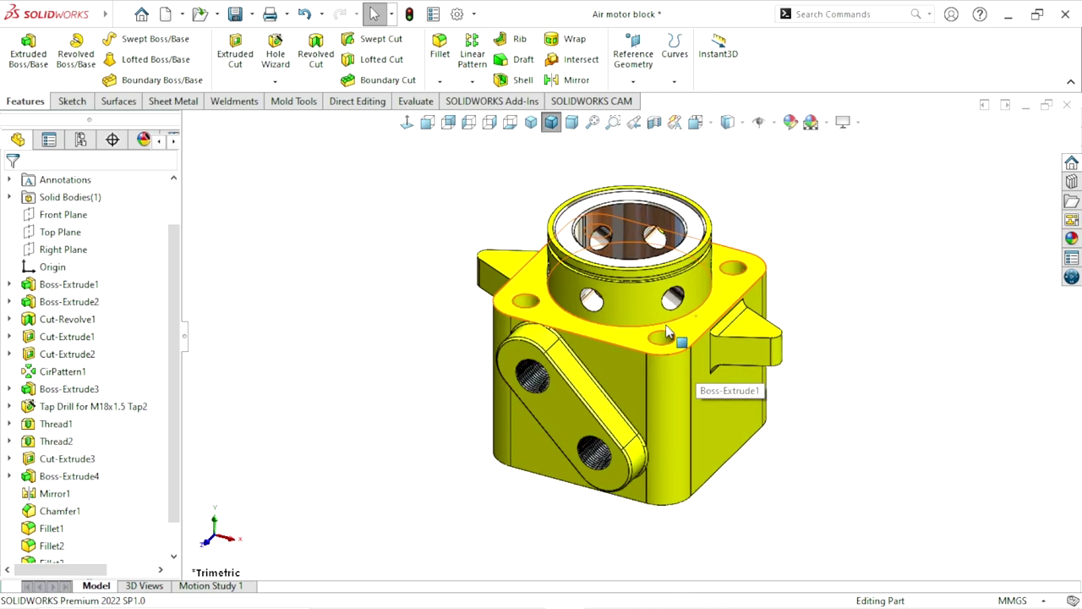
{"action": "scroll", "coordinate": [667, 331], "scroll_direction": "down", "scroll_amount": 2}
{"action": "scroll", "coordinate": [172, 373], "scroll_direction": "down", "scroll_amount": 2}
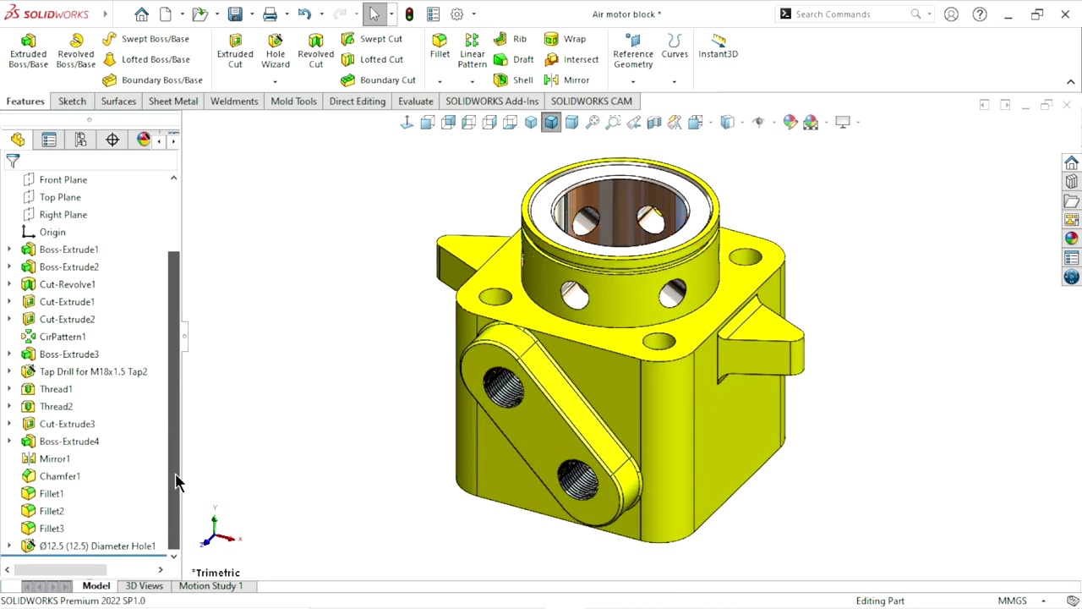
{"action": "left_click", "coordinate": [110, 548]}
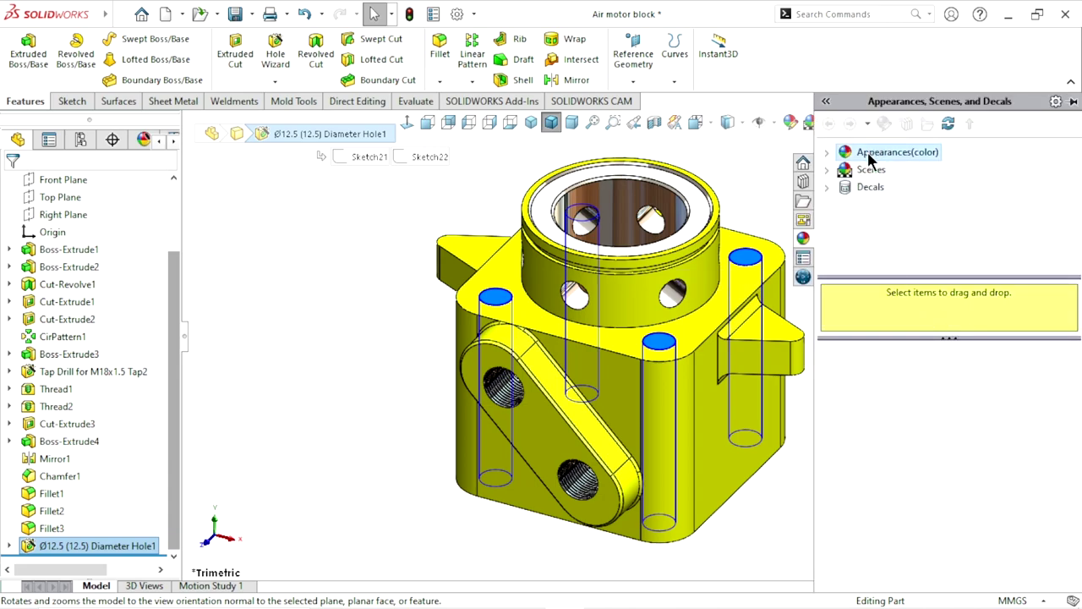
{"action": "left_click", "coordinate": [871, 156]}
{"action": "left_click", "coordinate": [870, 193]}
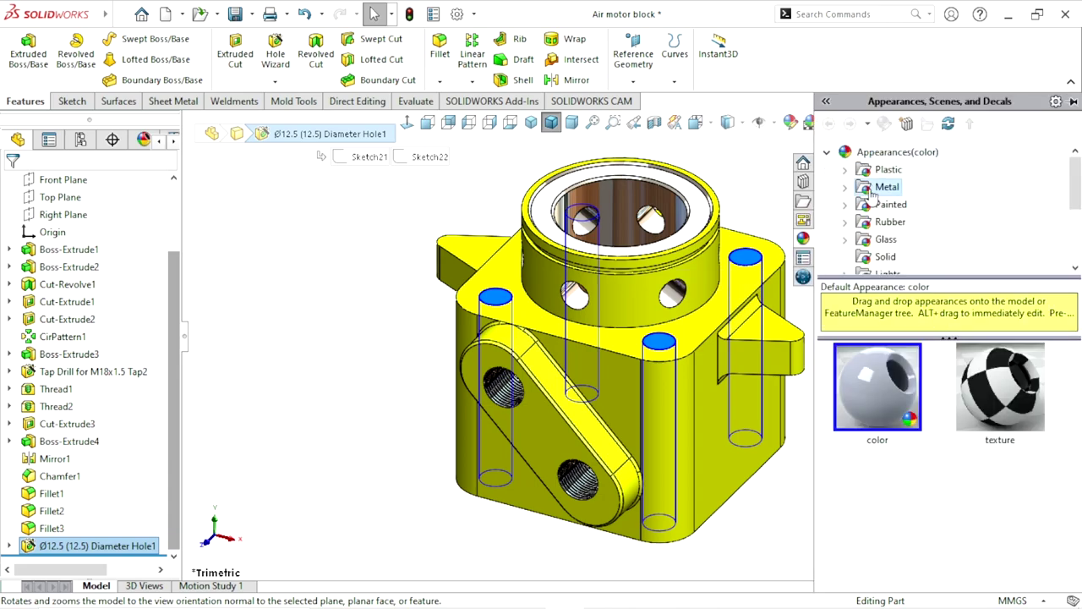
{"action": "double_click", "coordinate": [871, 193]}
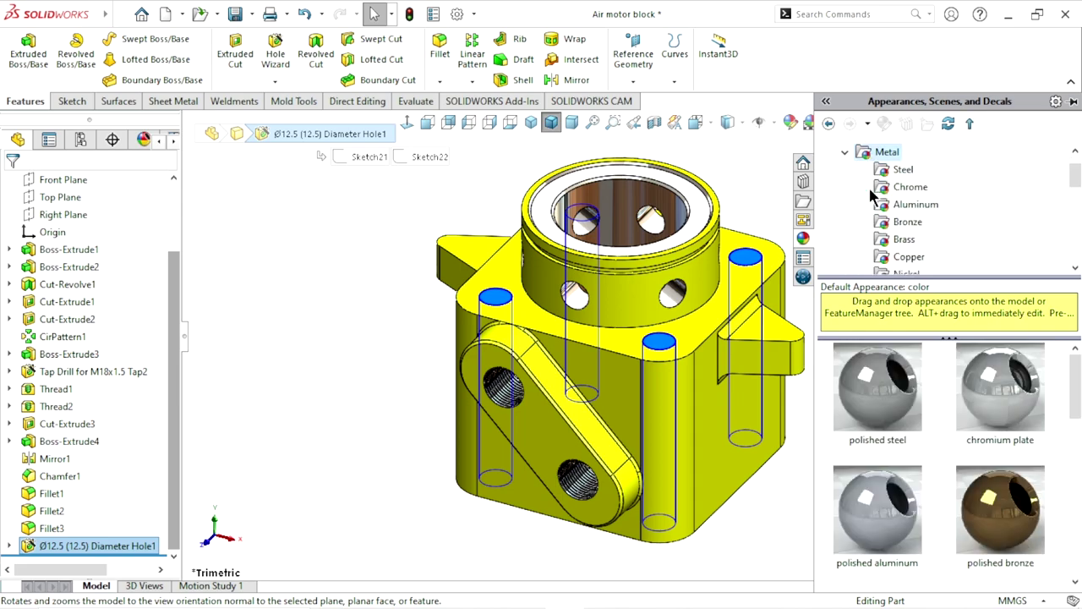
{"action": "left_click", "coordinate": [903, 191]}
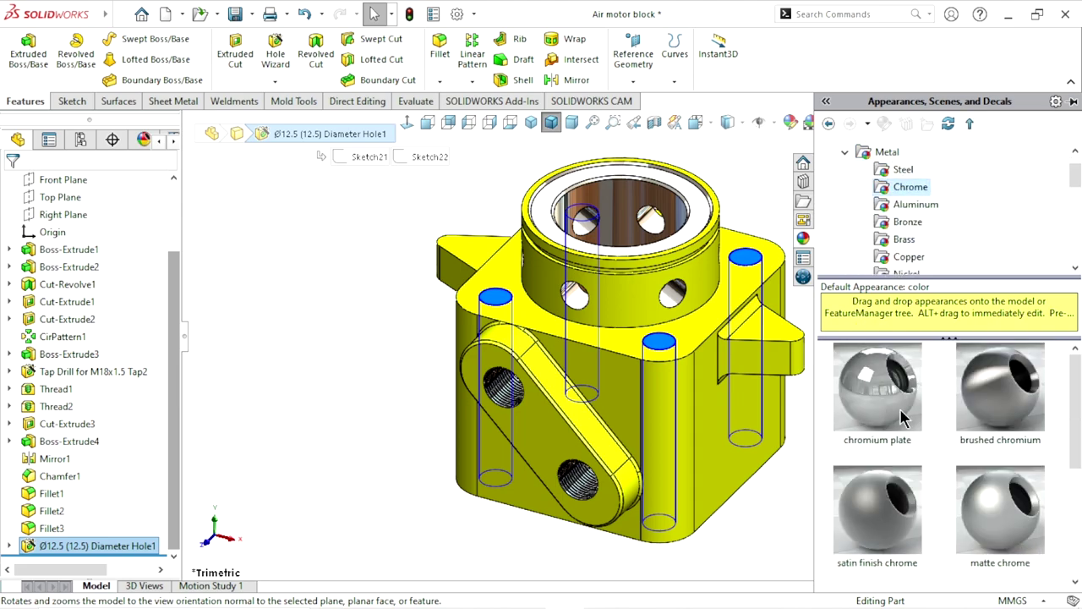
{"action": "left_click", "coordinate": [907, 432]}
{"action": "left_click", "coordinate": [347, 374]}
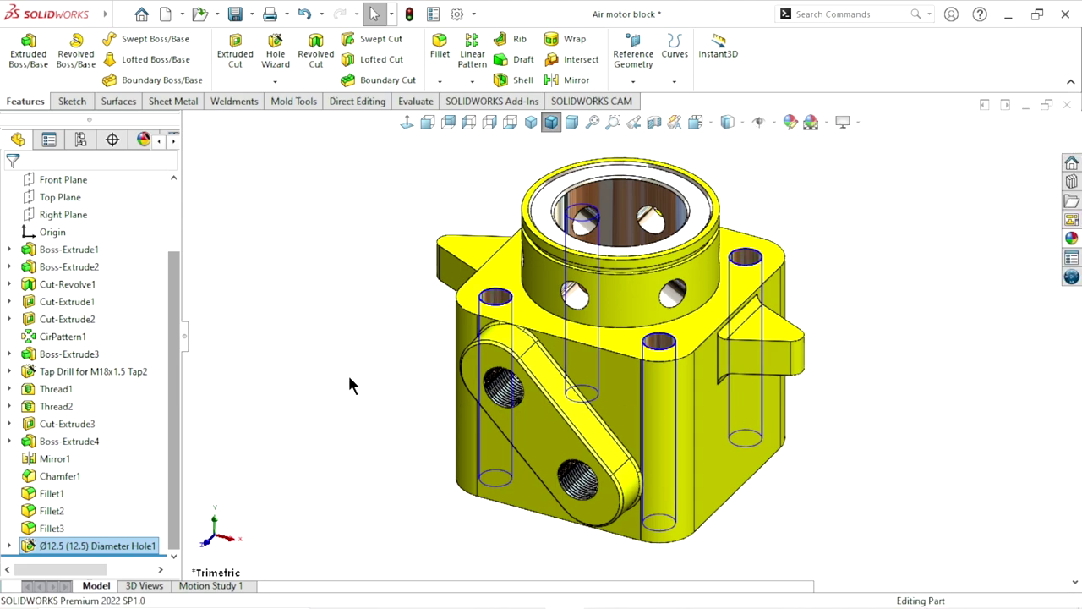
{"action": "mouse_move", "coordinate": [874, 388]}
{"action": "middle_mouse_down"}
{"action": "mouse_move", "coordinate": [917, 329]}
{"action": "mouse_move", "coordinate": [953, 235]}
{"action": "mouse_move", "coordinate": [919, 309]}
{"action": "mouse_move", "coordinate": [785, 418]}
{"action": "mouse_move", "coordinate": [705, 346]}
{"action": "mouse_move", "coordinate": [623, 218]}
{"action": "mouse_move", "coordinate": [546, 177]}
{"action": "middle_mouse_up"}
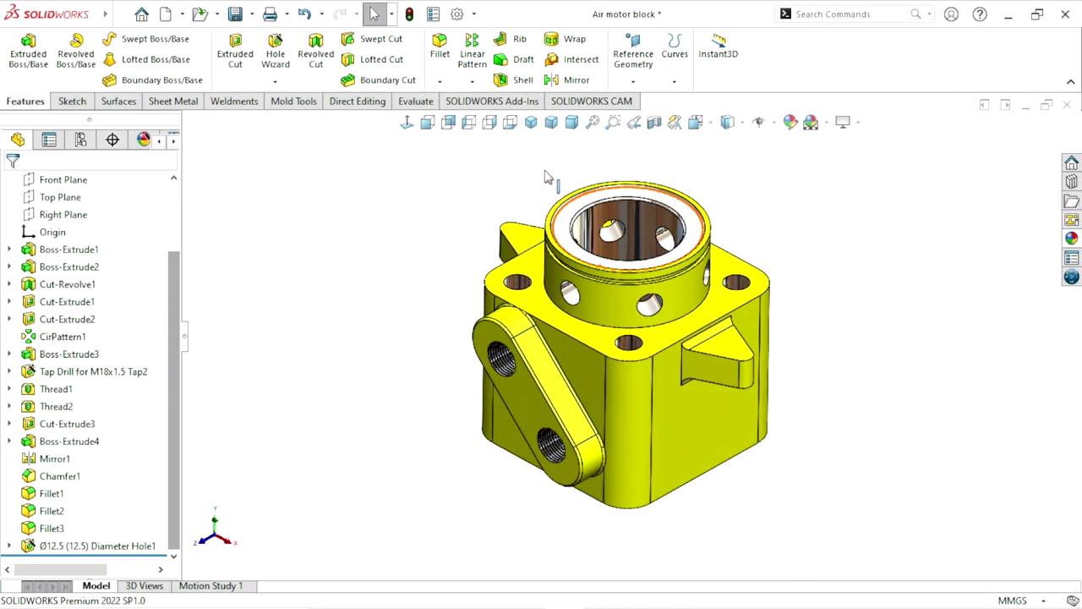
{"action": "left_click", "coordinate": [555, 122]}
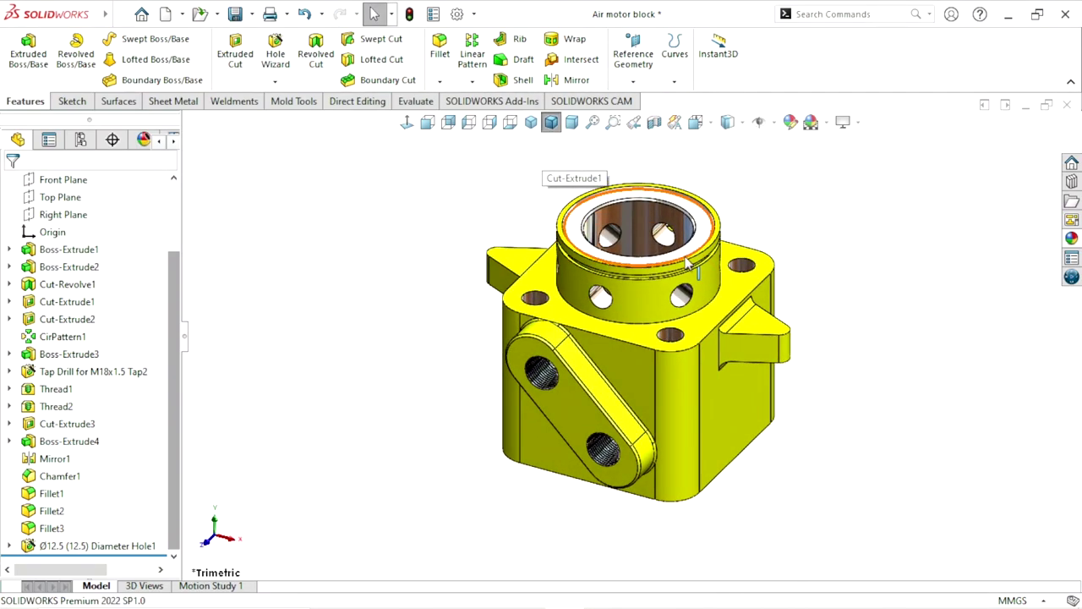
{"action": "scroll", "coordinate": [758, 409], "scroll_direction": "down", "scroll_amount": 2}
{"action": "scroll", "coordinate": [601, 418], "scroll_direction": "down", "scroll_amount": 1}
{"action": "scroll", "coordinate": [647, 381], "scroll_direction": "up", "scroll_amount": 2}
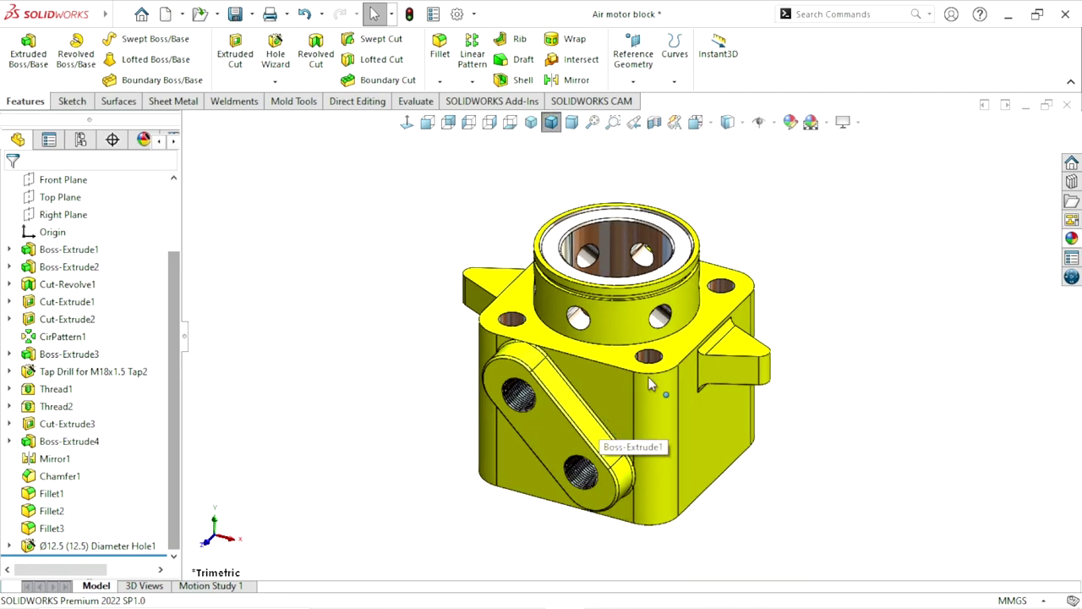
{"action": "scroll", "coordinate": [647, 381], "scroll_direction": "up", "scroll_amount": 1}
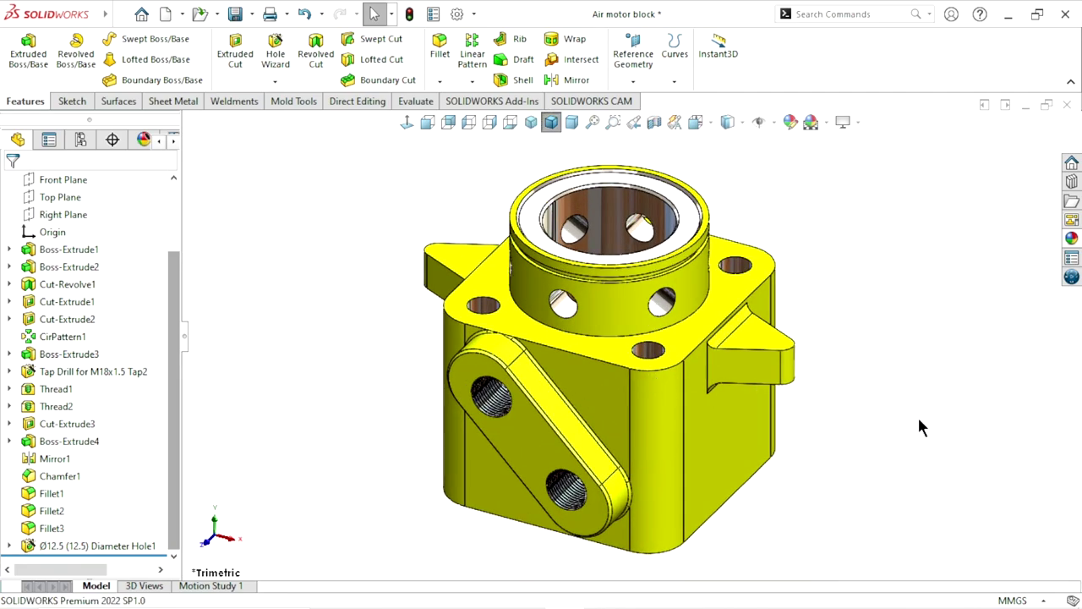